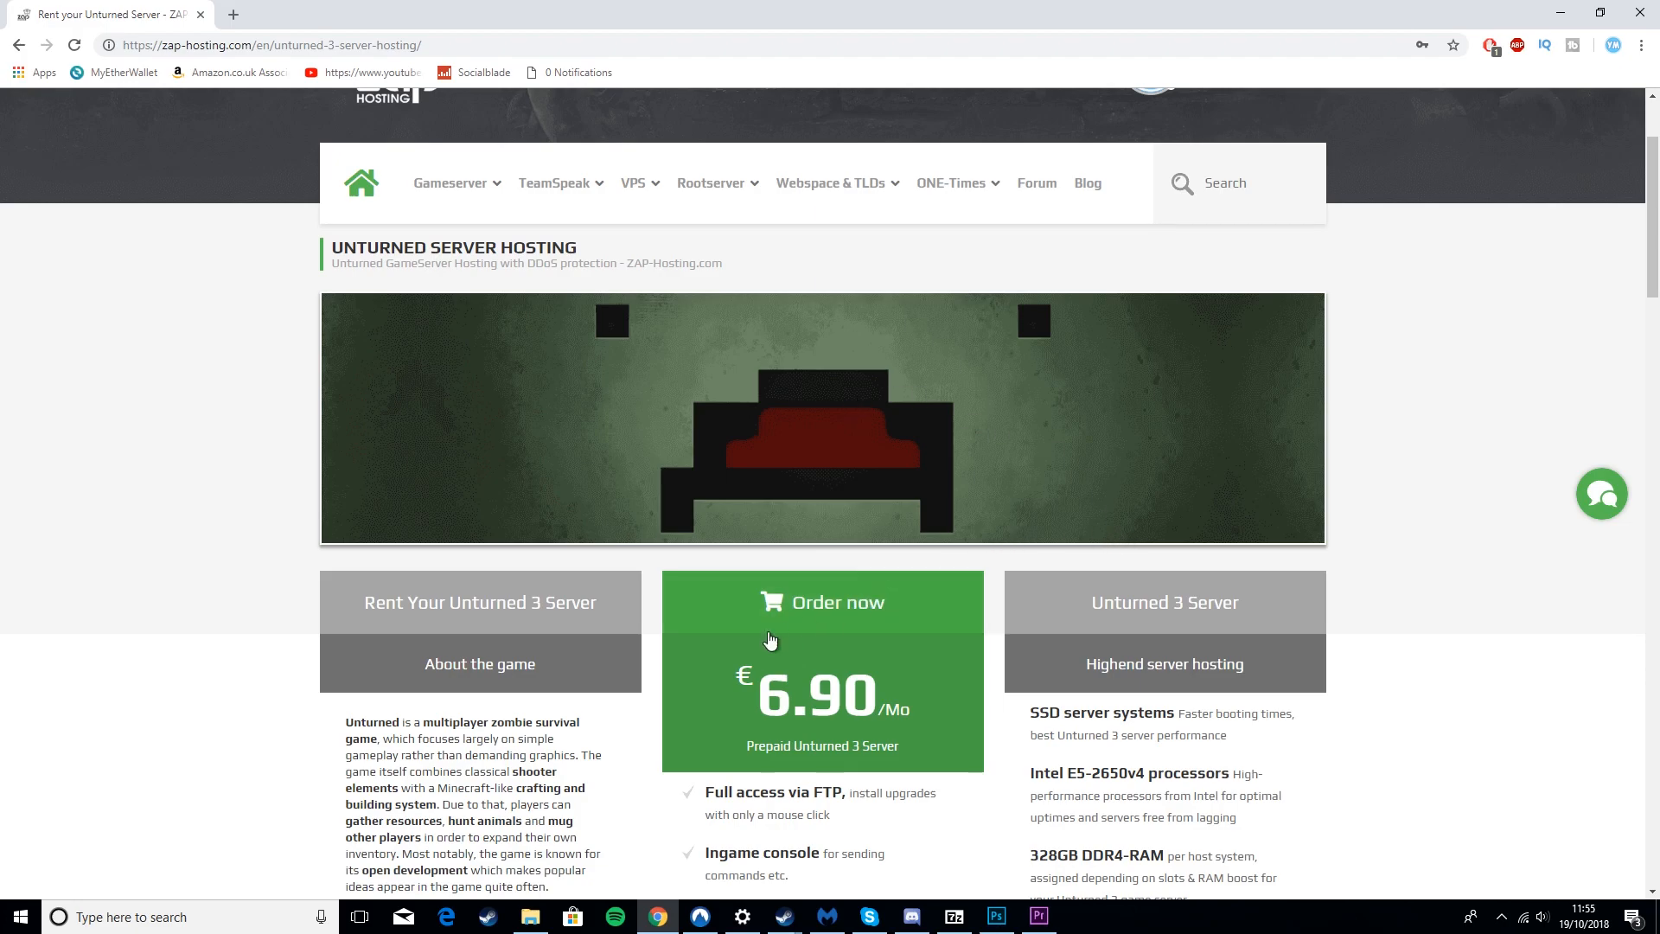
- Open the order page for the Unturned 3 server, dismiss the translation offer and switch the site language to English
click(711, 634)
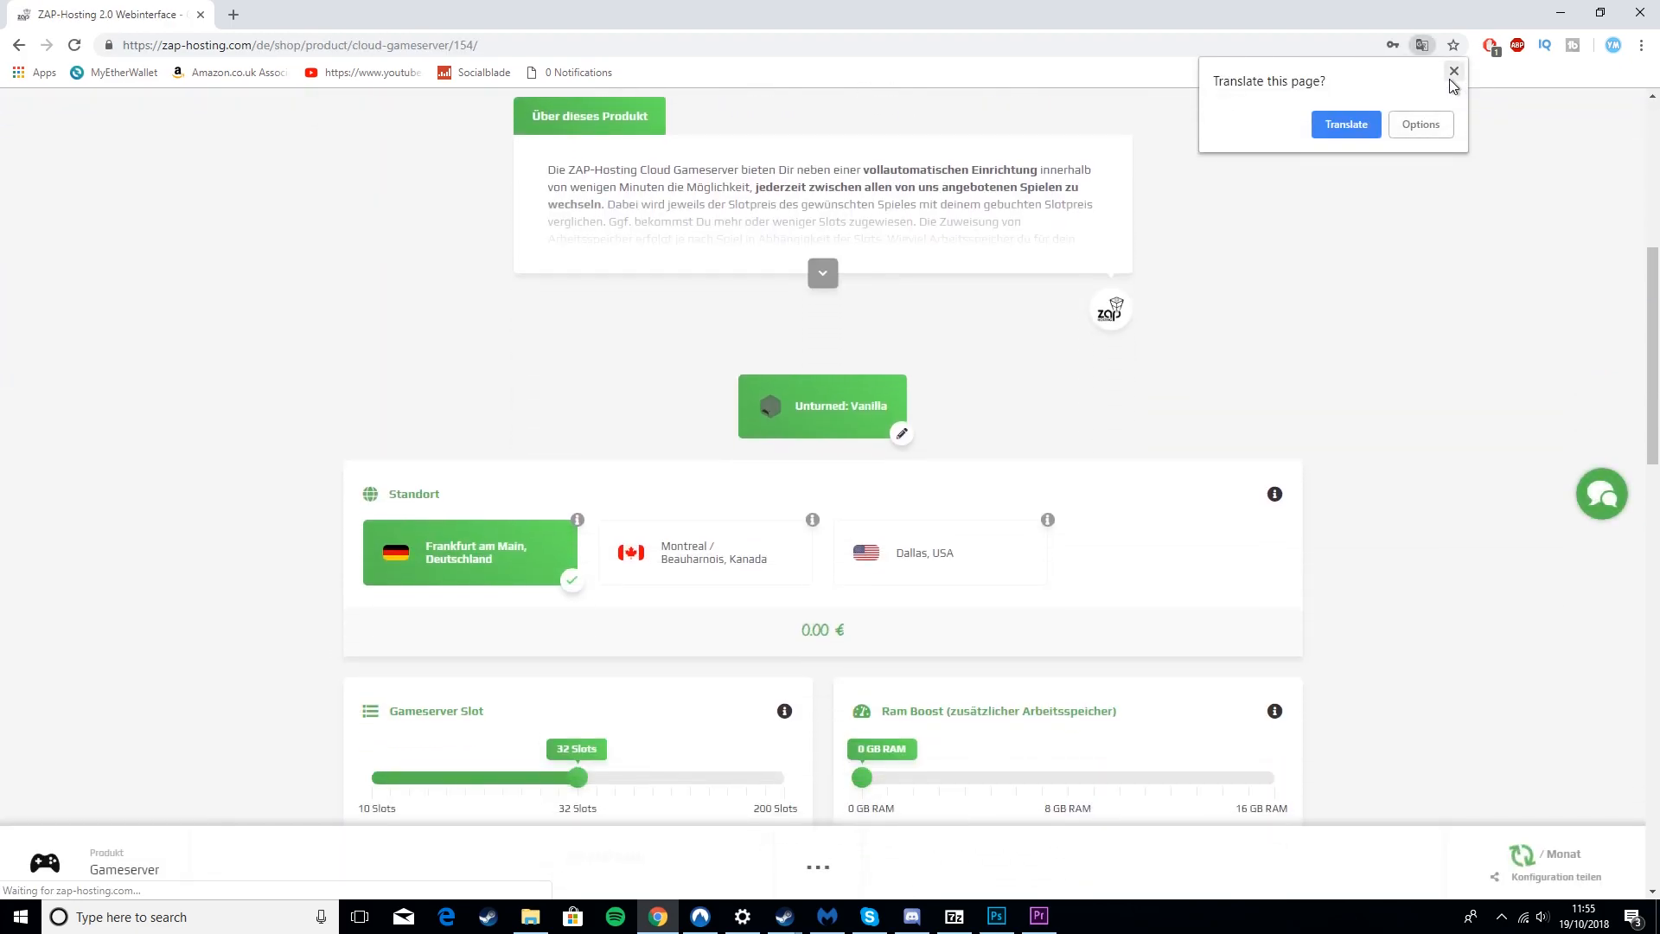
click(1454, 74)
scroll(1153, 455, up, 6)
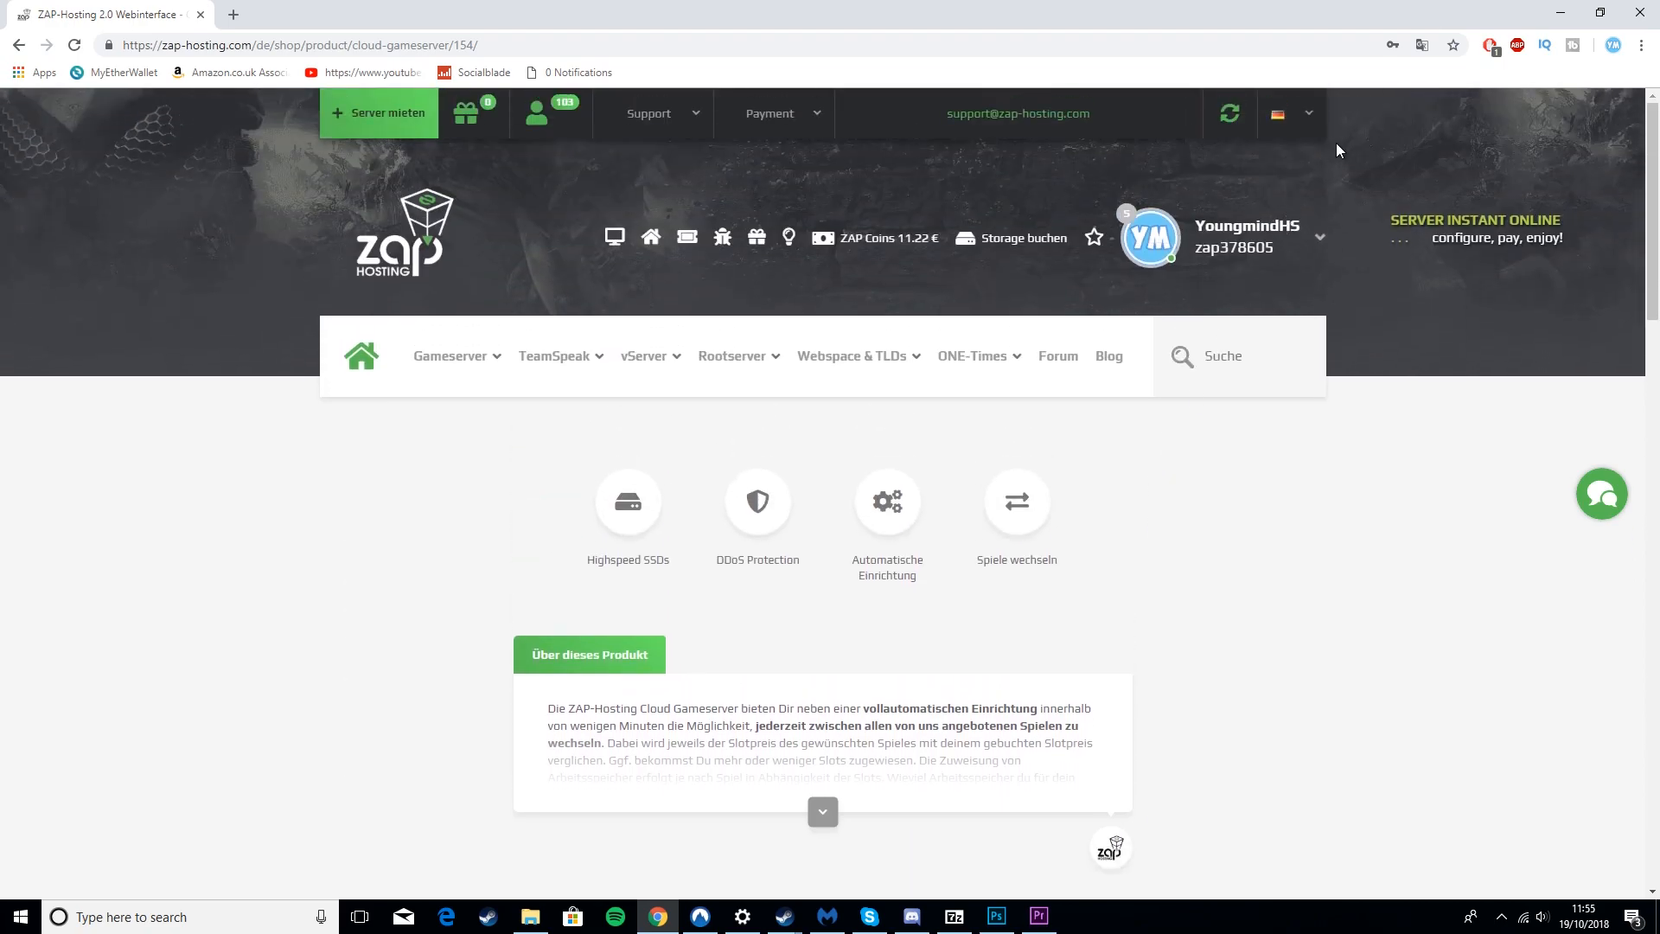
mouse_move(1322, 136)
click(1281, 218)
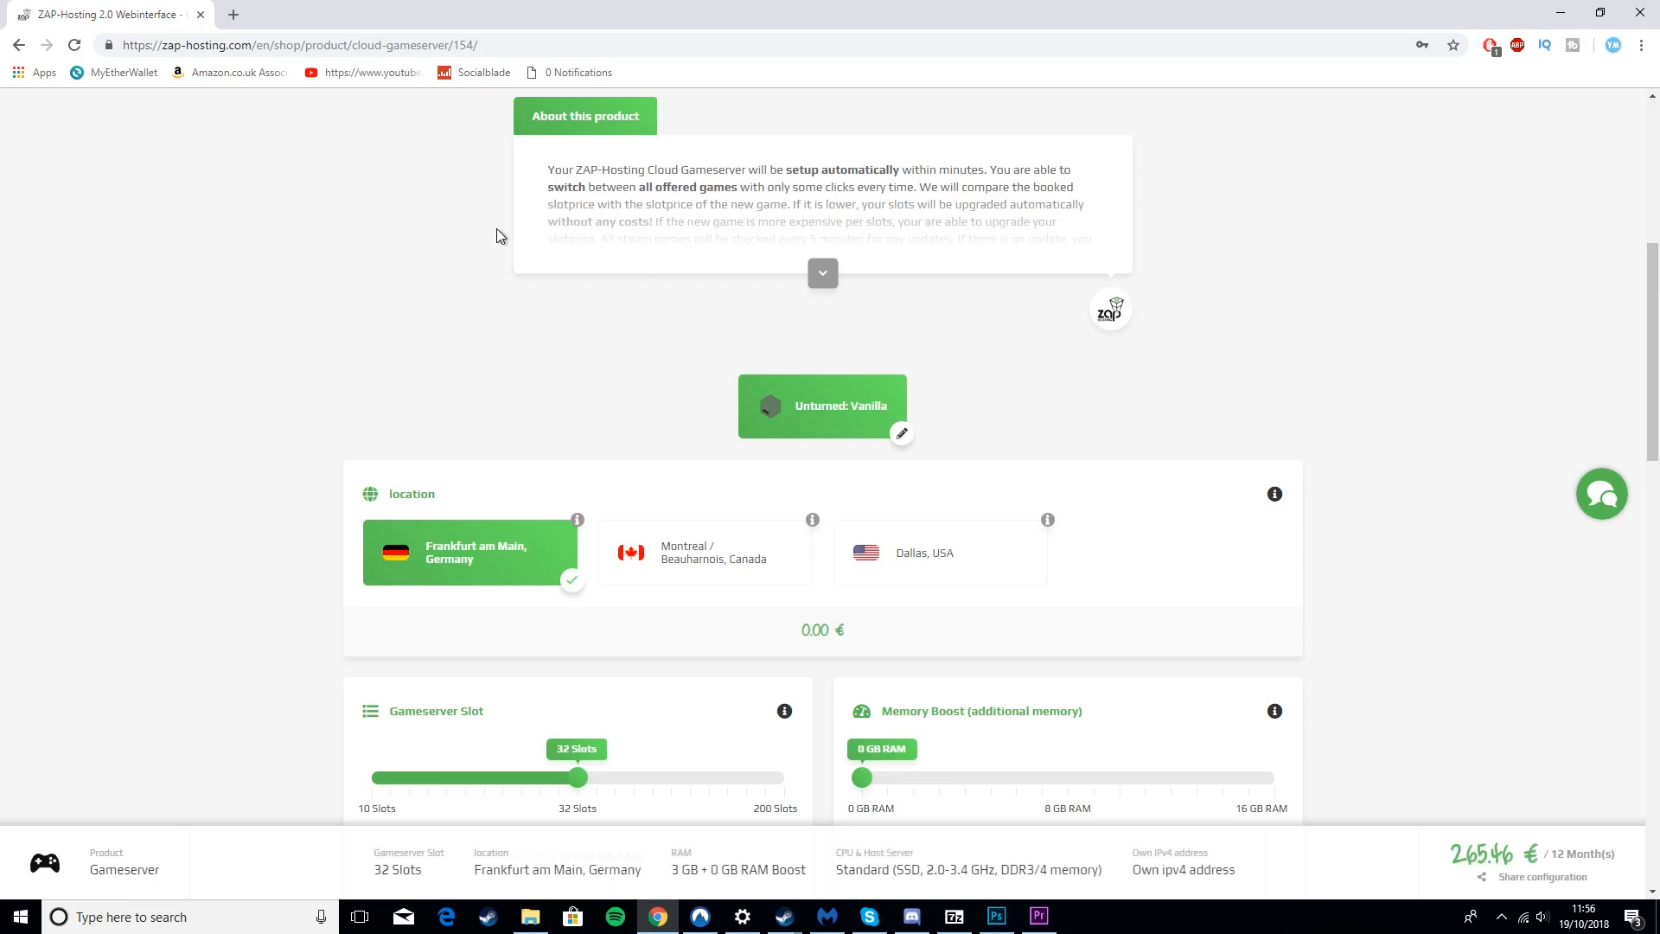
- Expand the full product description of the cloud gameserver to read it, and collapse it again
scroll(497, 230, up, 3)
click(824, 533)
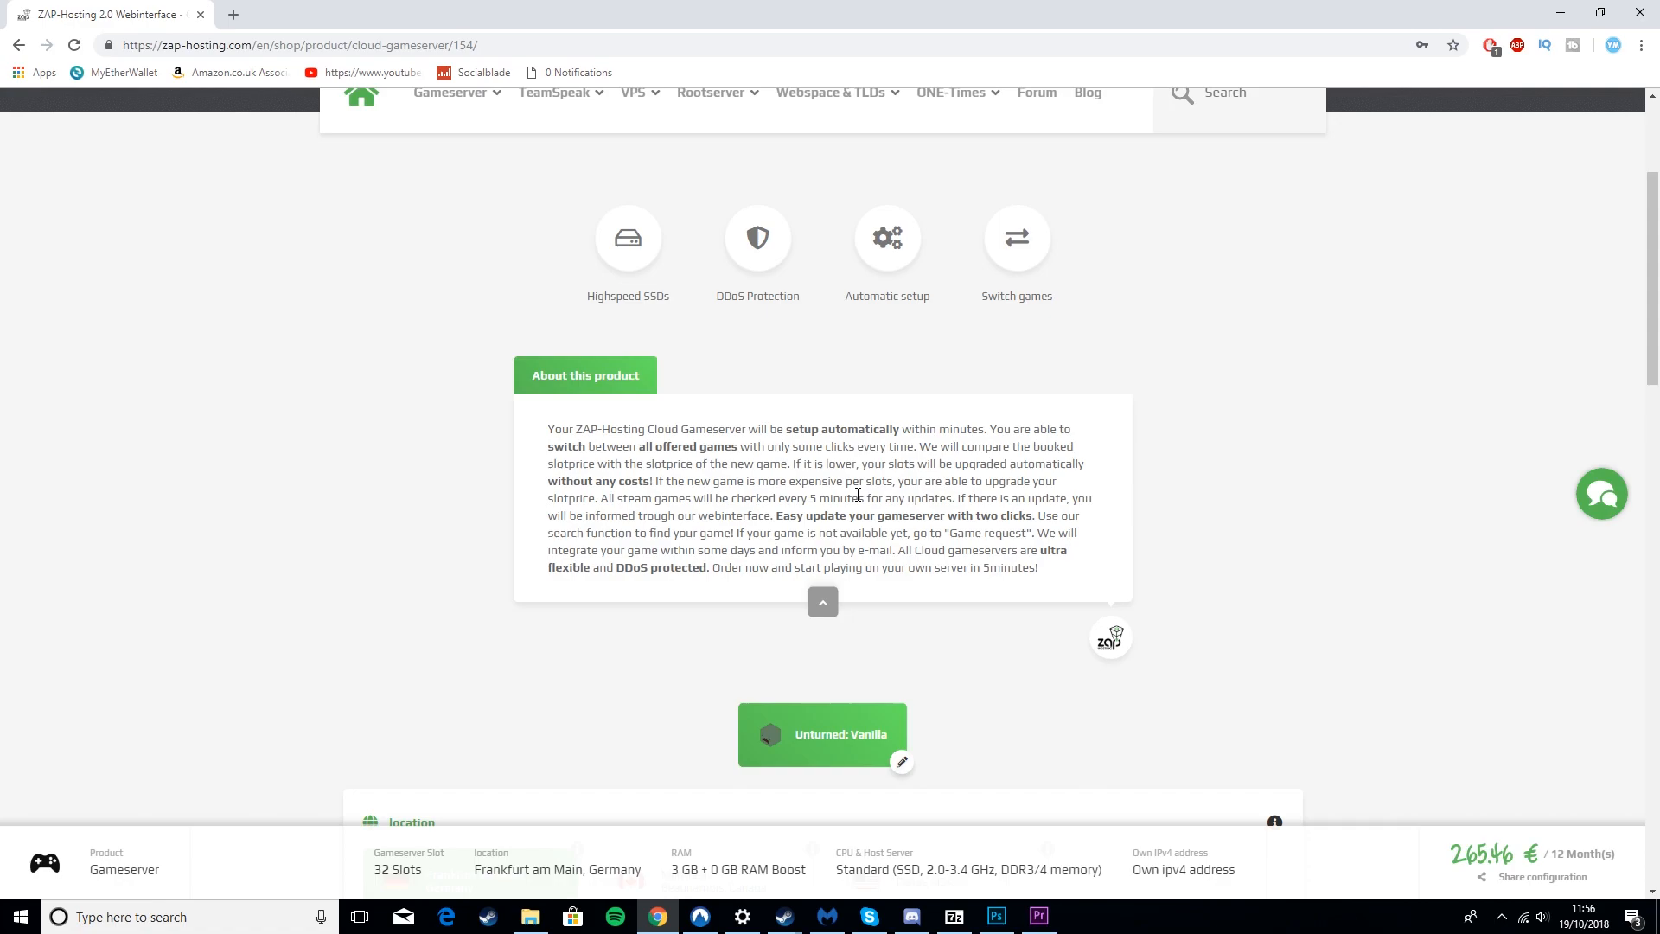
click(824, 605)
scroll(986, 273, down, 6)
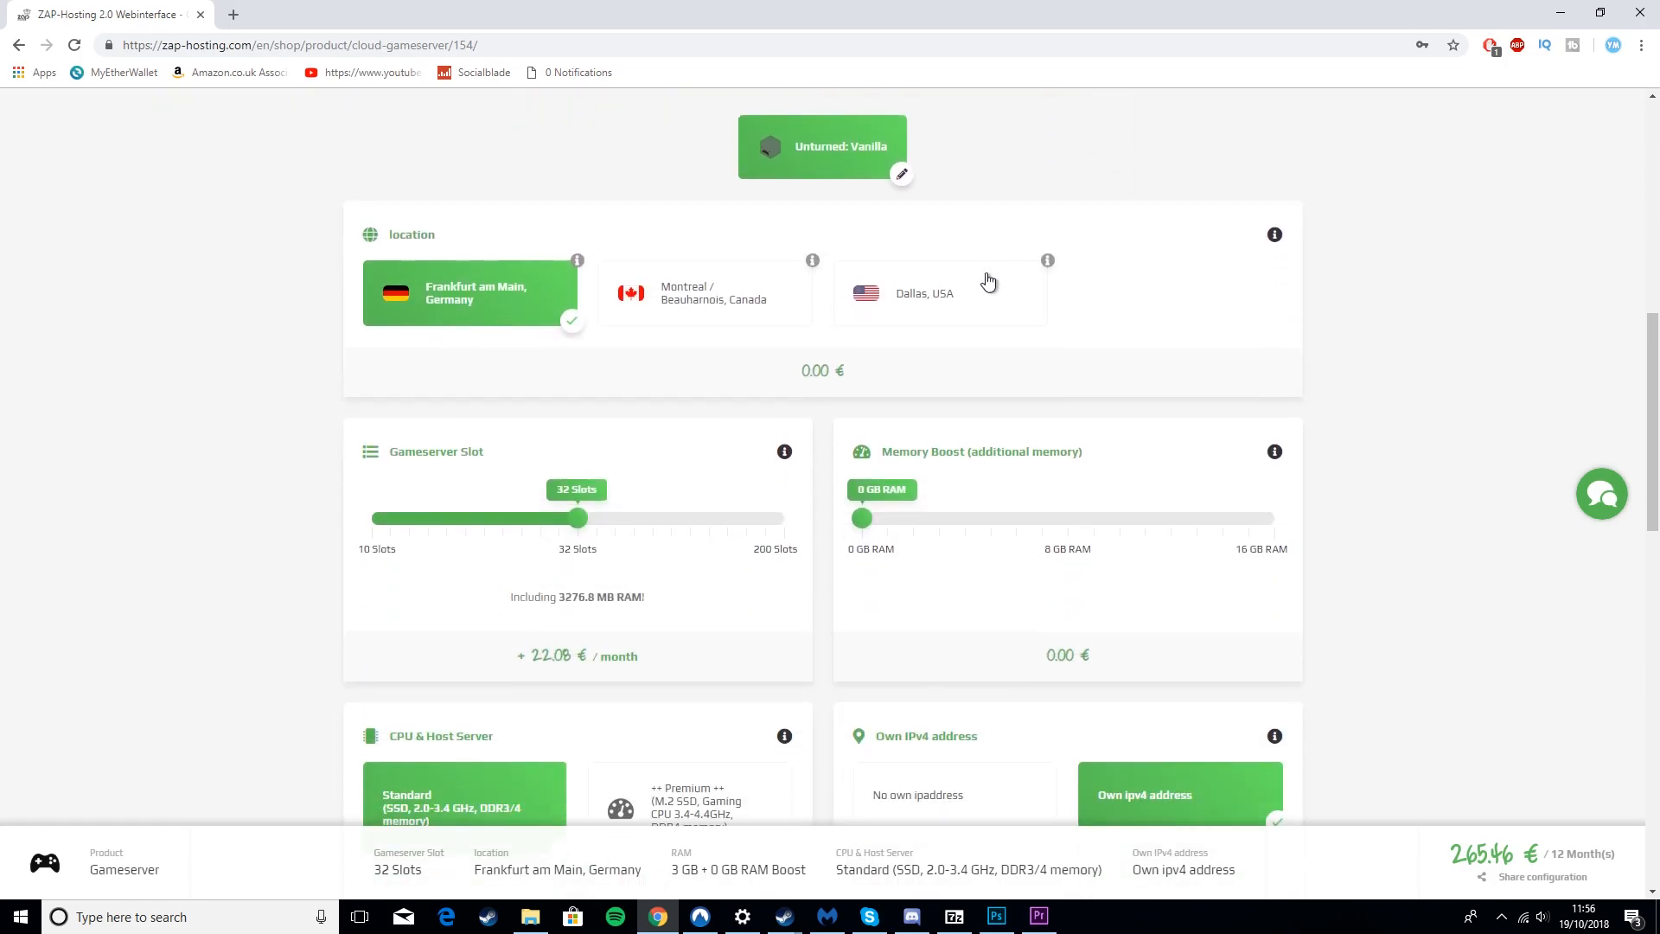
- Open the game selection for the server and browse the full list of offered gameservers
scroll(947, 228, up, 1)
click(902, 260)
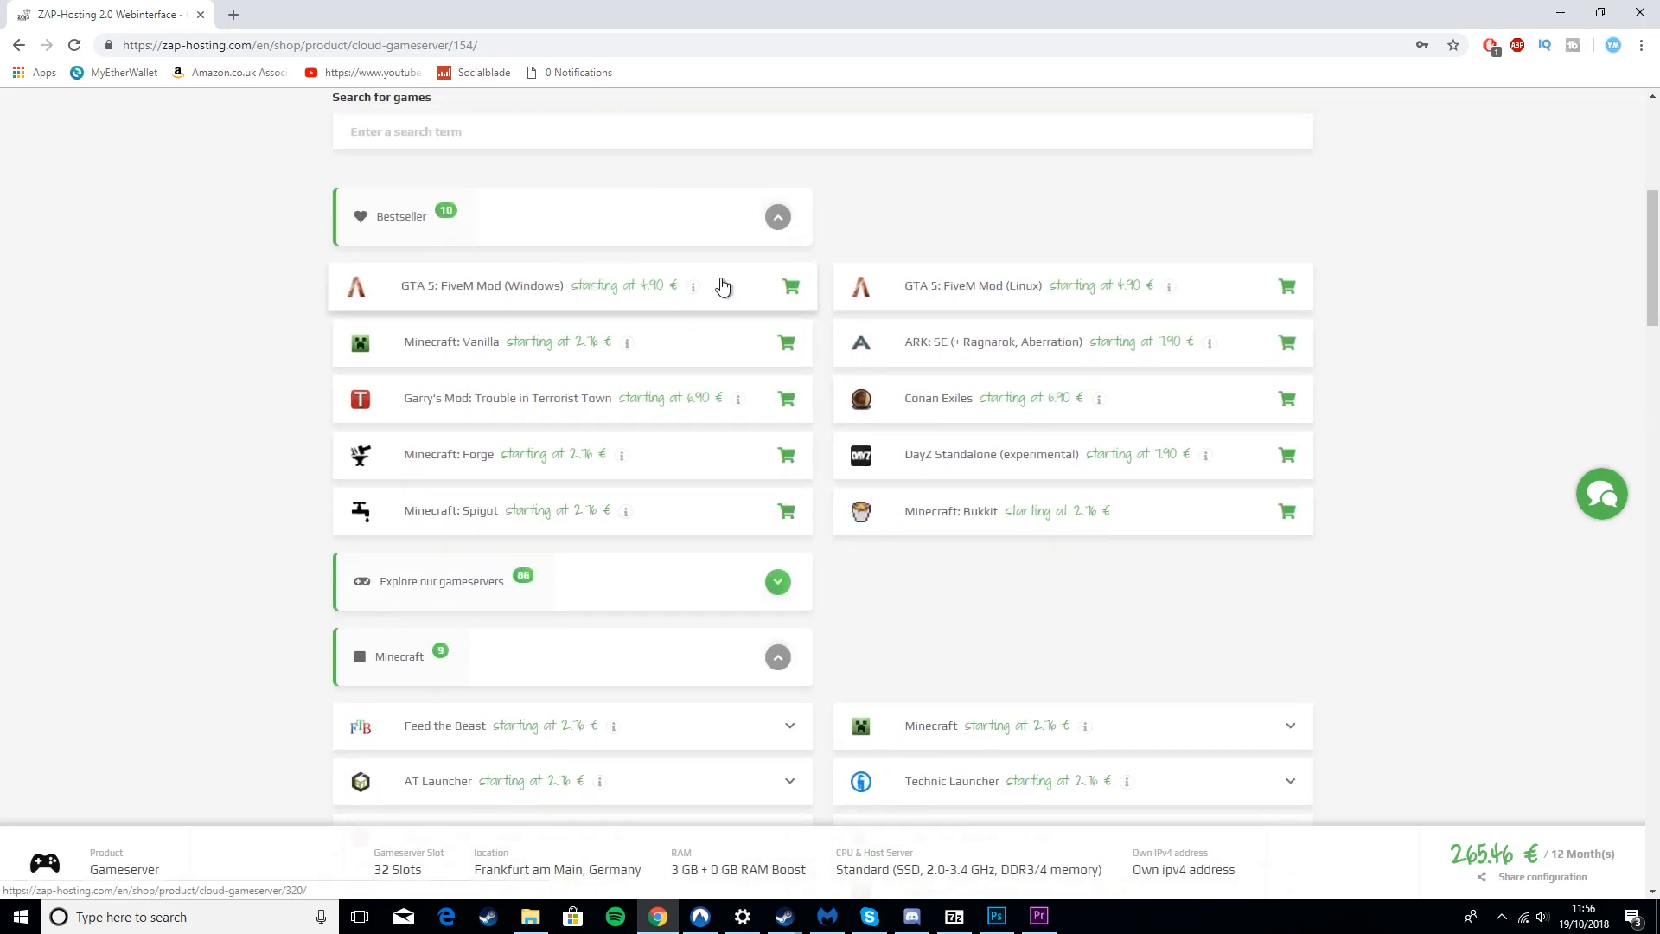
scroll(752, 285, down, 3)
click(702, 329)
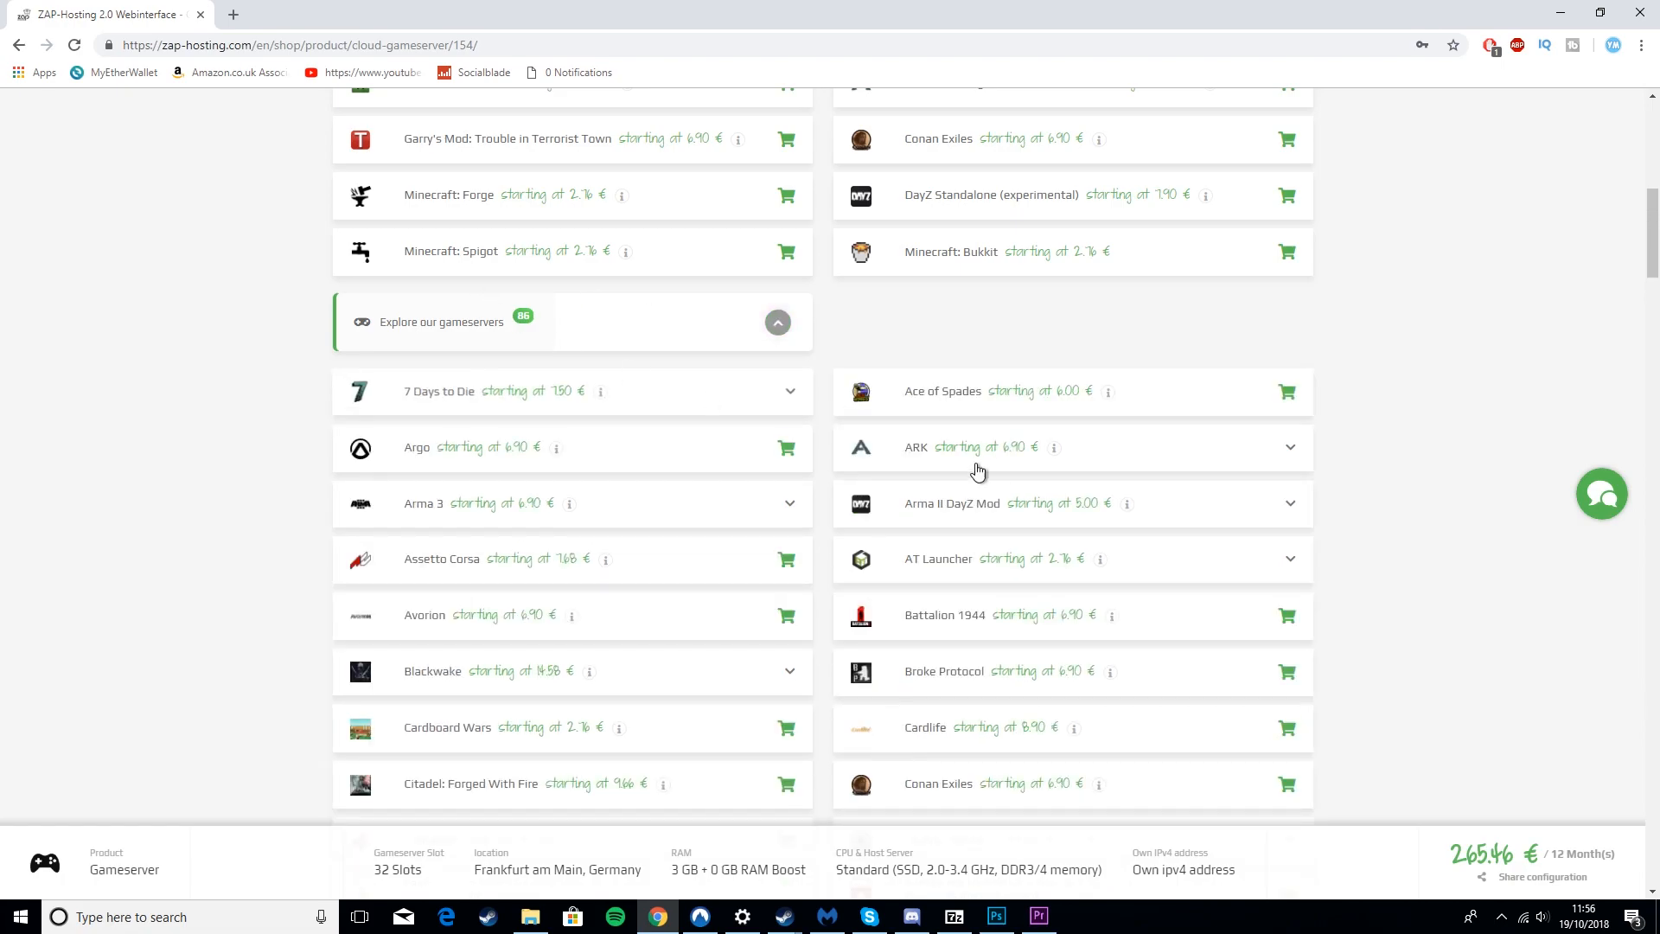
scroll(925, 450, down, 3)
scroll(872, 418, down, 1)
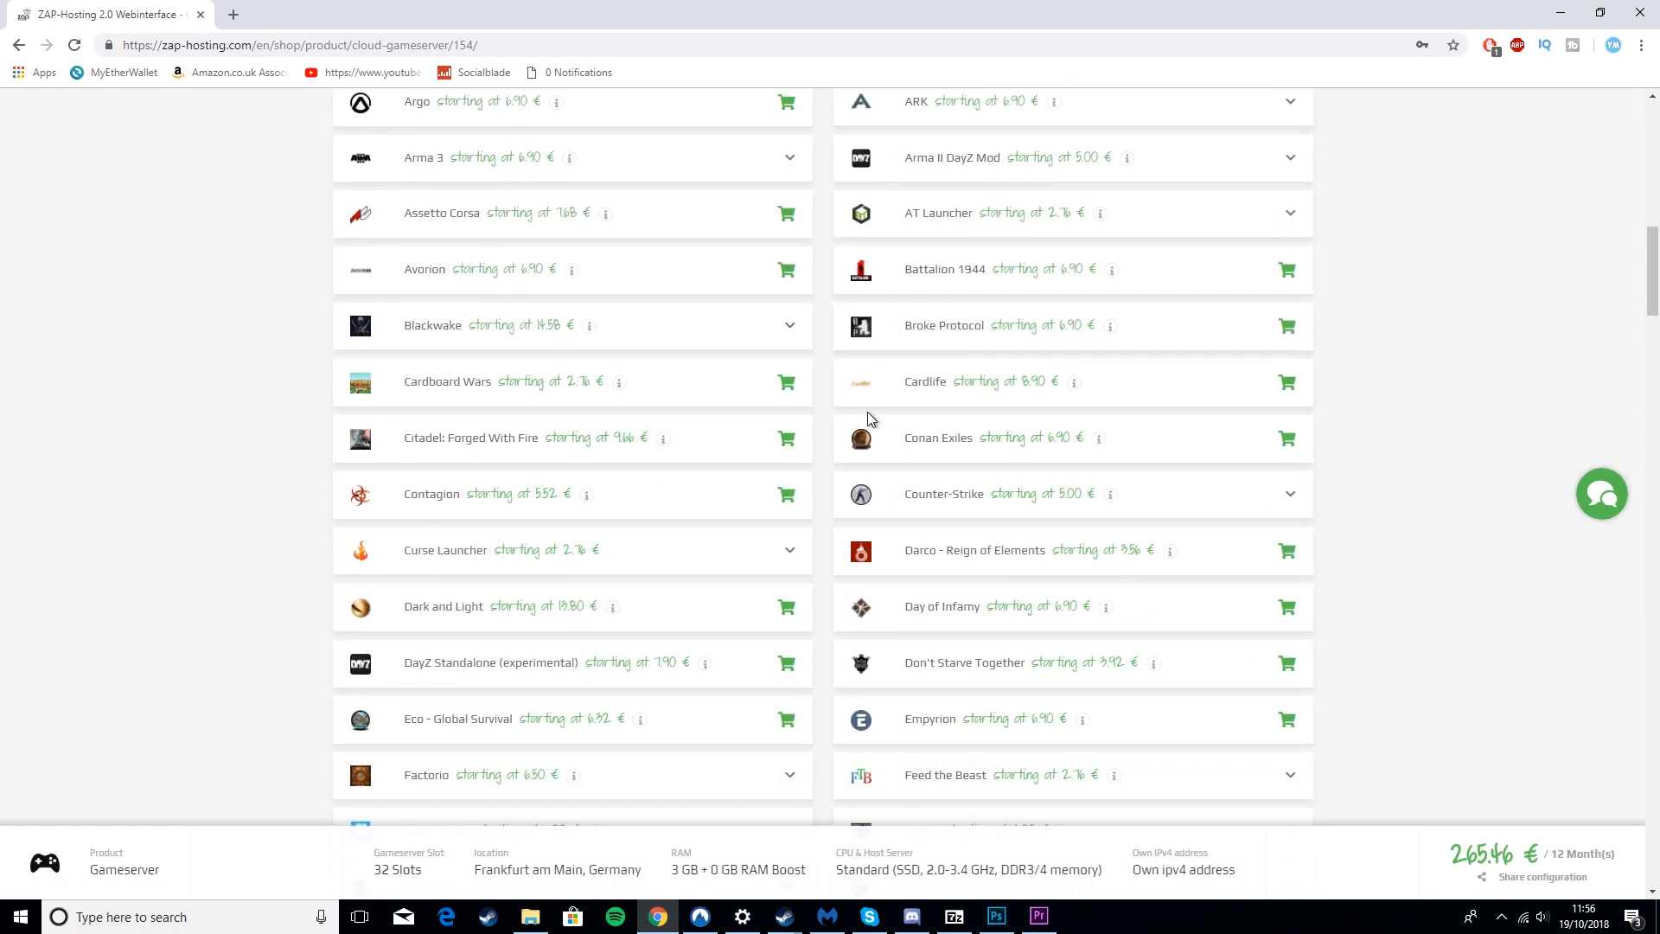
scroll(861, 409, down, 3)
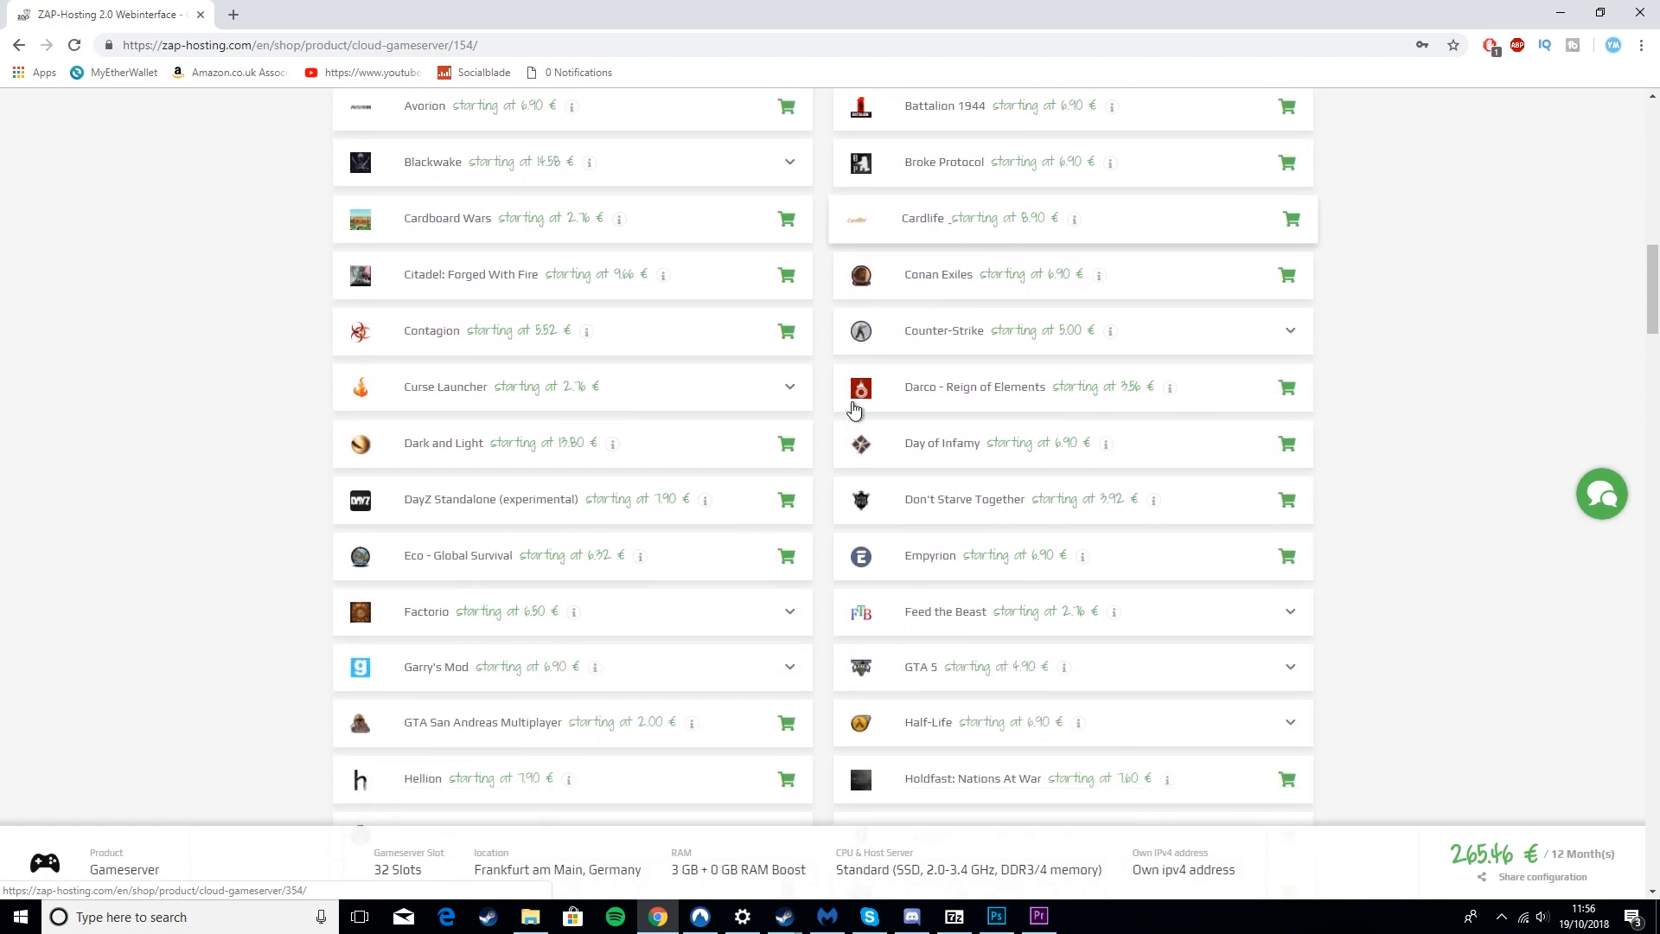
scroll(705, 419, down, 2)
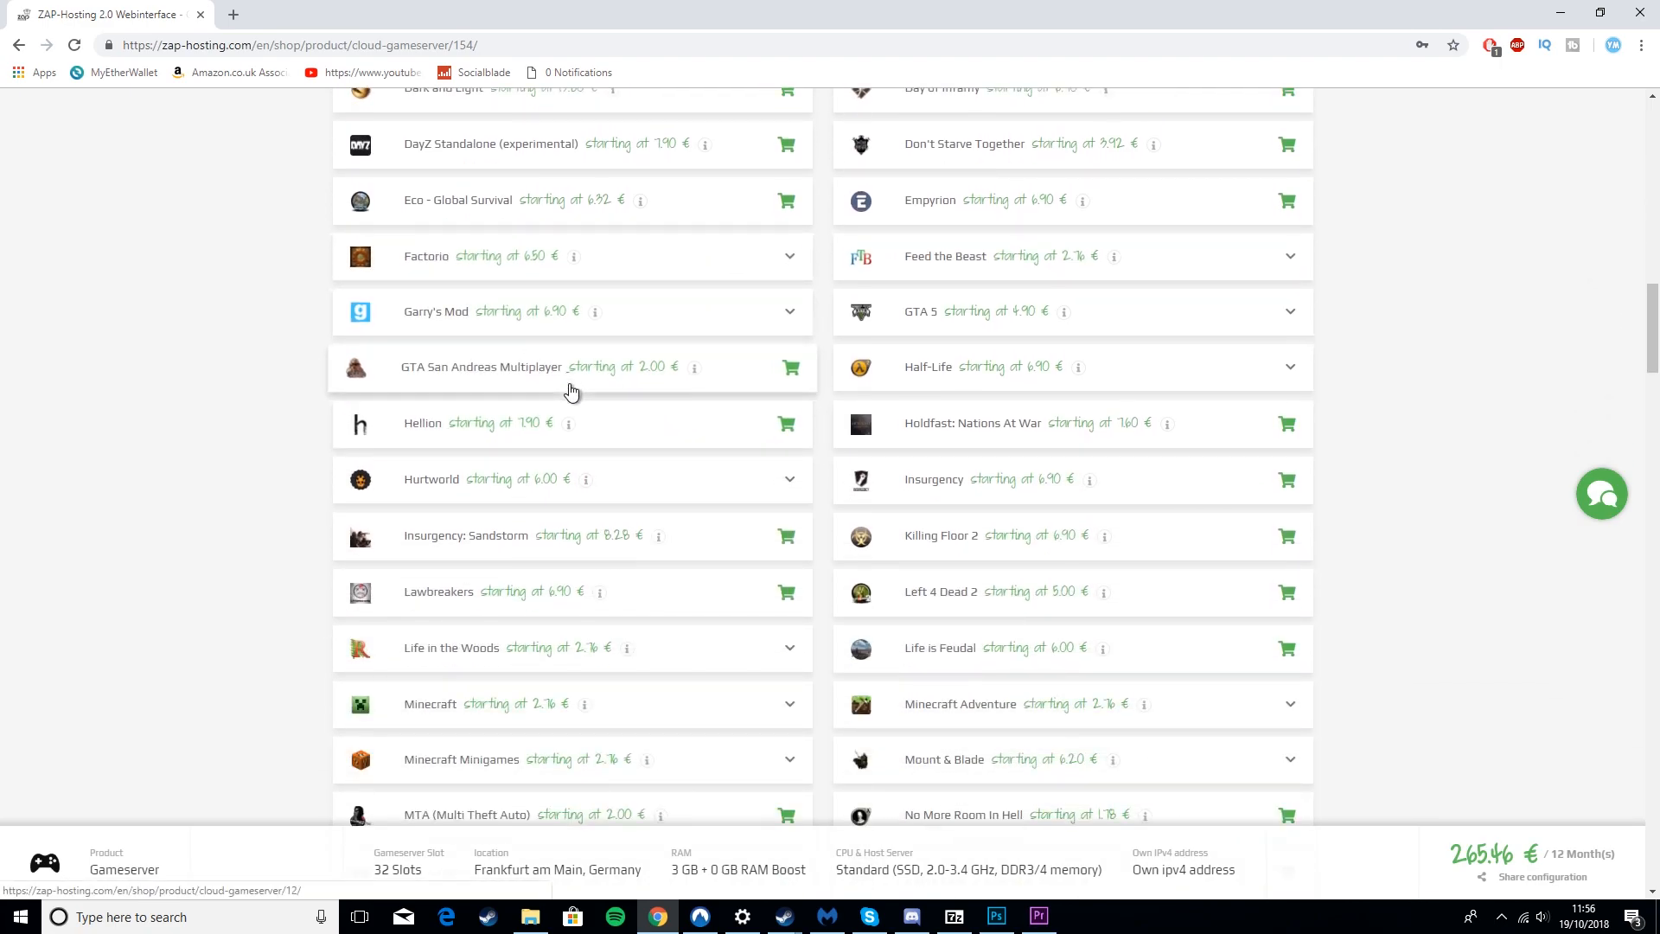
scroll(593, 393, up, 15)
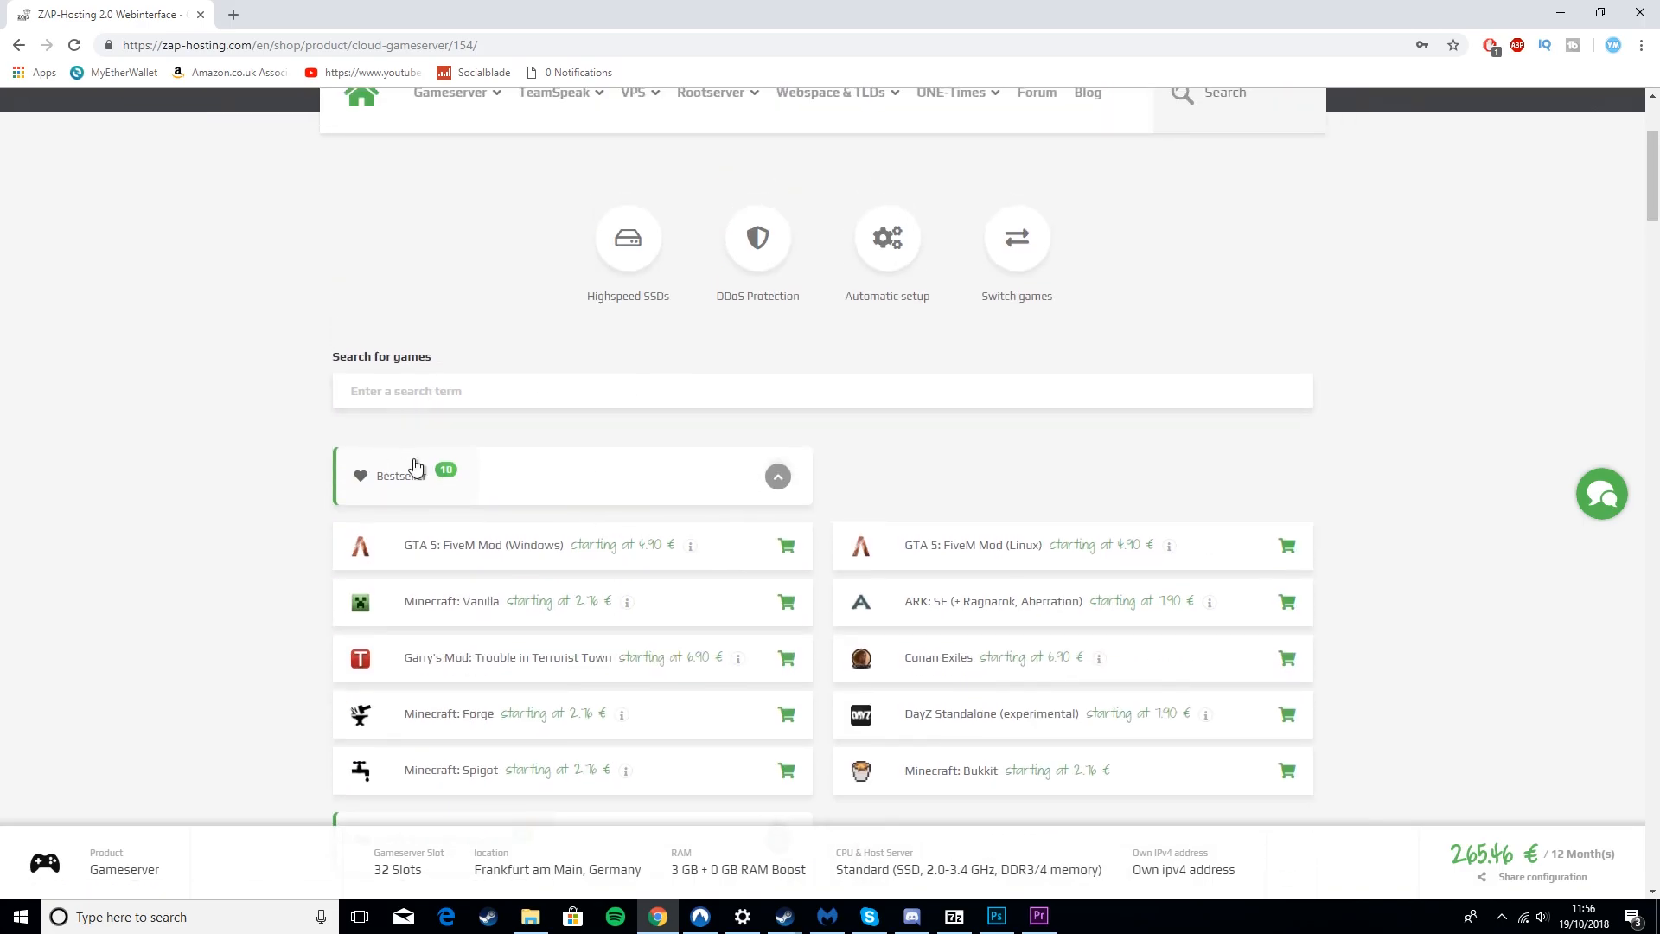
scroll(216, 139, up, 3)
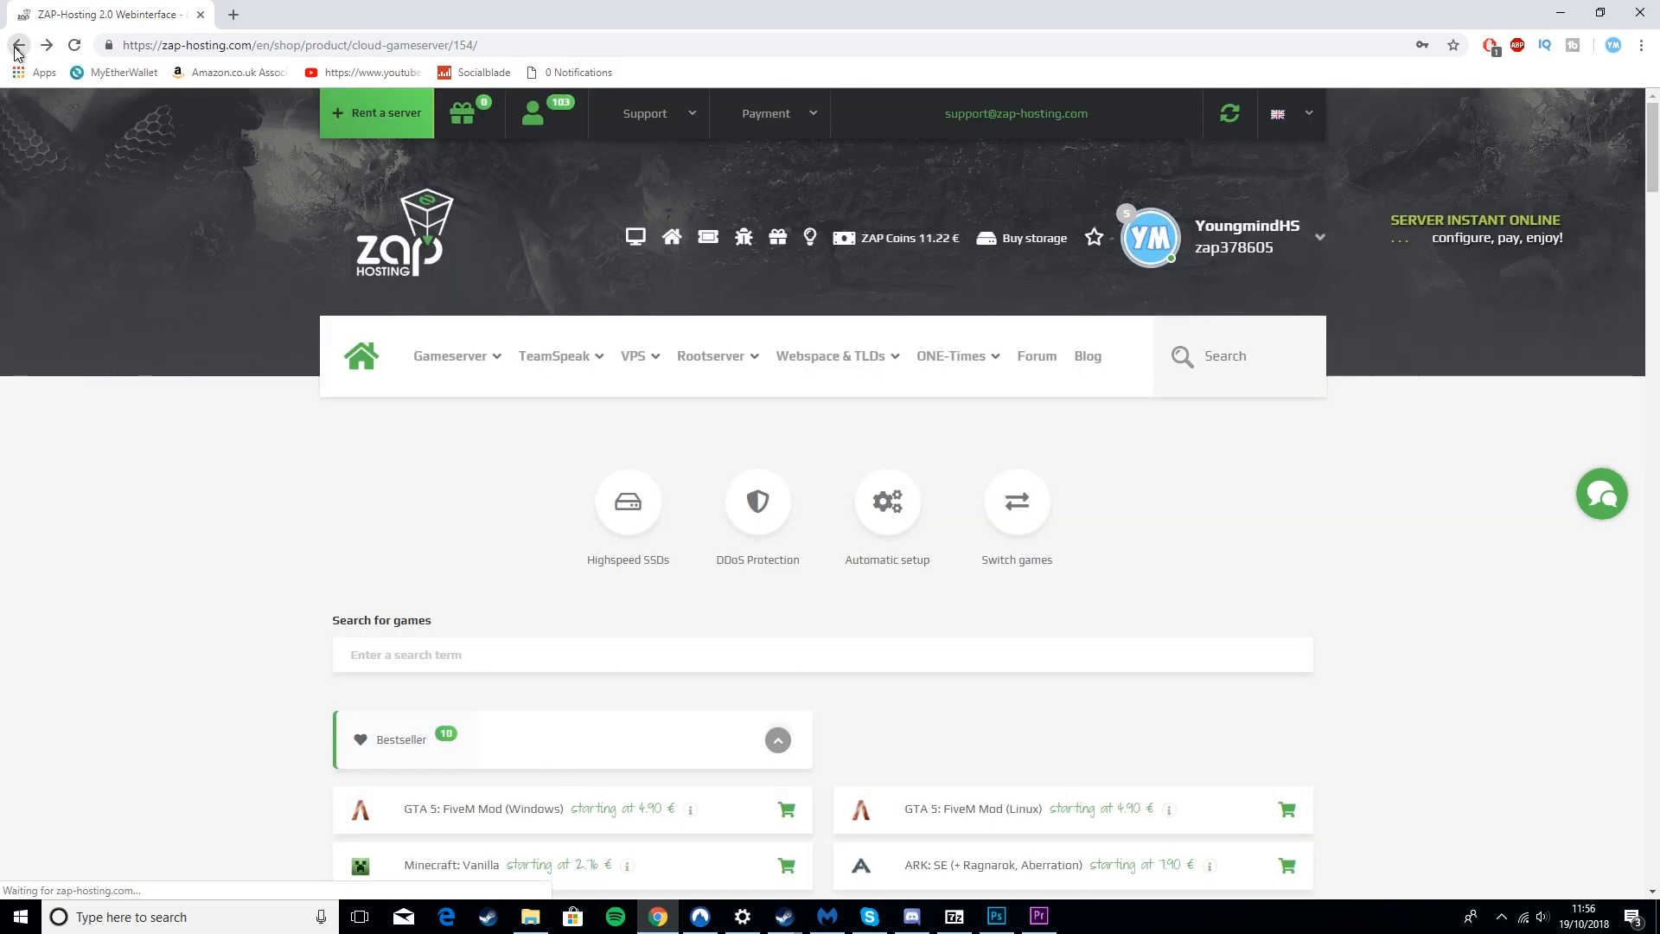
- Return to the Unturned: Vanilla order page, dismiss the translation offer and set the site language to English
scroll(345, 211, down, 5)
click(19, 45)
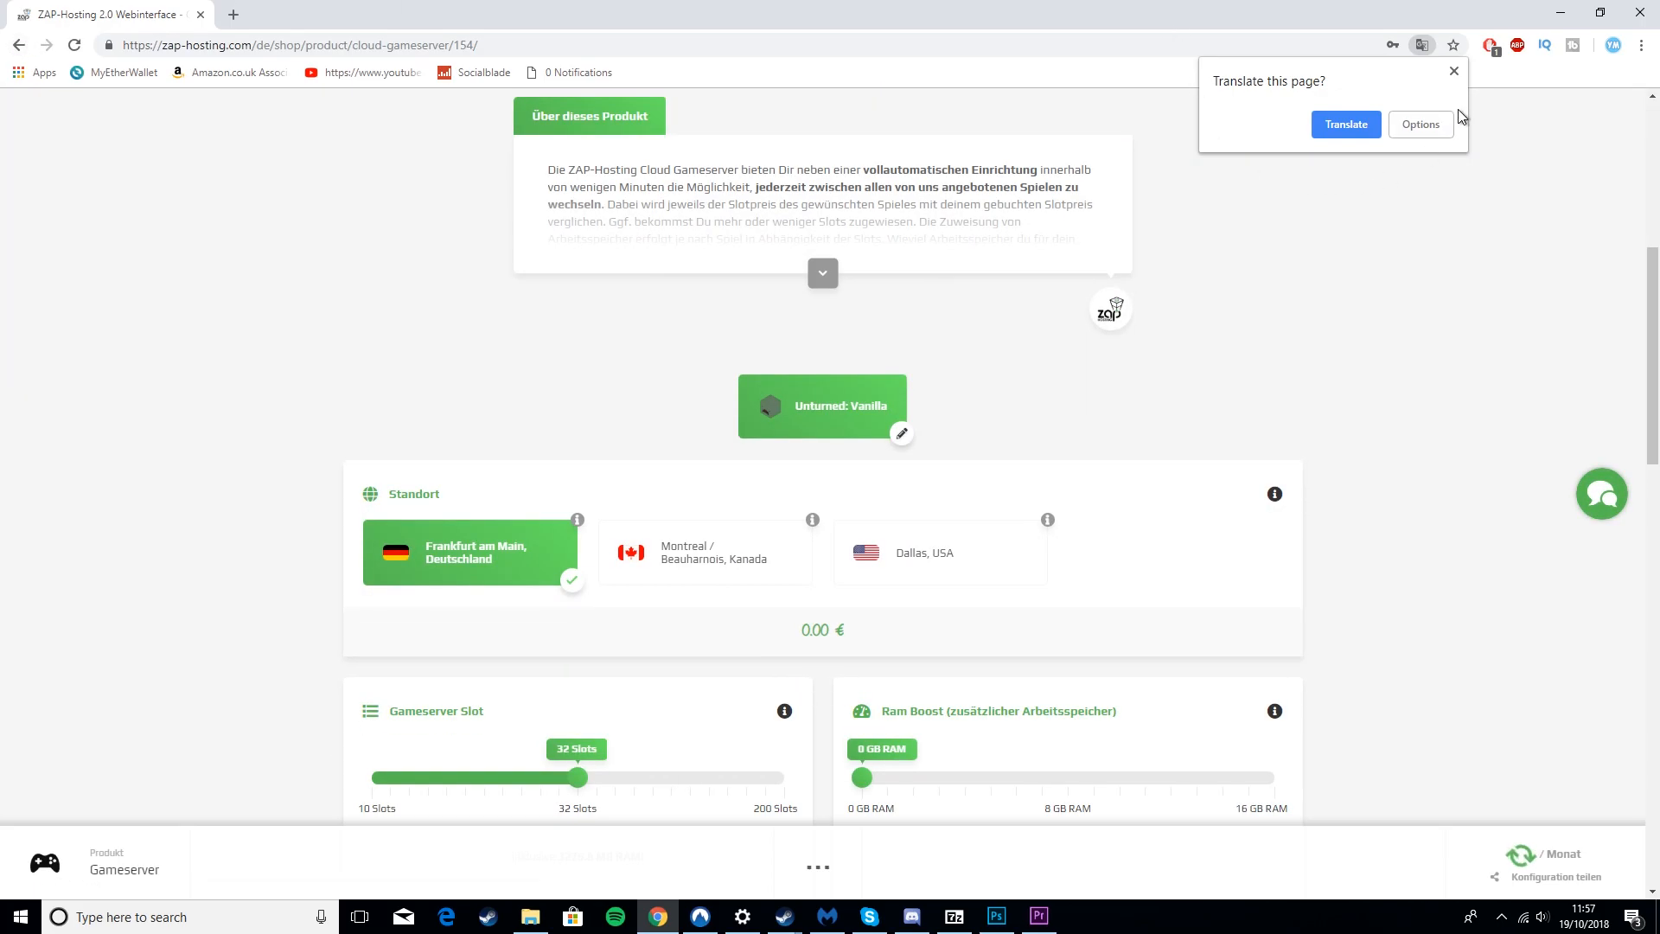
click(1454, 71)
scroll(1252, 312, up, 6)
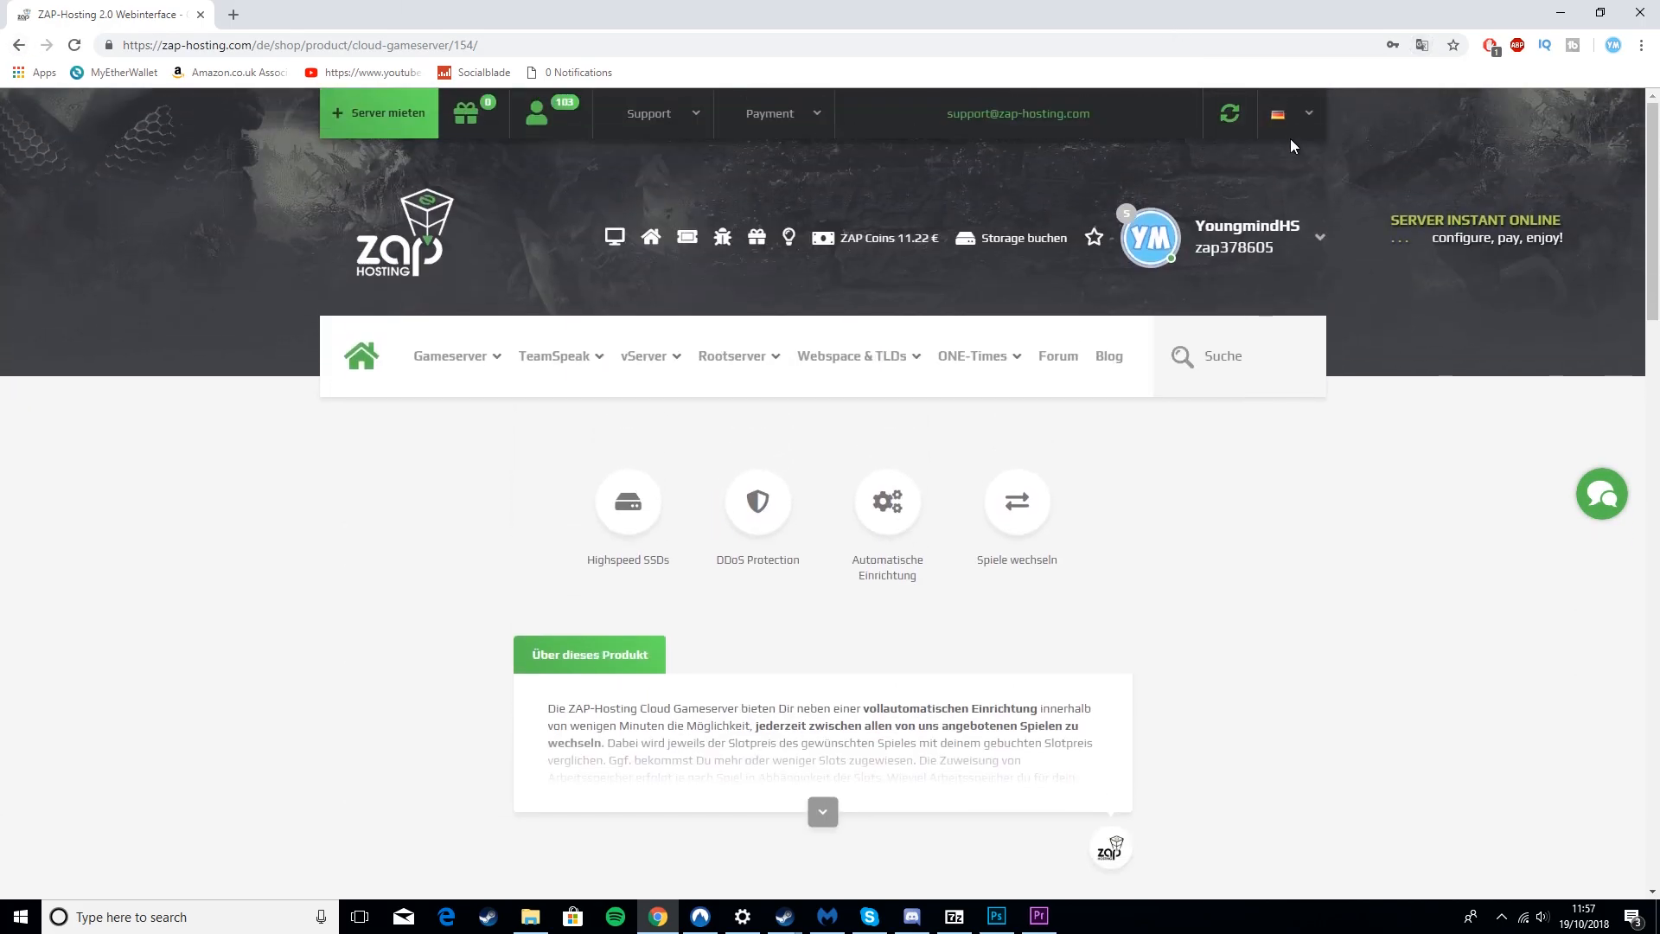
mouse_move(1293, 117)
click(1280, 210)
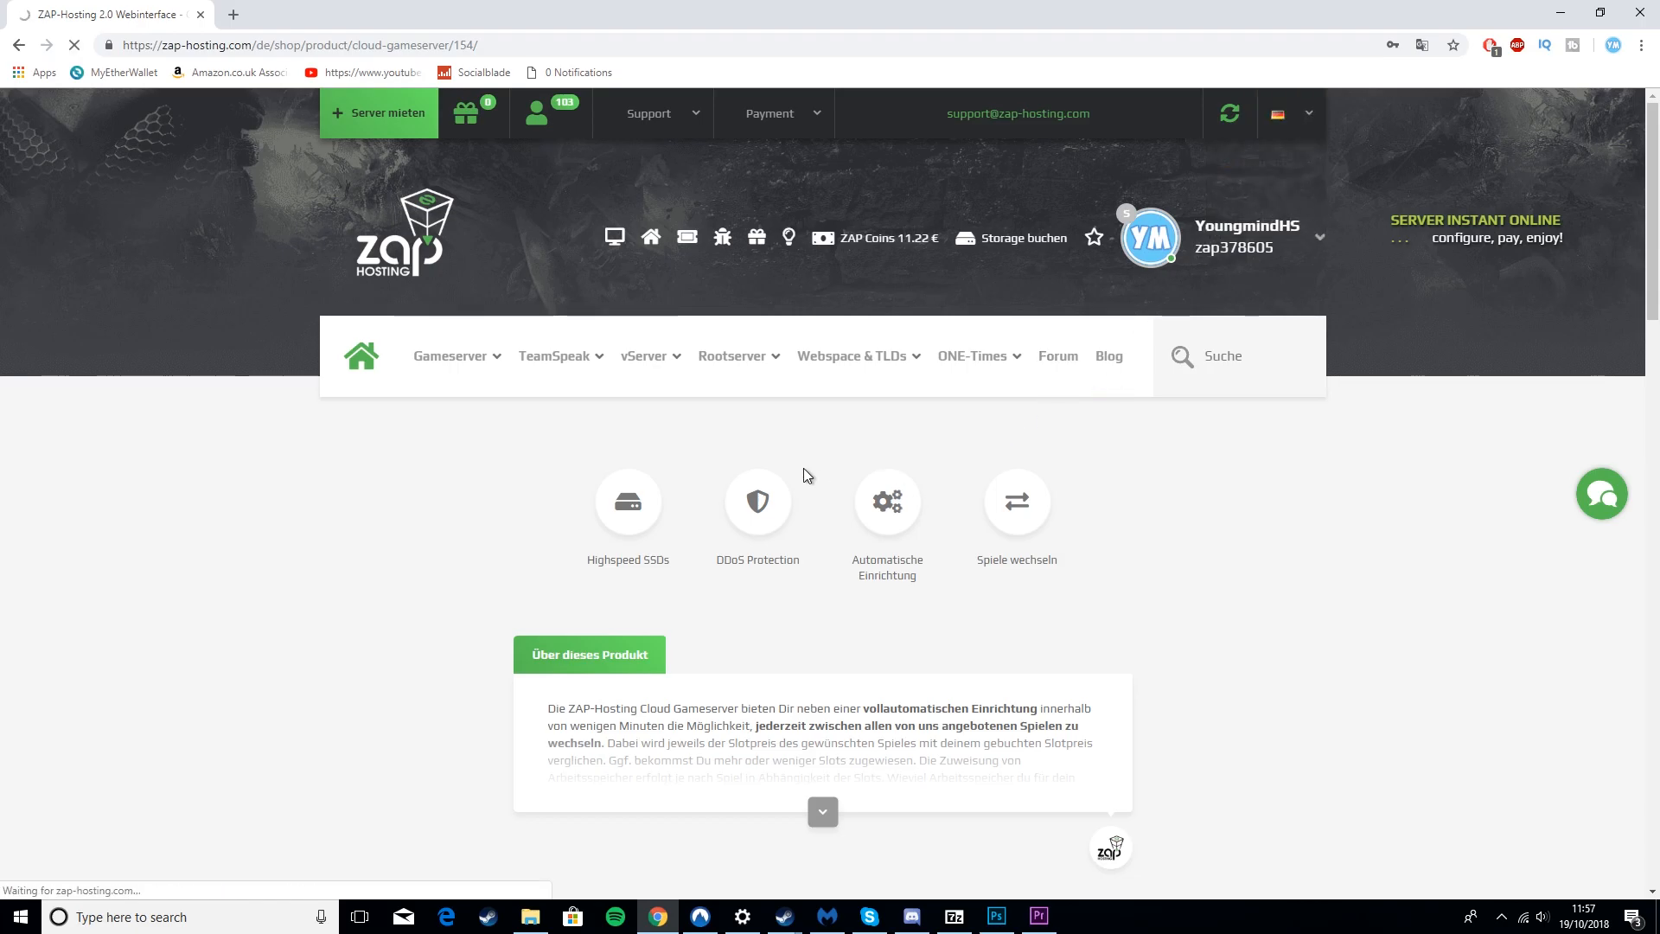
- Set the number of gameserver slots to 12 and review the memory boost option
scroll(803, 468, down, 5)
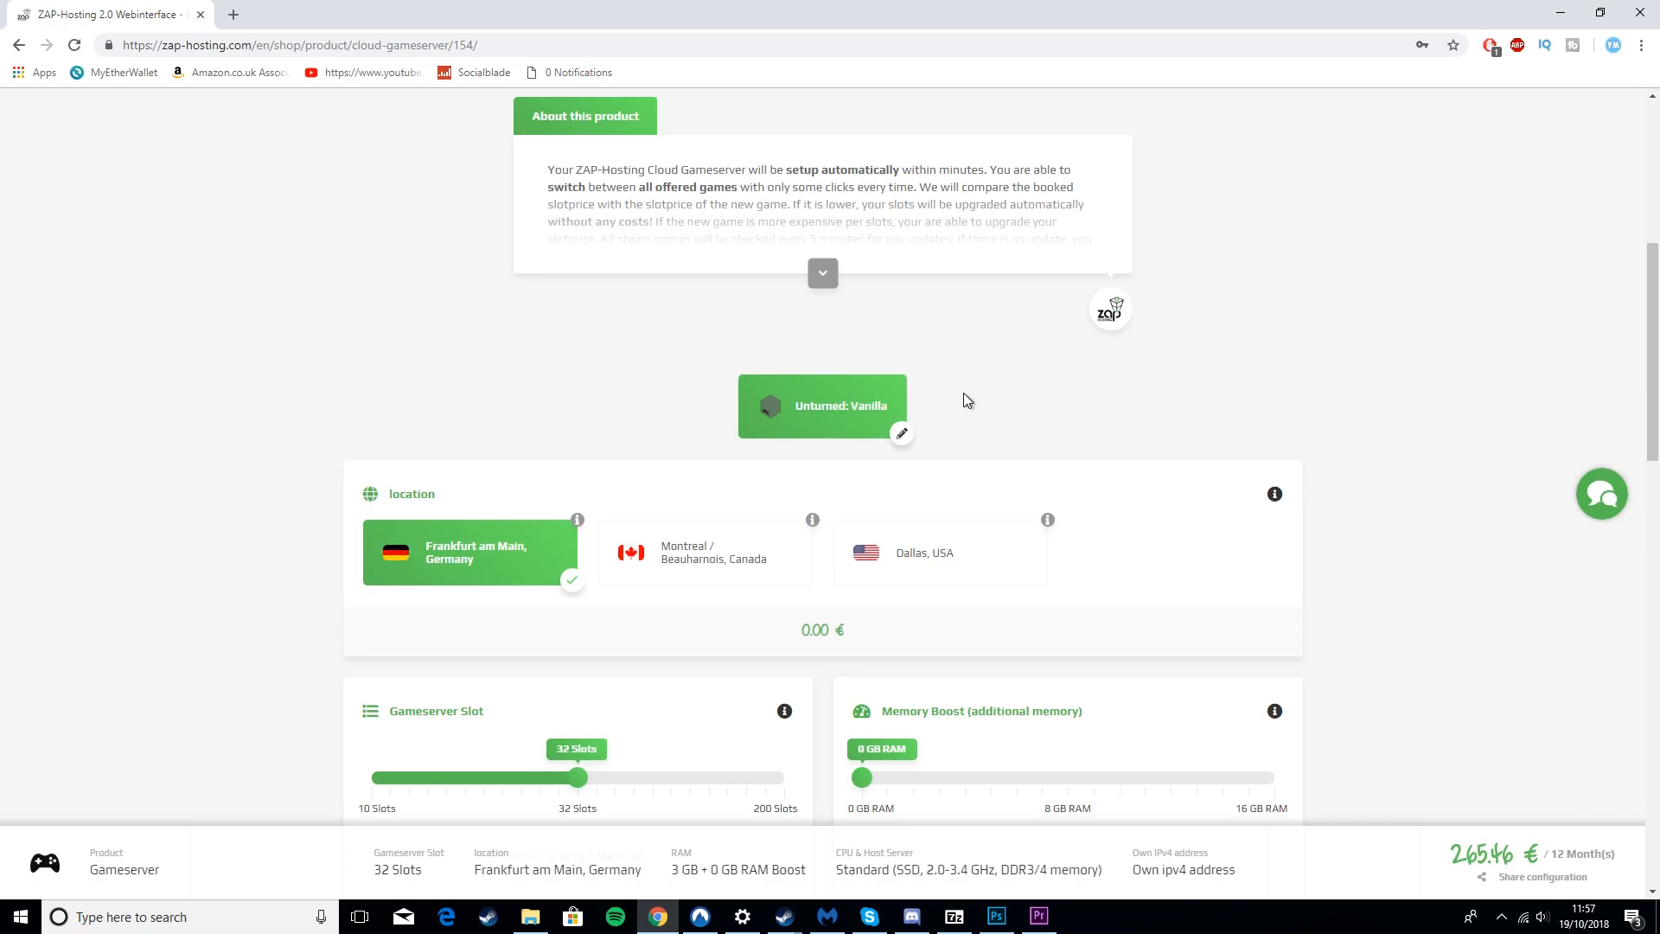
scroll(952, 406, down, 4)
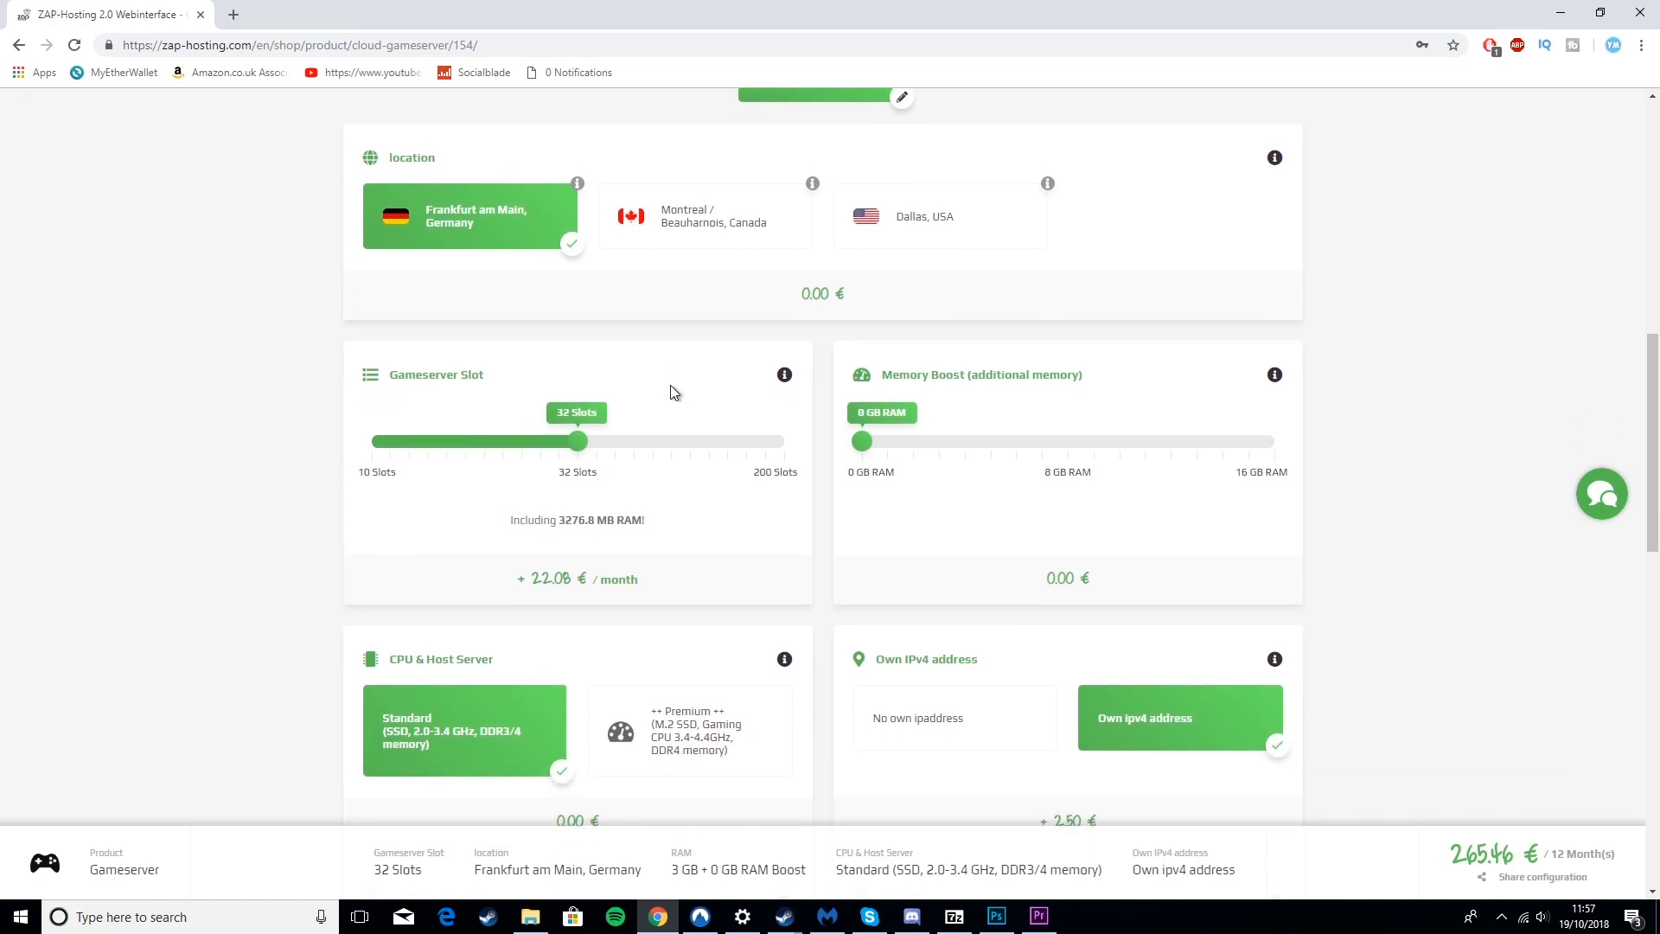
drag(575, 435, 389, 432)
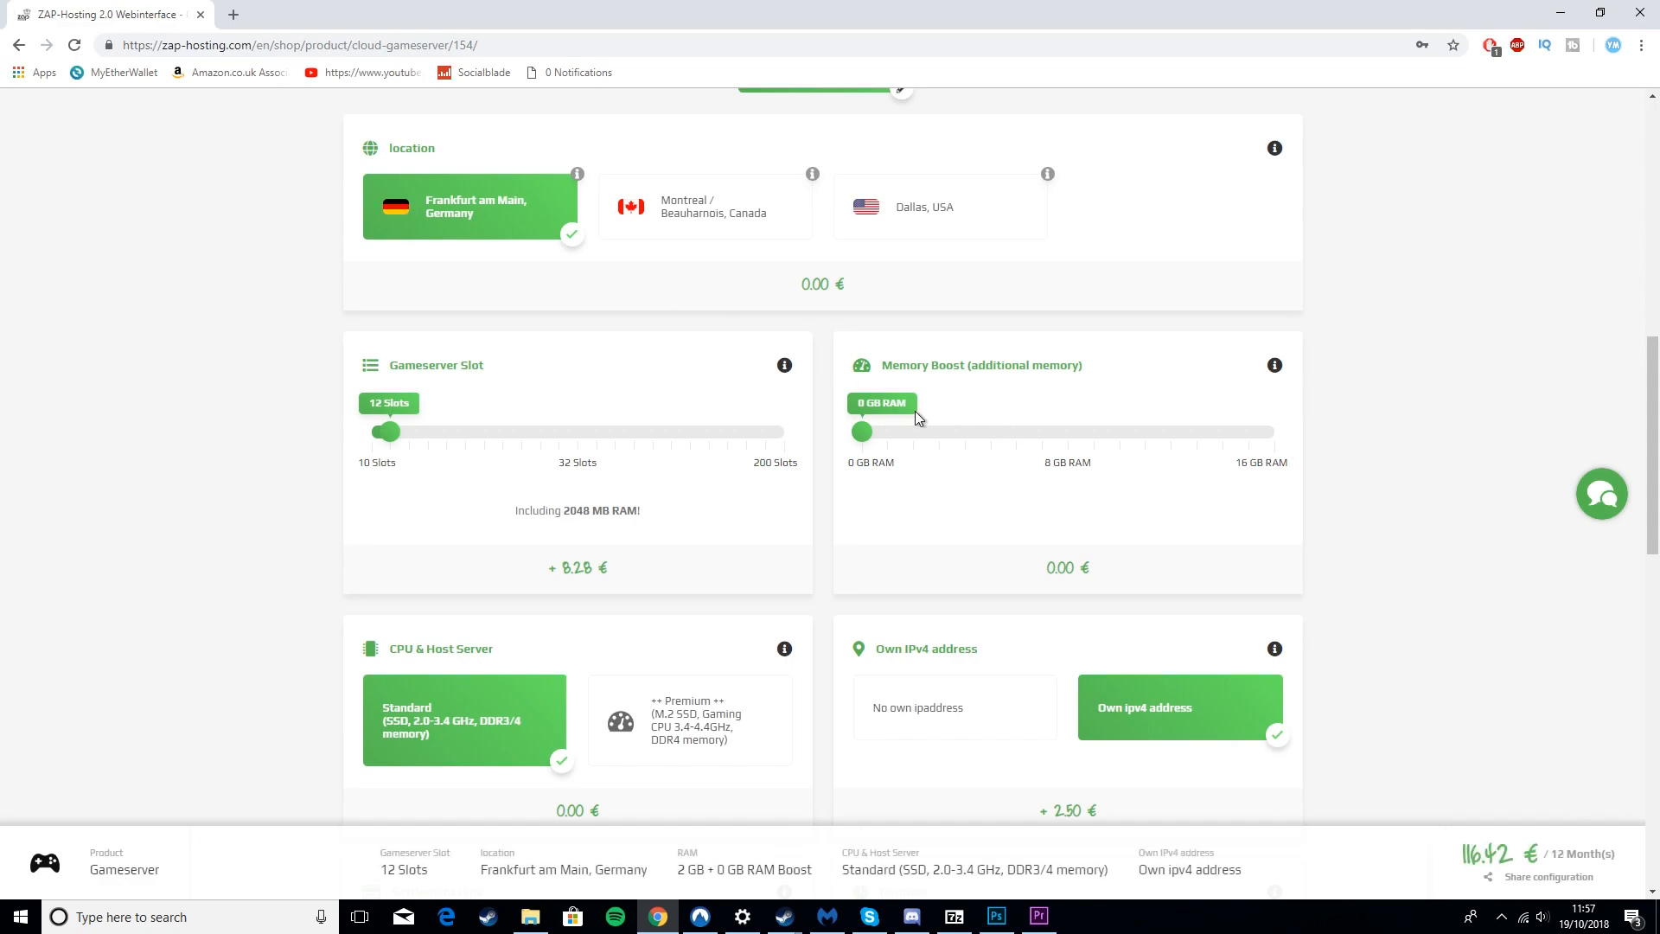
scroll(915, 412, down, 2)
scroll(1034, 315, up, 1)
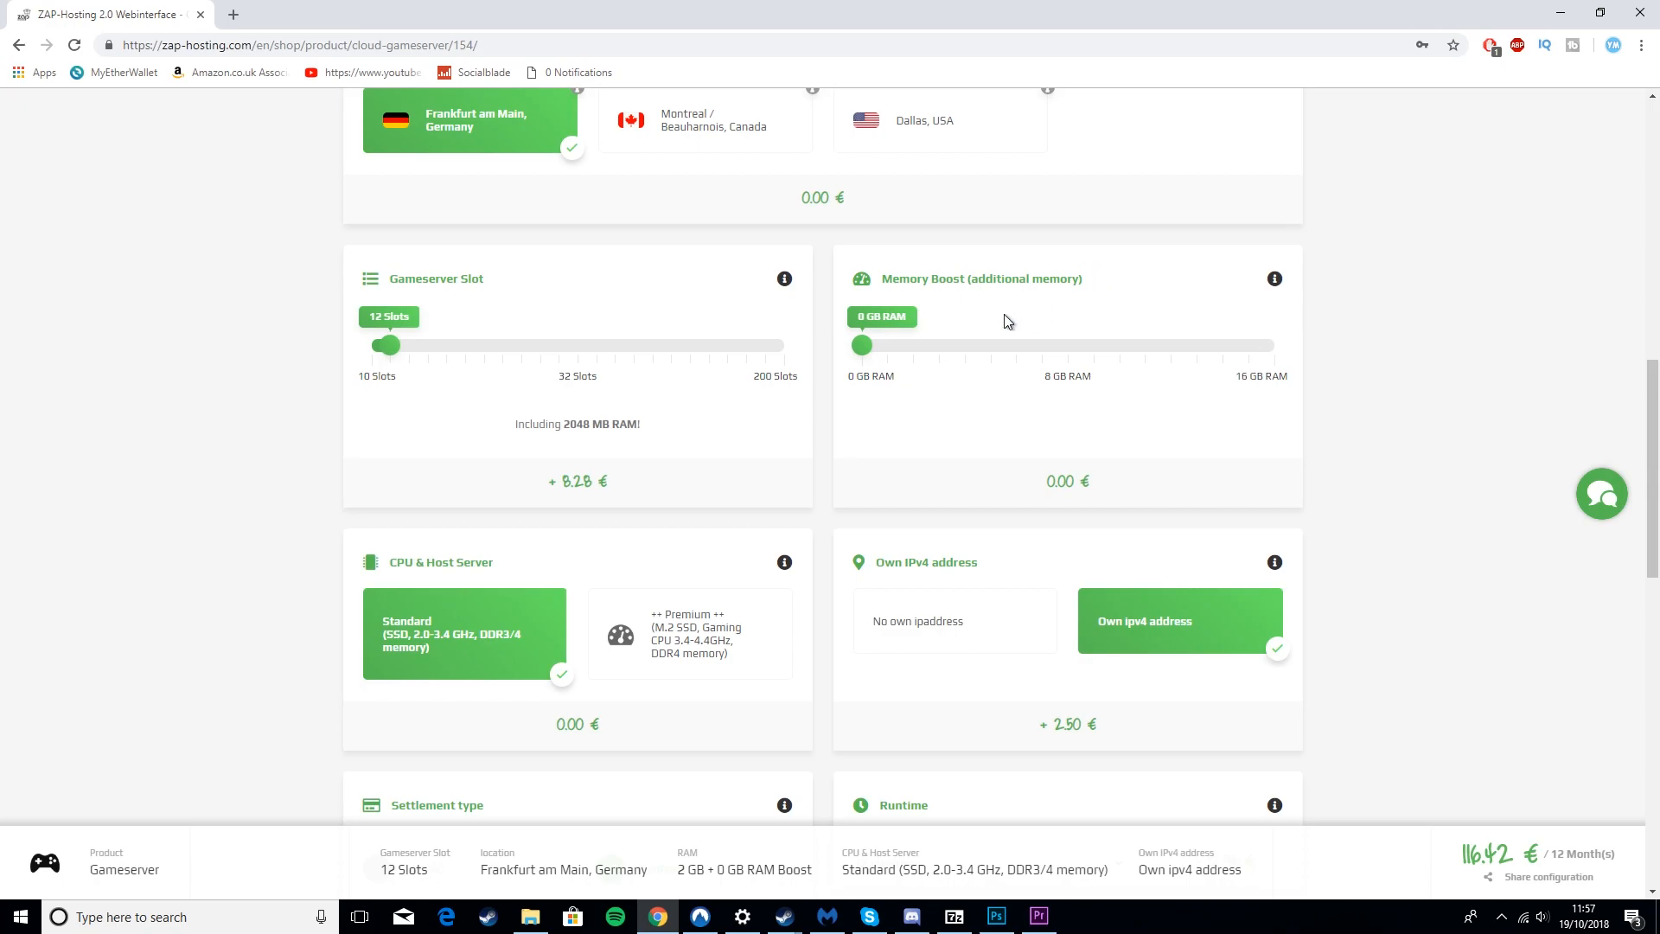
drag(900, 274, 1044, 293)
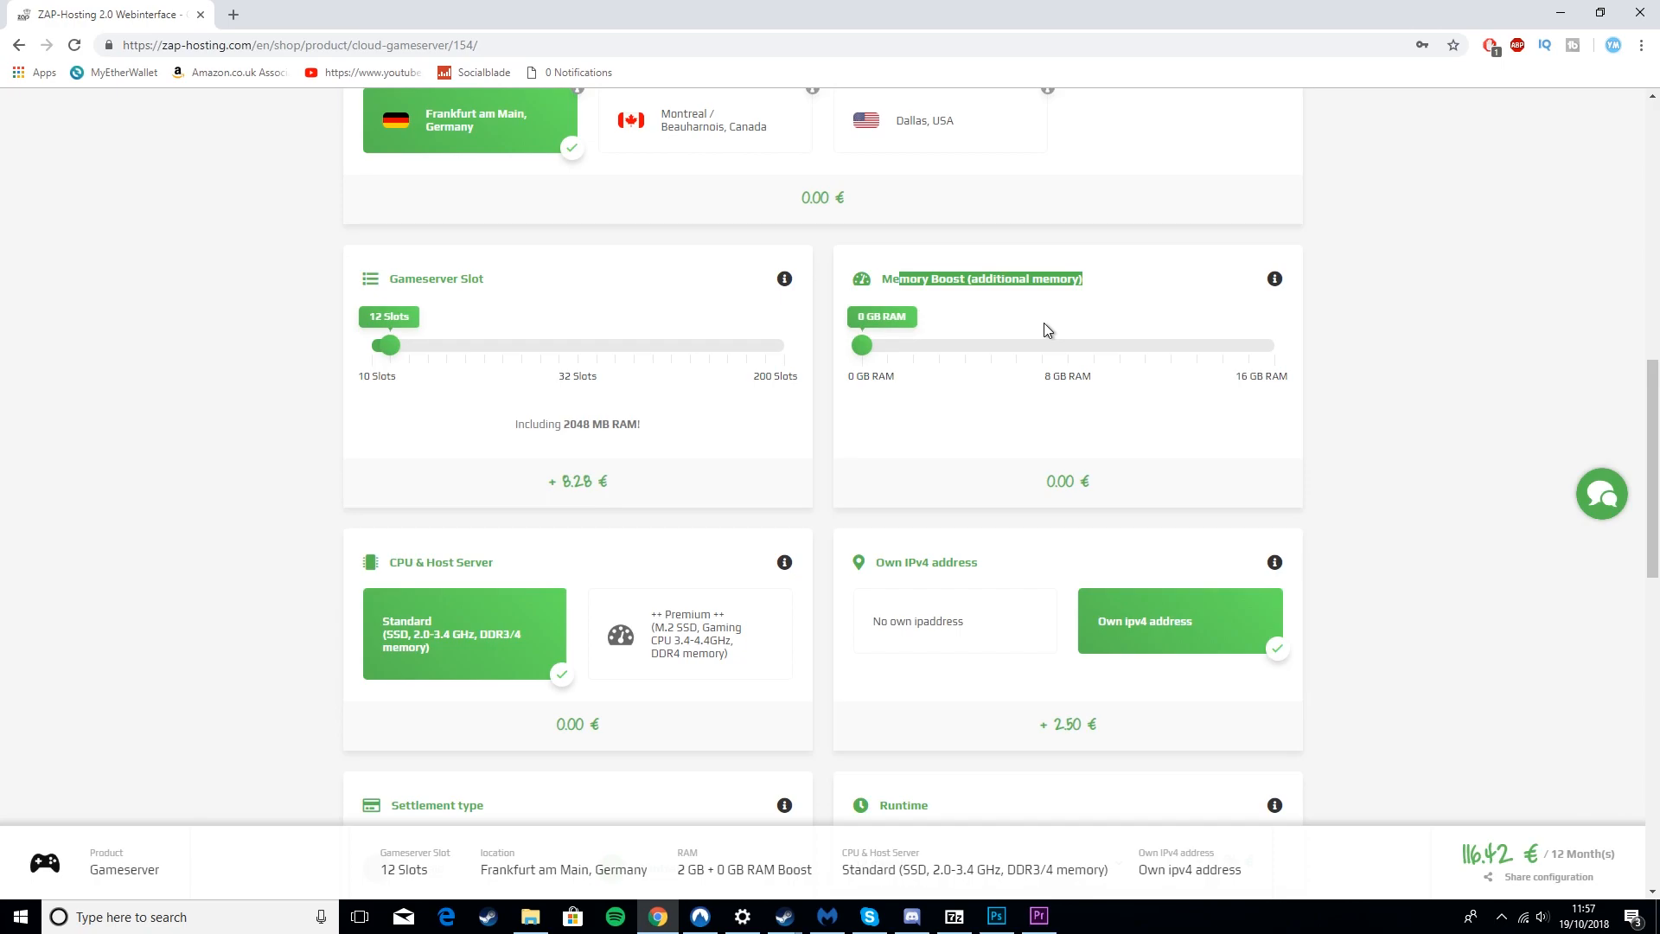
scroll(735, 602, down, 1)
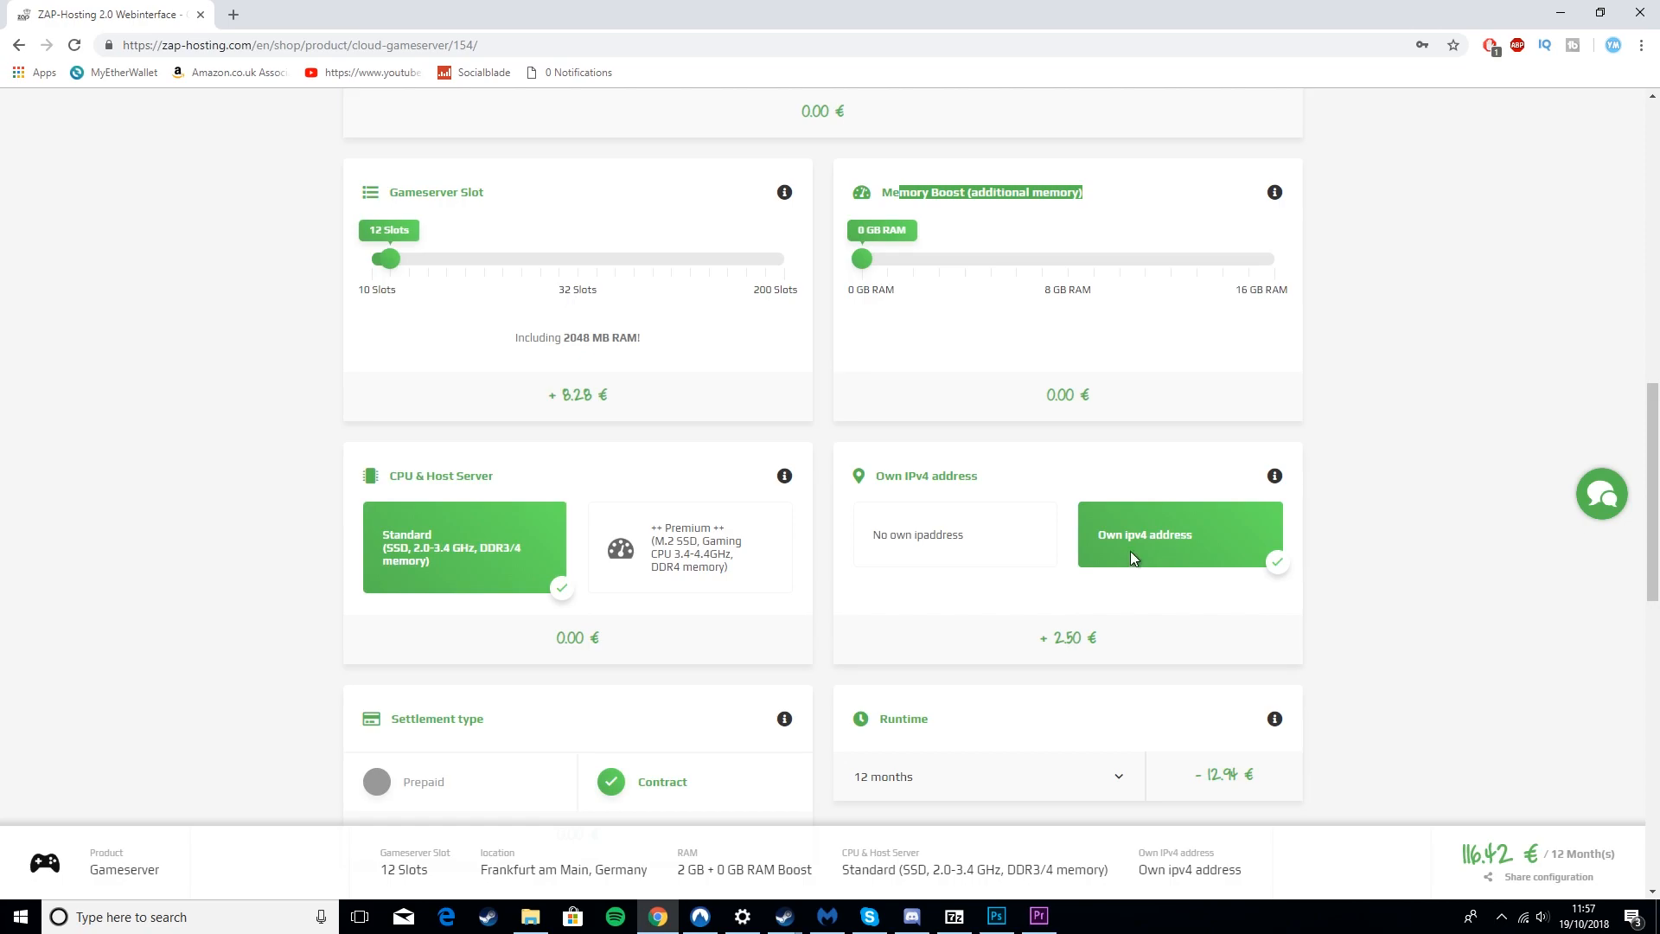
- Try the Prepaid settlement type and switch back to Contract
scroll(731, 465, down, 1)
click(377, 695)
click(624, 701)
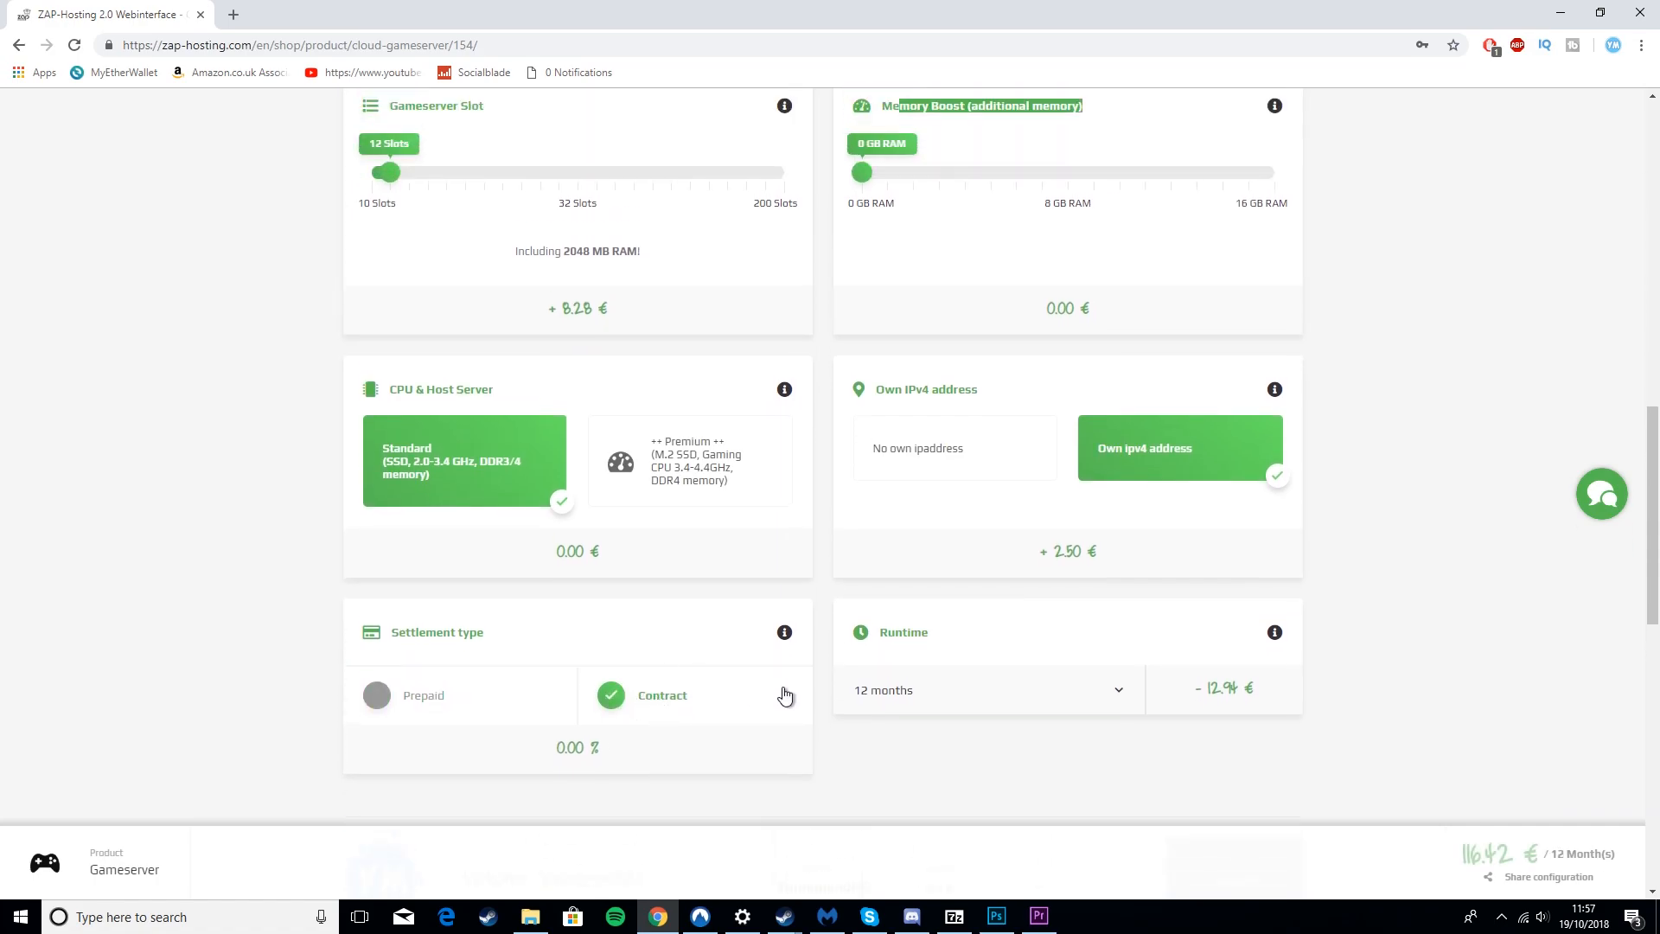
- Set the server runtime to 7 Days and acknowledge the settlement type notice
click(956, 700)
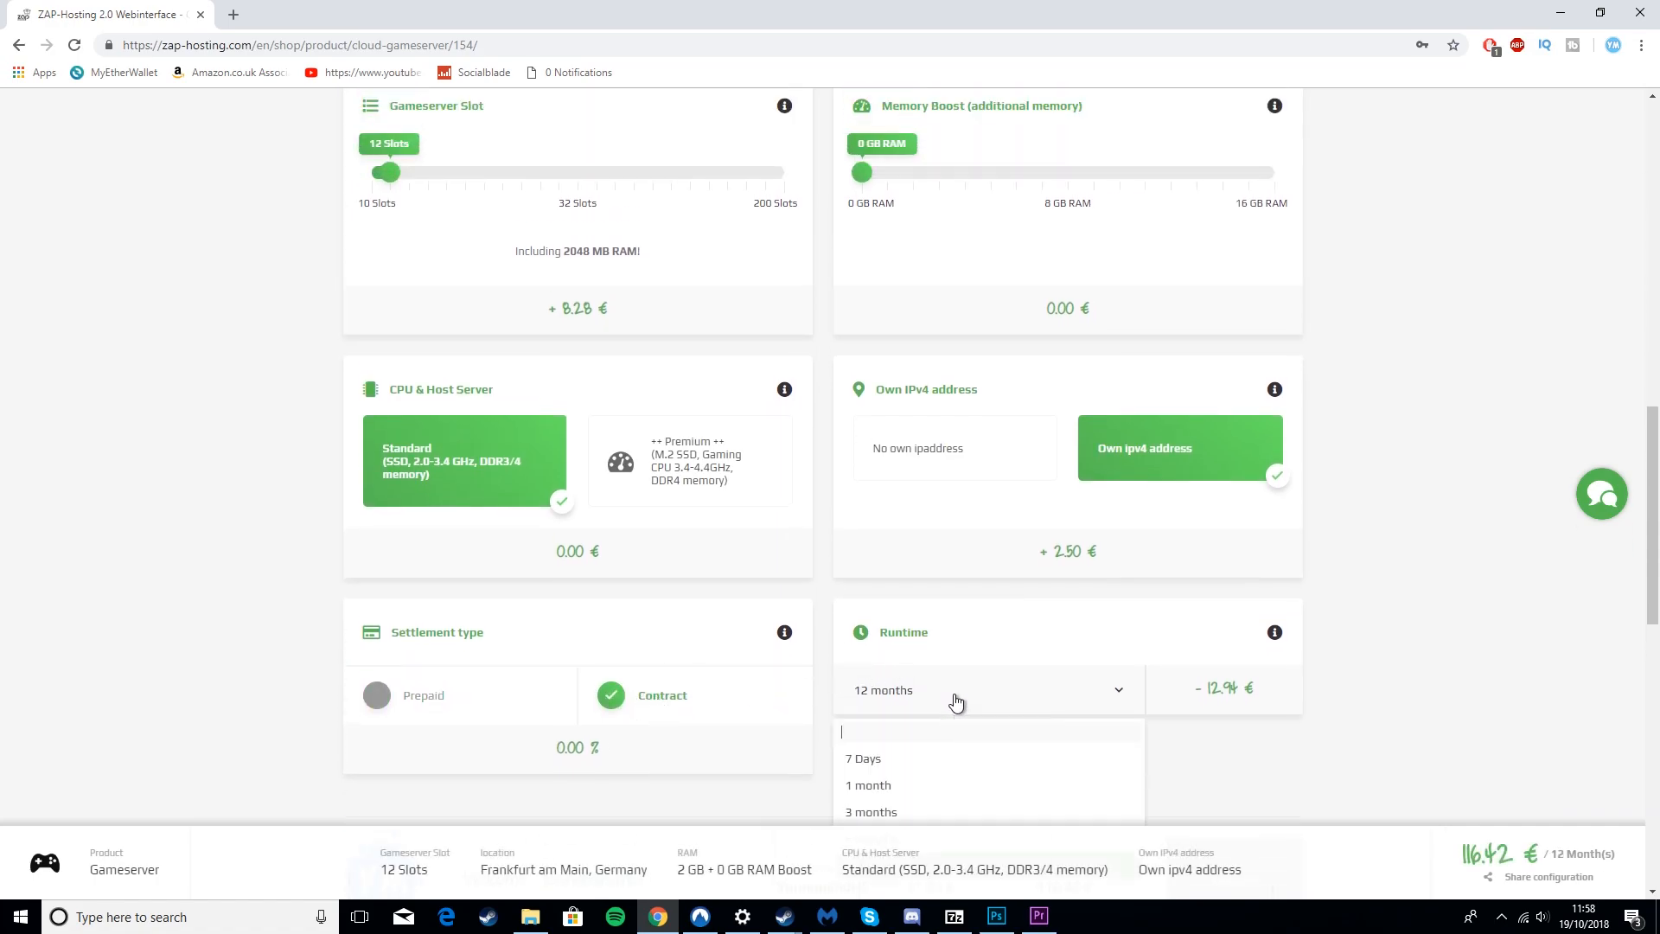
scroll(969, 687, down, 2)
click(937, 588)
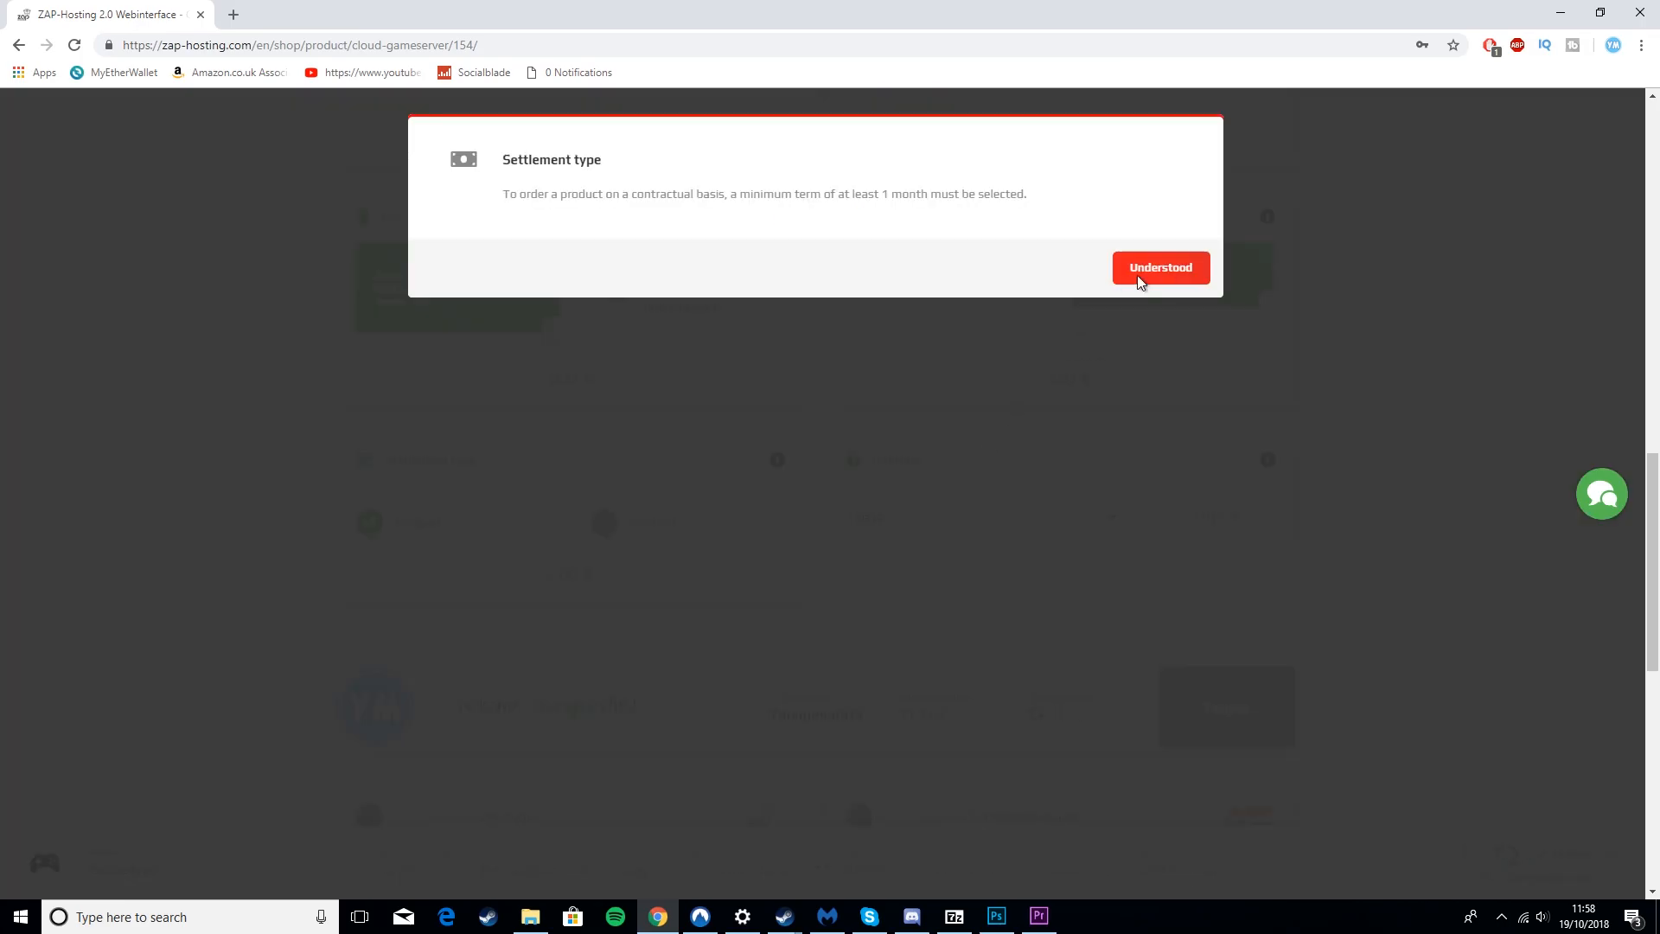
click(1184, 270)
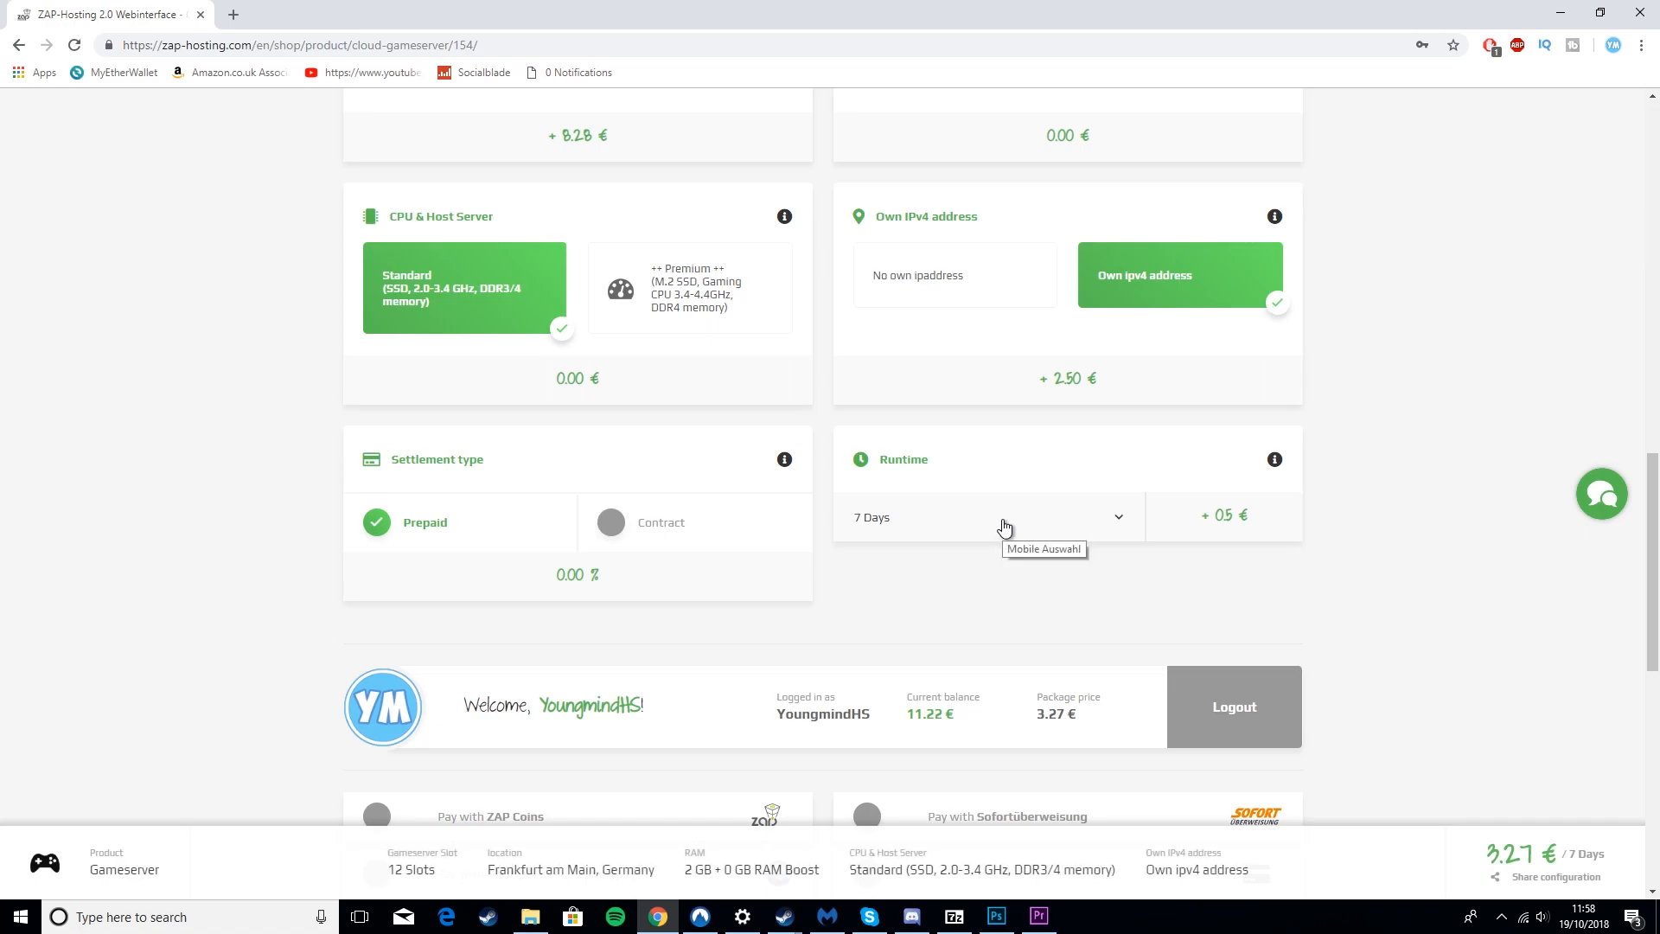
- Change the server runtime to 1 month
click(1003, 526)
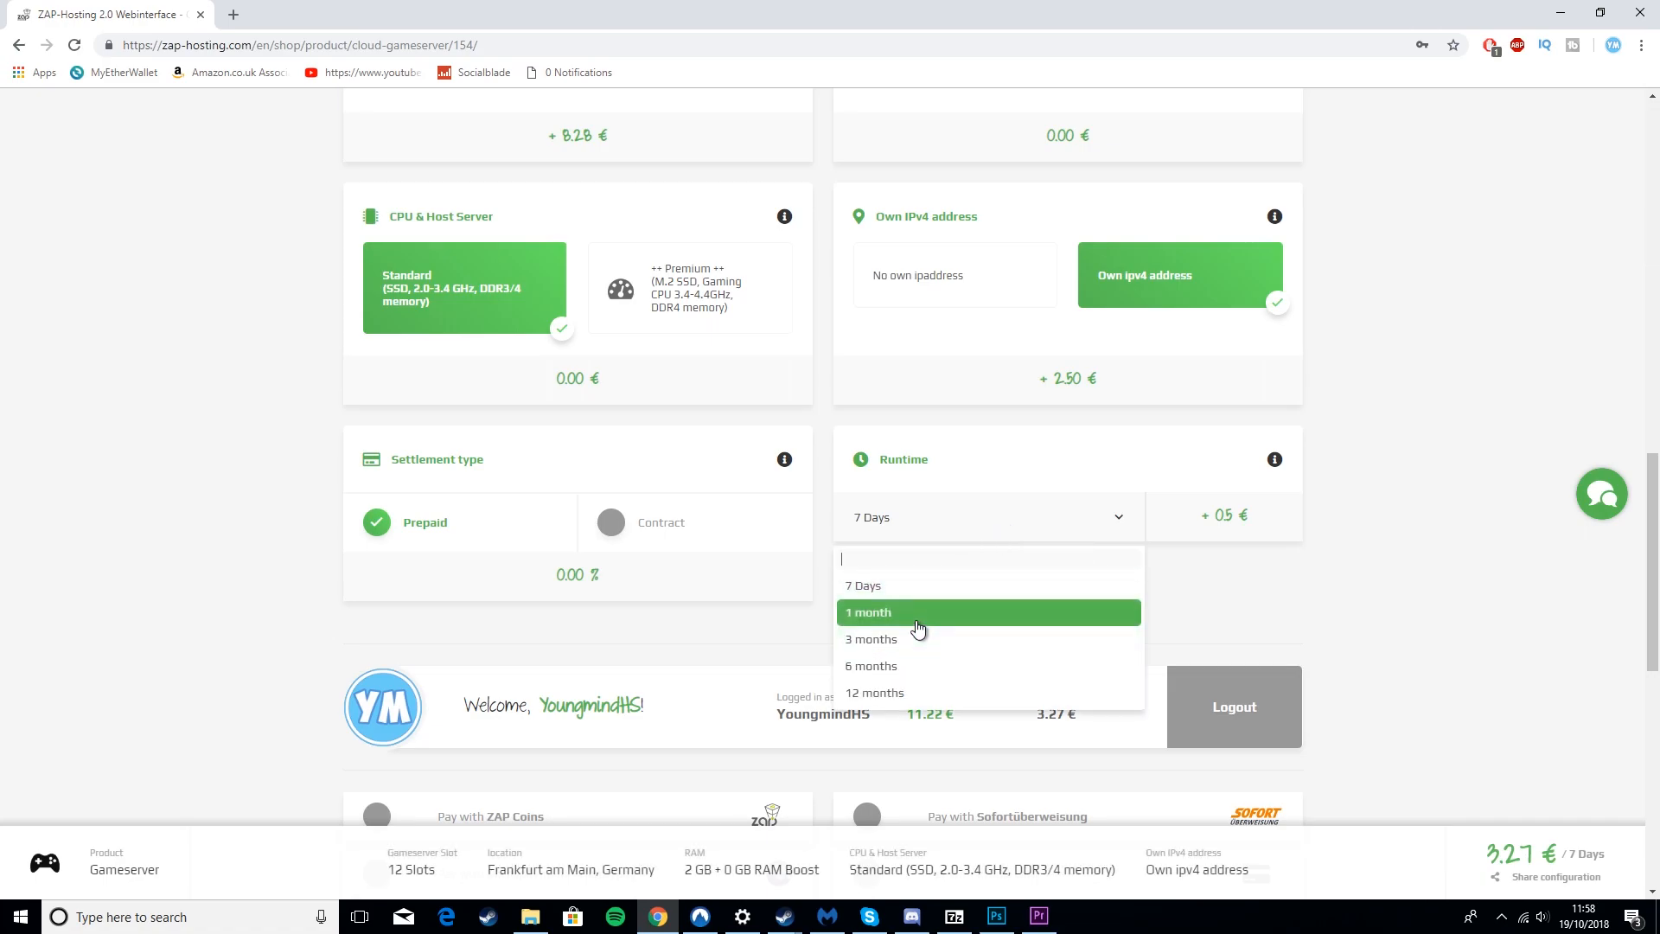
click(921, 613)
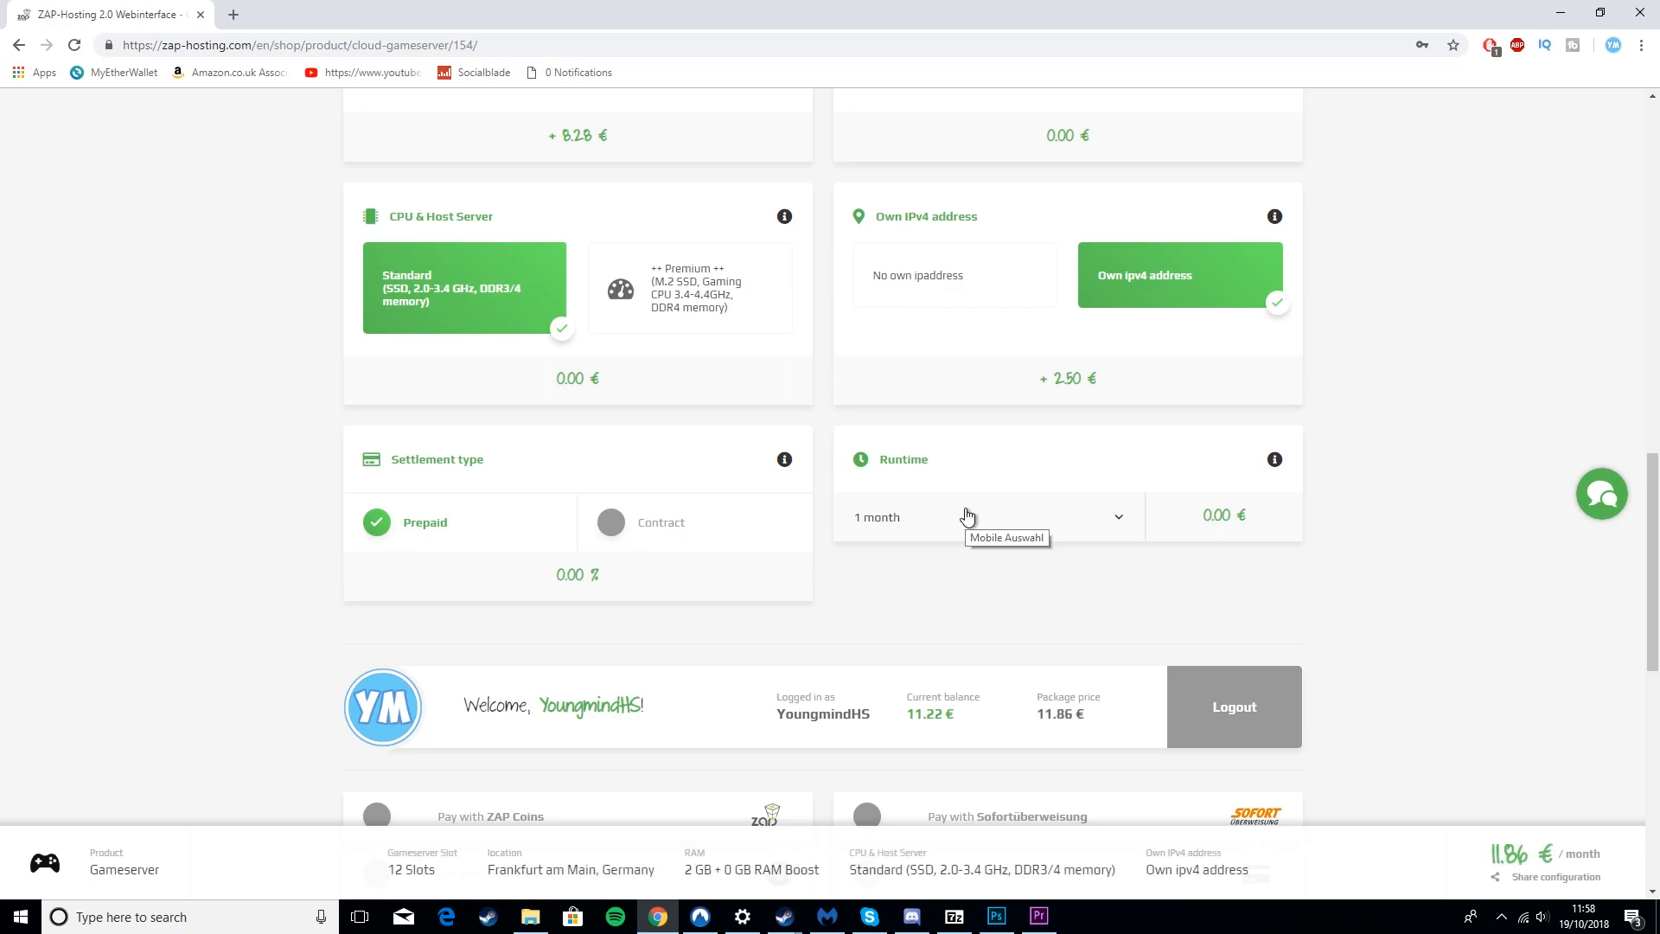
scroll(1375, 471, down, 1)
scroll(1376, 470, up, 1)
scroll(1375, 470, up, 1)
- Select ZAP Coins as the payment method and look over its checkout options
scroll(1375, 471, down, 5)
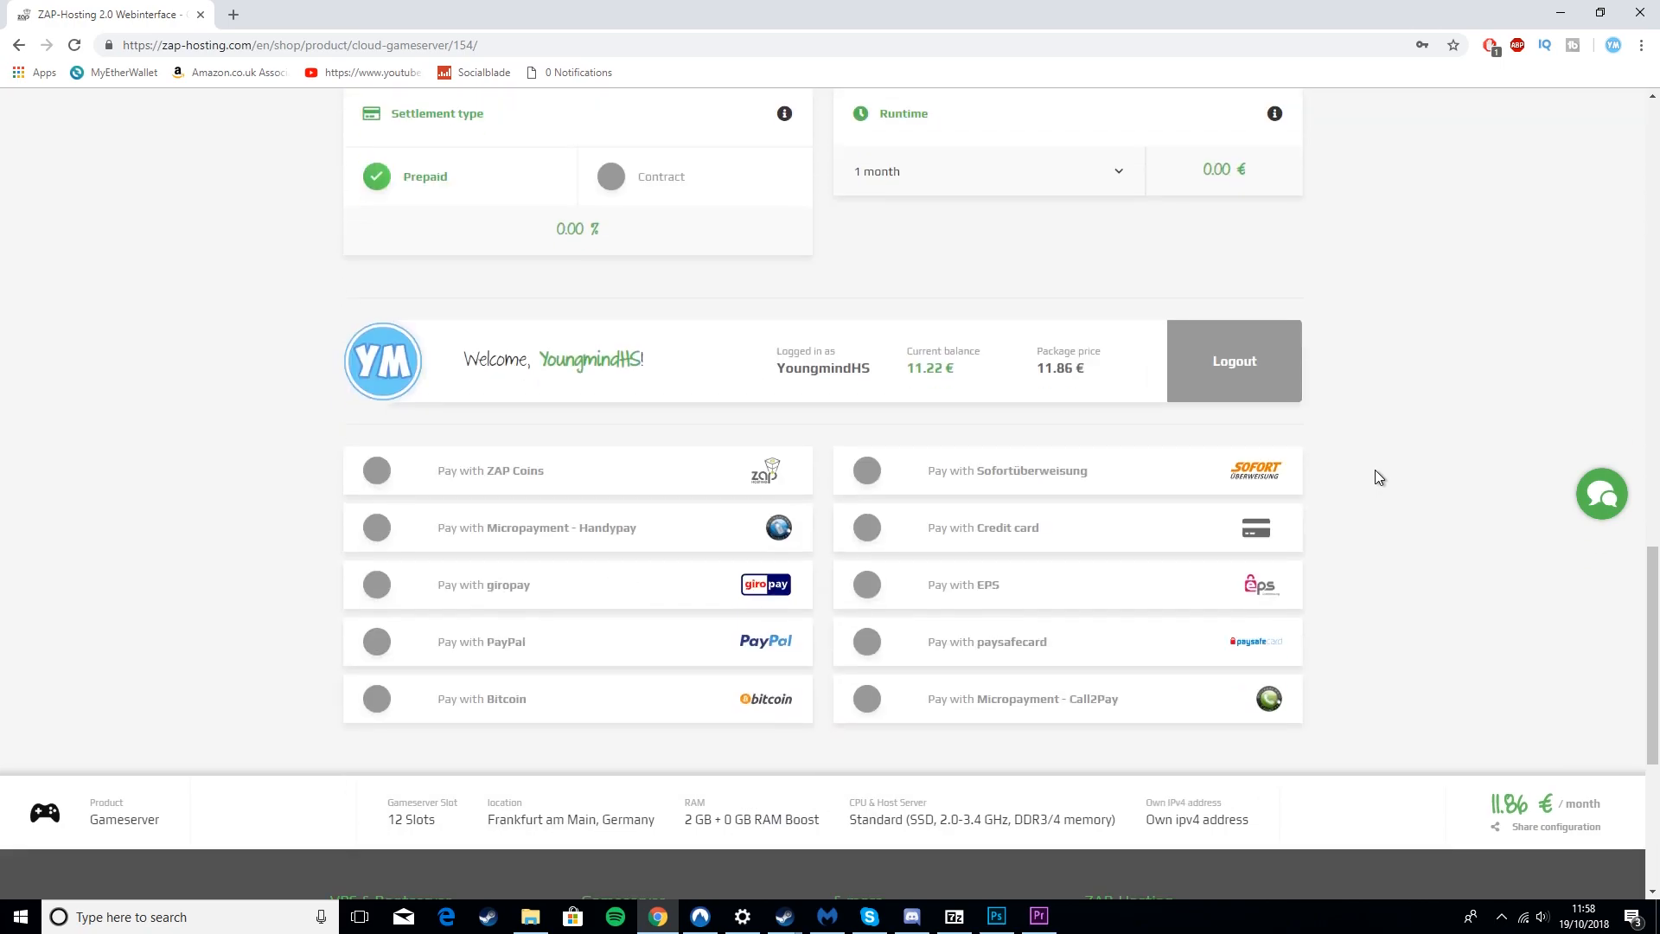
click(454, 477)
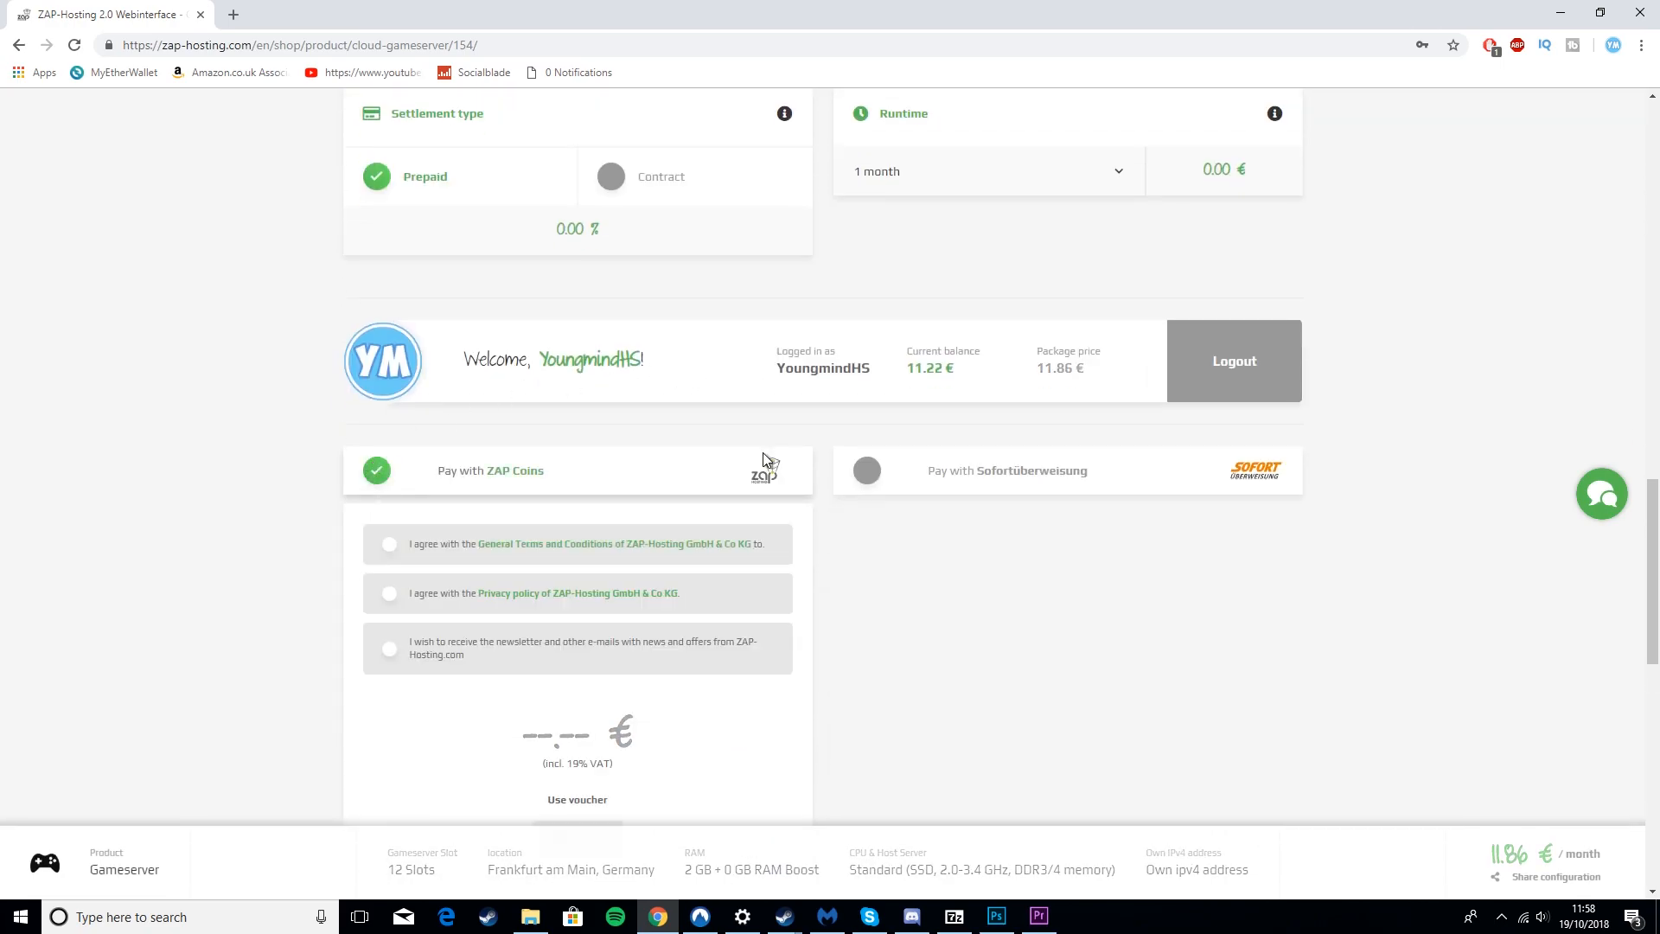
scroll(411, 362, down, 5)
scroll(371, 285, up, 2)
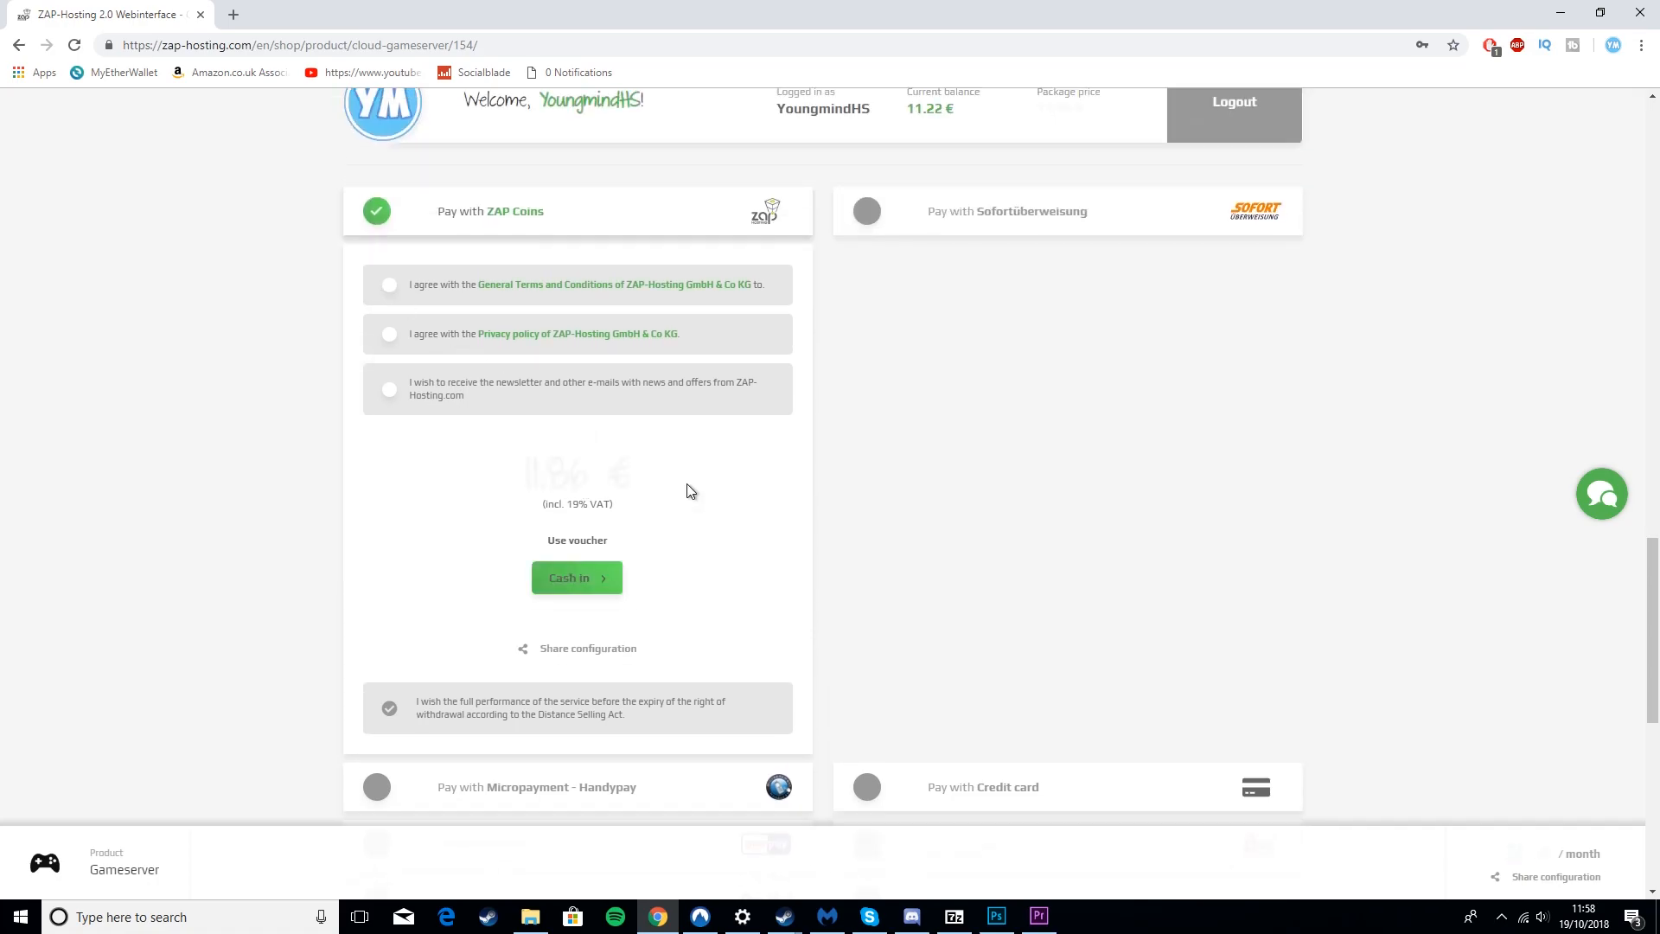
scroll(822, 324, down, 4)
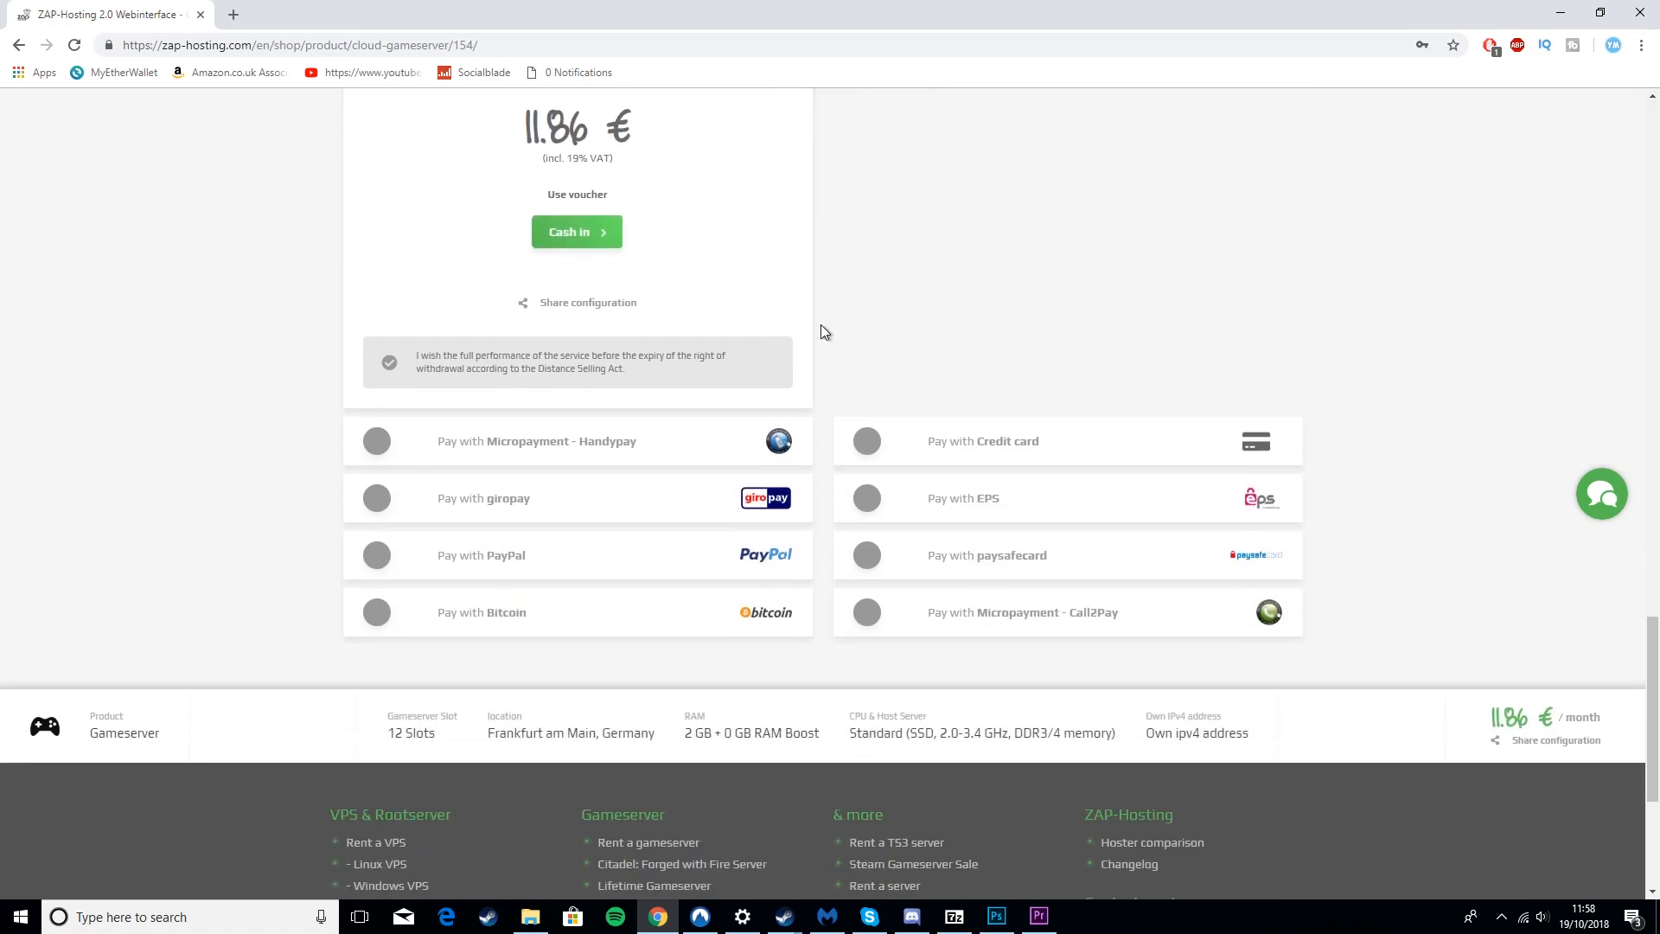
scroll(867, 381, down, 1)
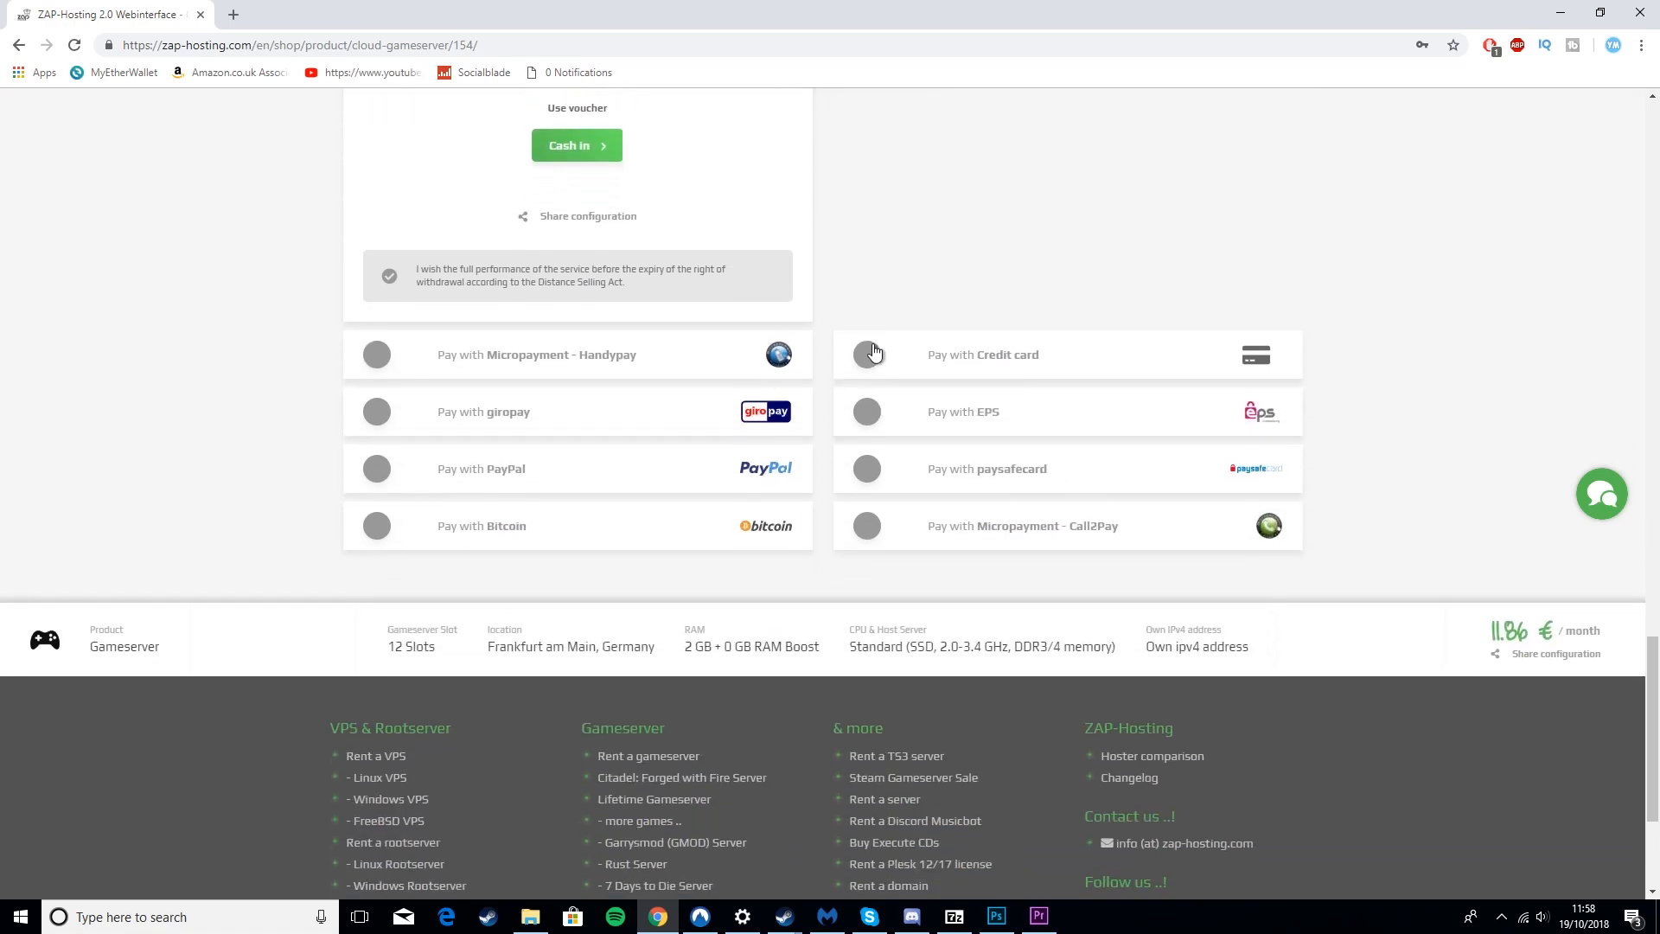
- Select PayPal as the payment method and open its voucher code field
click(541, 465)
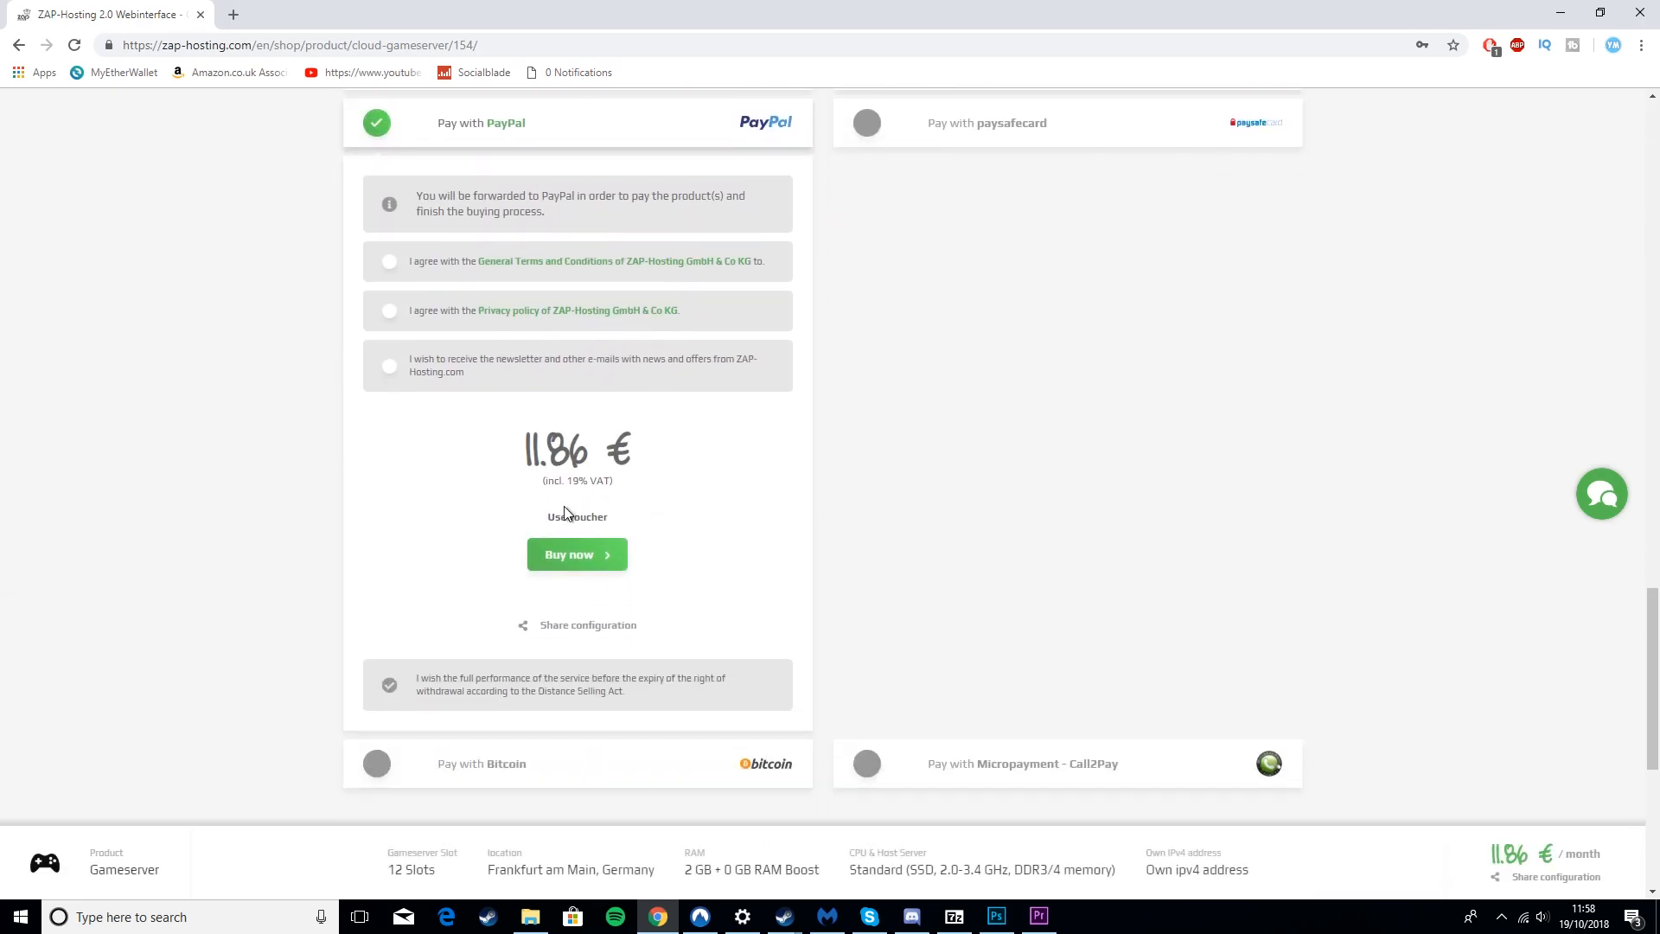
click(575, 518)
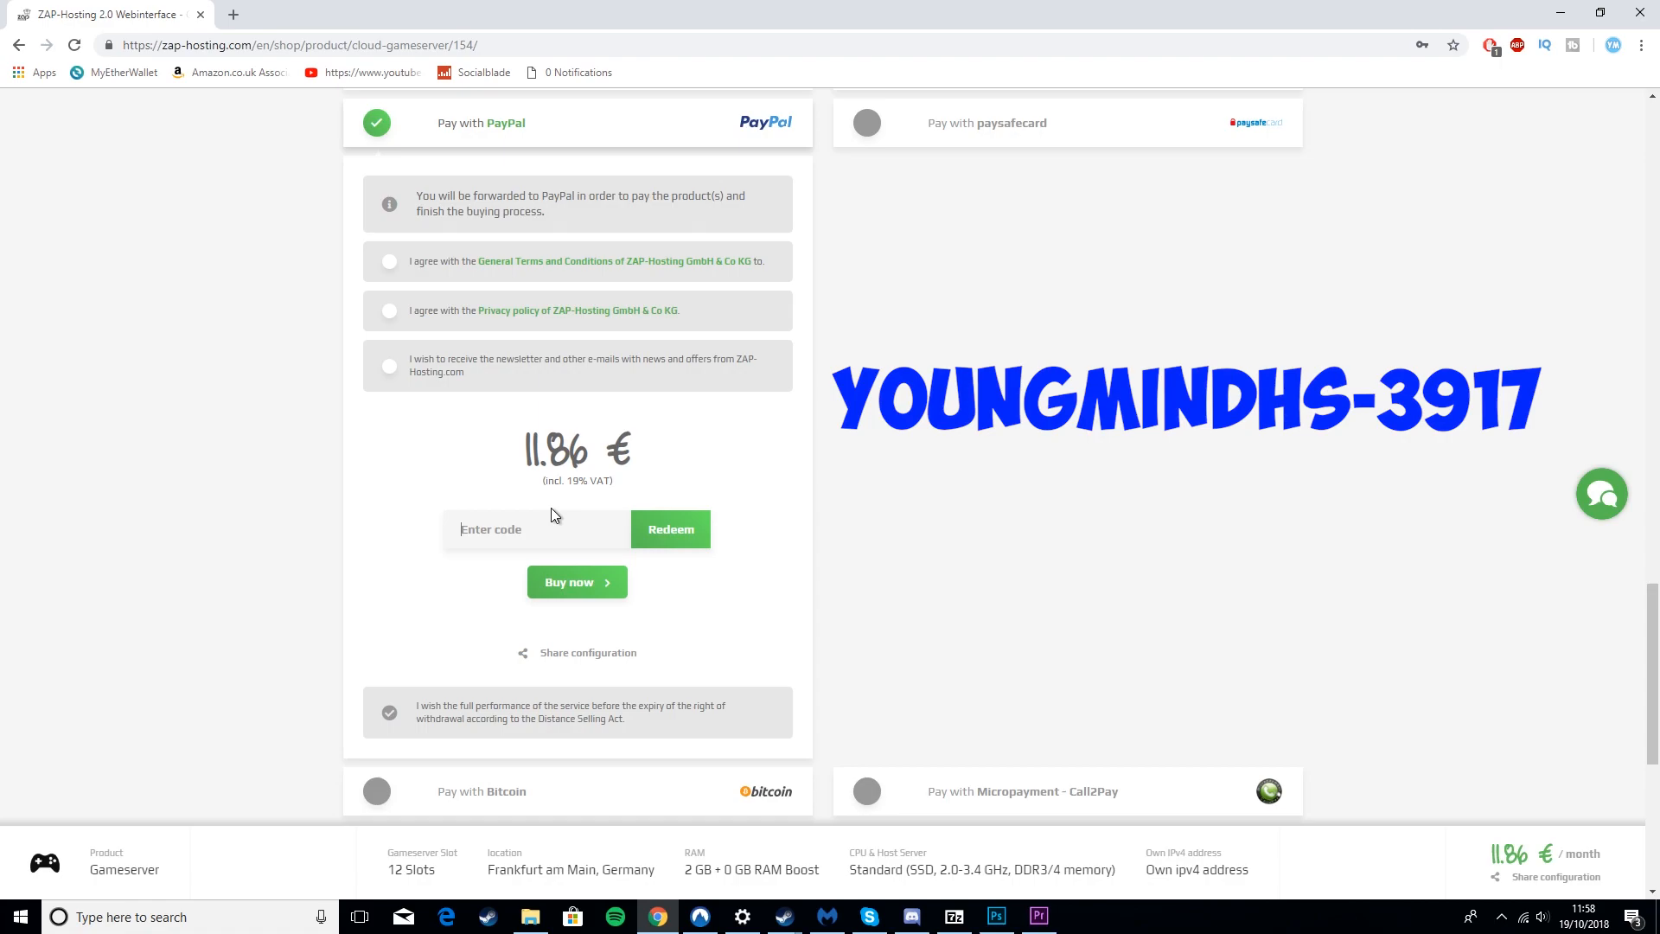
scroll(552, 515, up, 7)
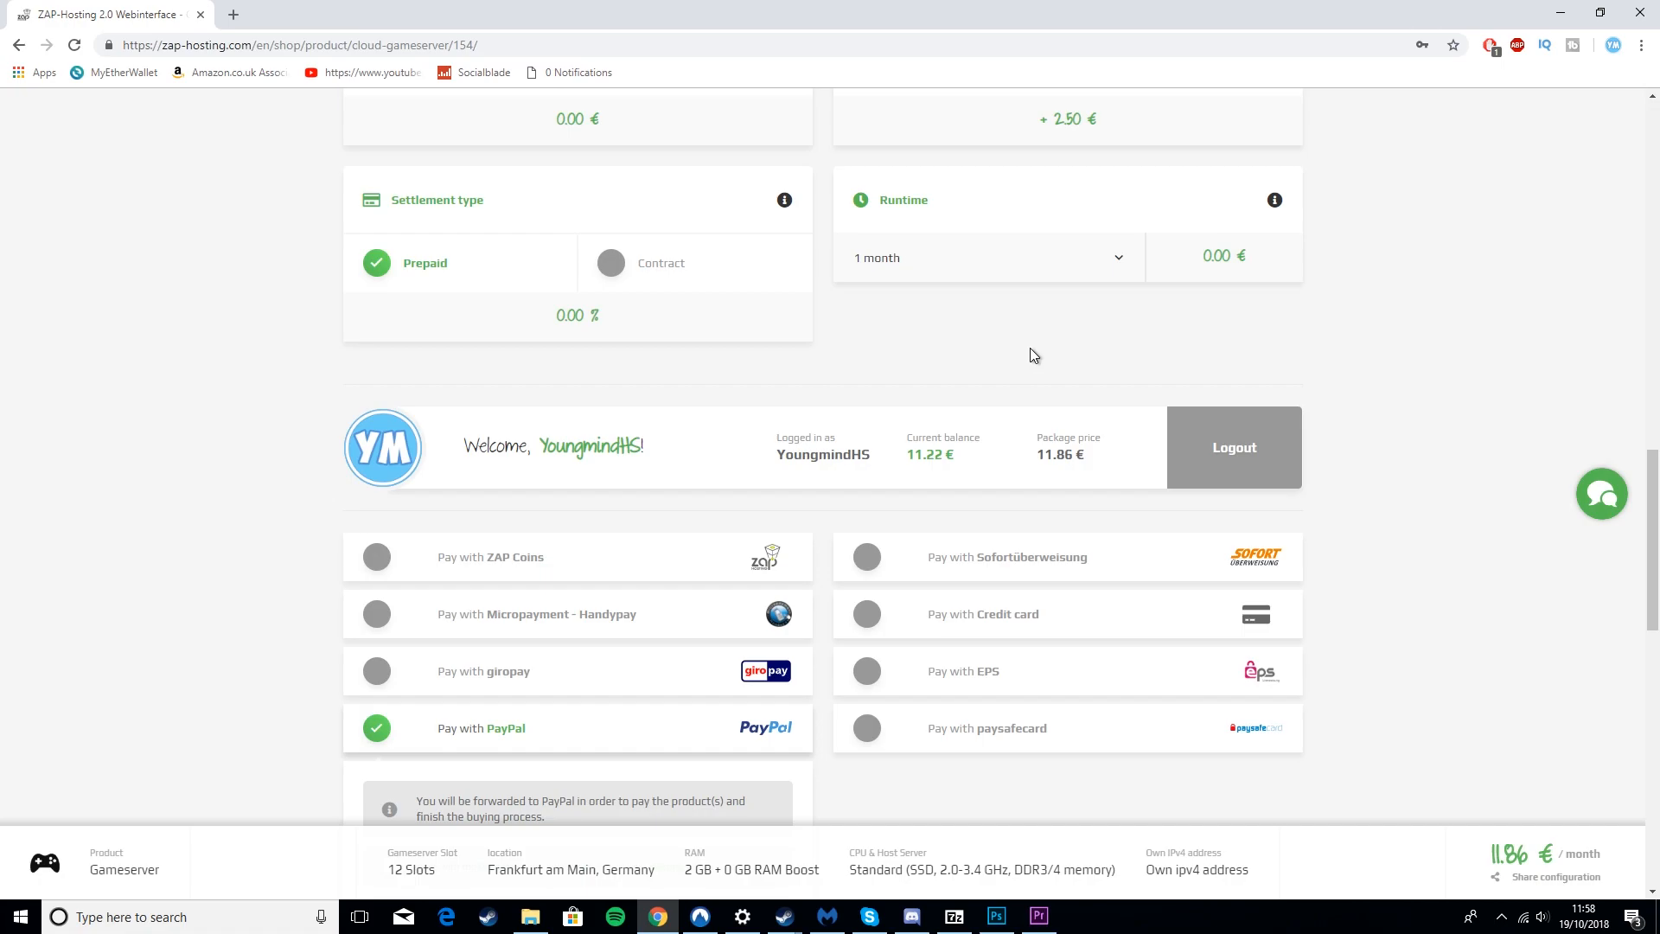
- Review the server configuration settings and the PayPal checkout section with its terms, voucher field and purchase option
scroll(1031, 350, up, 3)
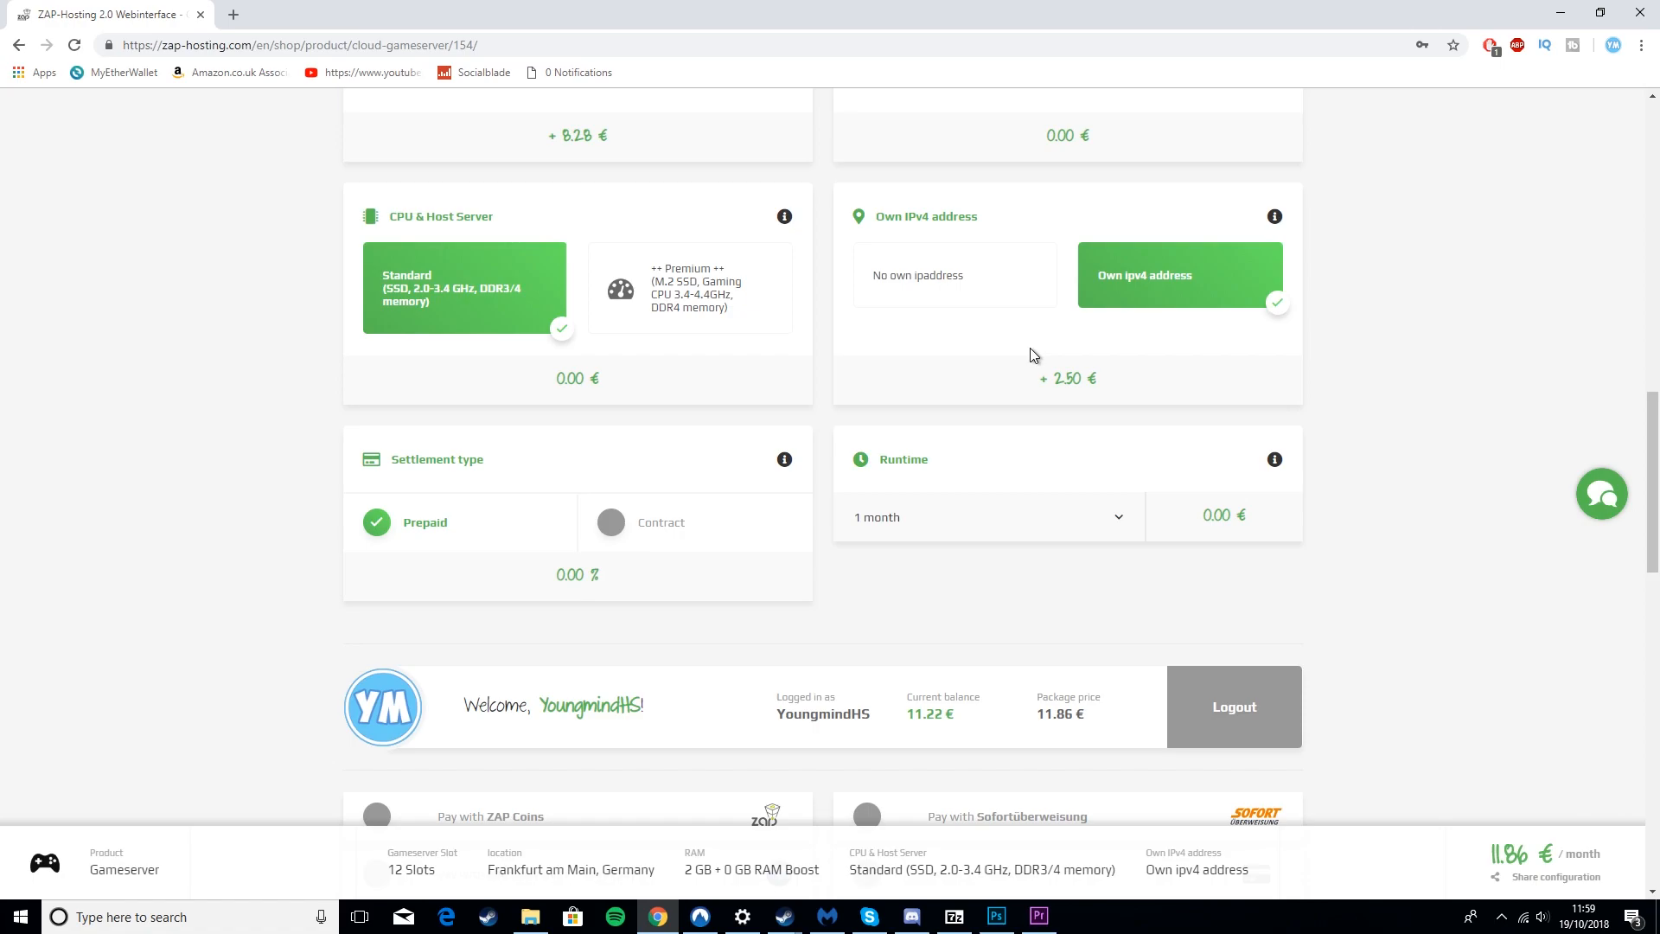
scroll(1030, 348, down, 9)
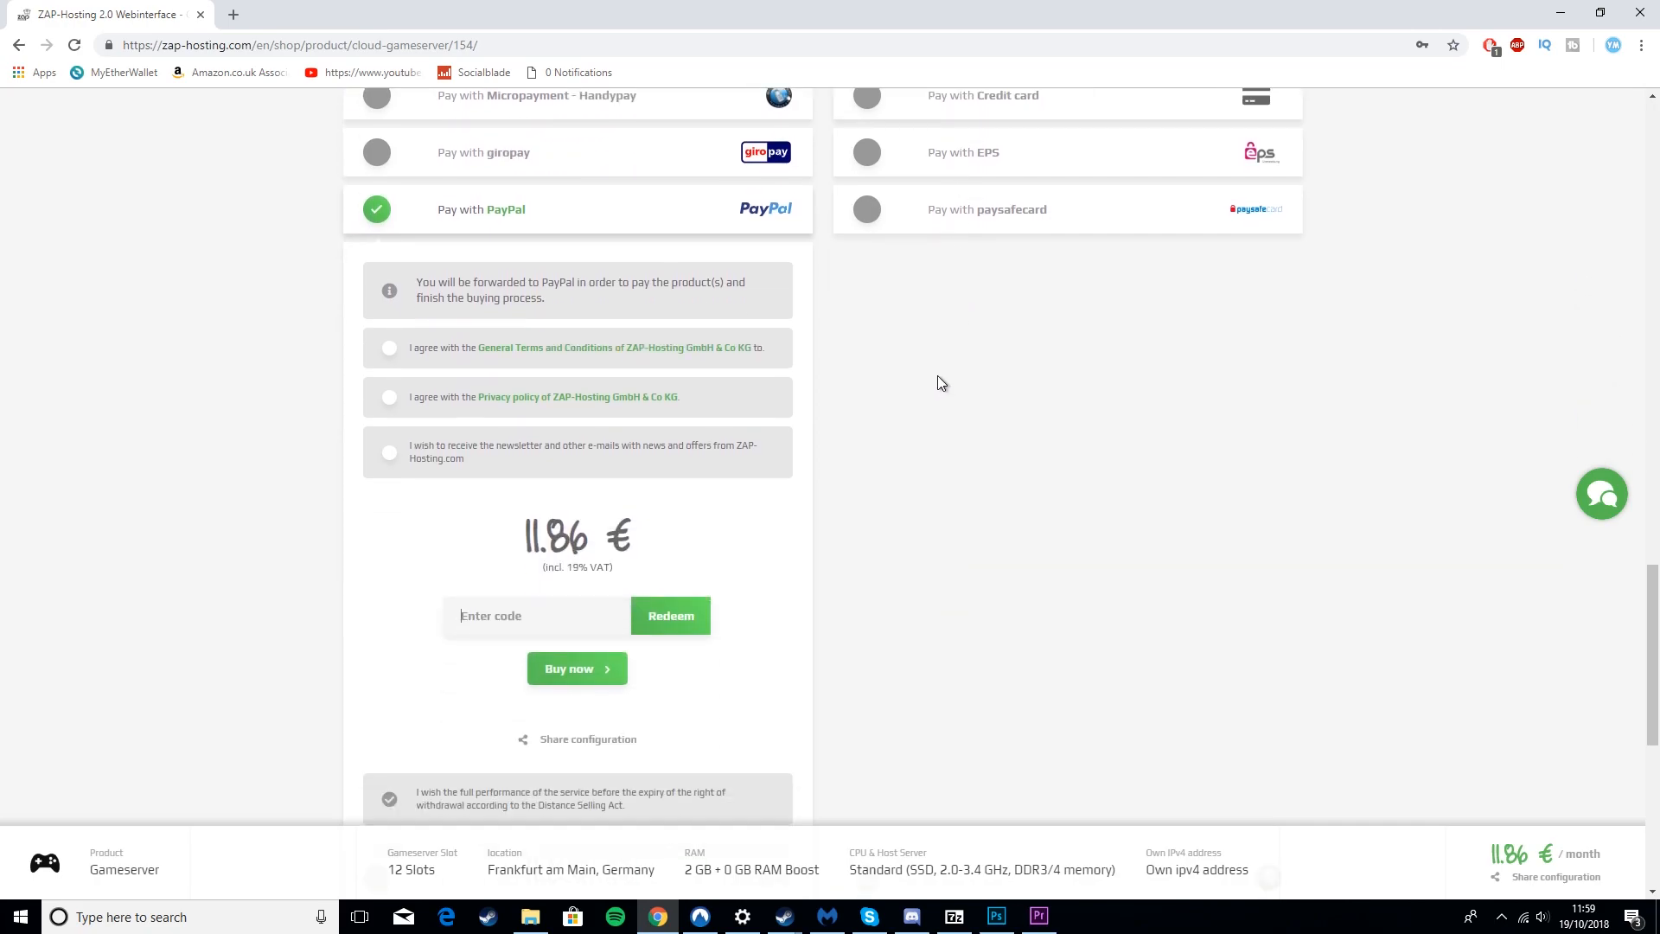
scroll(419, 344, up, 1)
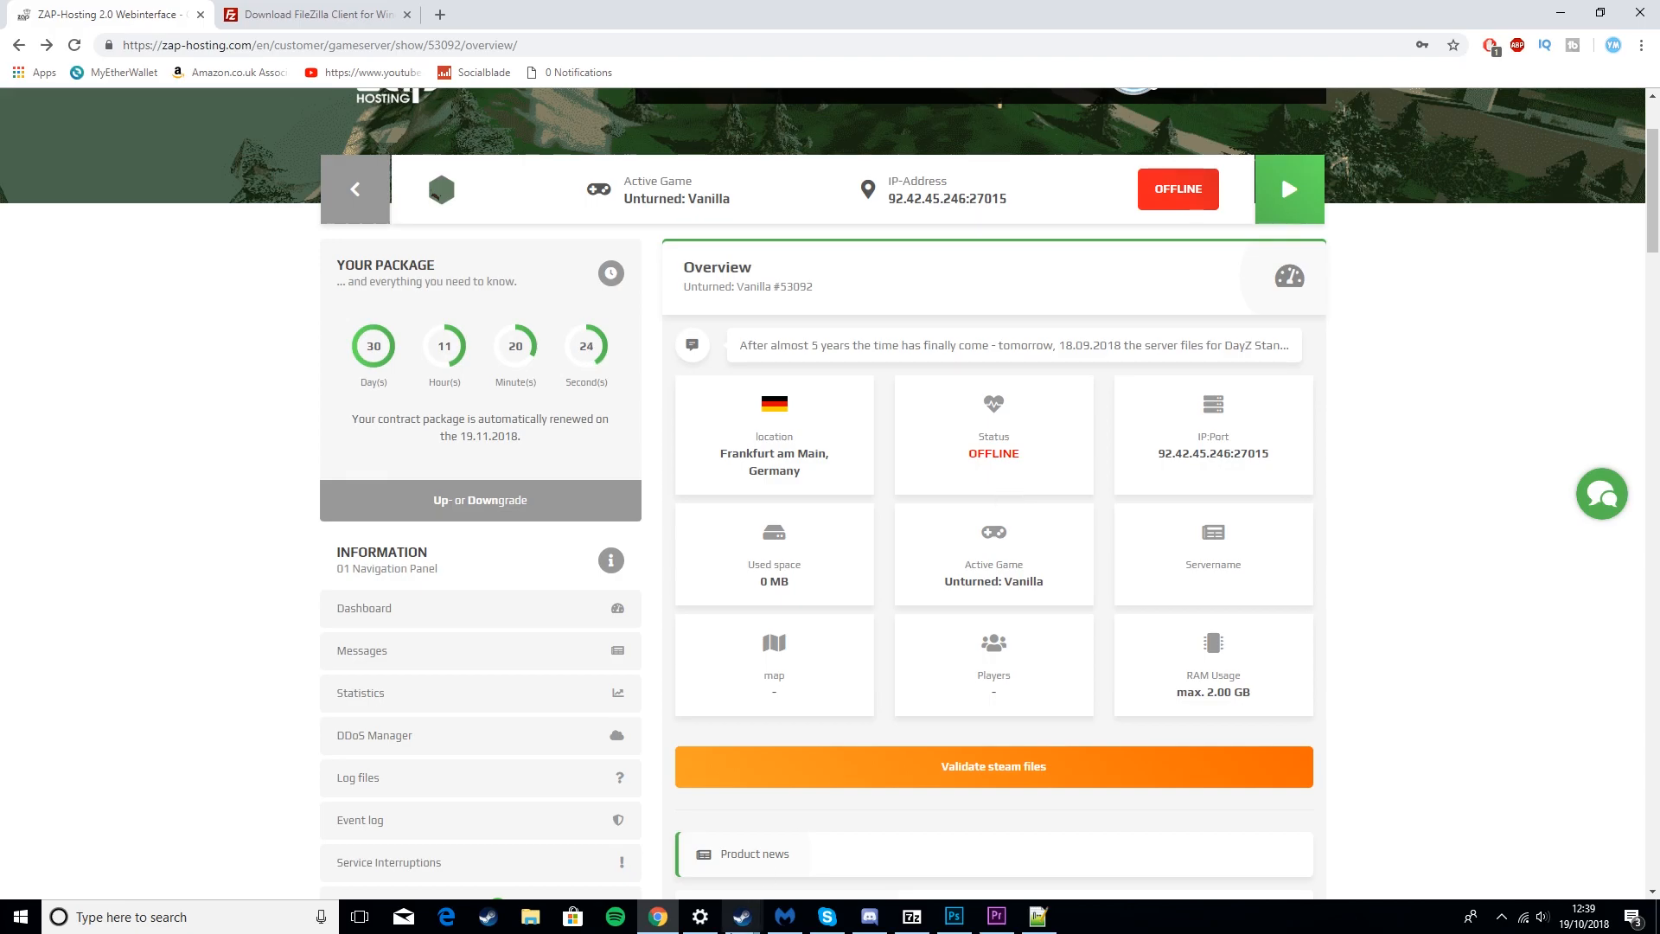
- Switch to Notepad++ with Commands.dat and place the text cursor right before the server name on the Name line
click(1040, 917)
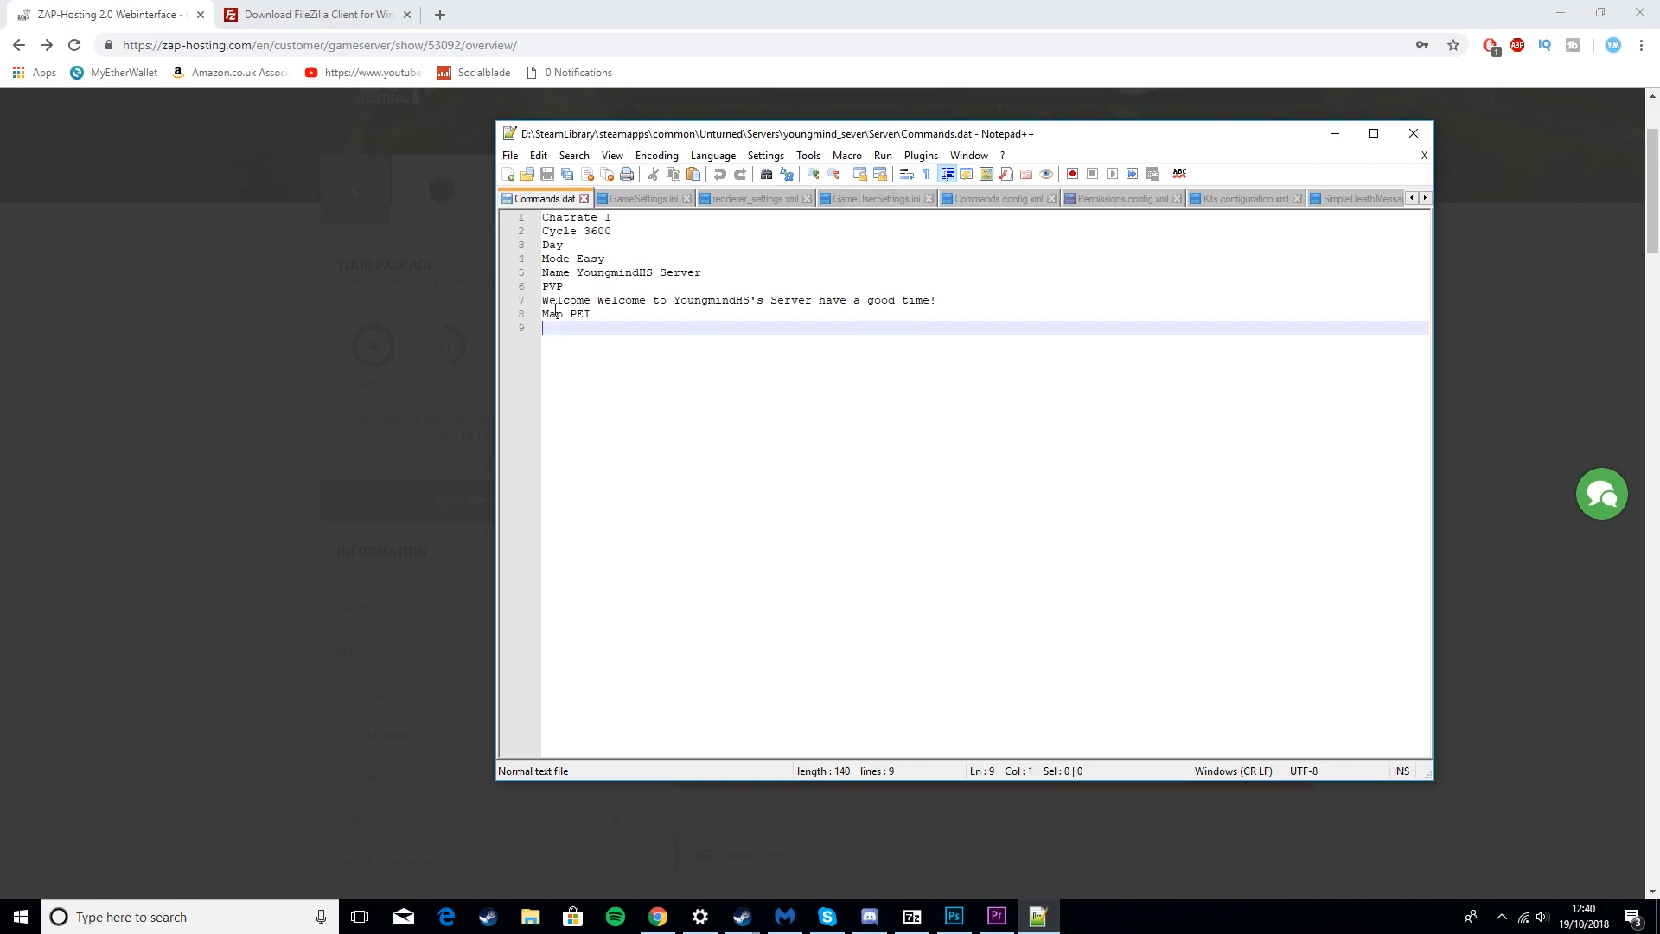
drag(587, 273, 619, 287)
click(578, 266)
click(577, 274)
- Try putting an "[EU" tag in front of the server name in Commands.dat, and remove it again
text([EU)
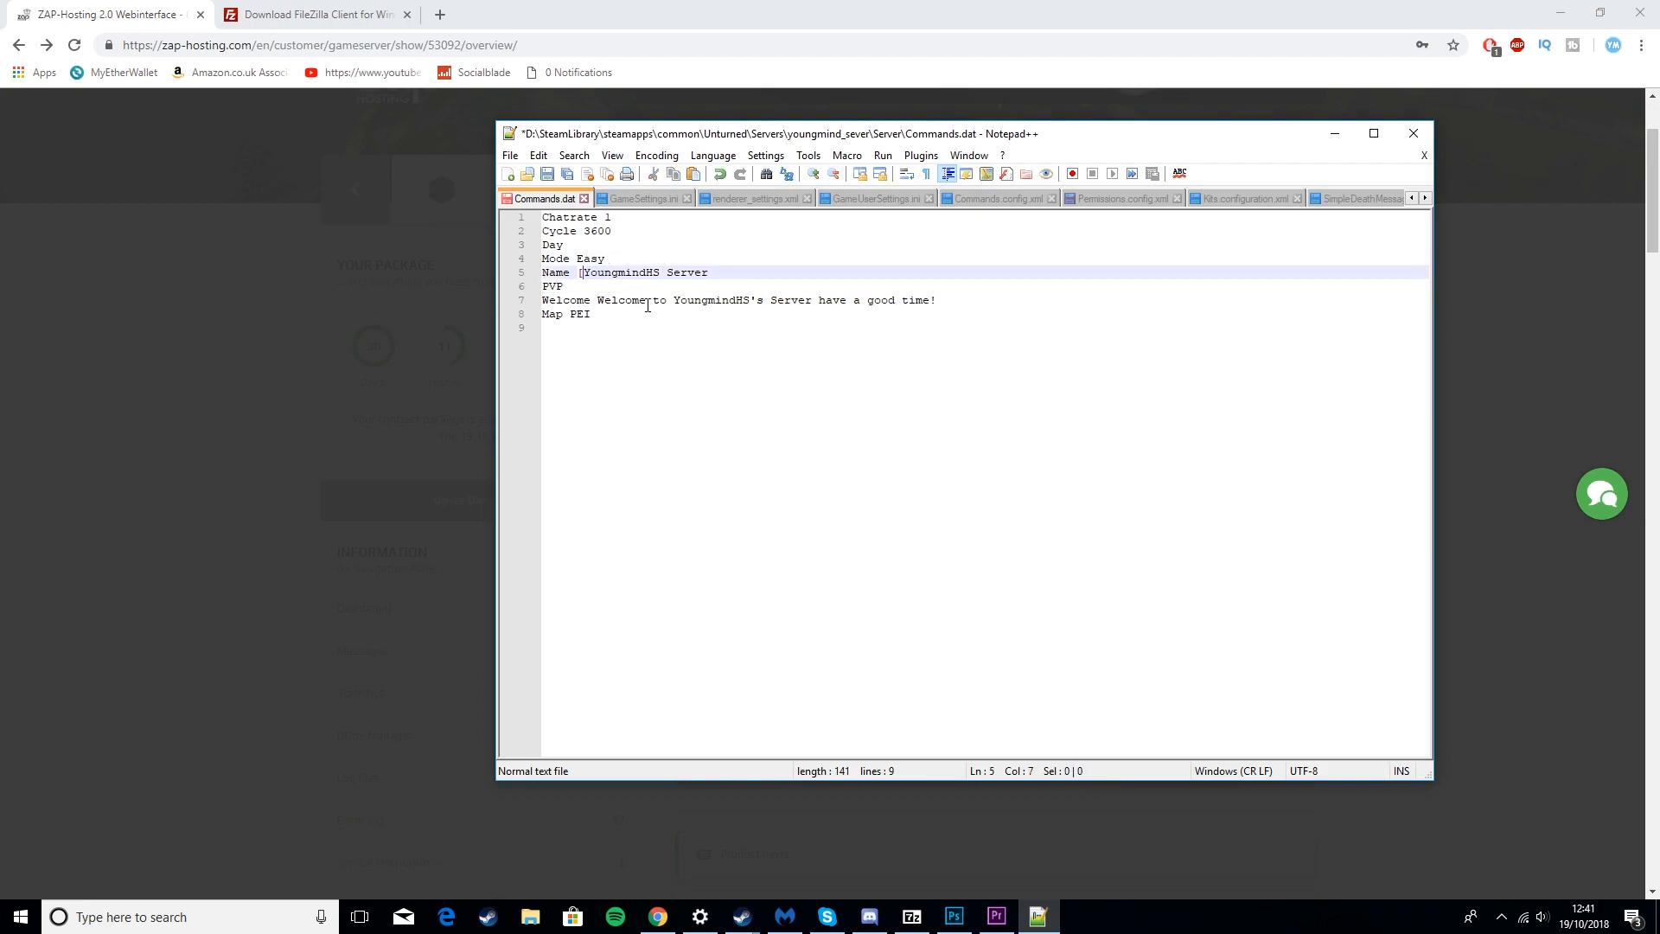
click(761, 272)
drag(607, 272, 582, 265)
key(BackSpace)
key(BackSpace)
key(Delete)
- Save Commands.dat, select all of its command lines from Chatrate to Map PEI, and minimise Notepad++
click(588, 285)
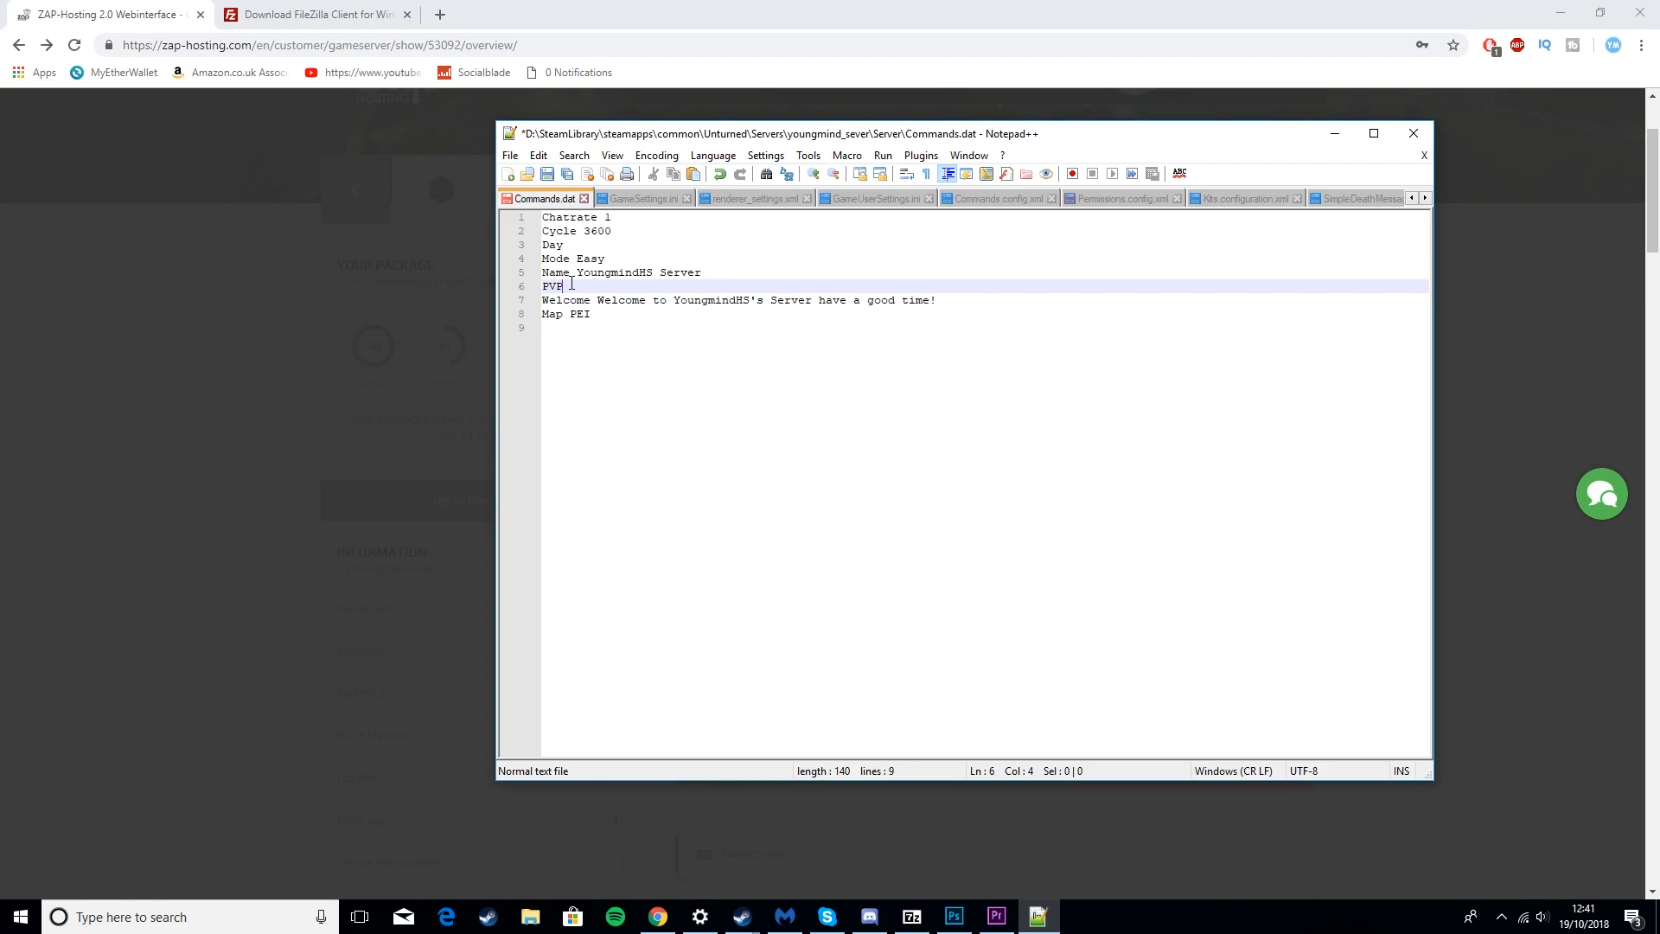
drag(597, 299, 934, 311)
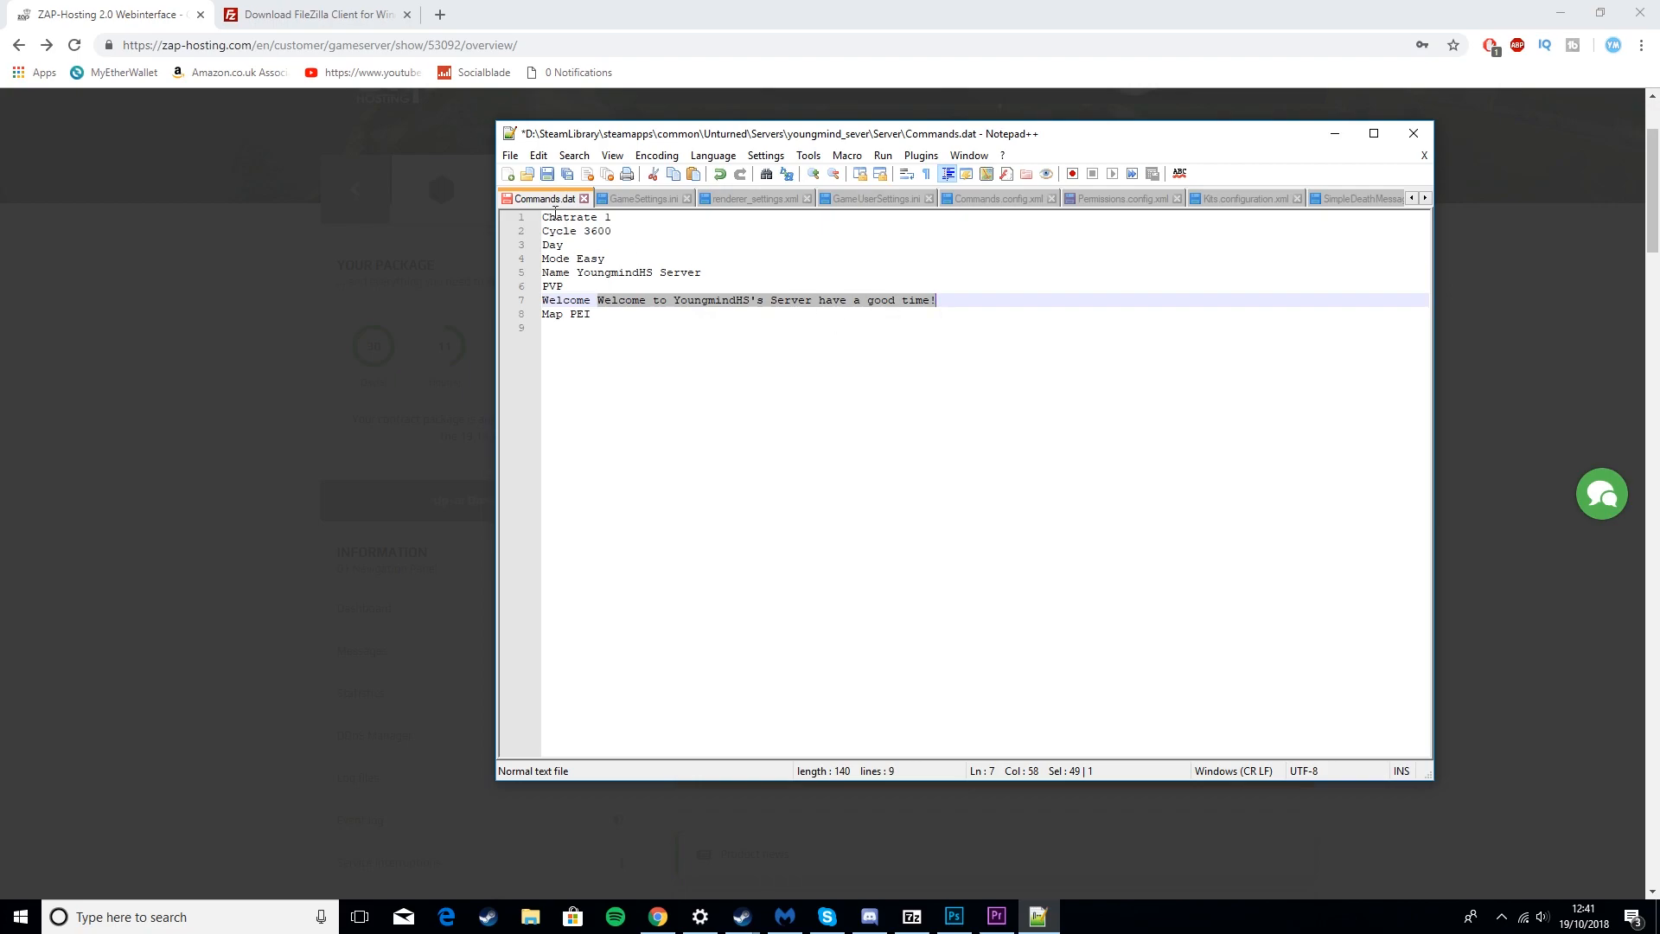
click(547, 175)
drag(620, 315, 513, 218)
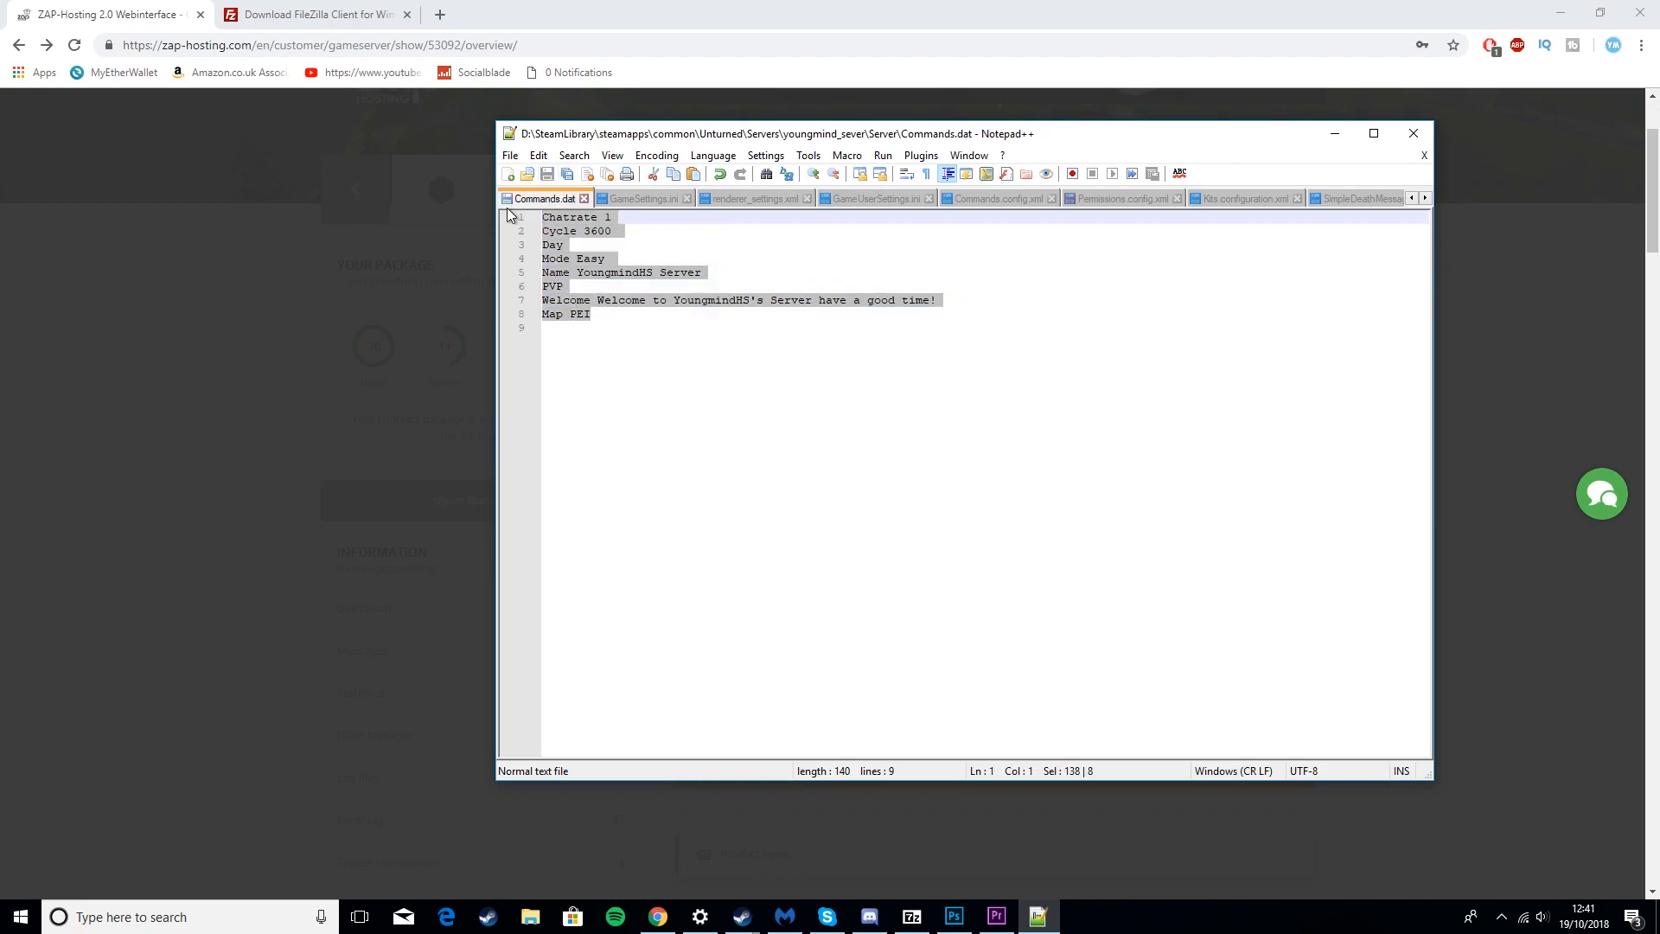
click(1334, 138)
- Look at the FileZilla Client download page, and open the FTP-Browser page of the Unturned gameserver
scroll(1232, 440, down, 2)
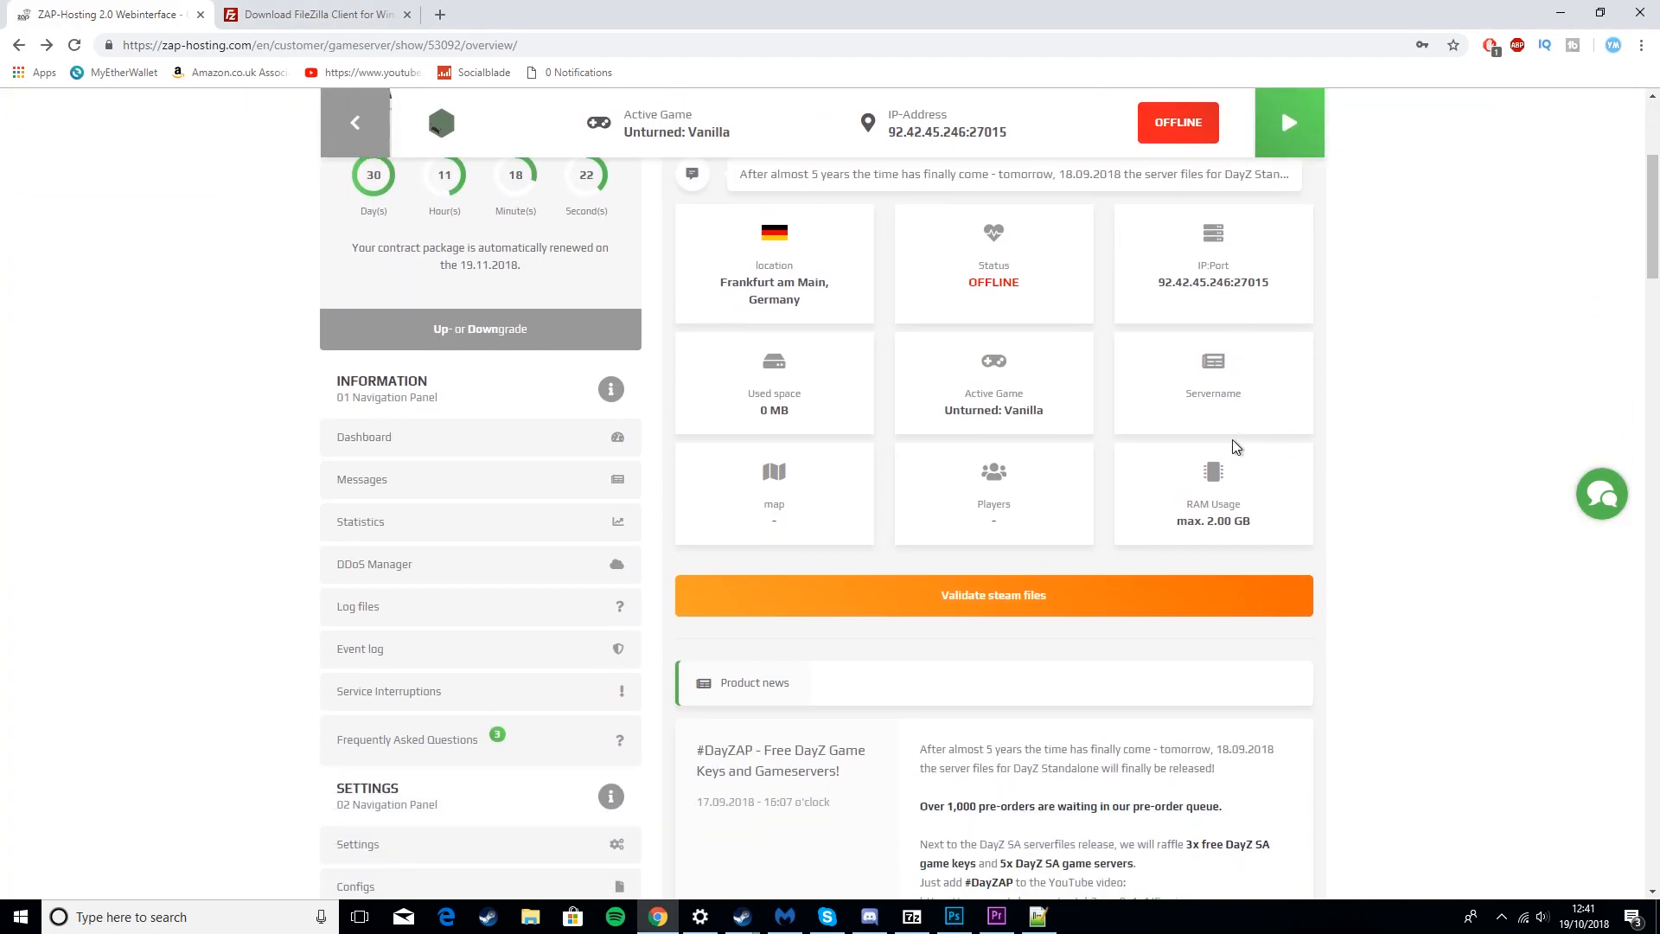
scroll(1234, 442, up, 1)
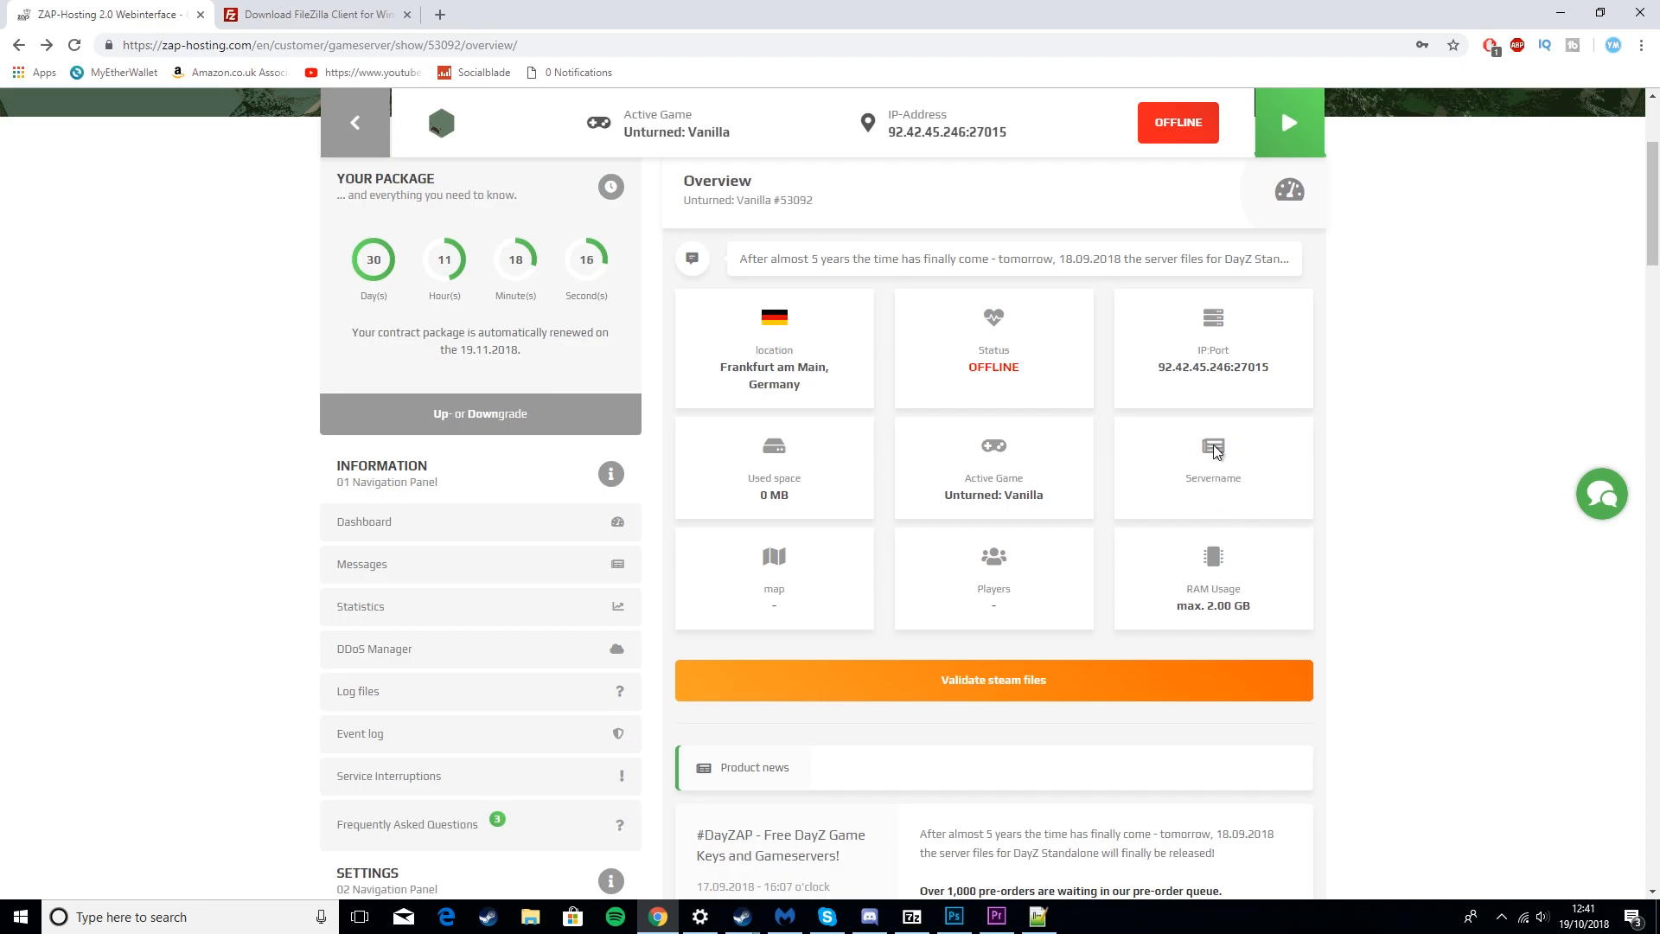
scroll(965, 361, down, 7)
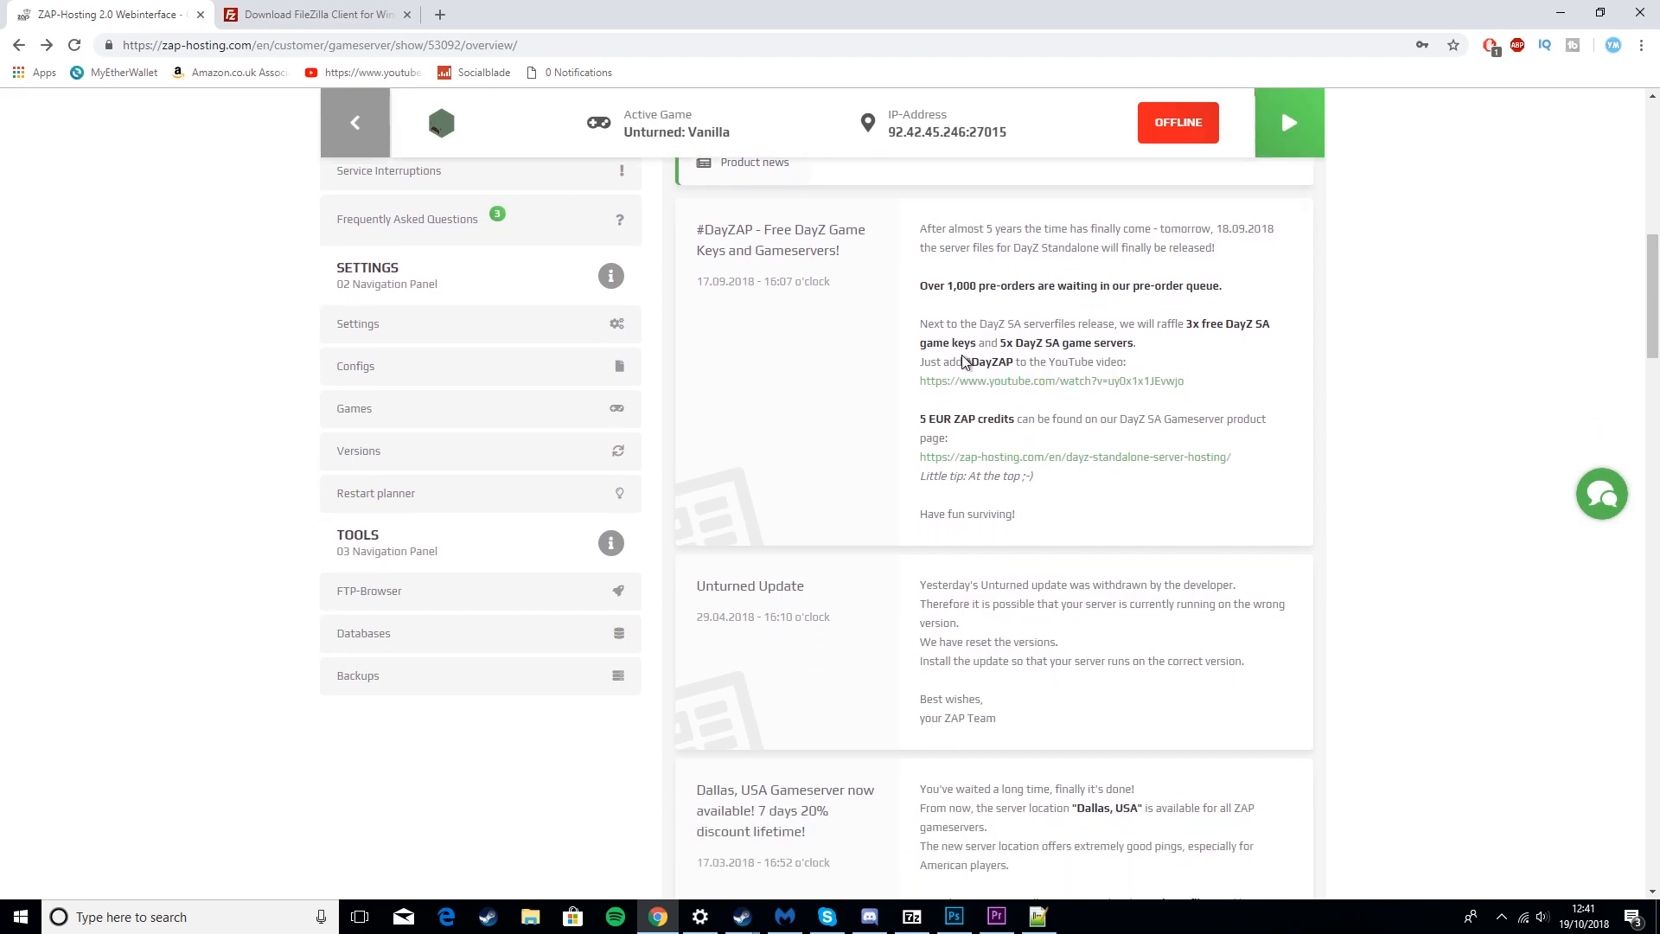
click(317, 12)
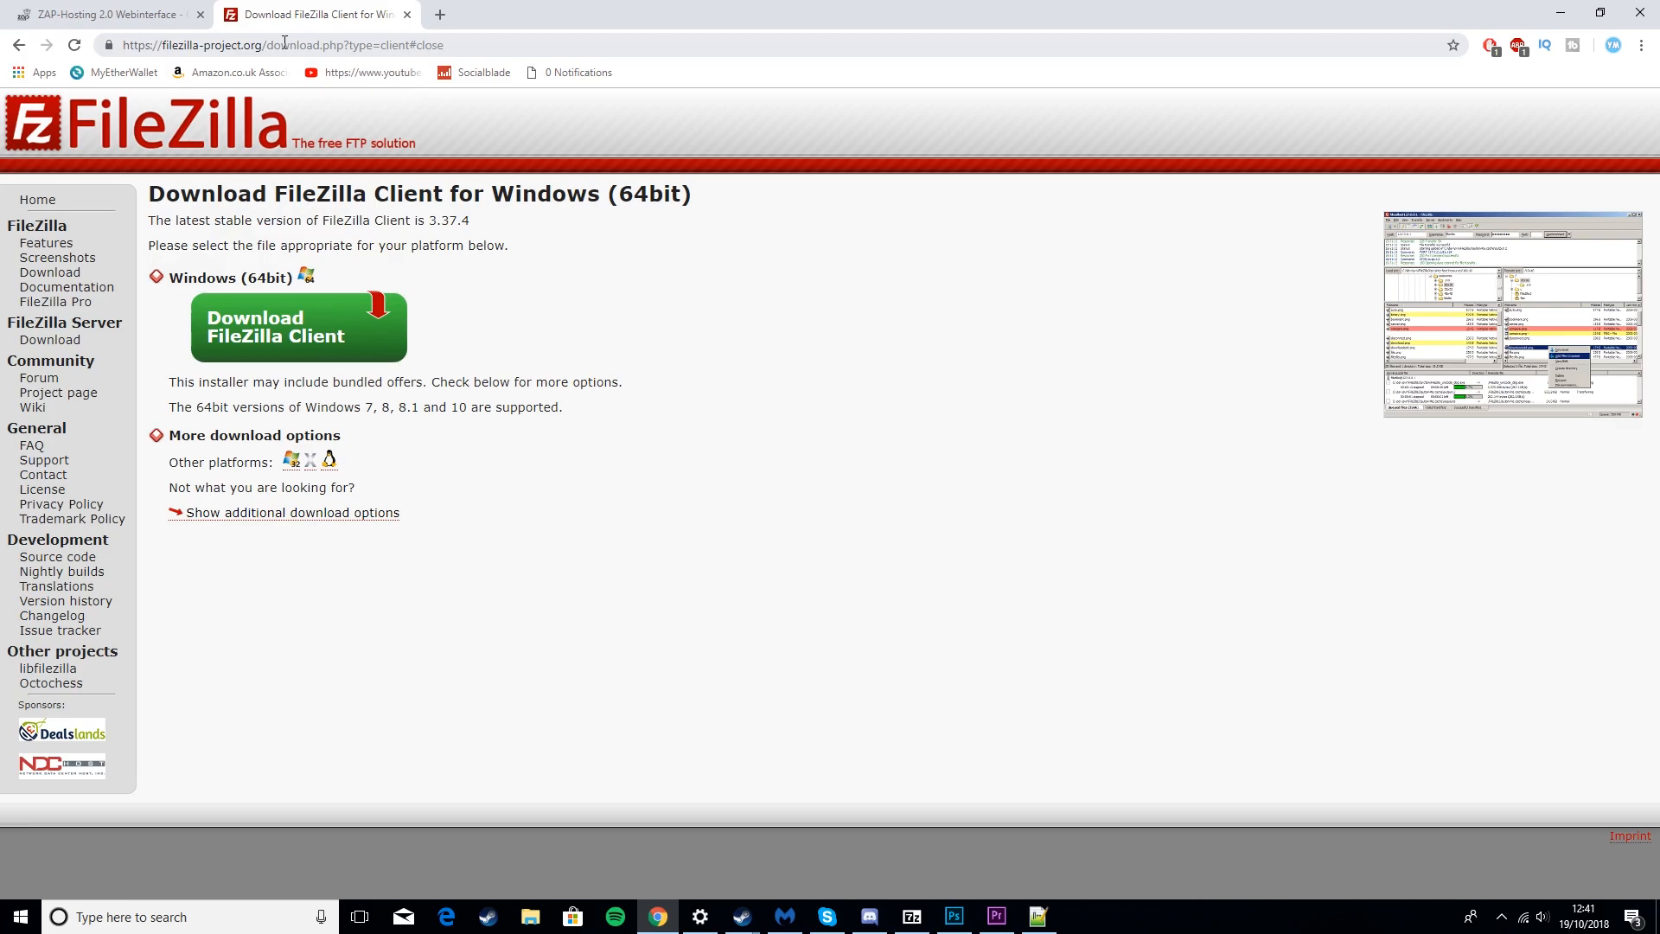
click(121, 15)
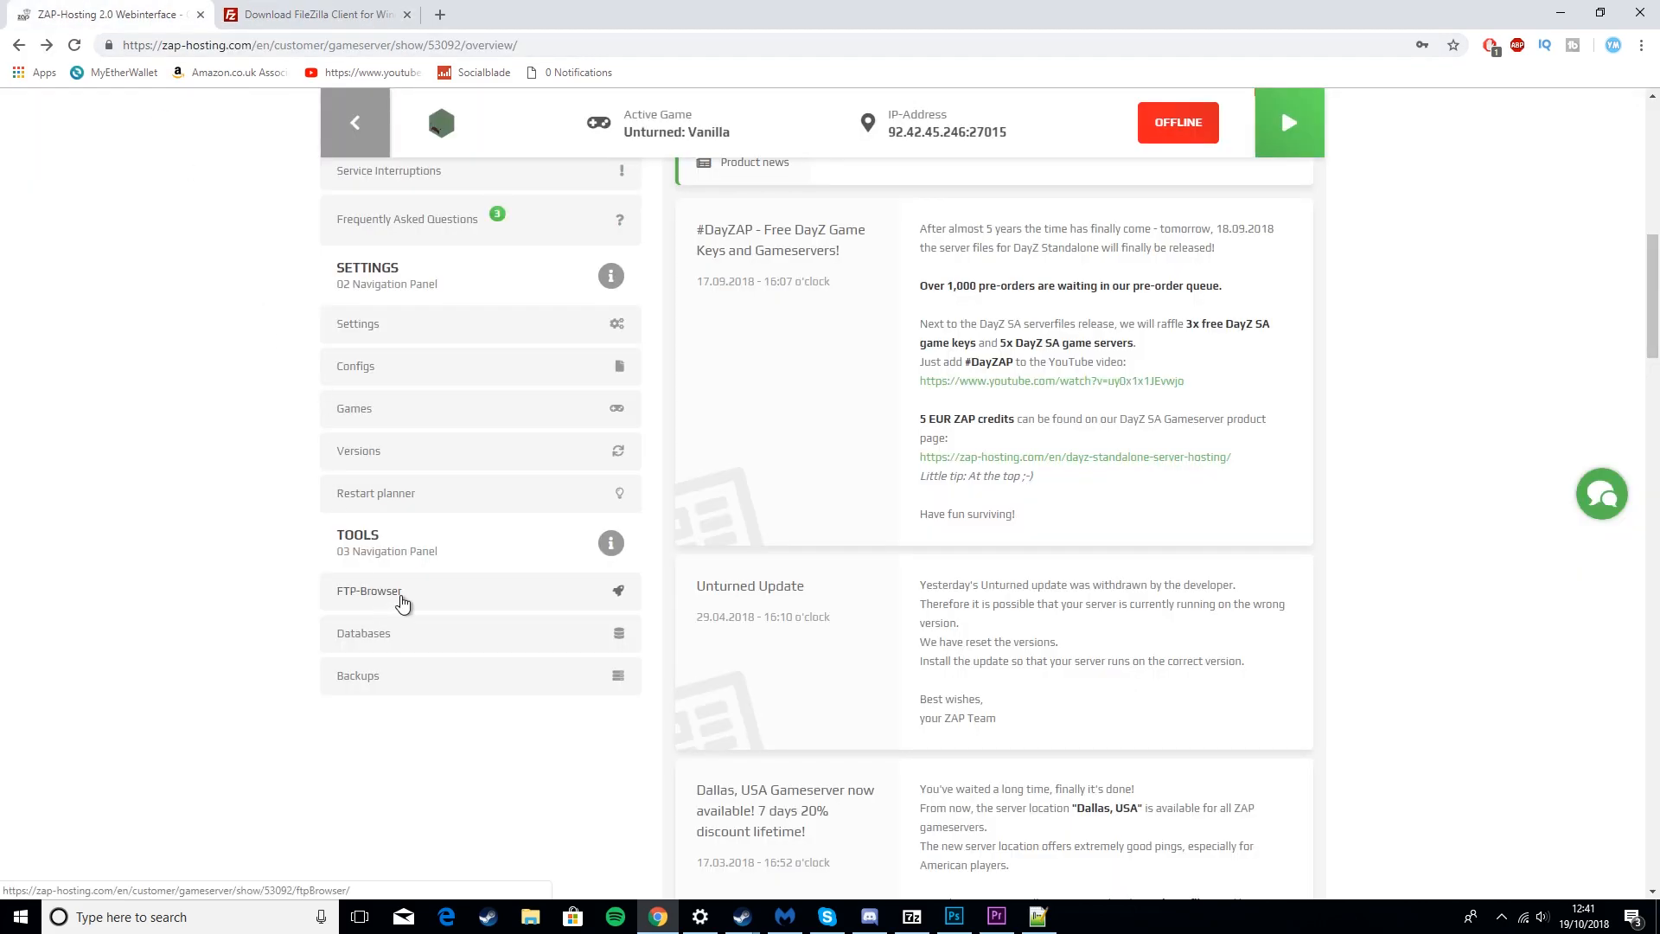
click(402, 596)
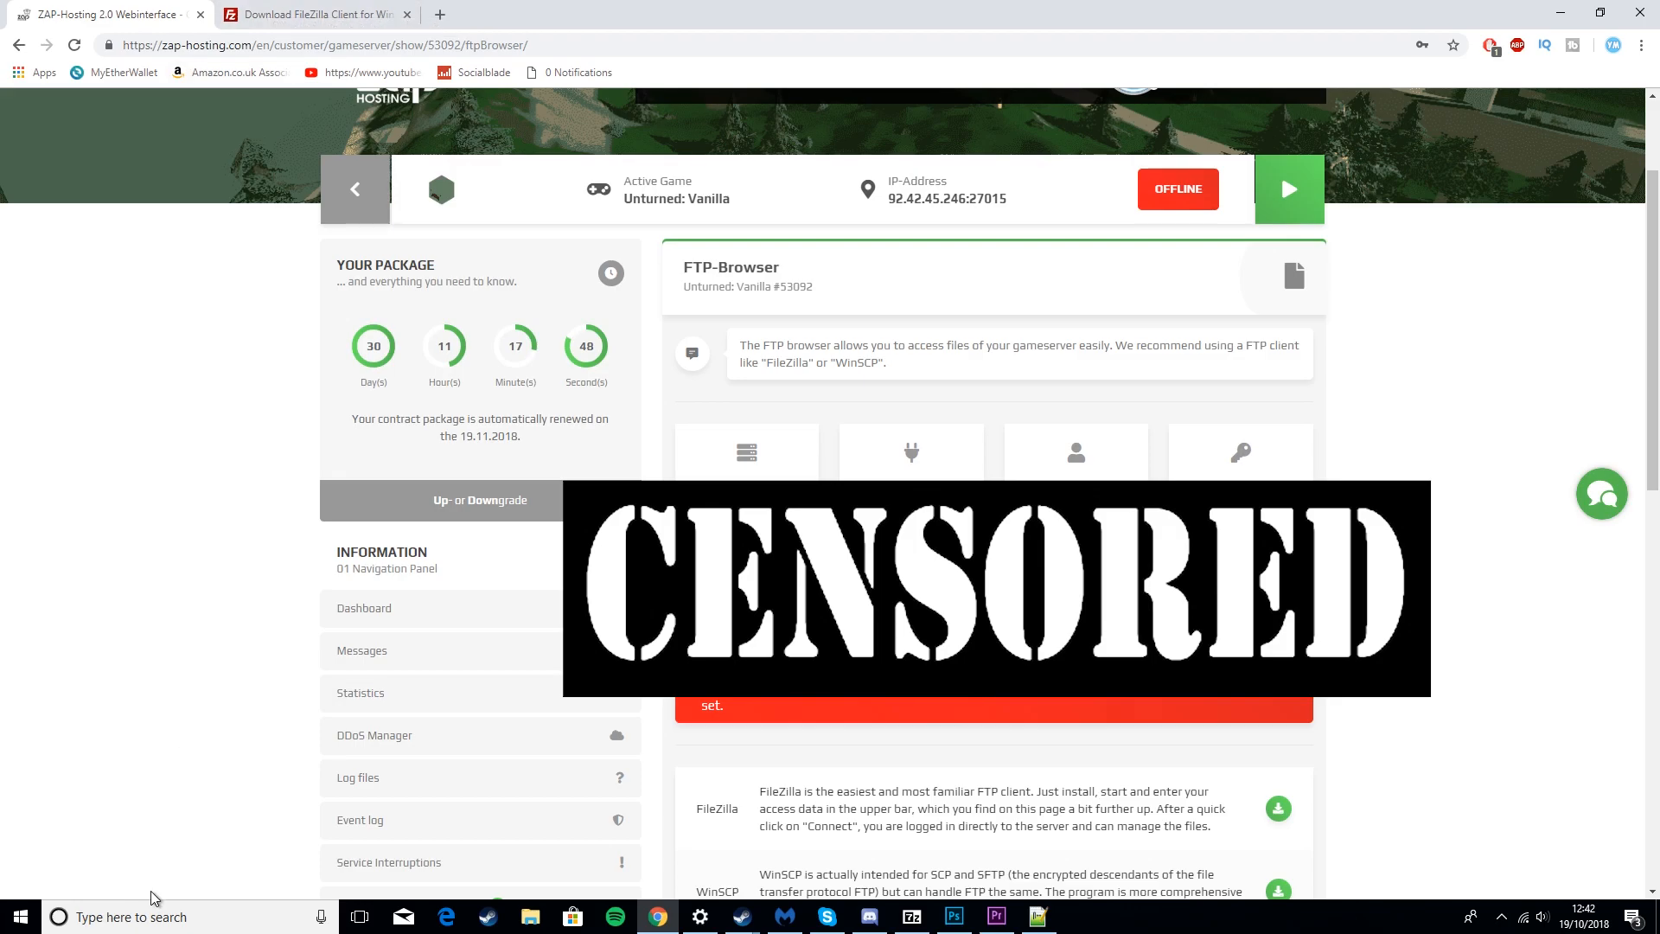
- Search the computer for FileZilla and launch it
click(161, 914)
text(file)
key(Return)
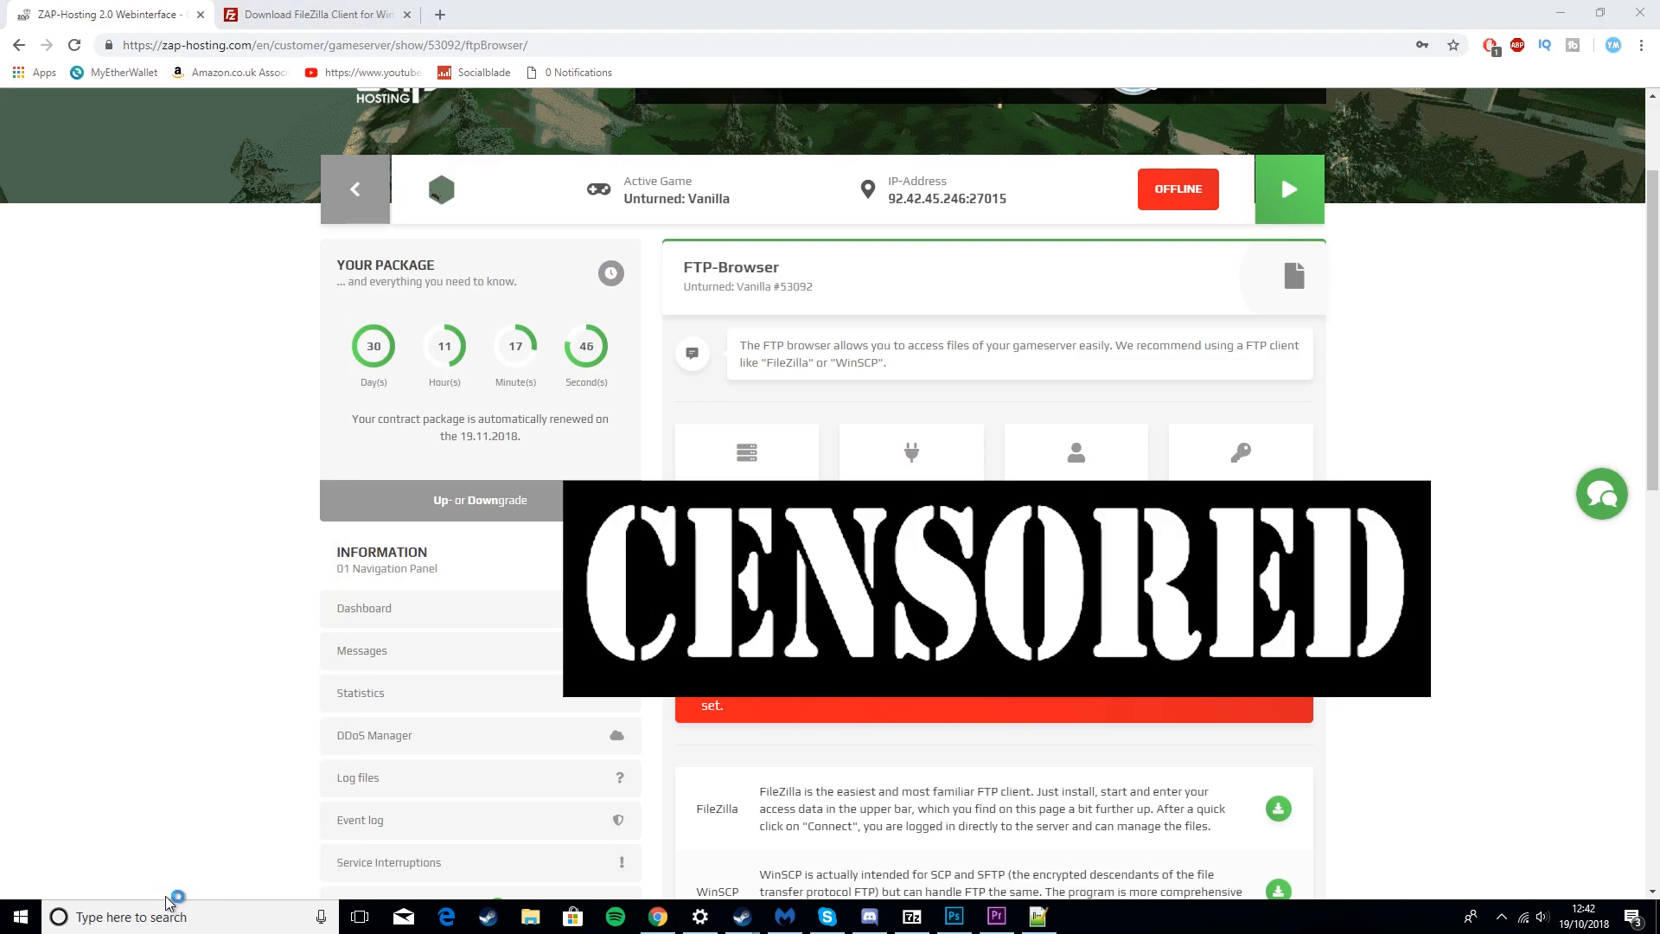
- Shrink the FileZilla window and move it below the FTP access data shown on the FTP-Browser page
drag(982, 55, 797, 109)
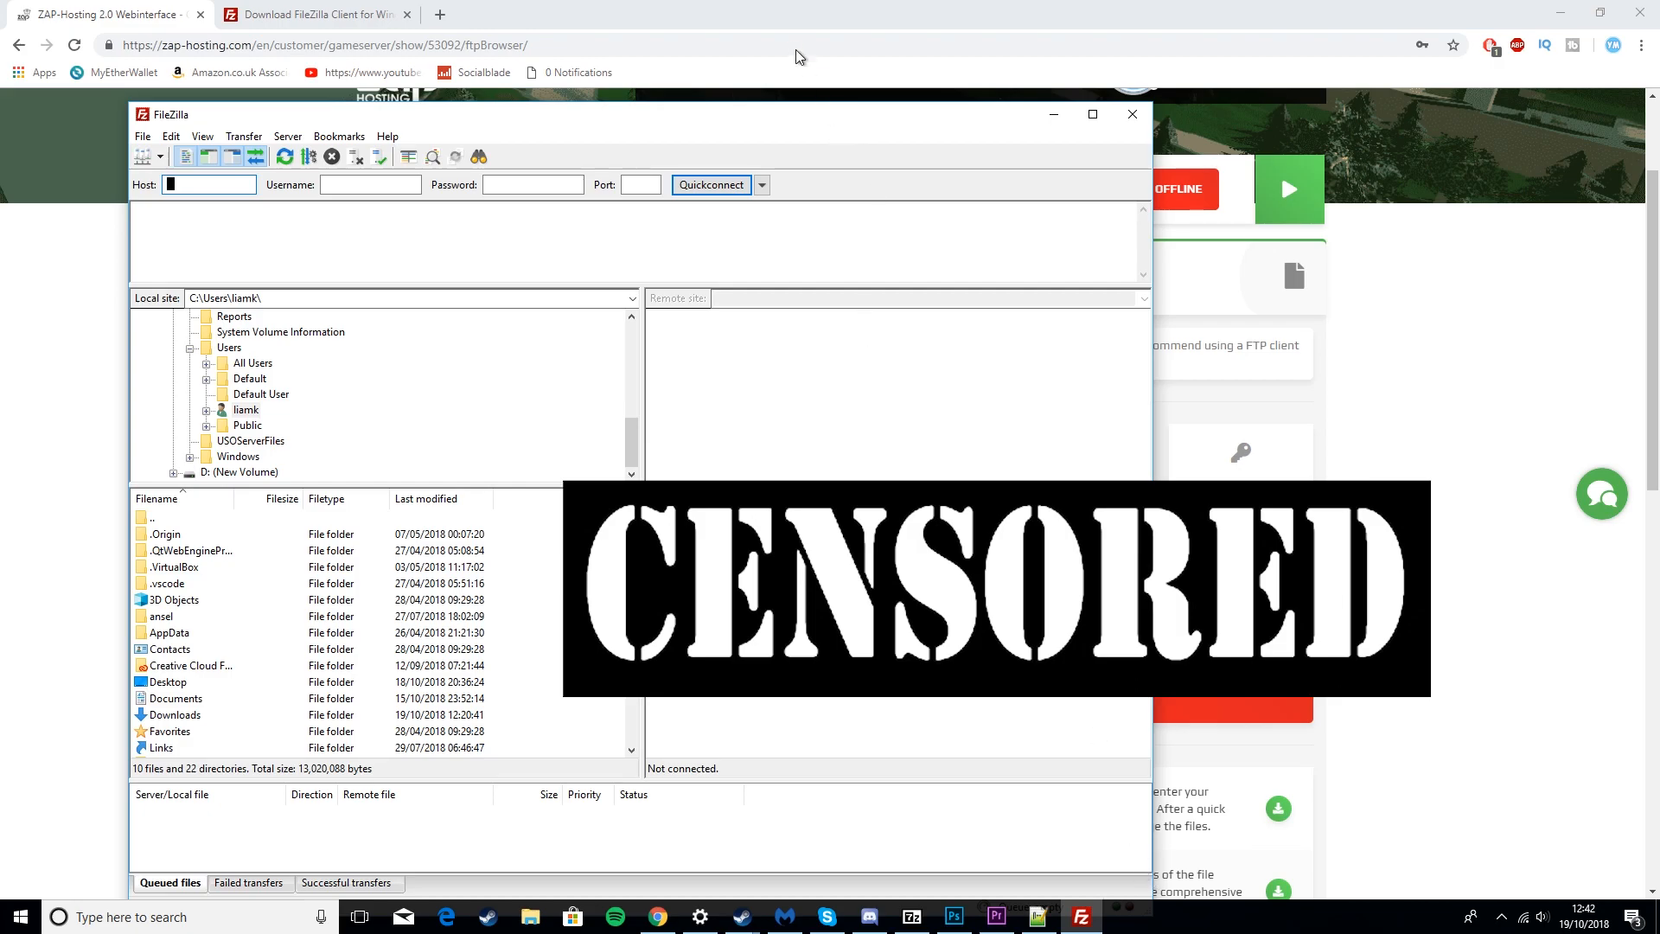
drag(852, 119, 851, 27)
drag(1153, 817, 865, 281)
drag(856, 821, 738, 385)
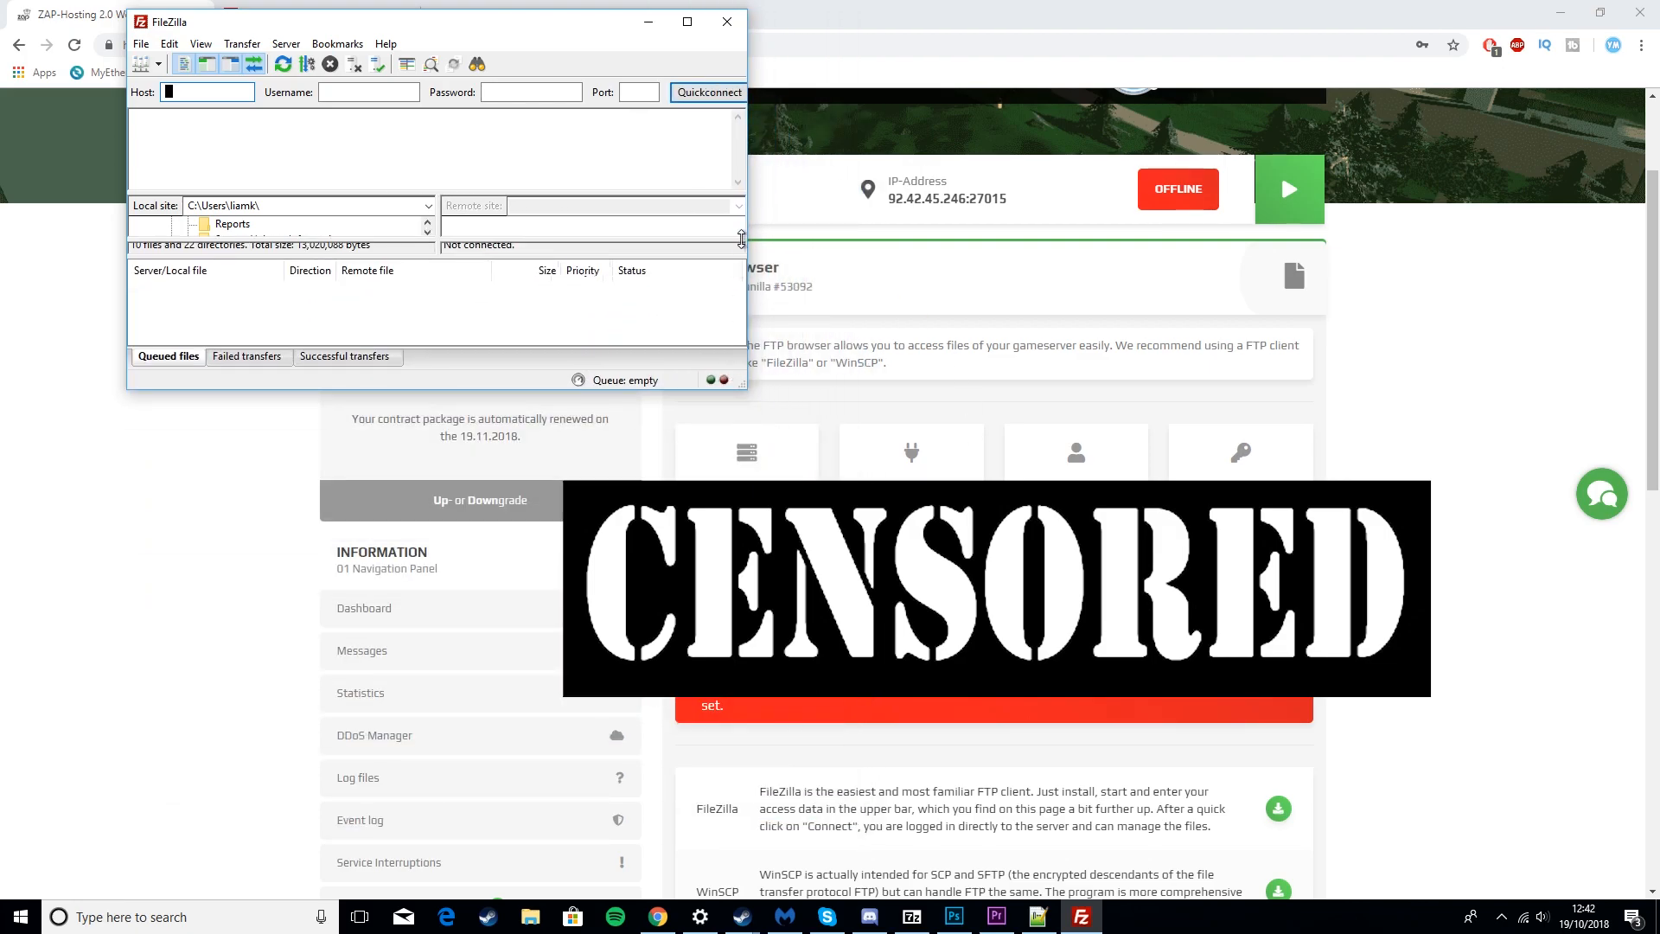
drag(747, 213, 874, 218)
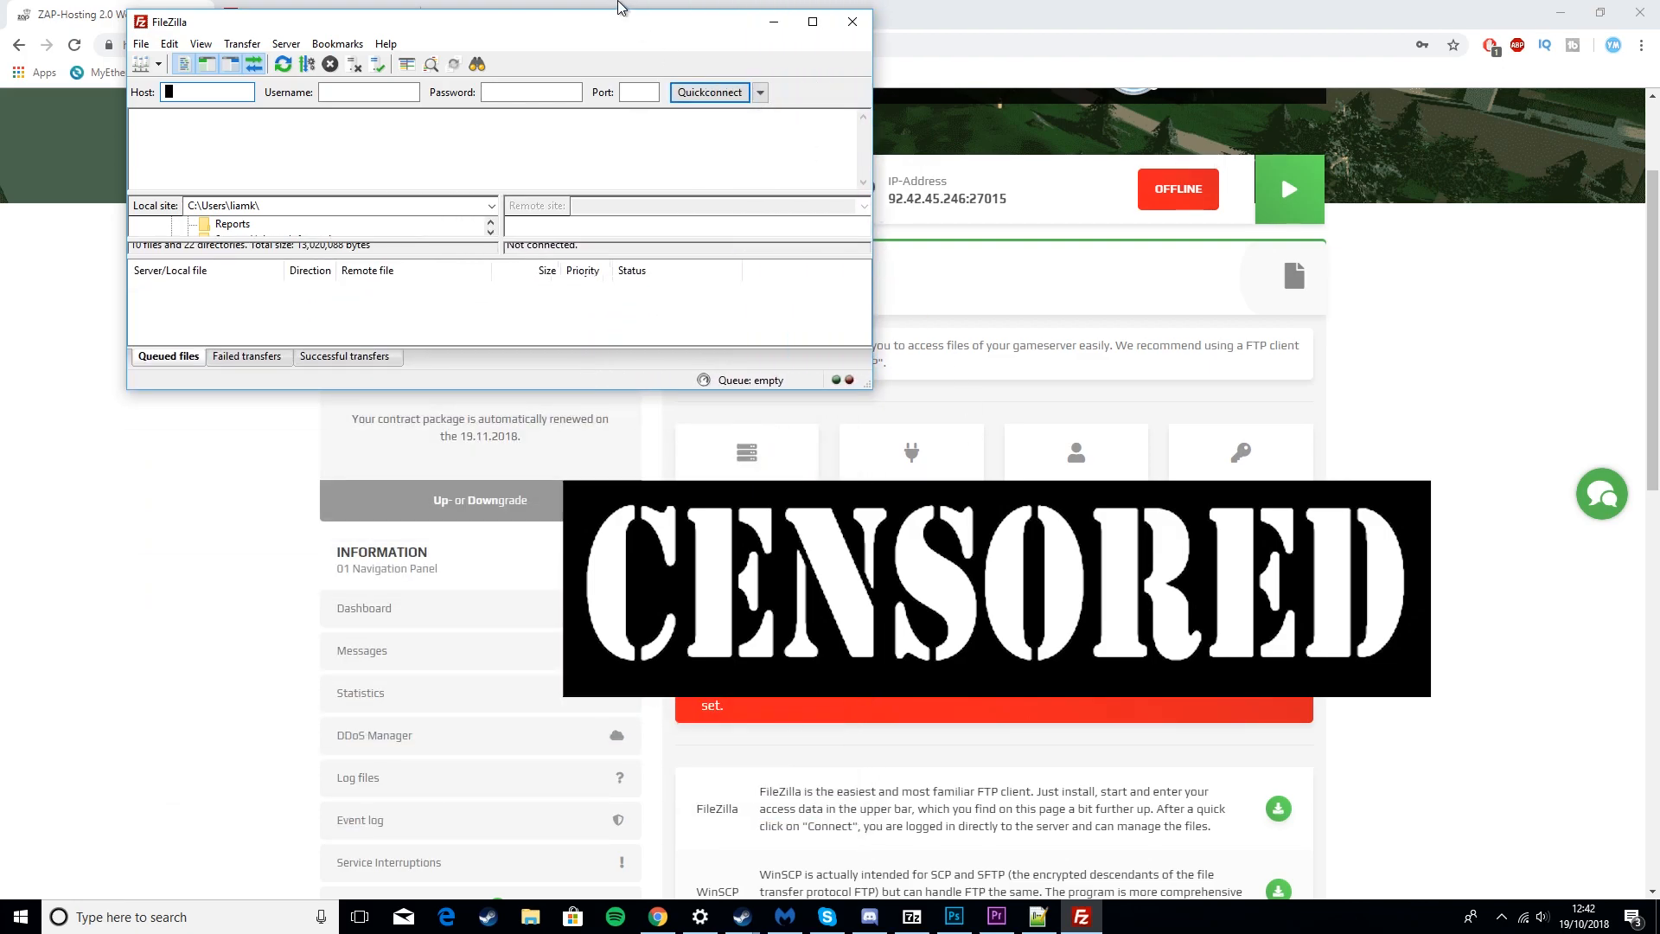
drag(624, 33, 1144, 421)
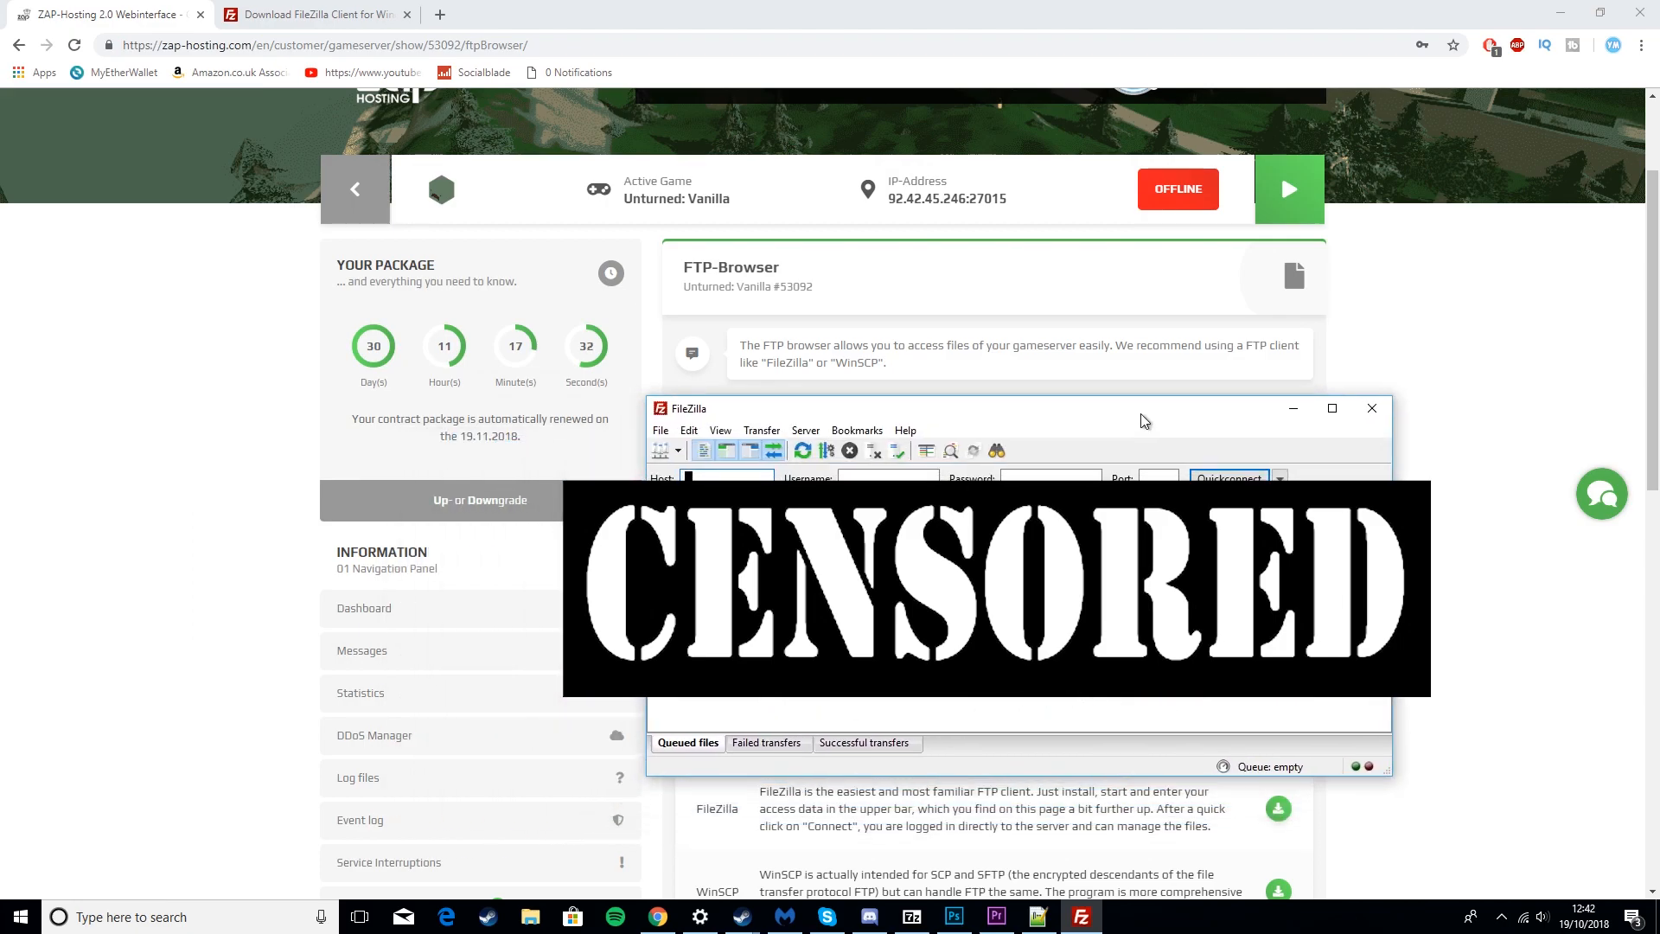
drag(988, 419, 985, 558)
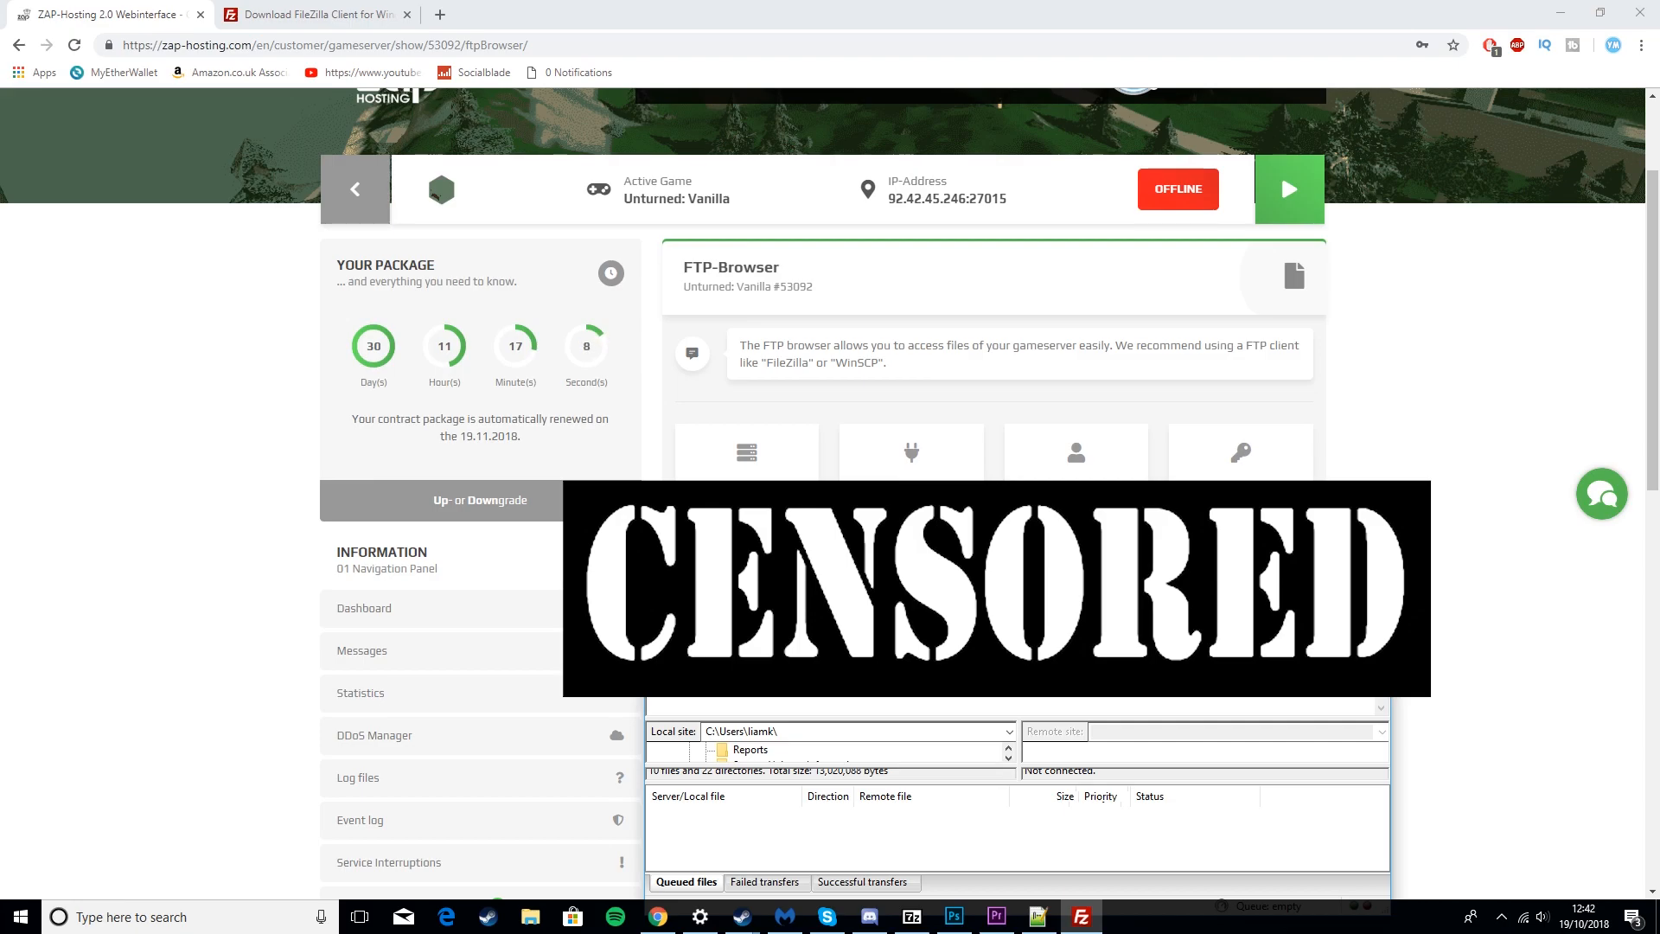
- Enter the FTP host, username, password and port from the FTP-Browser page in FileZilla, connect and accept the insecure FTP connection
key(alt+Tab)
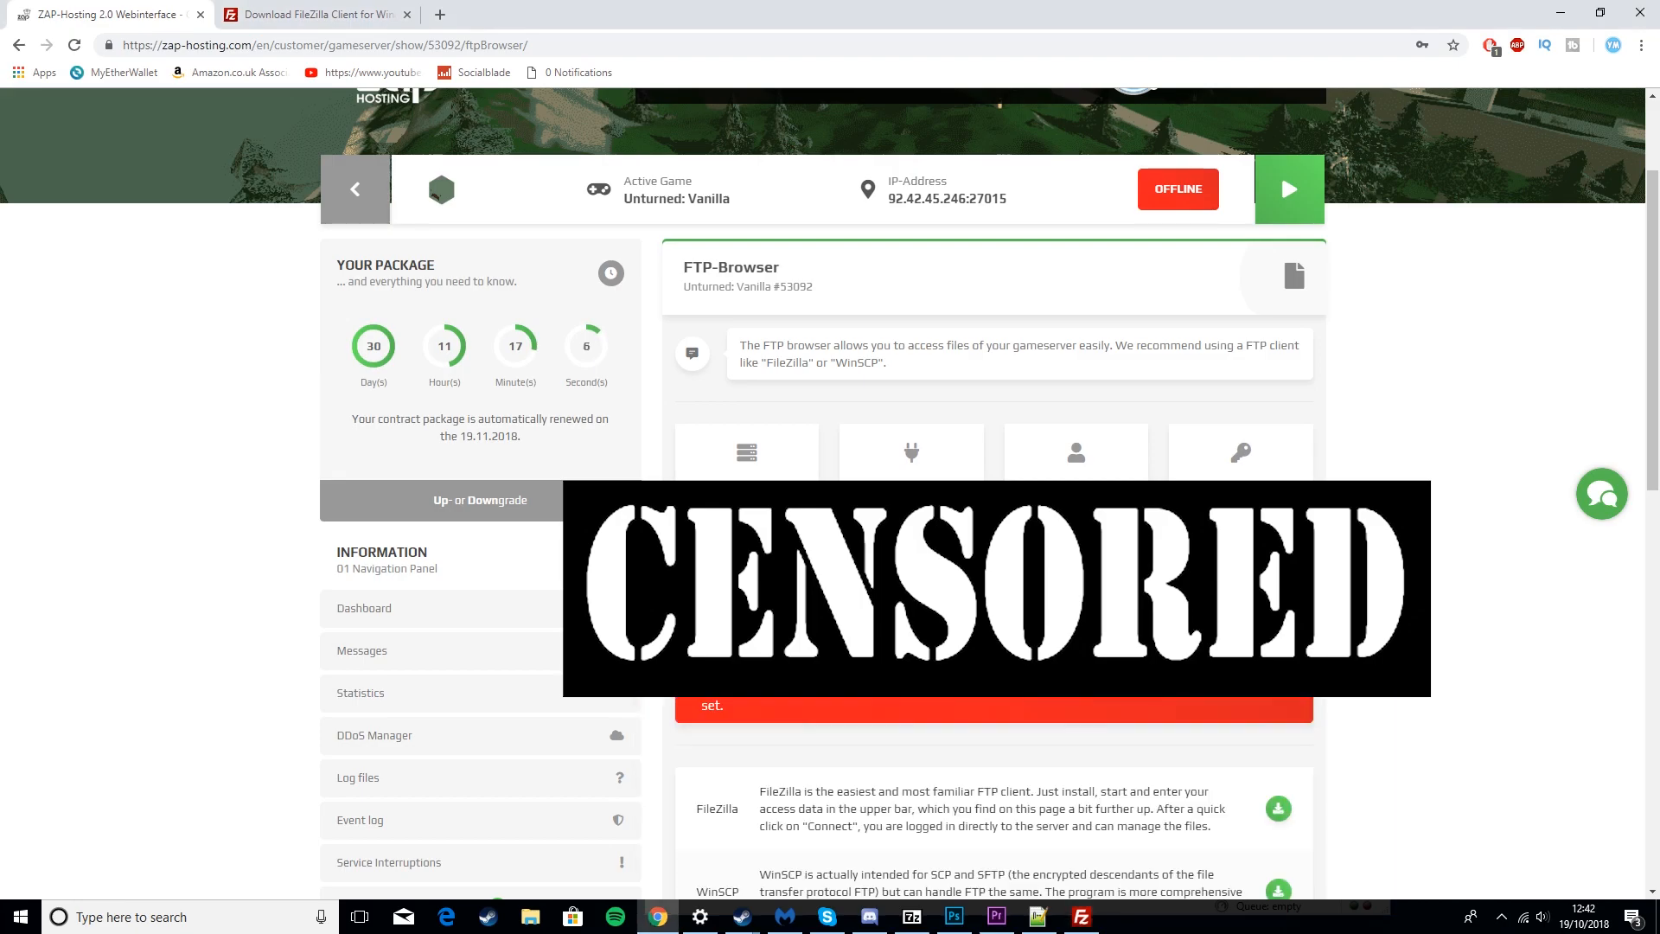
click(1080, 916)
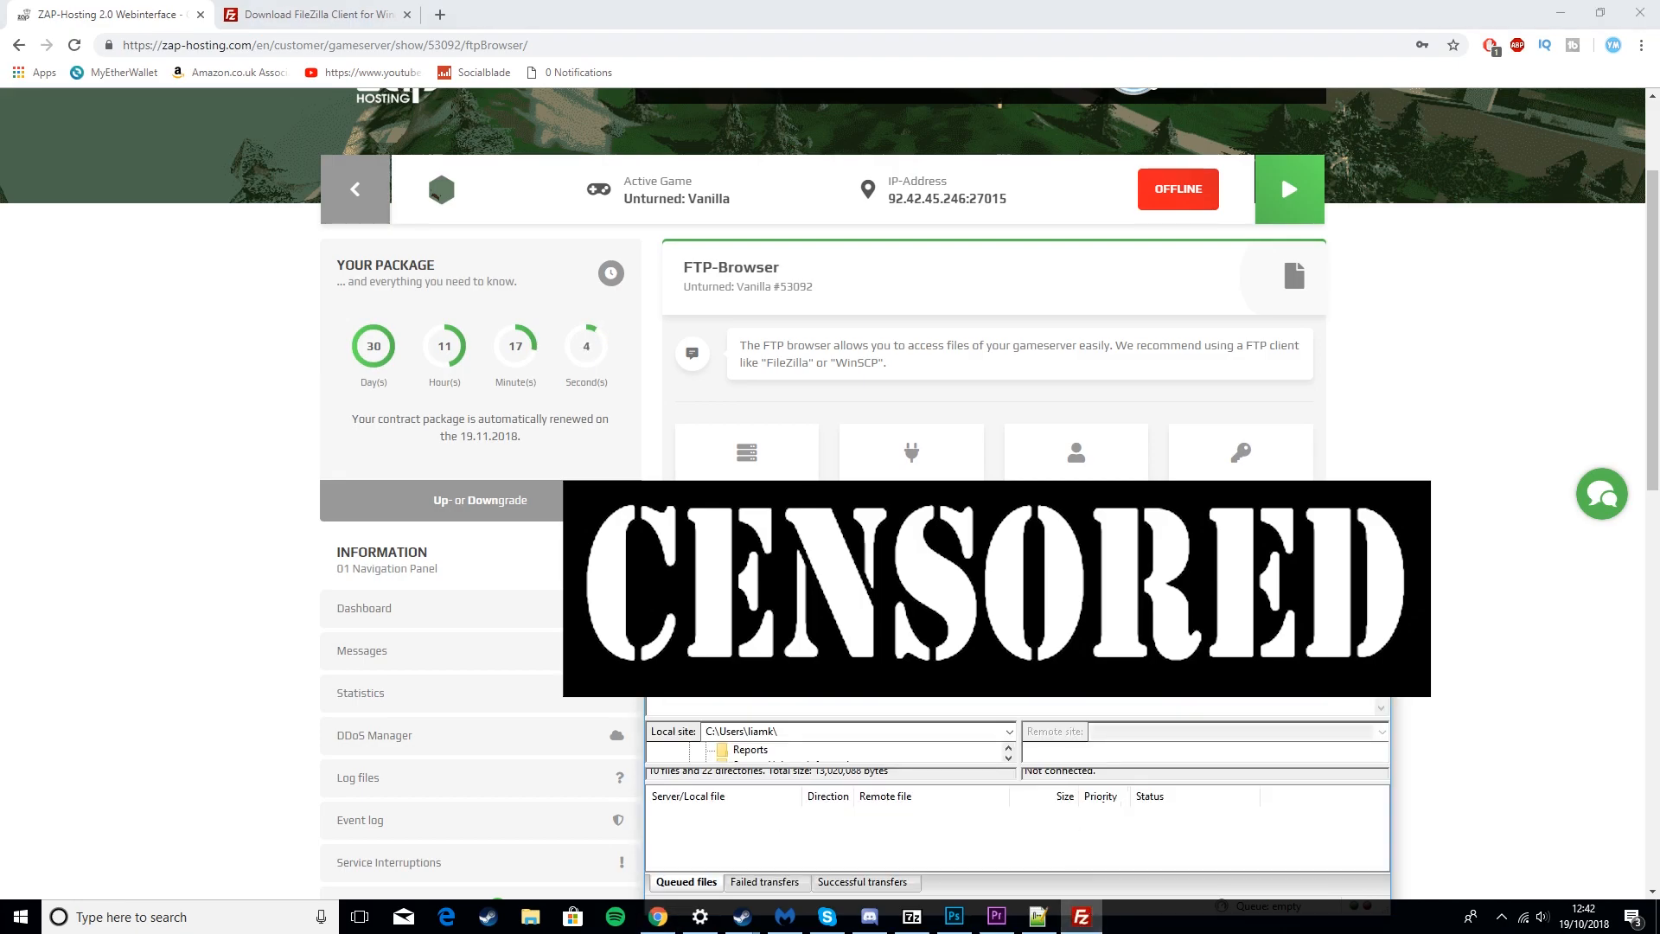
key(alt+Tab)
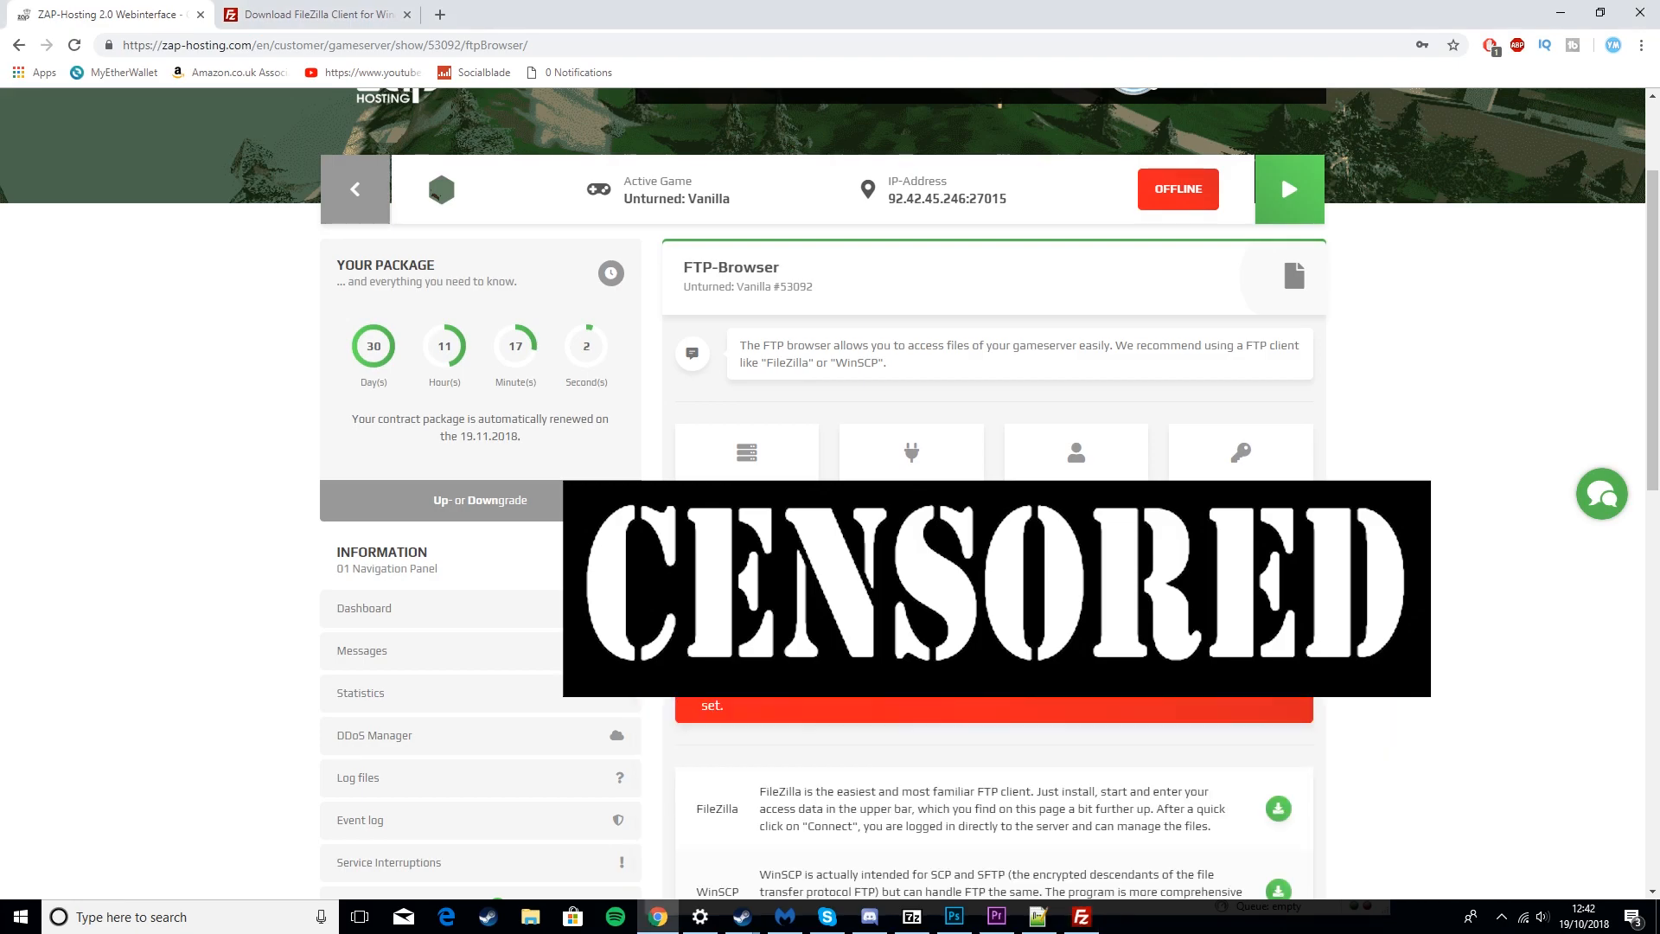
click(1091, 925)
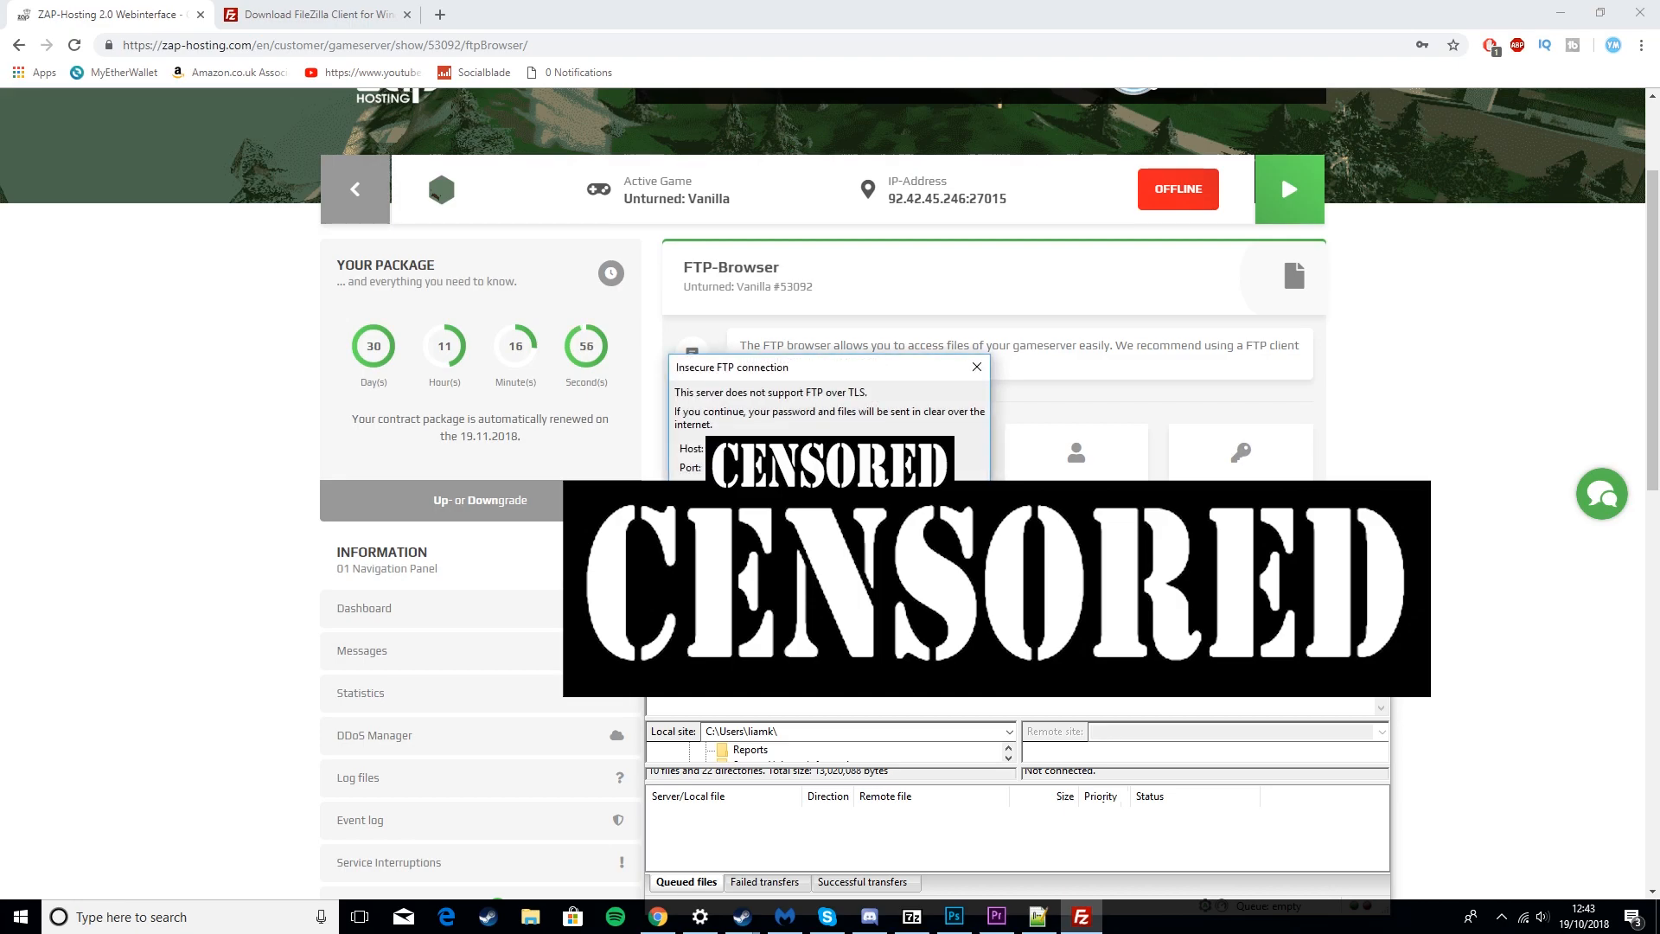
key(Return)
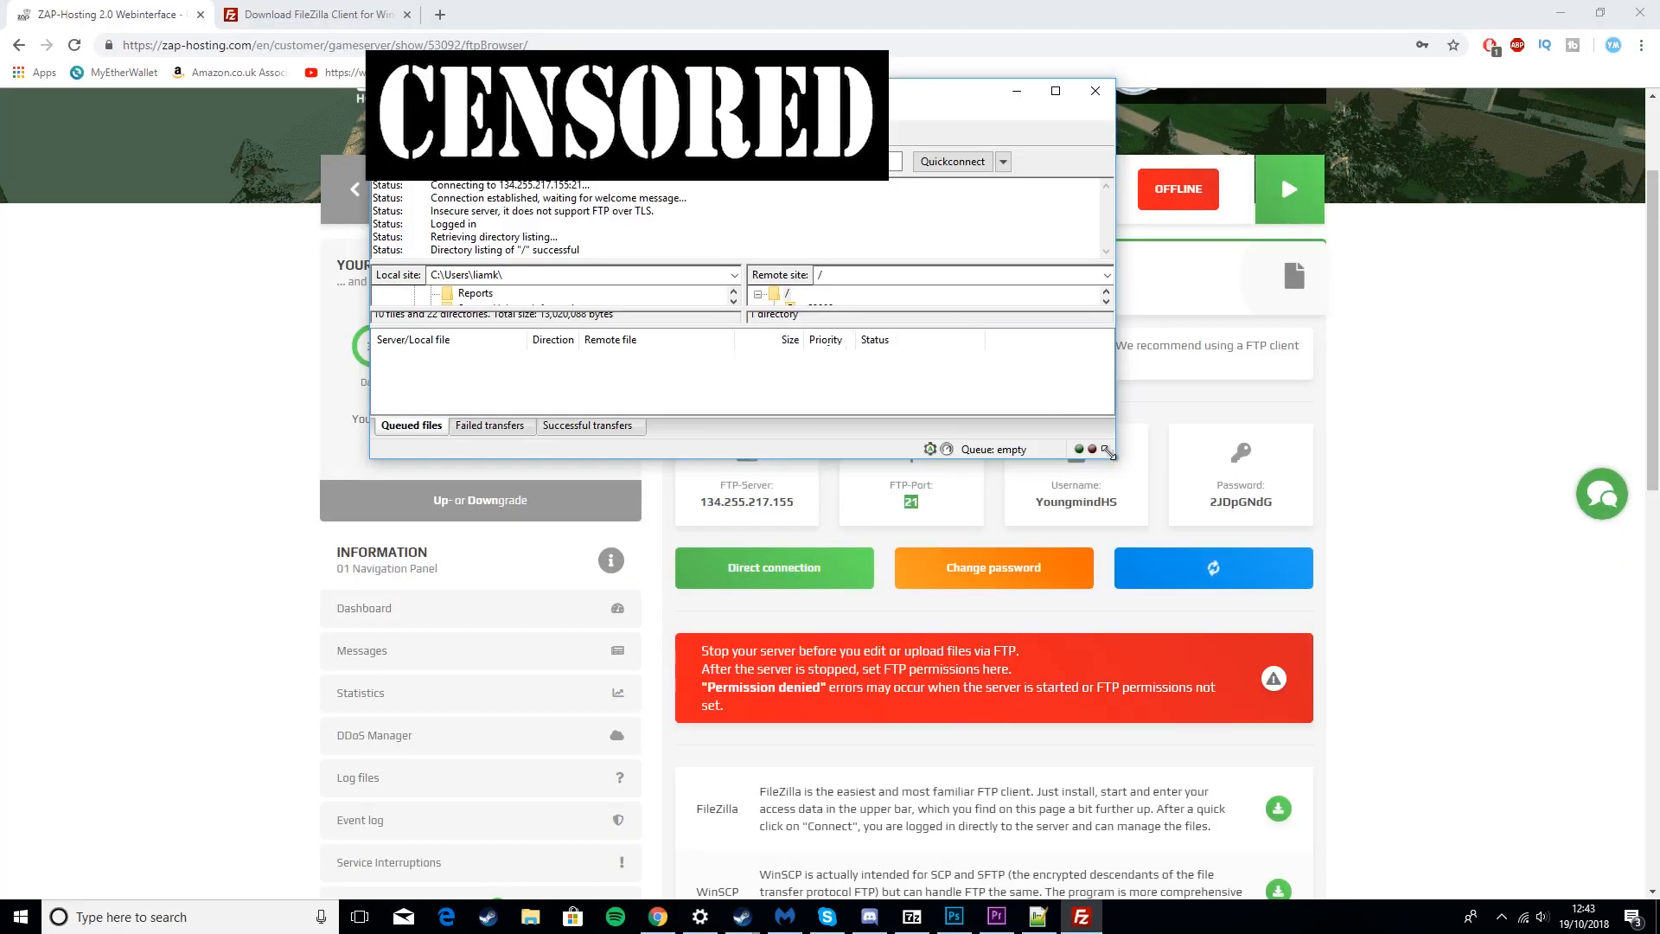
- Enlarge the FileZilla window and open the Servers folder inside unturned on the remote site
drag(1049, 463, 1419, 827)
click(953, 314)
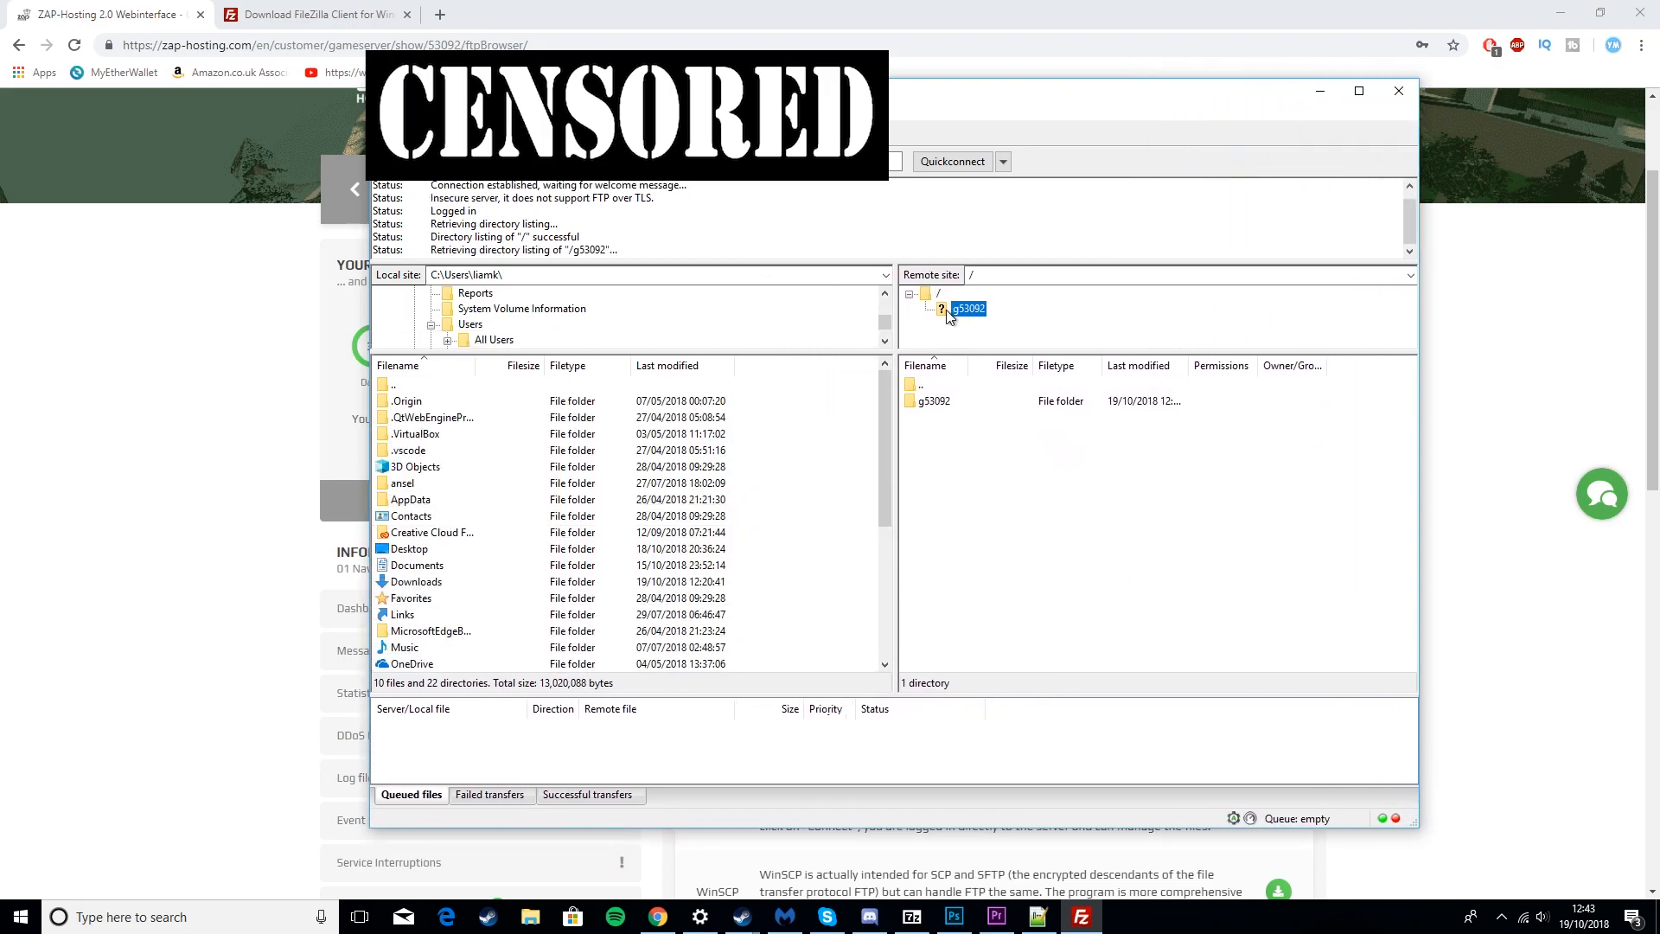
click(926, 310)
click(977, 324)
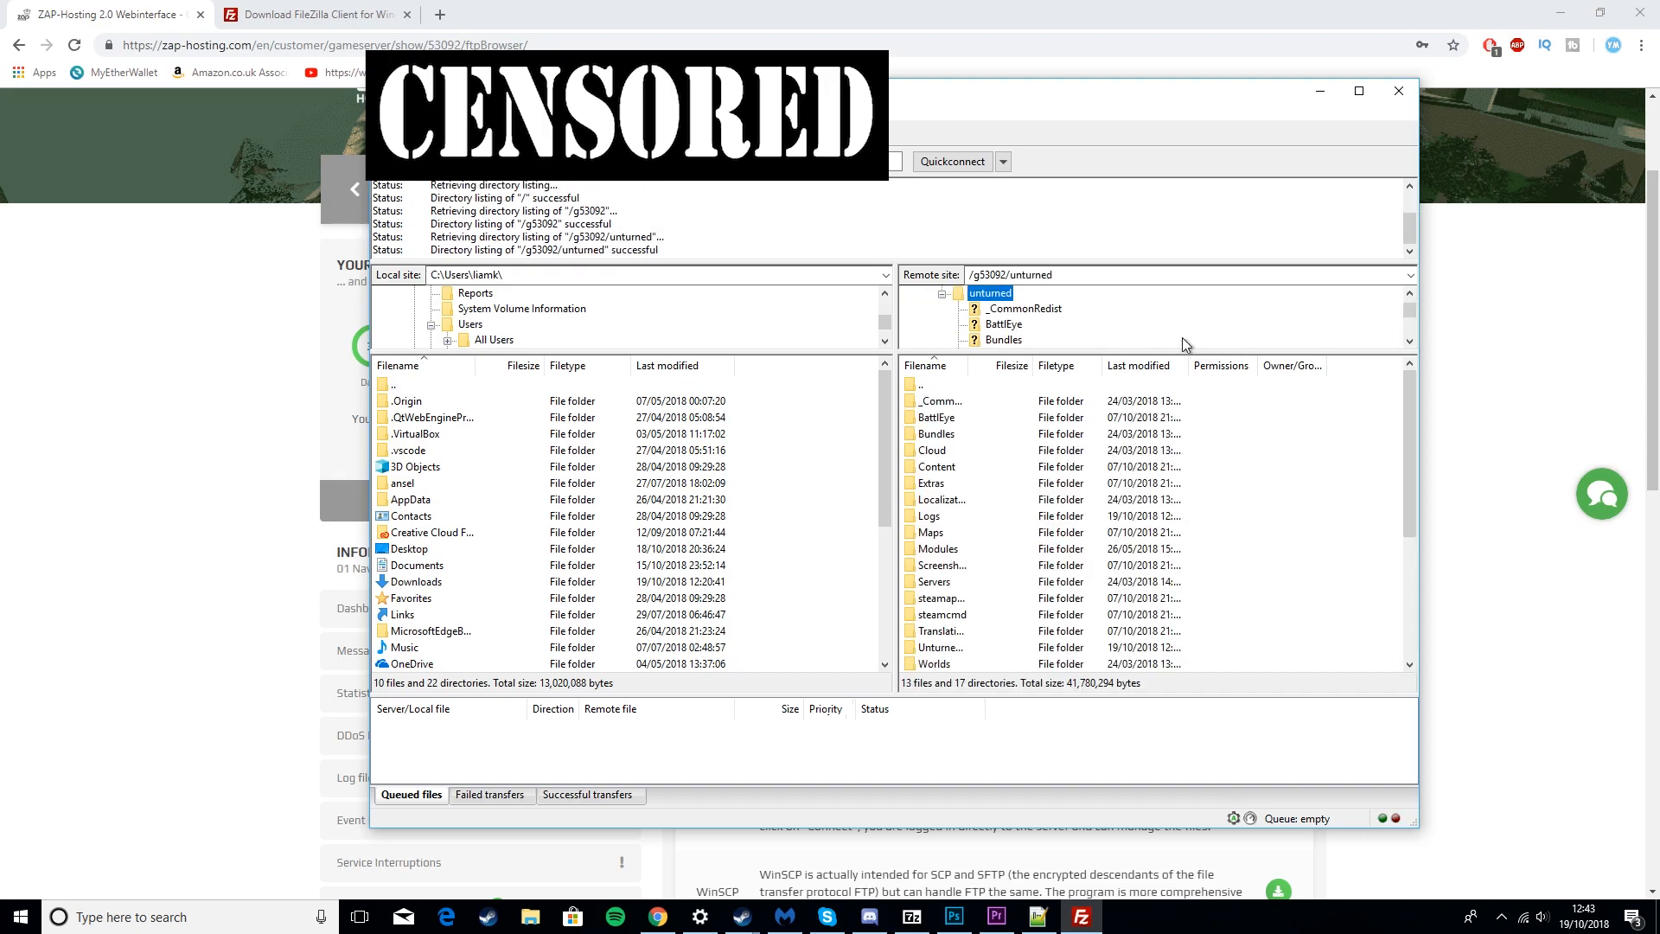
scroll(1044, 324, down, 3)
click(1003, 341)
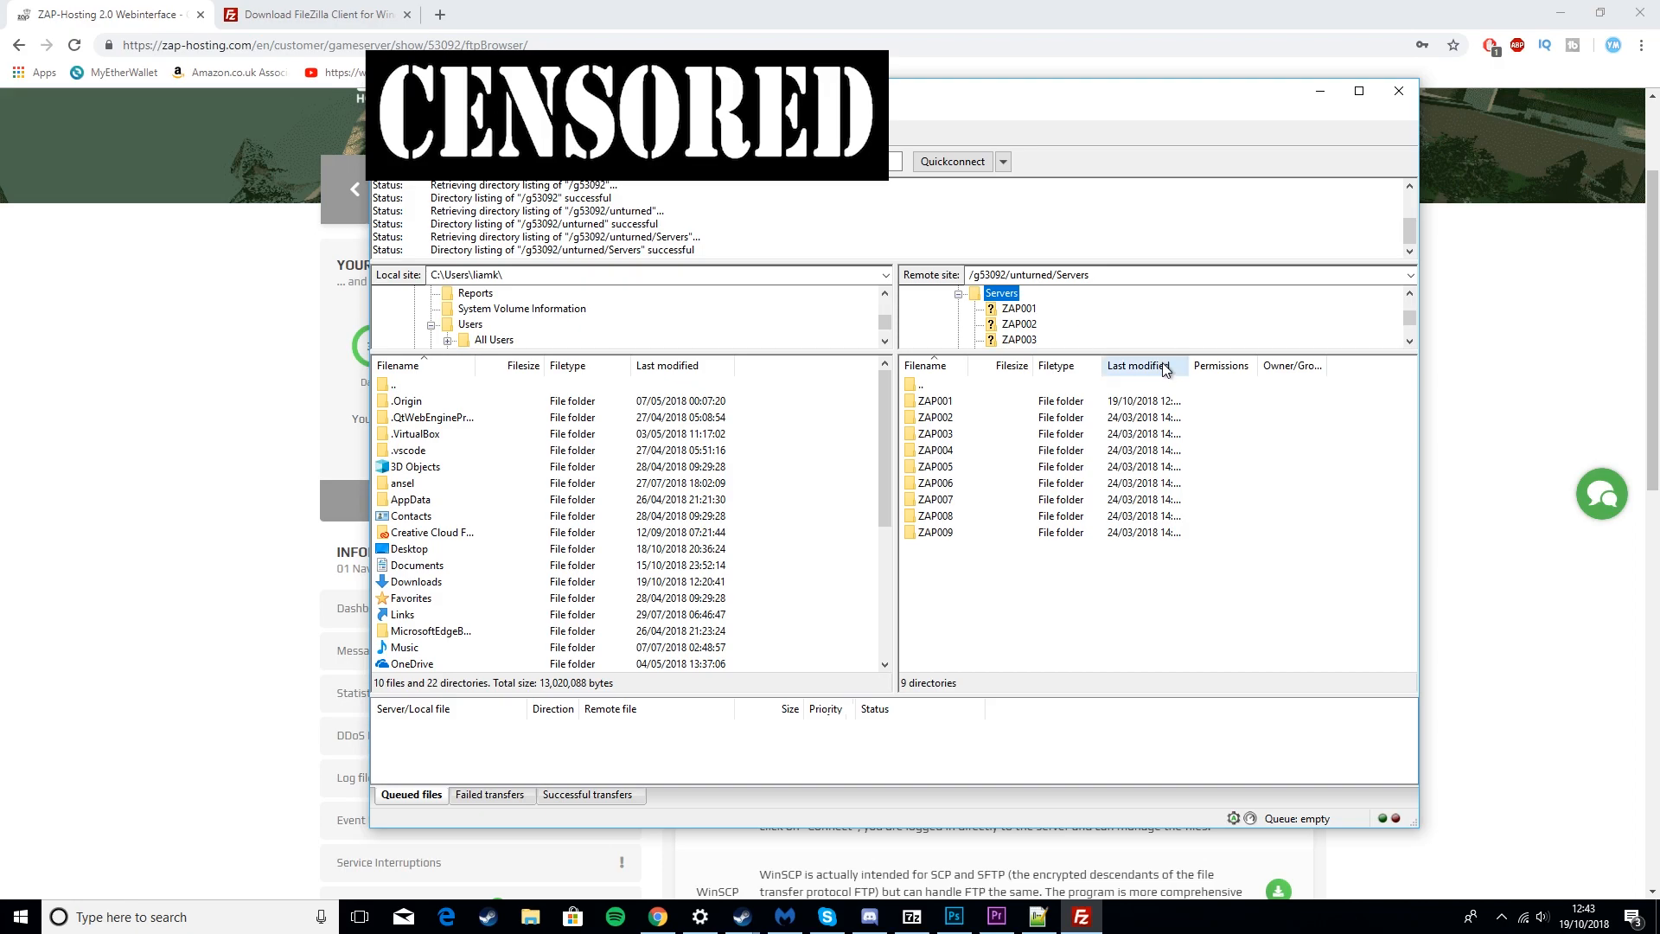
- Open the ZAP001 folder and its Server subfolder in the remote Servers directory
scroll(1091, 322, down, 2)
scroll(1091, 321, up, 2)
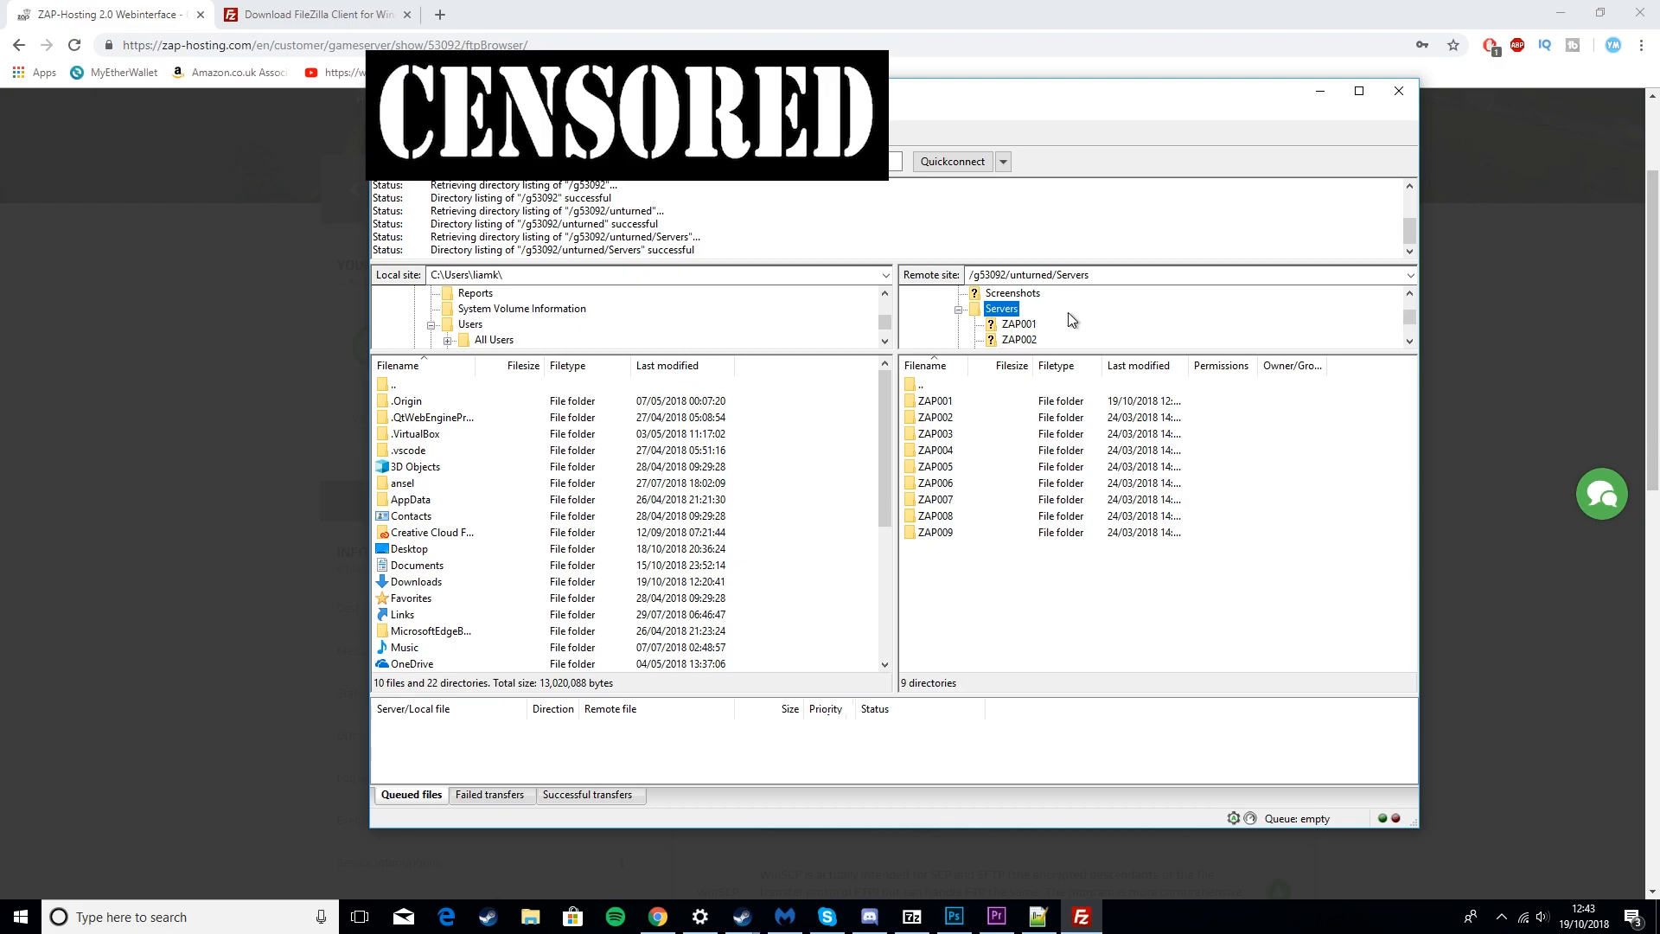
scroll(1073, 321, up, 1)
scroll(1072, 321, down, 1)
scroll(1072, 337, down, 1)
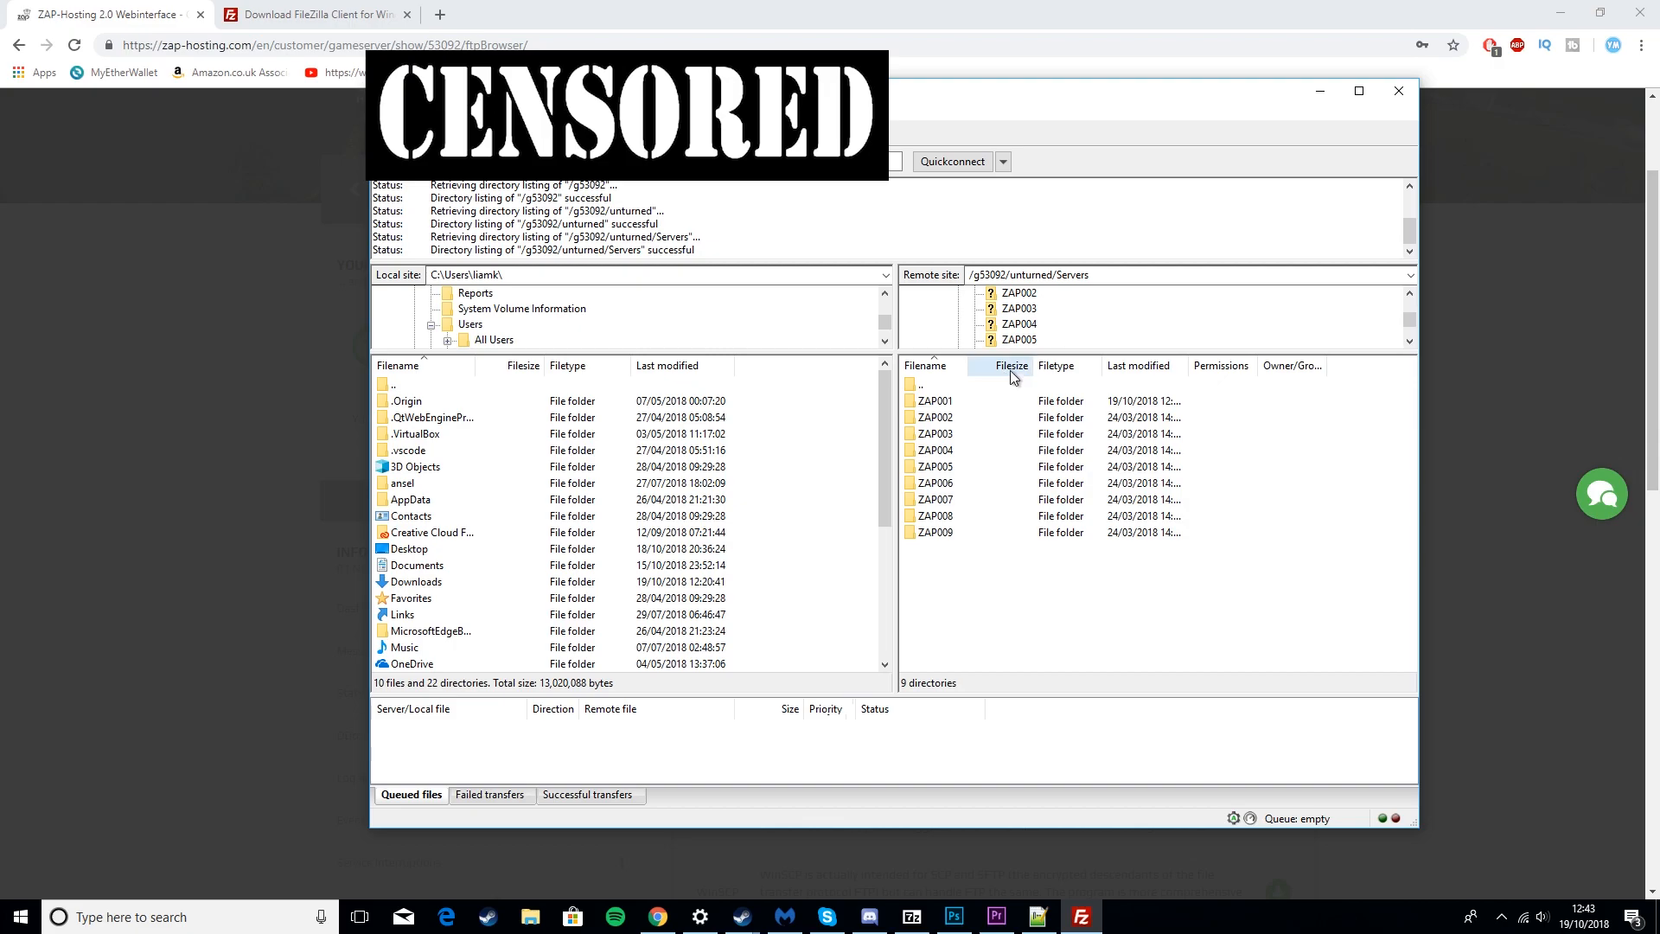
scroll(1031, 345, up, 1)
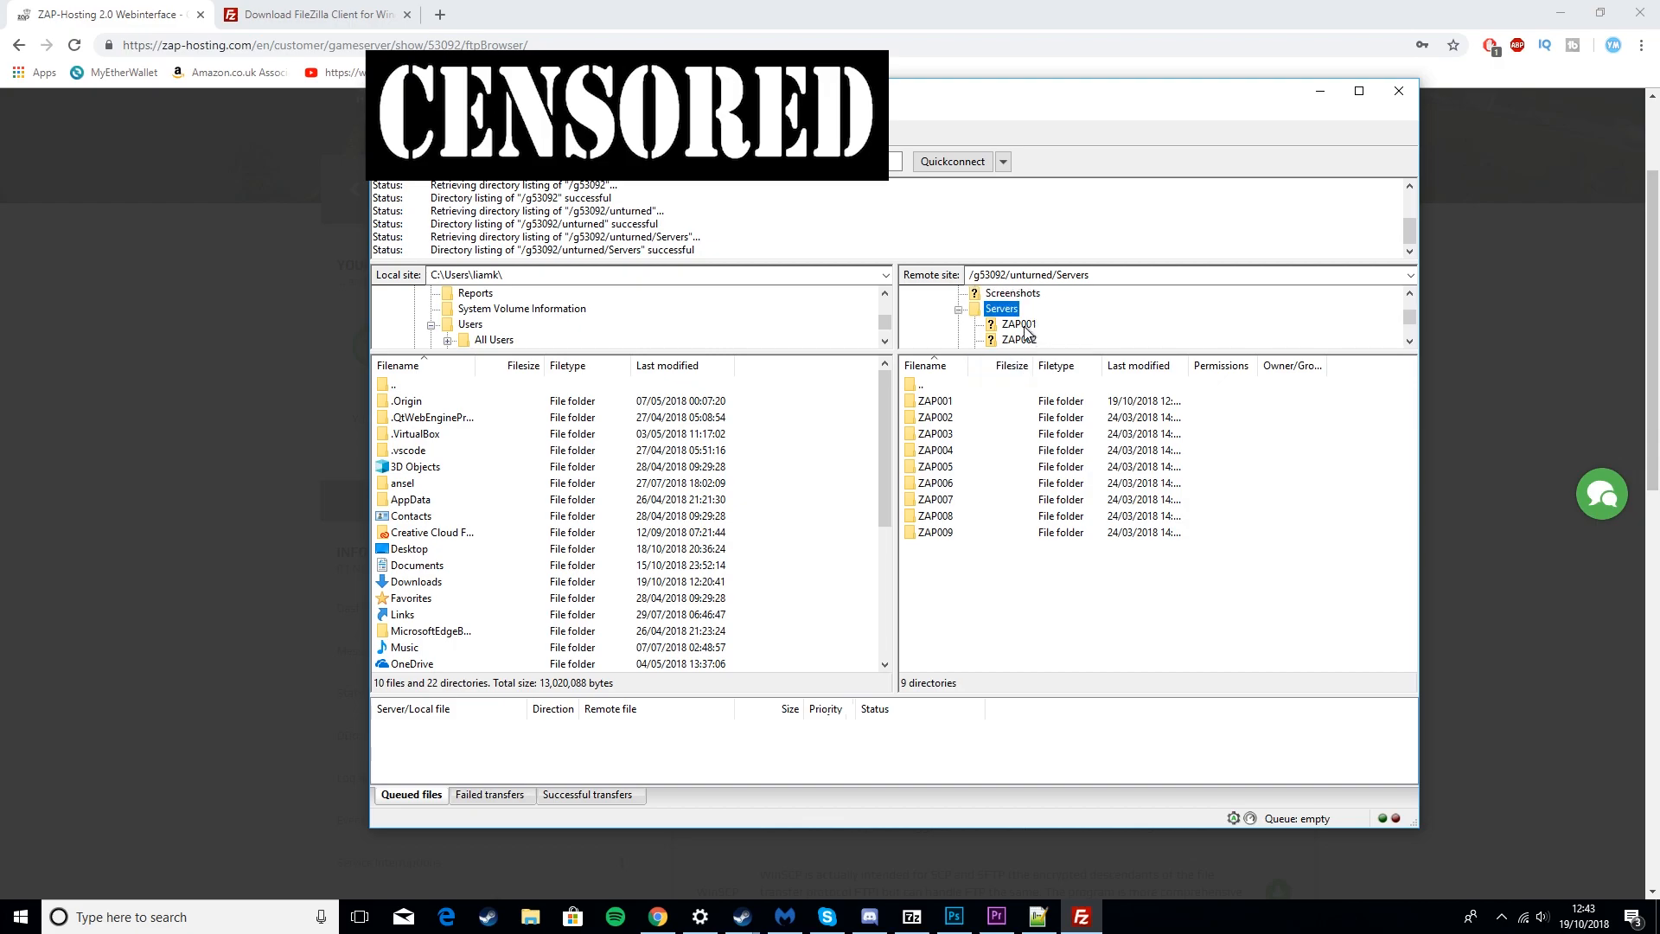
click(1024, 326)
scroll(1069, 338, down, 1)
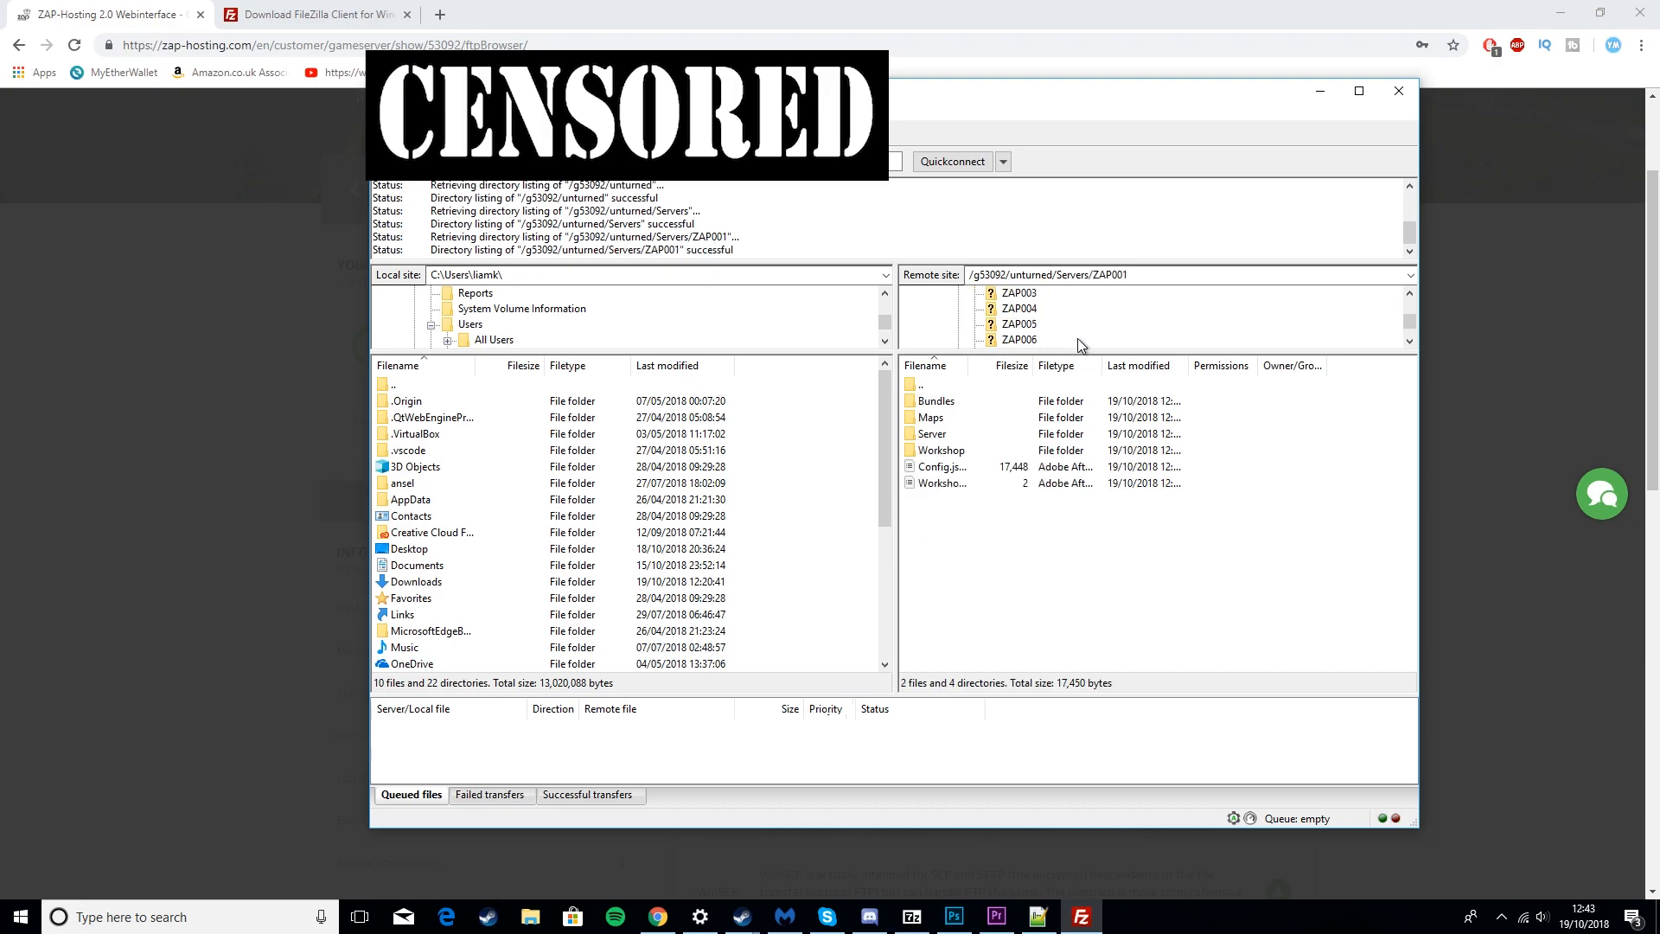
click(1035, 339)
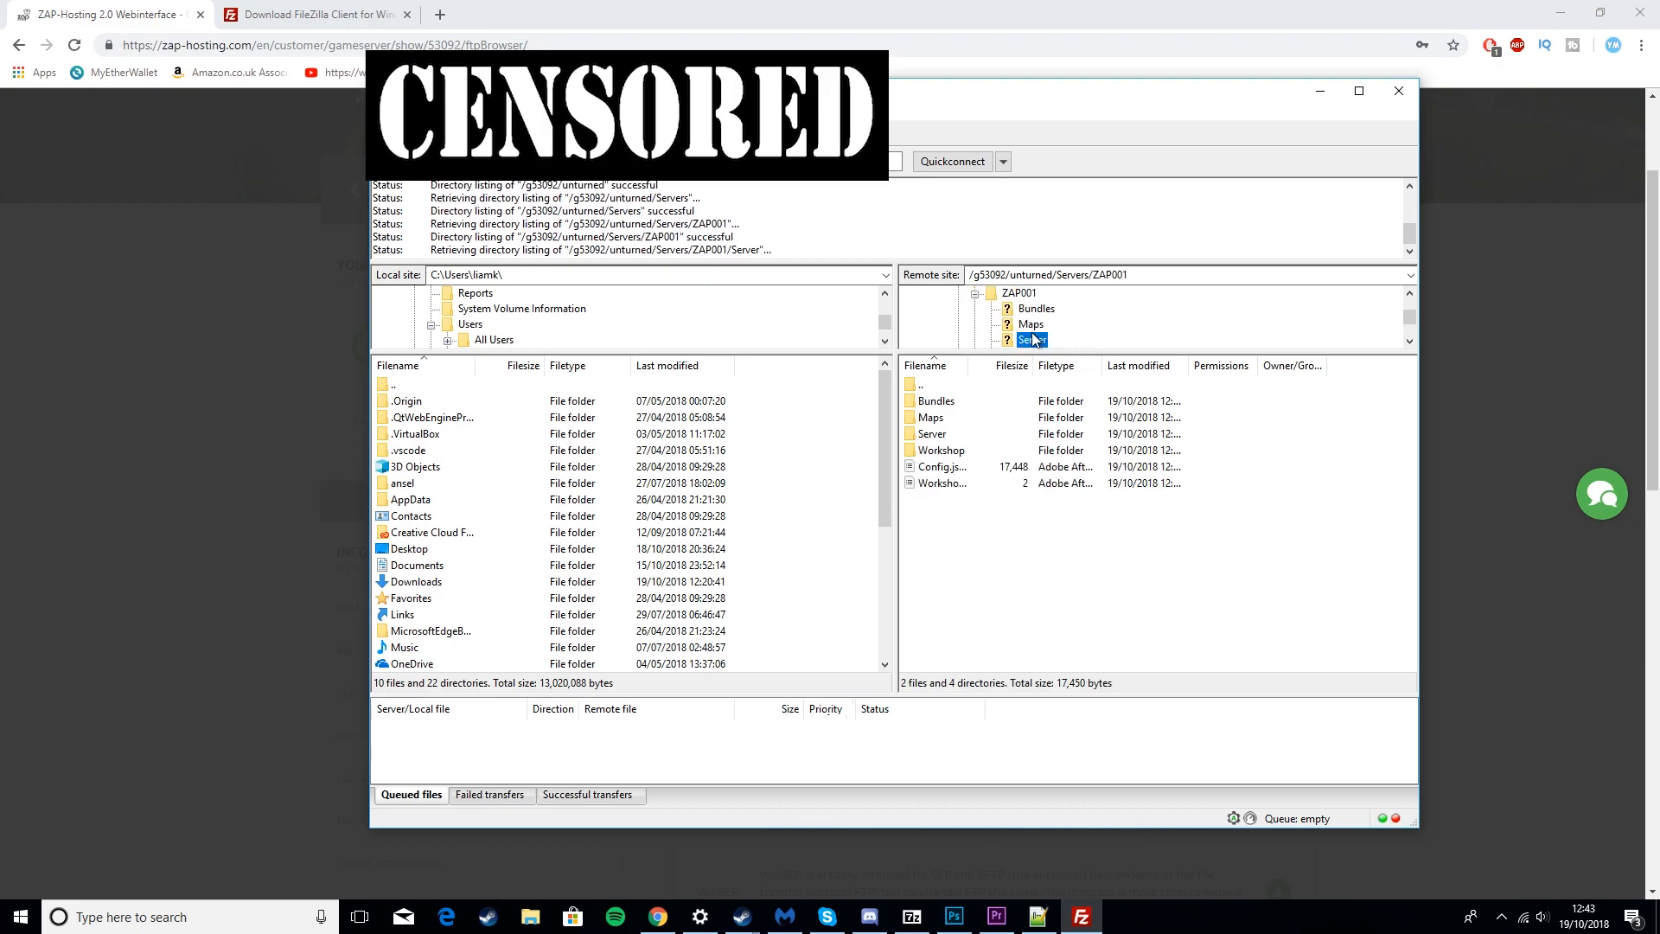
- Open the remote Commands.dat file from the Server folder for viewing and editing
click(927, 405)
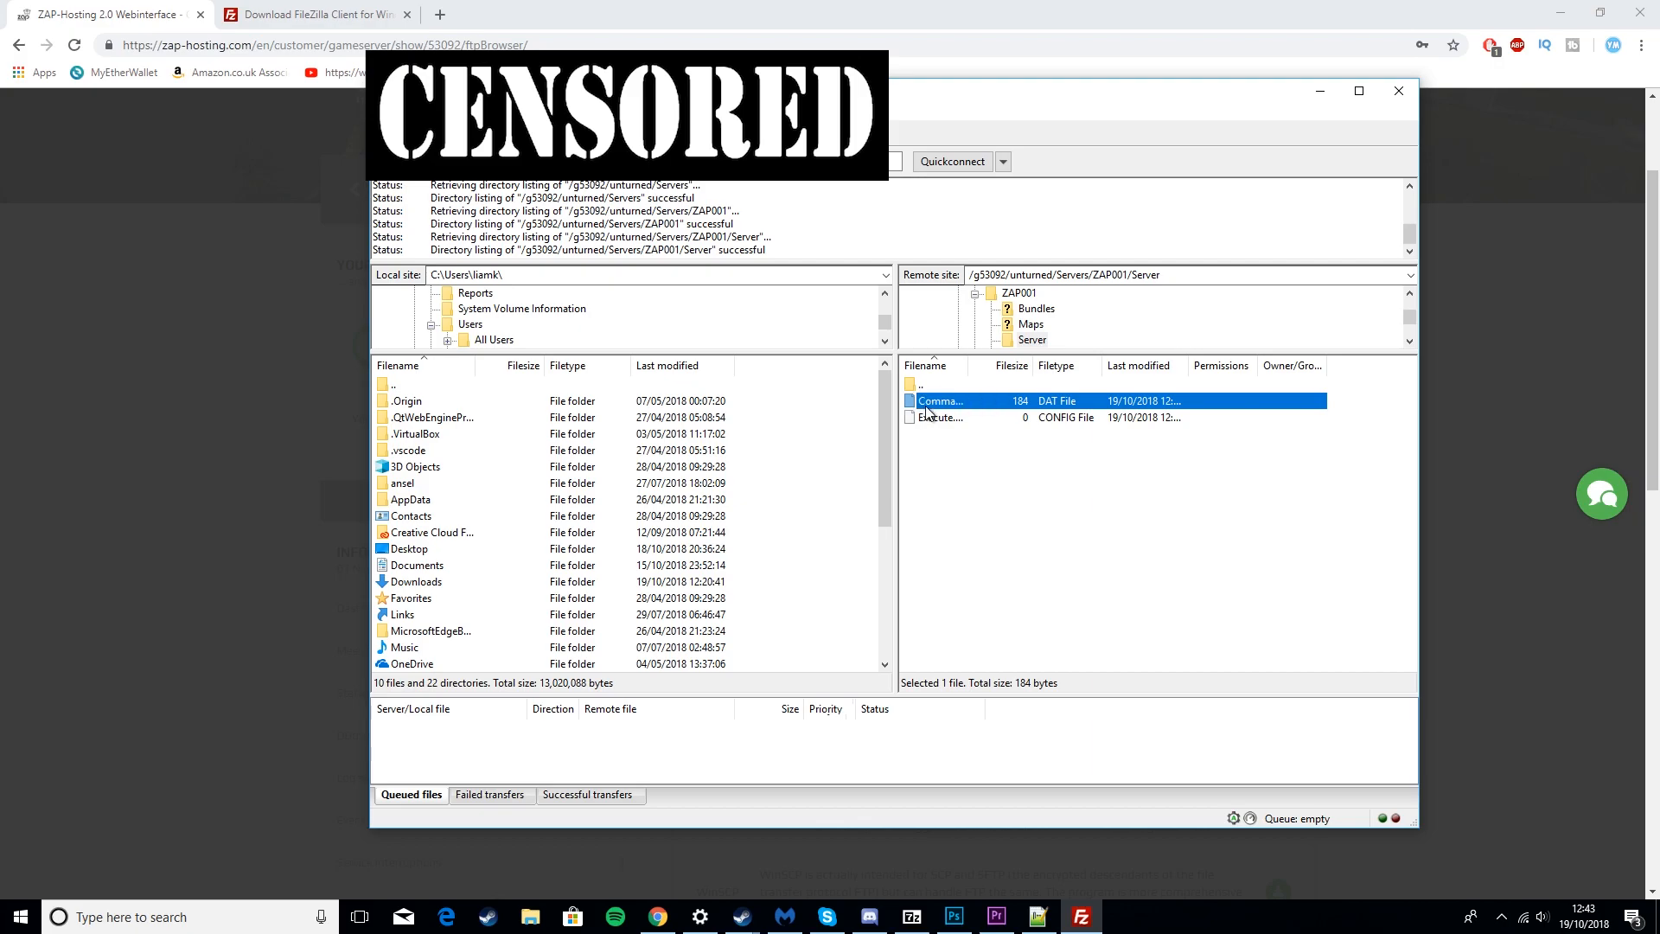
right_click(925, 407)
click(977, 458)
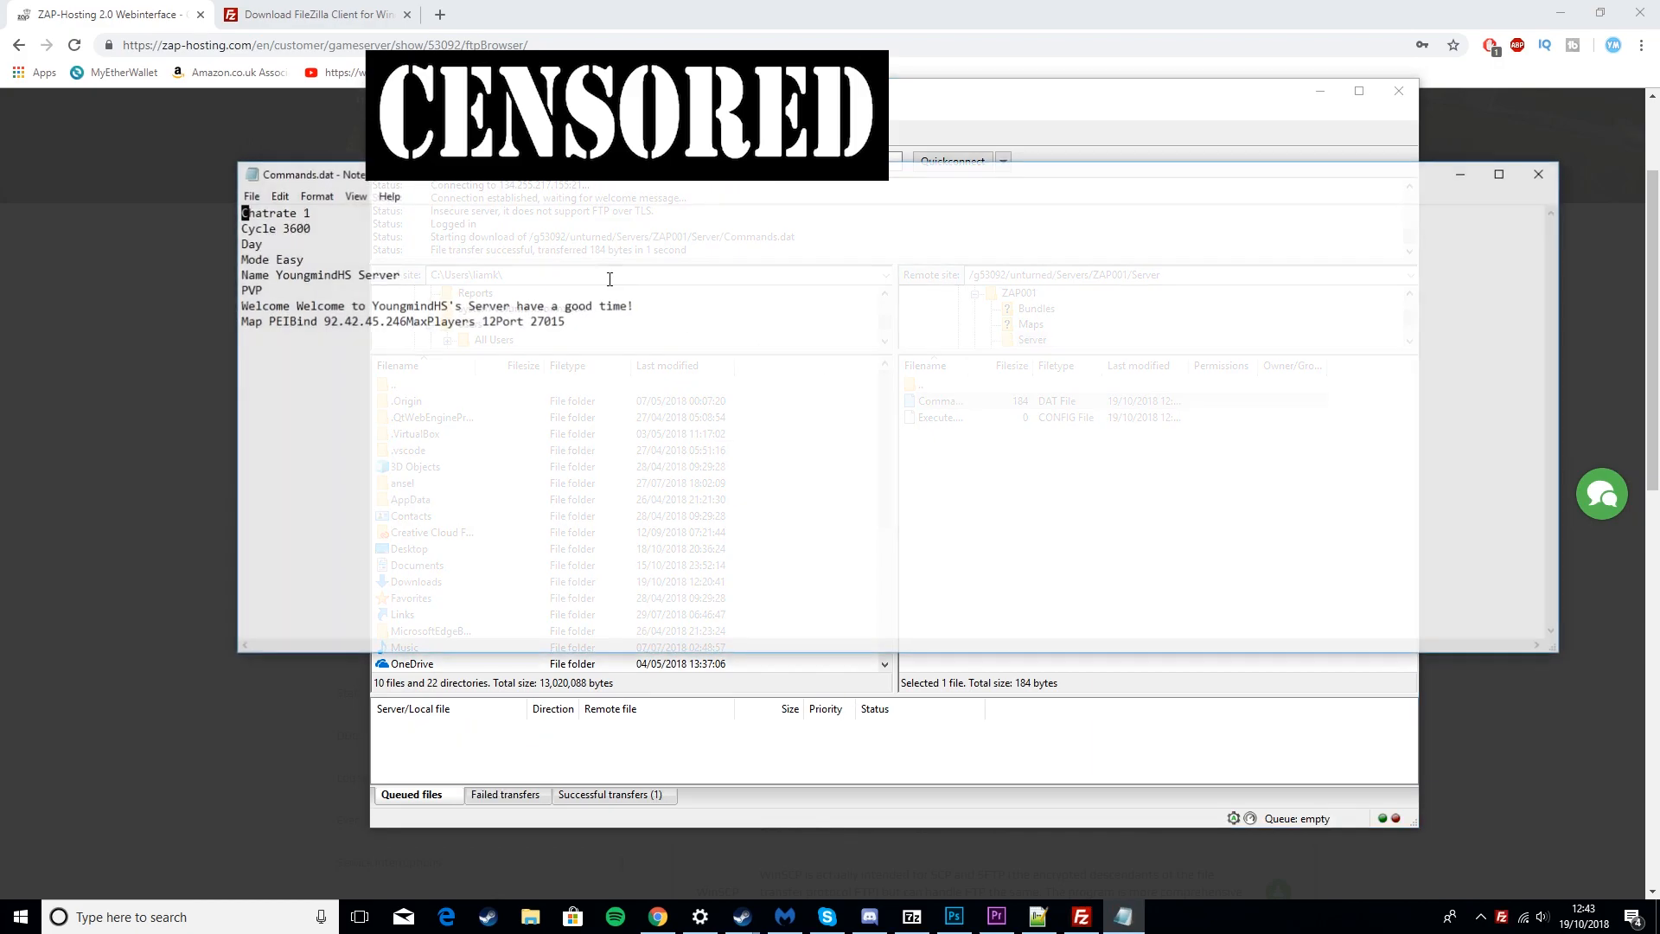
click(663, 333)
drag(663, 333, 123, 214)
text(21)
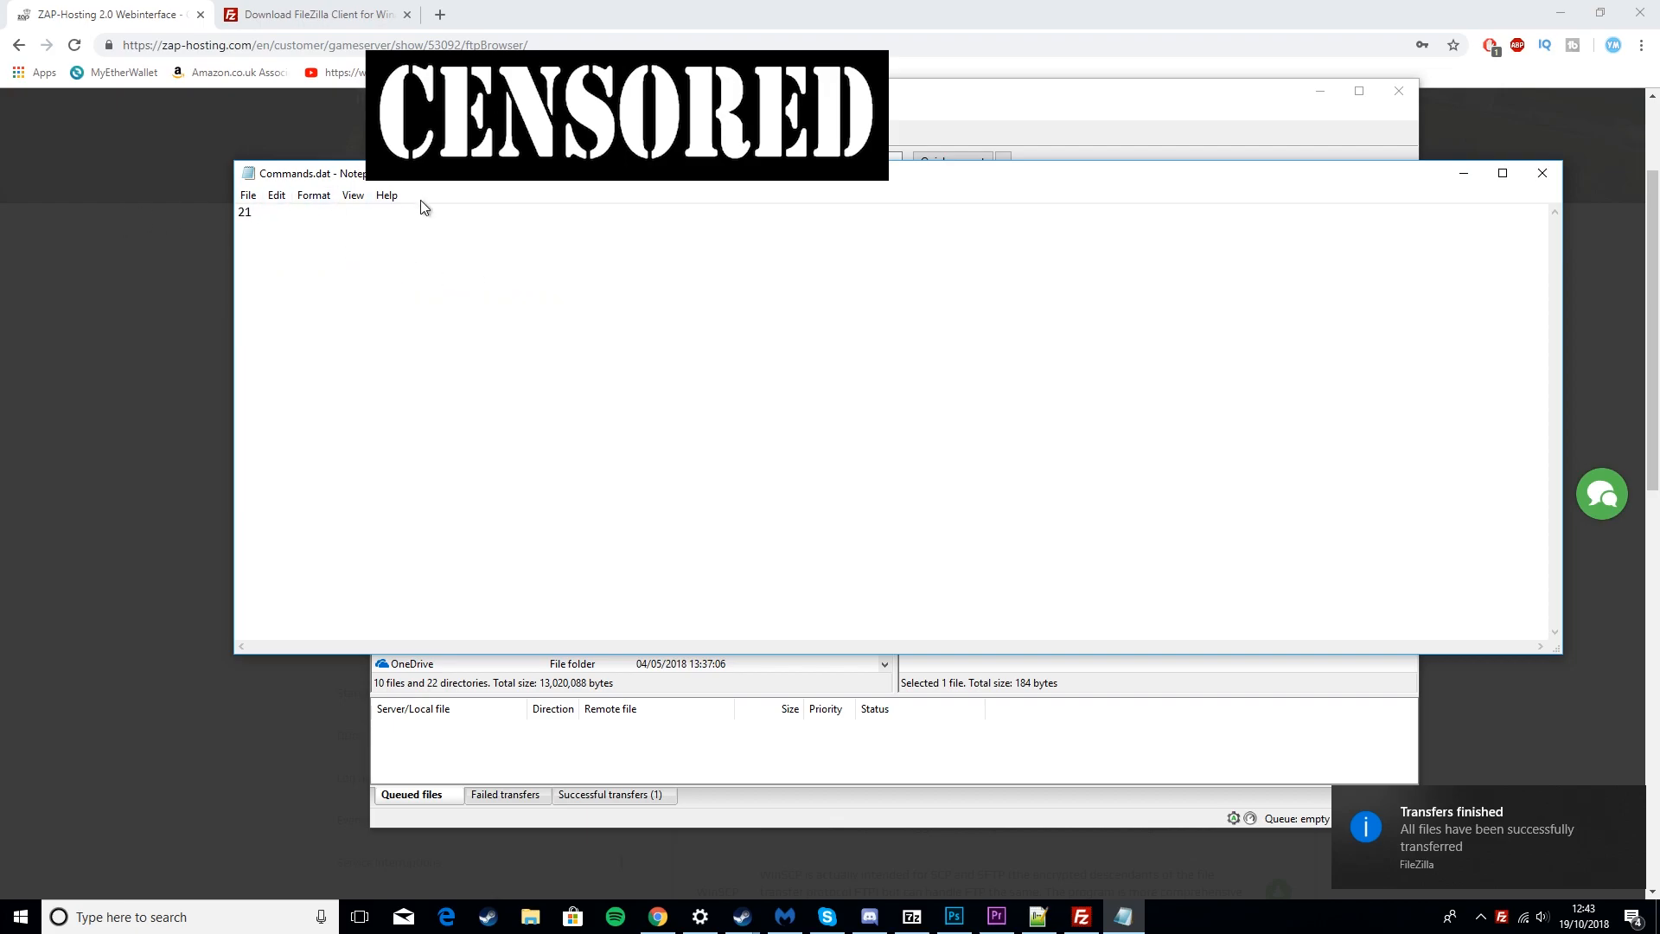
key(ctrl+z)
- Copy the cleaned-up server commands, ending at Map PEI, from Notepad++ and paste them over the whole content of Commands.dat in Notepad
click(1040, 924)
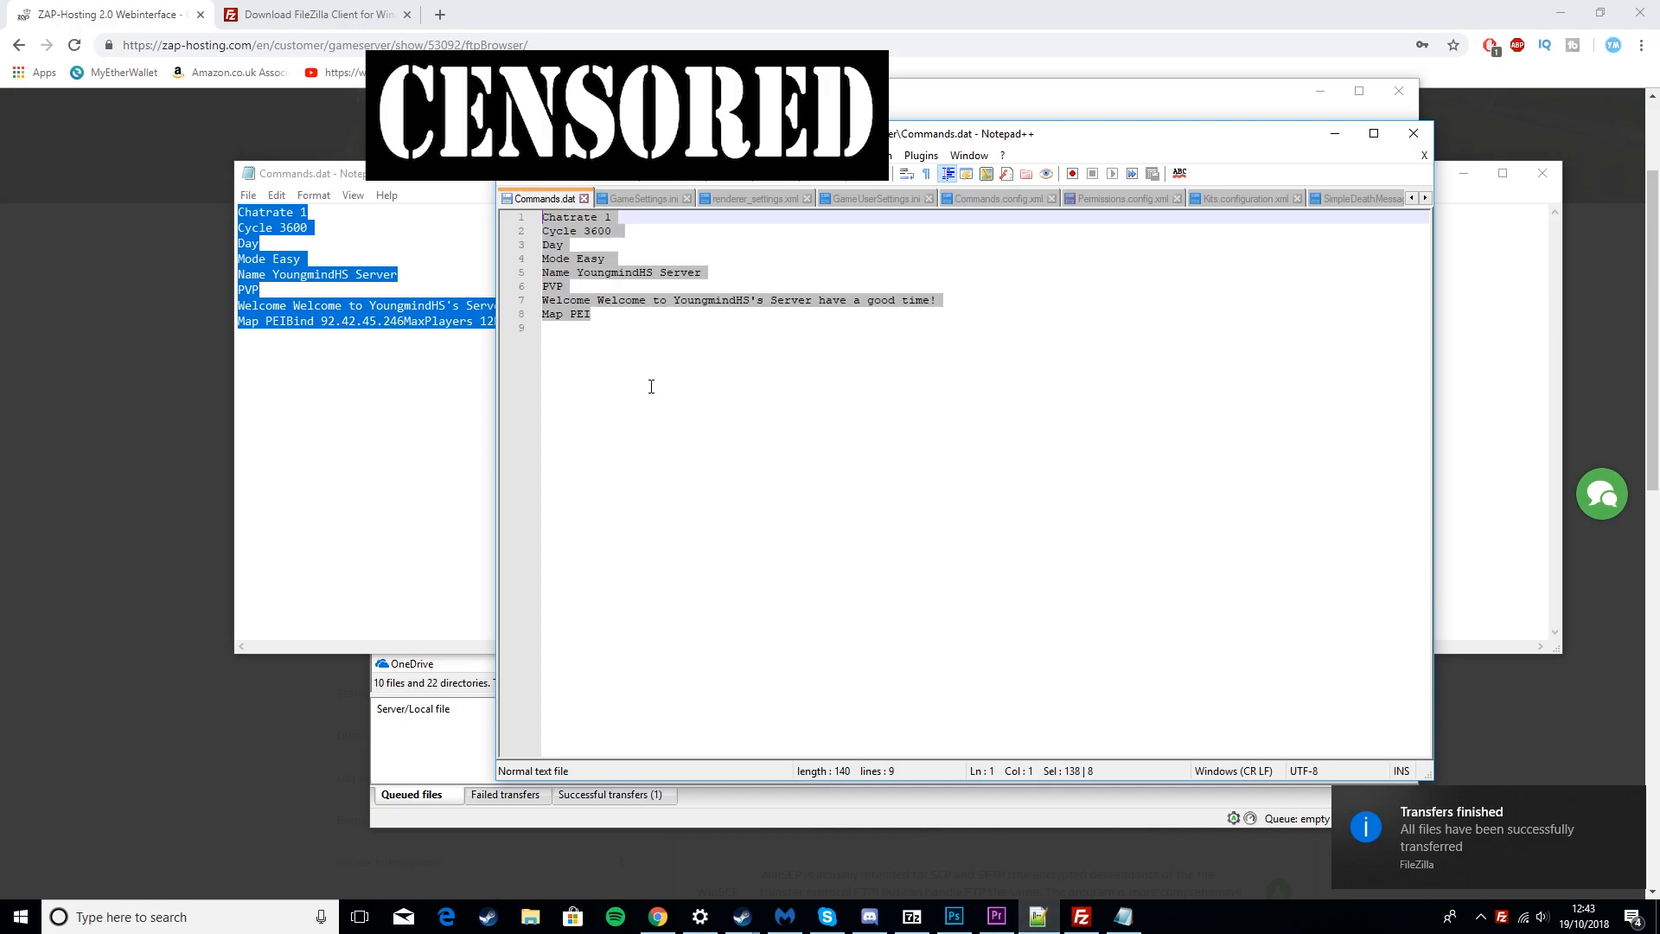
drag(644, 330, 525, 217)
click(386, 364)
key(ctrl+a)
key(ctrl+v)
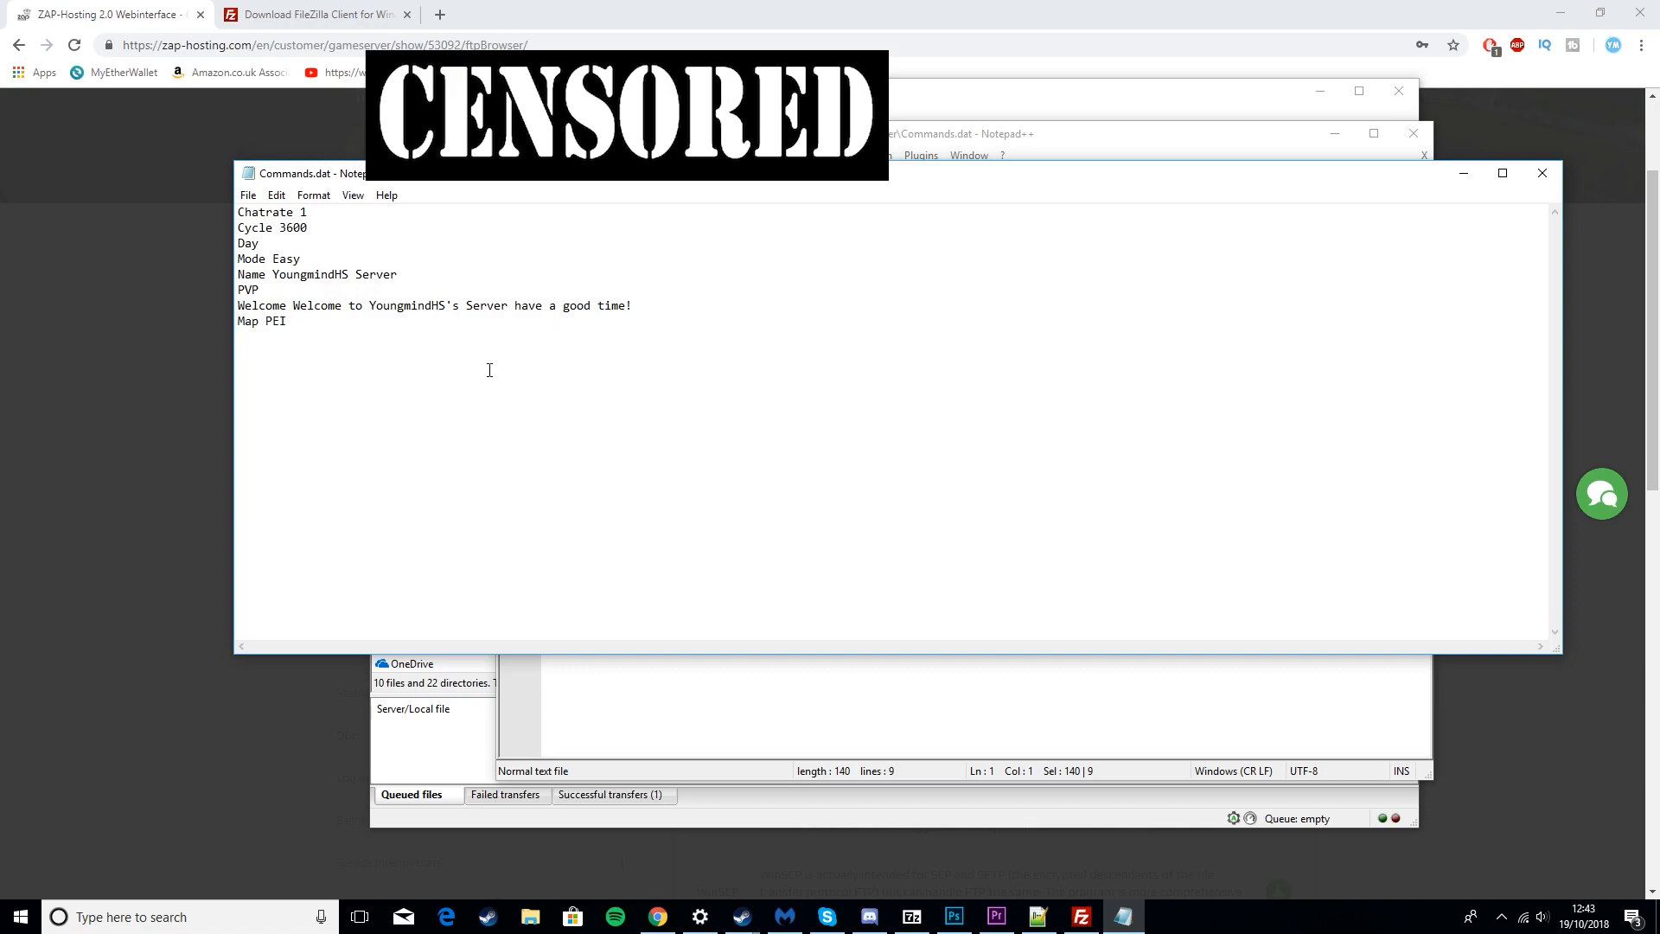
- Save Commands.dat, close both text editors and upload the changed file to the server
click(249, 197)
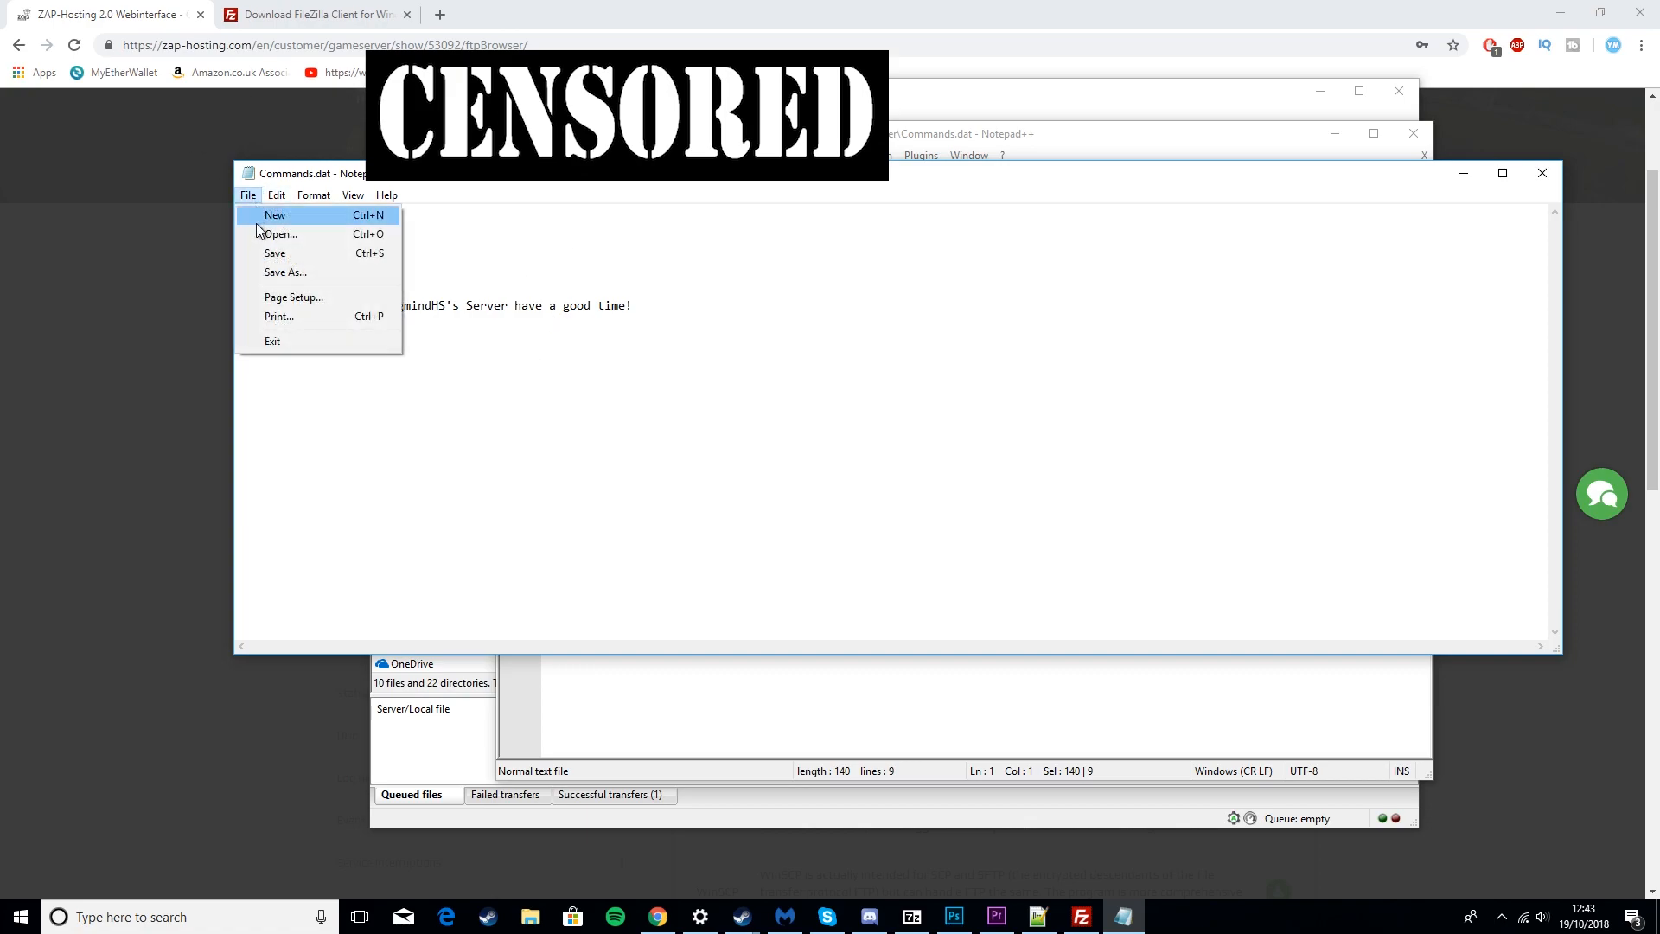
click(277, 254)
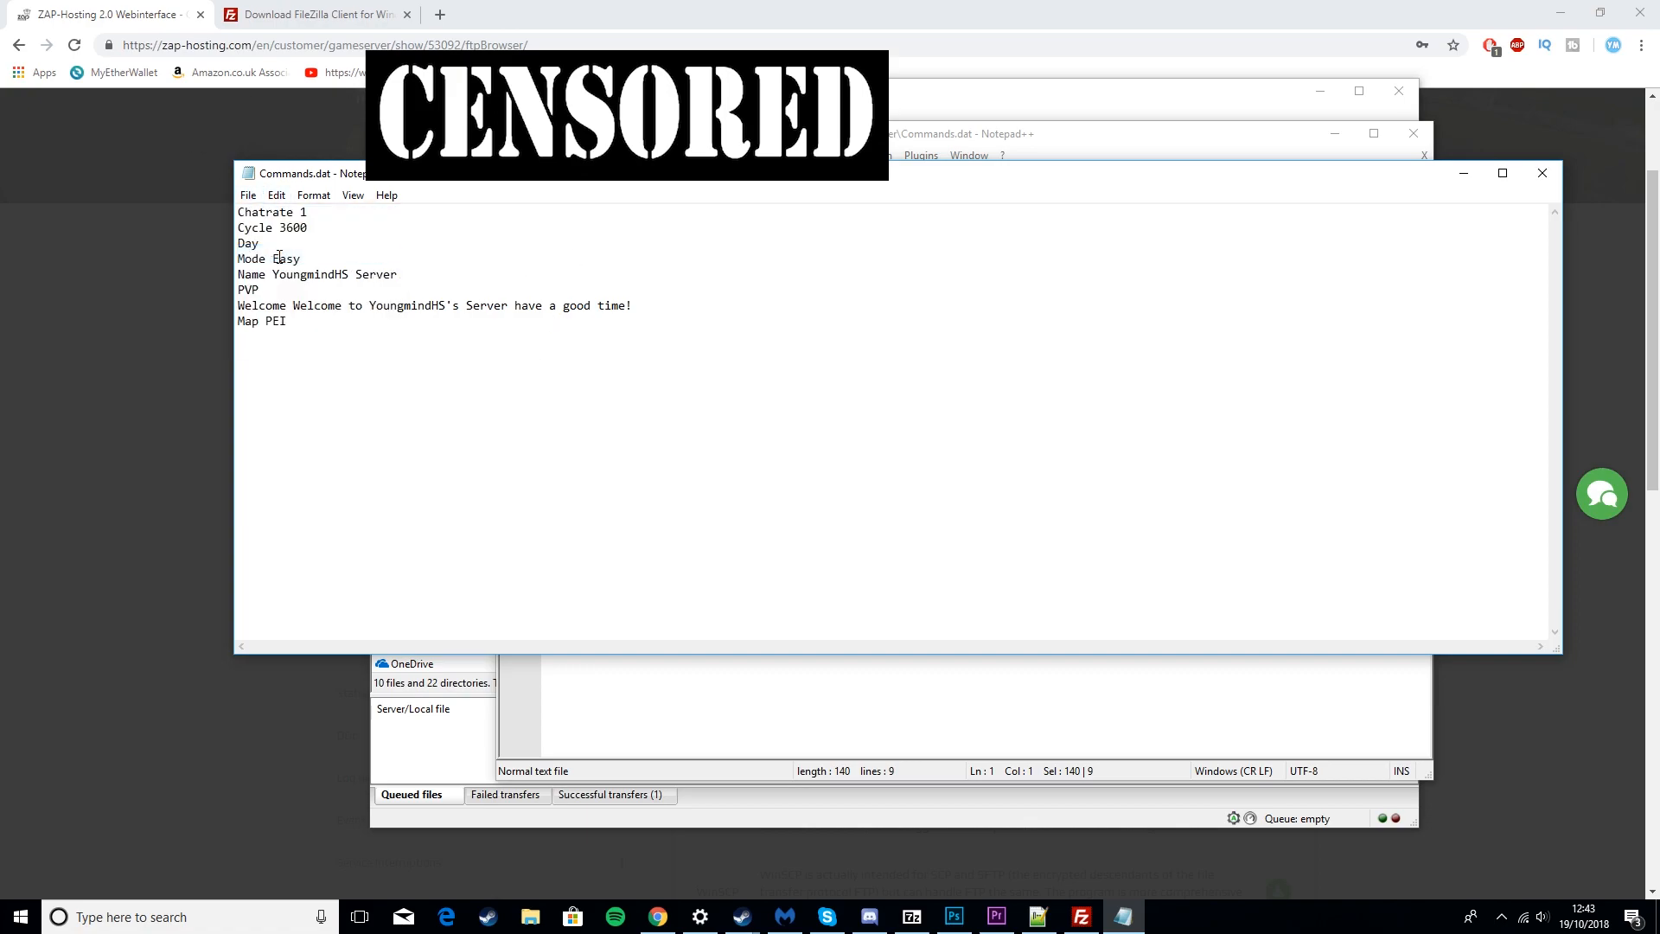
click(1542, 173)
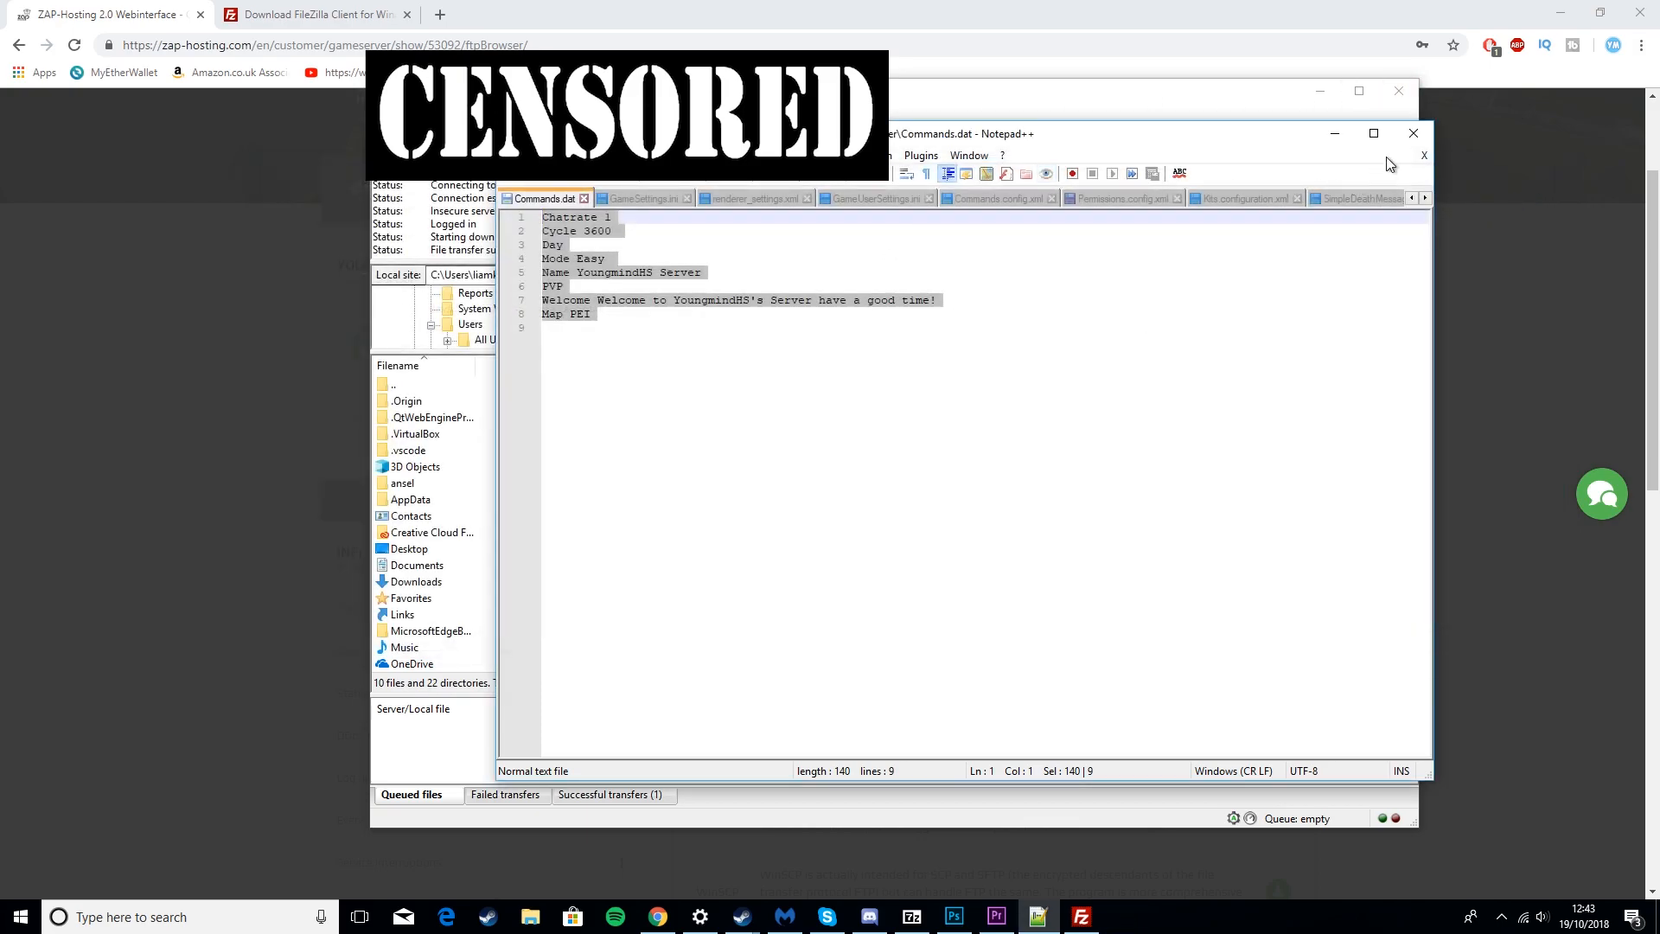
click(1413, 134)
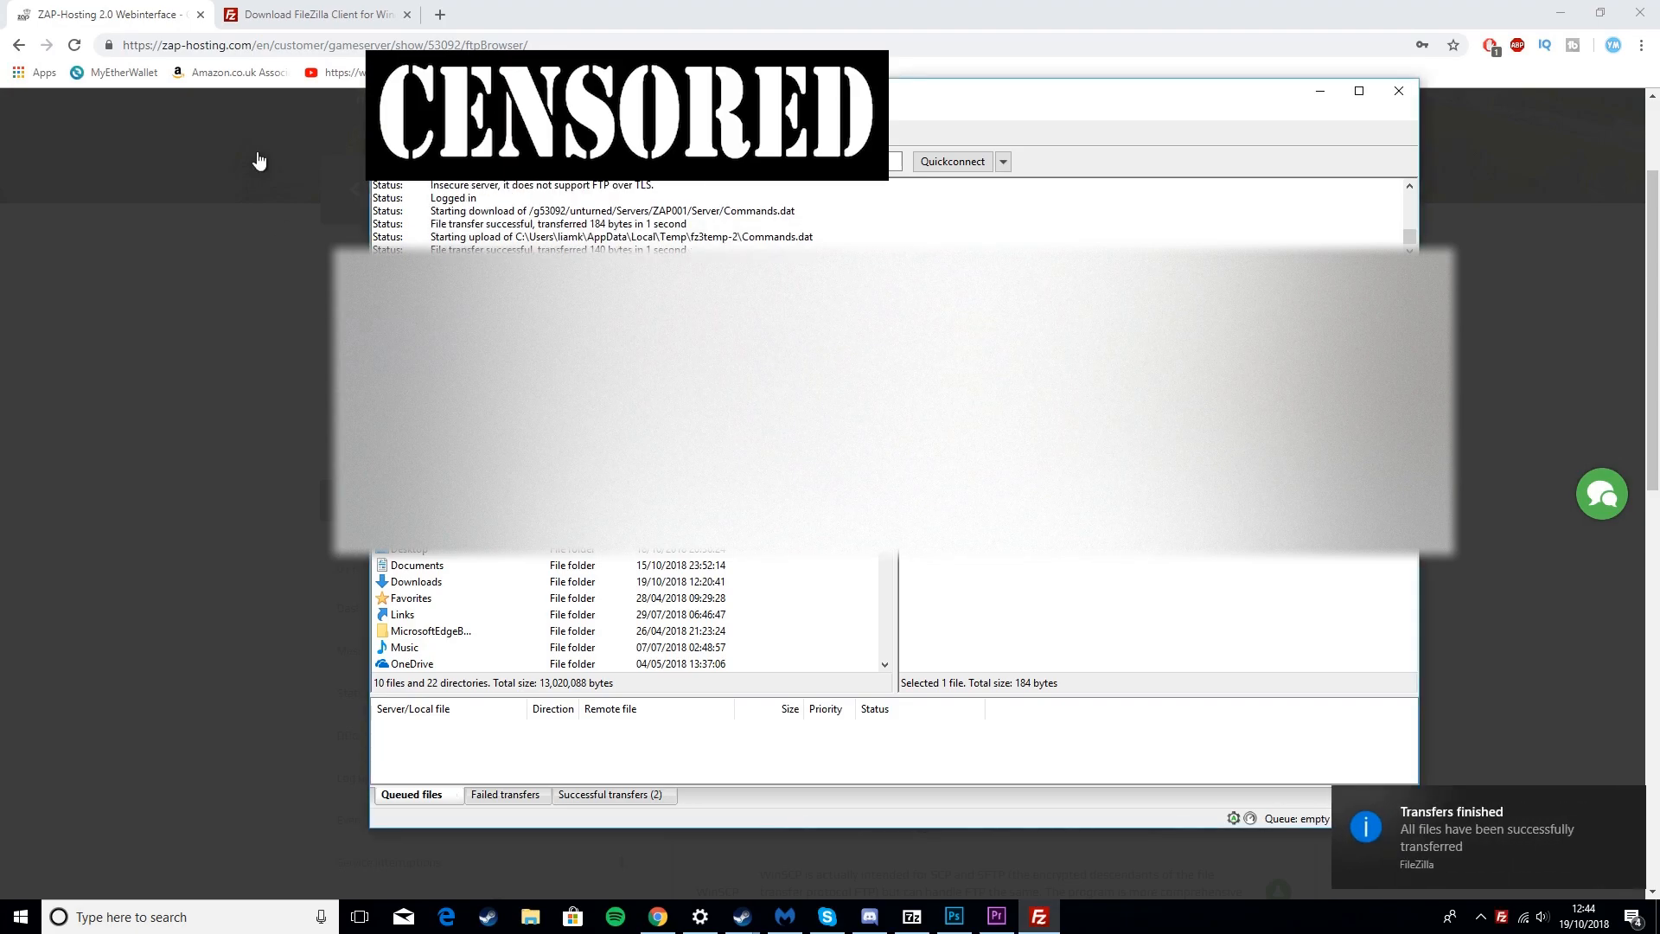
- Check the list of successful transfers in FileZilla and close the program
click(1398, 91)
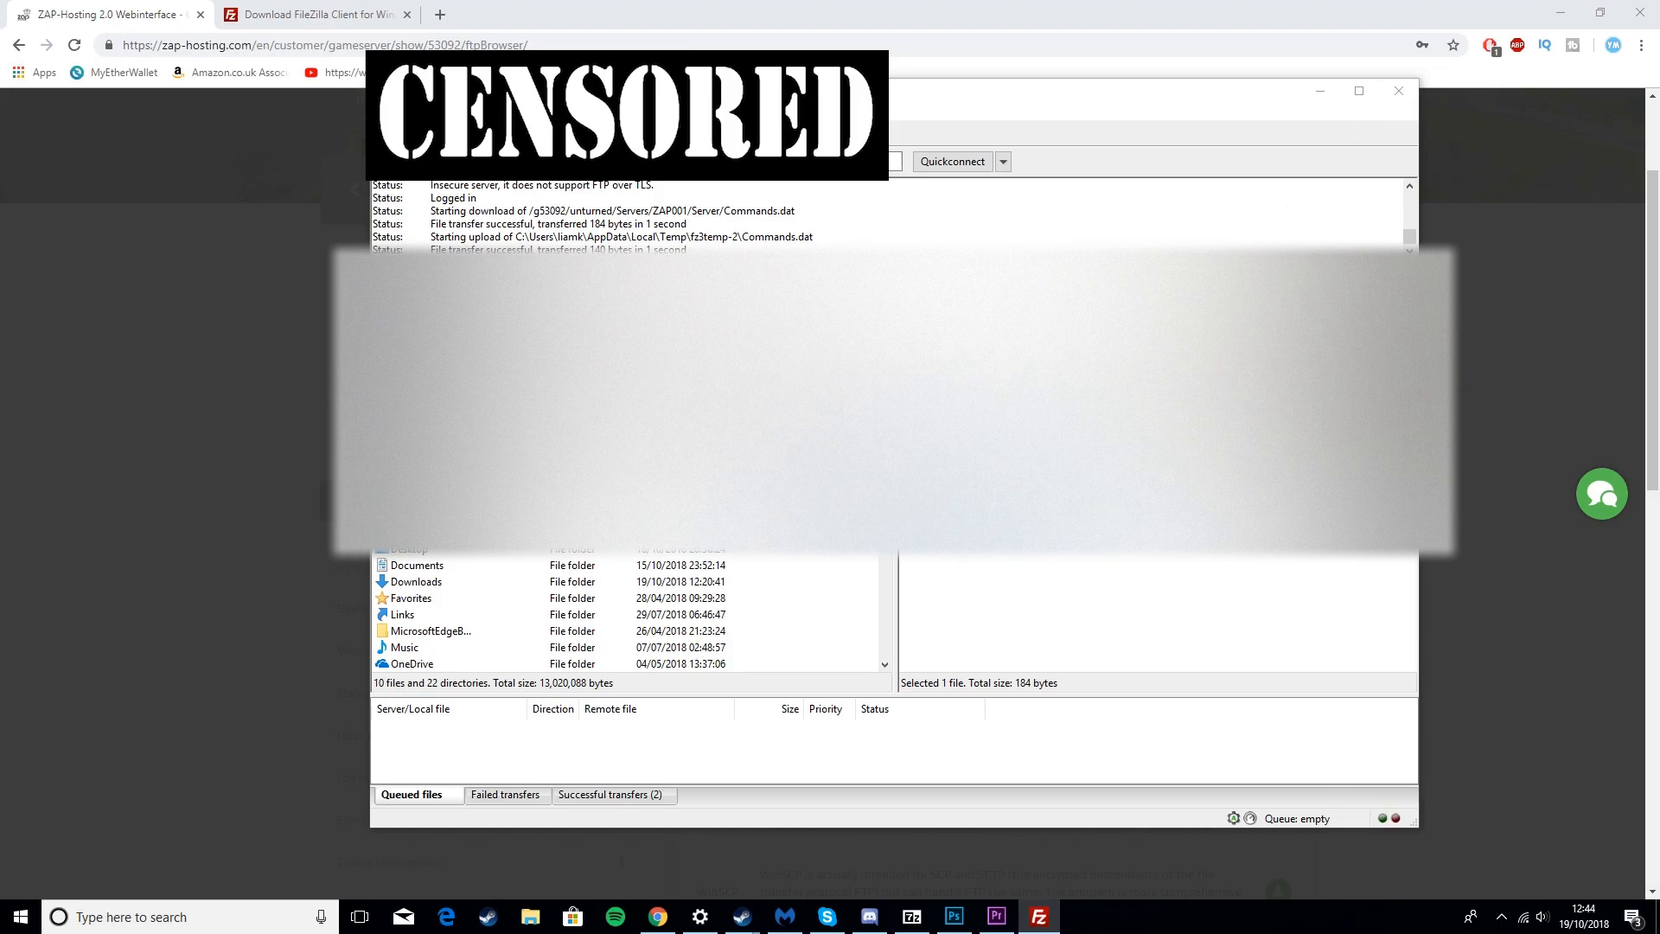
key(Escape)
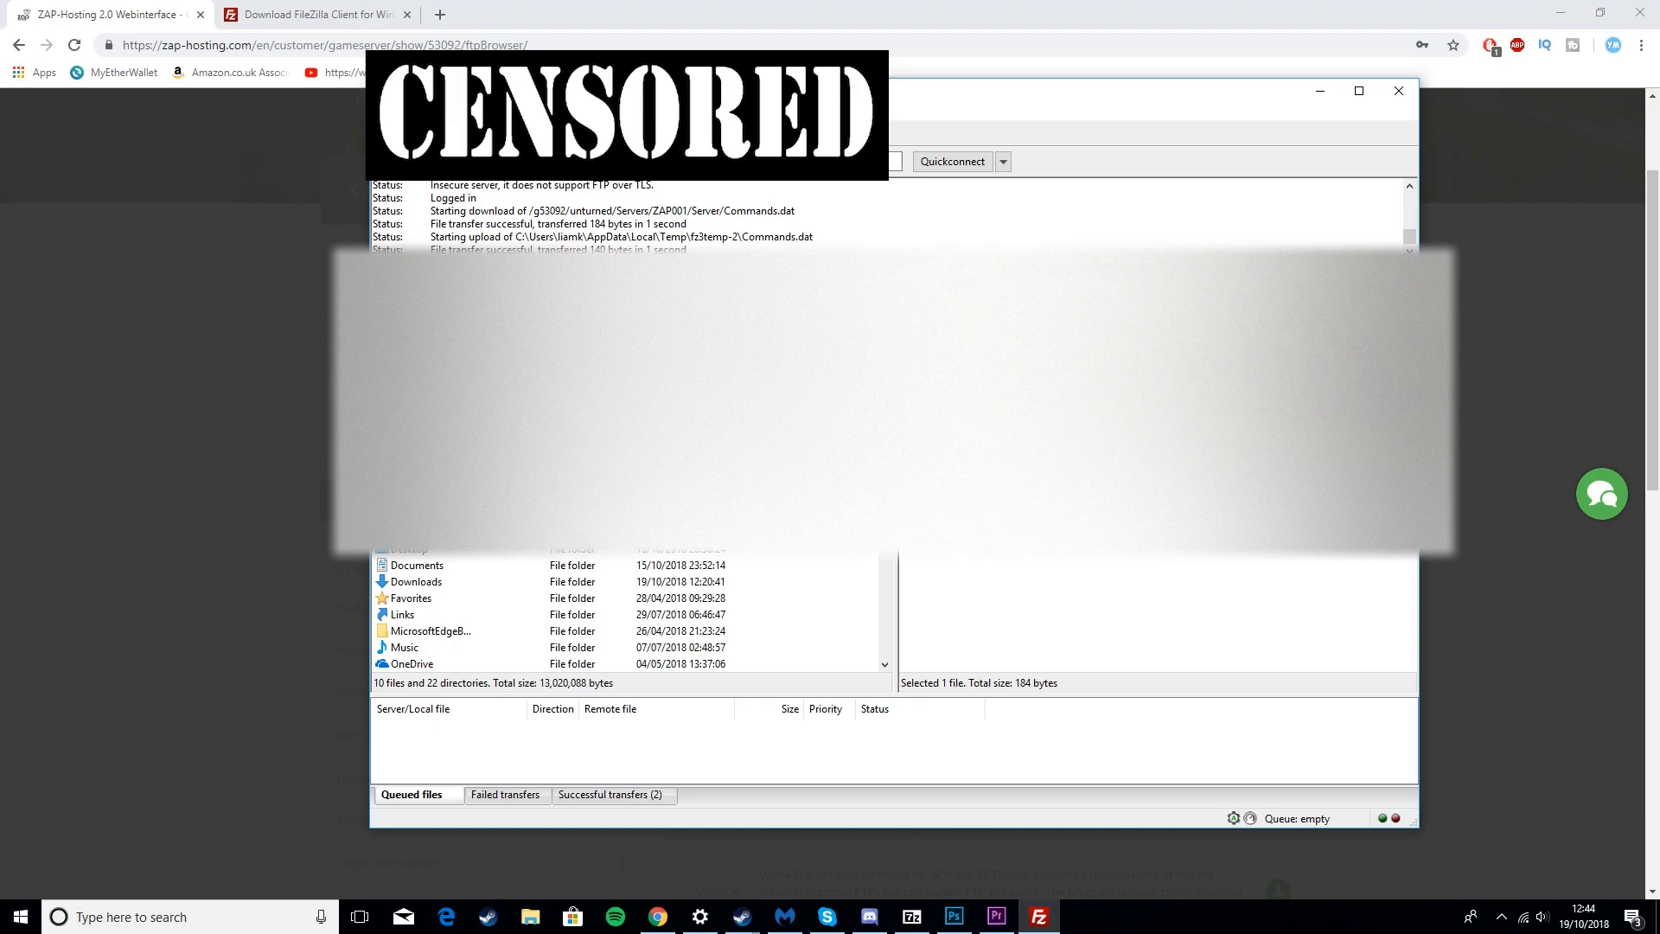
click(610, 794)
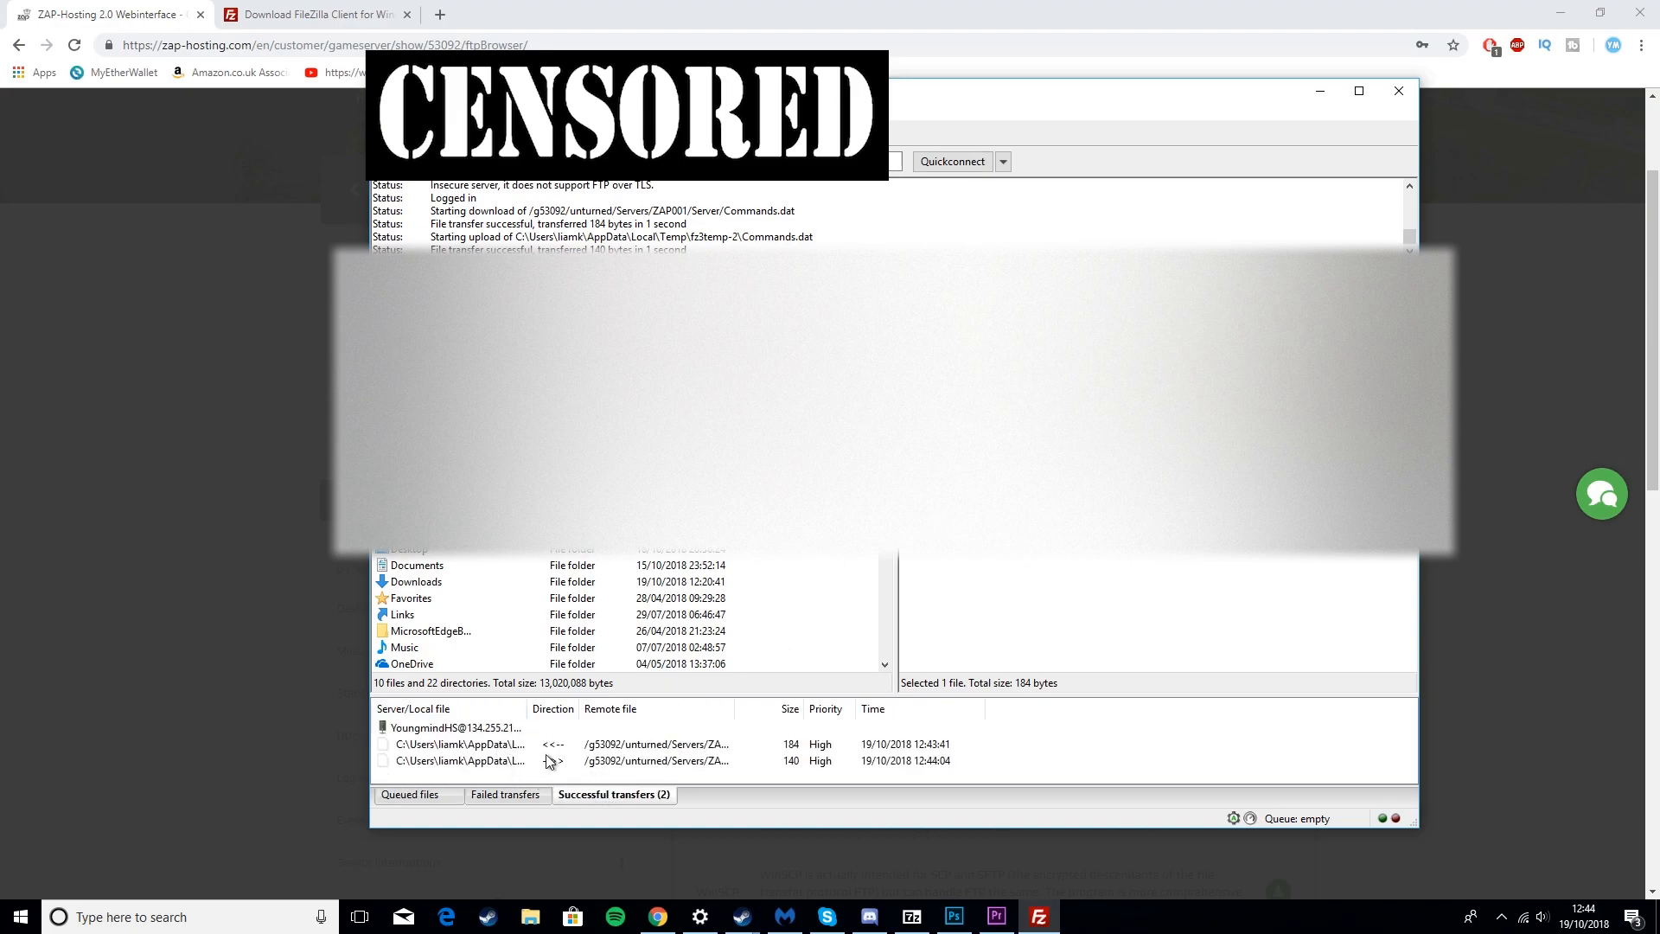
click(1395, 97)
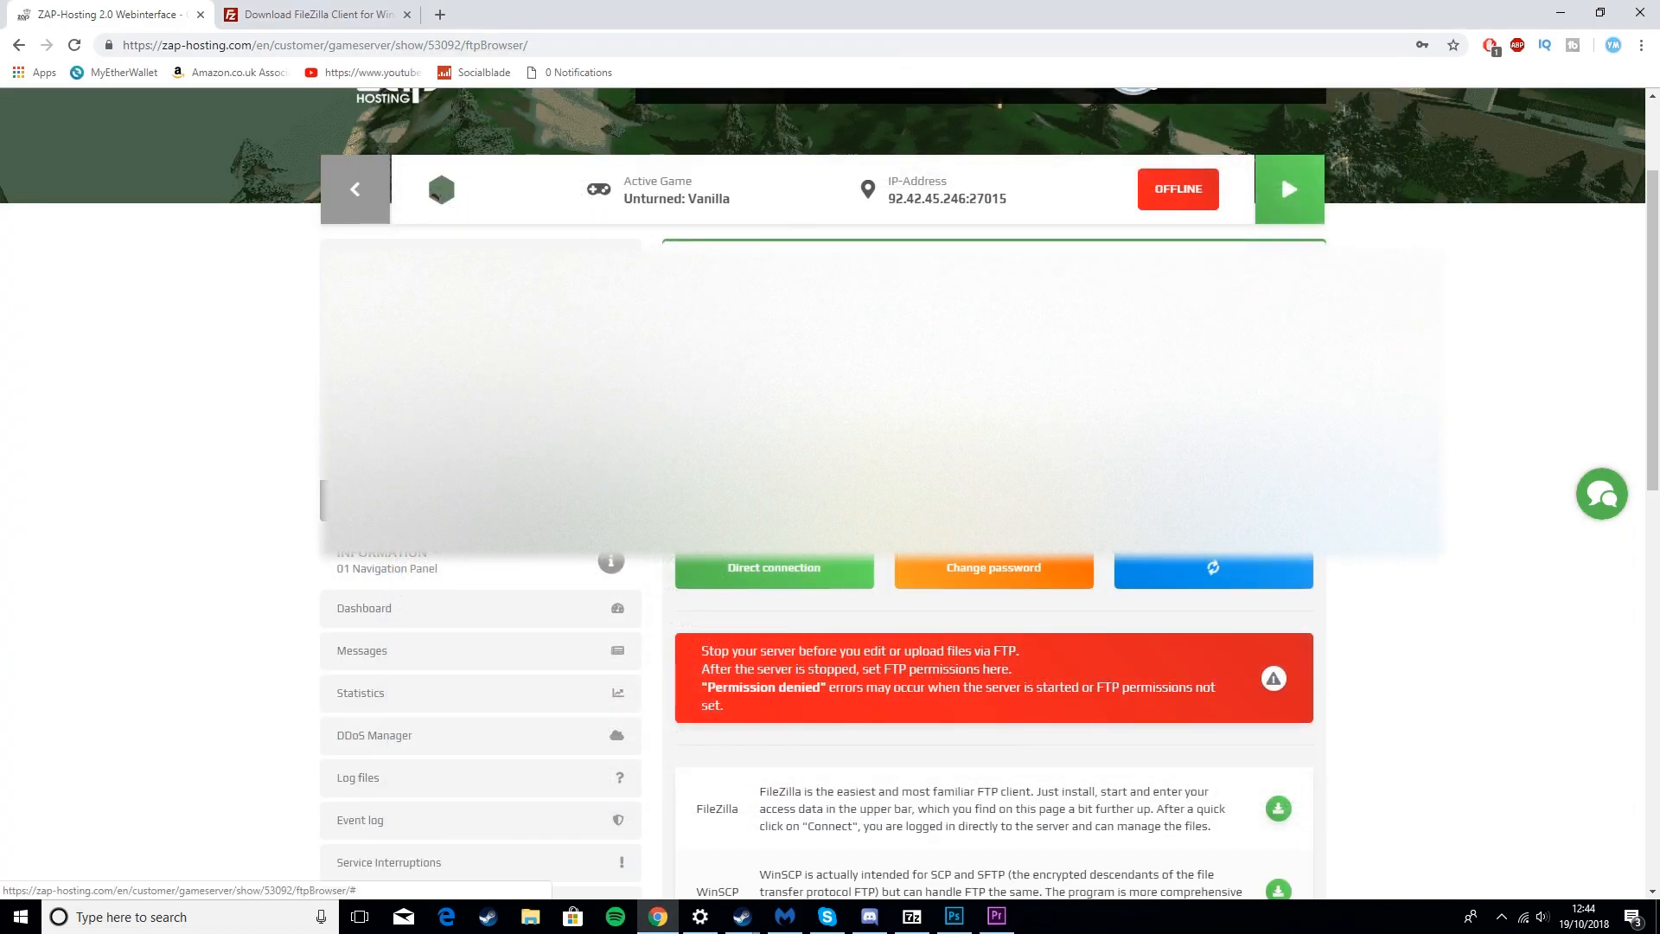
- Return to the gameserver's overview in the ZAP-Hosting web interface, start the server and reload the page
click(368, 192)
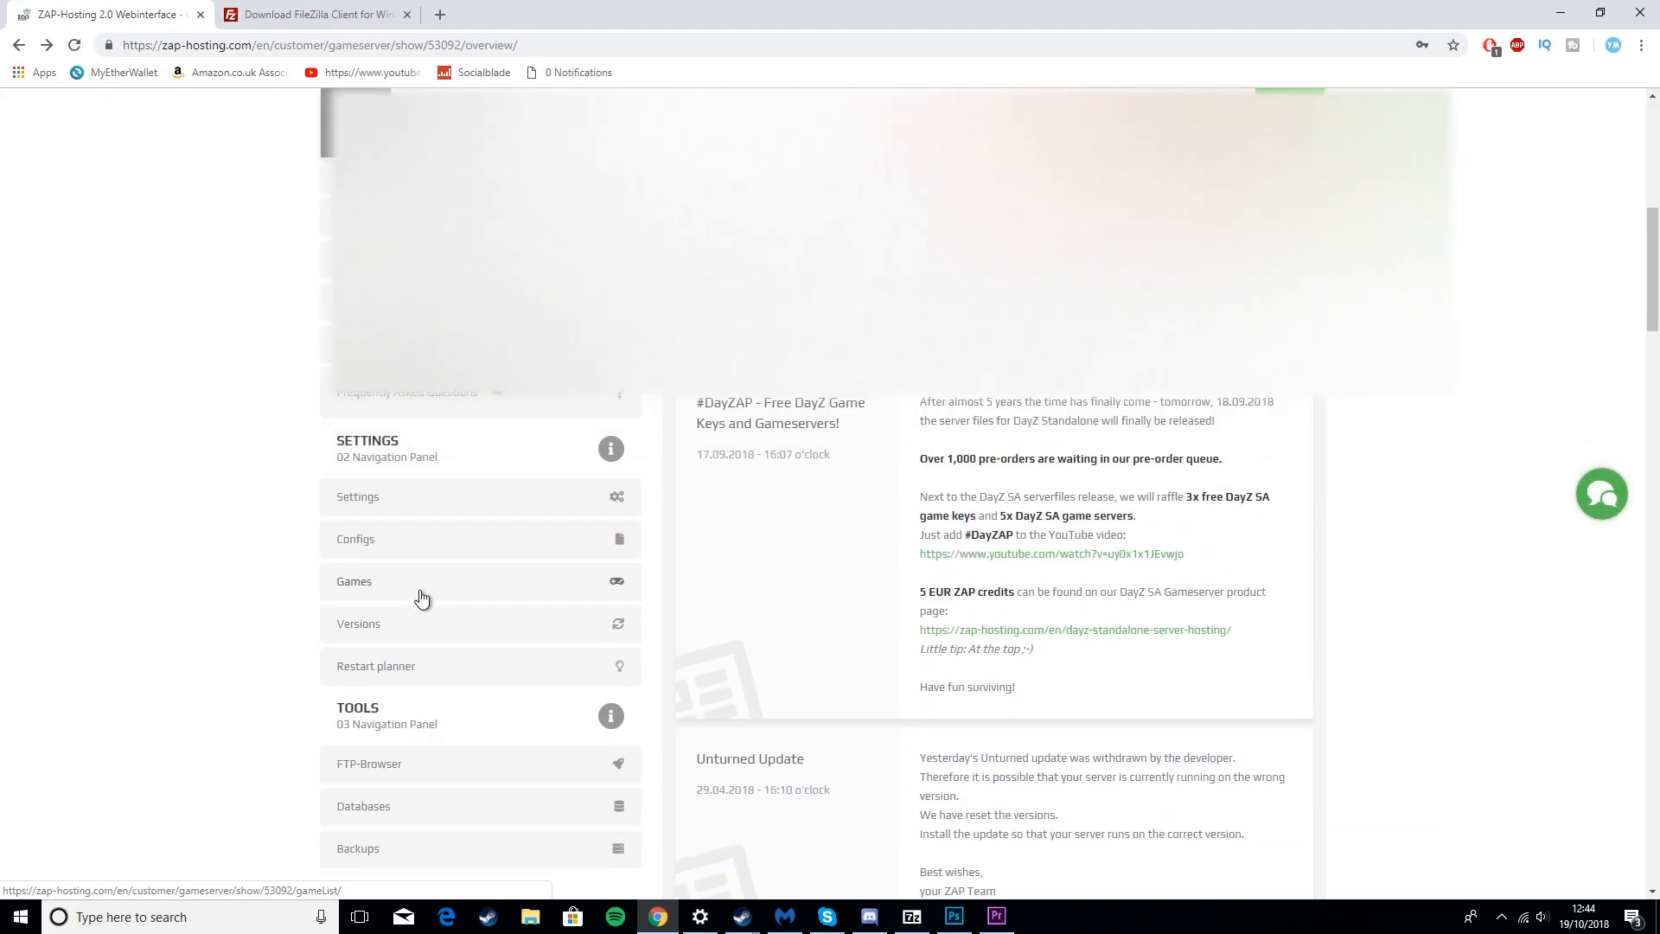
scroll(477, 491, up, 3)
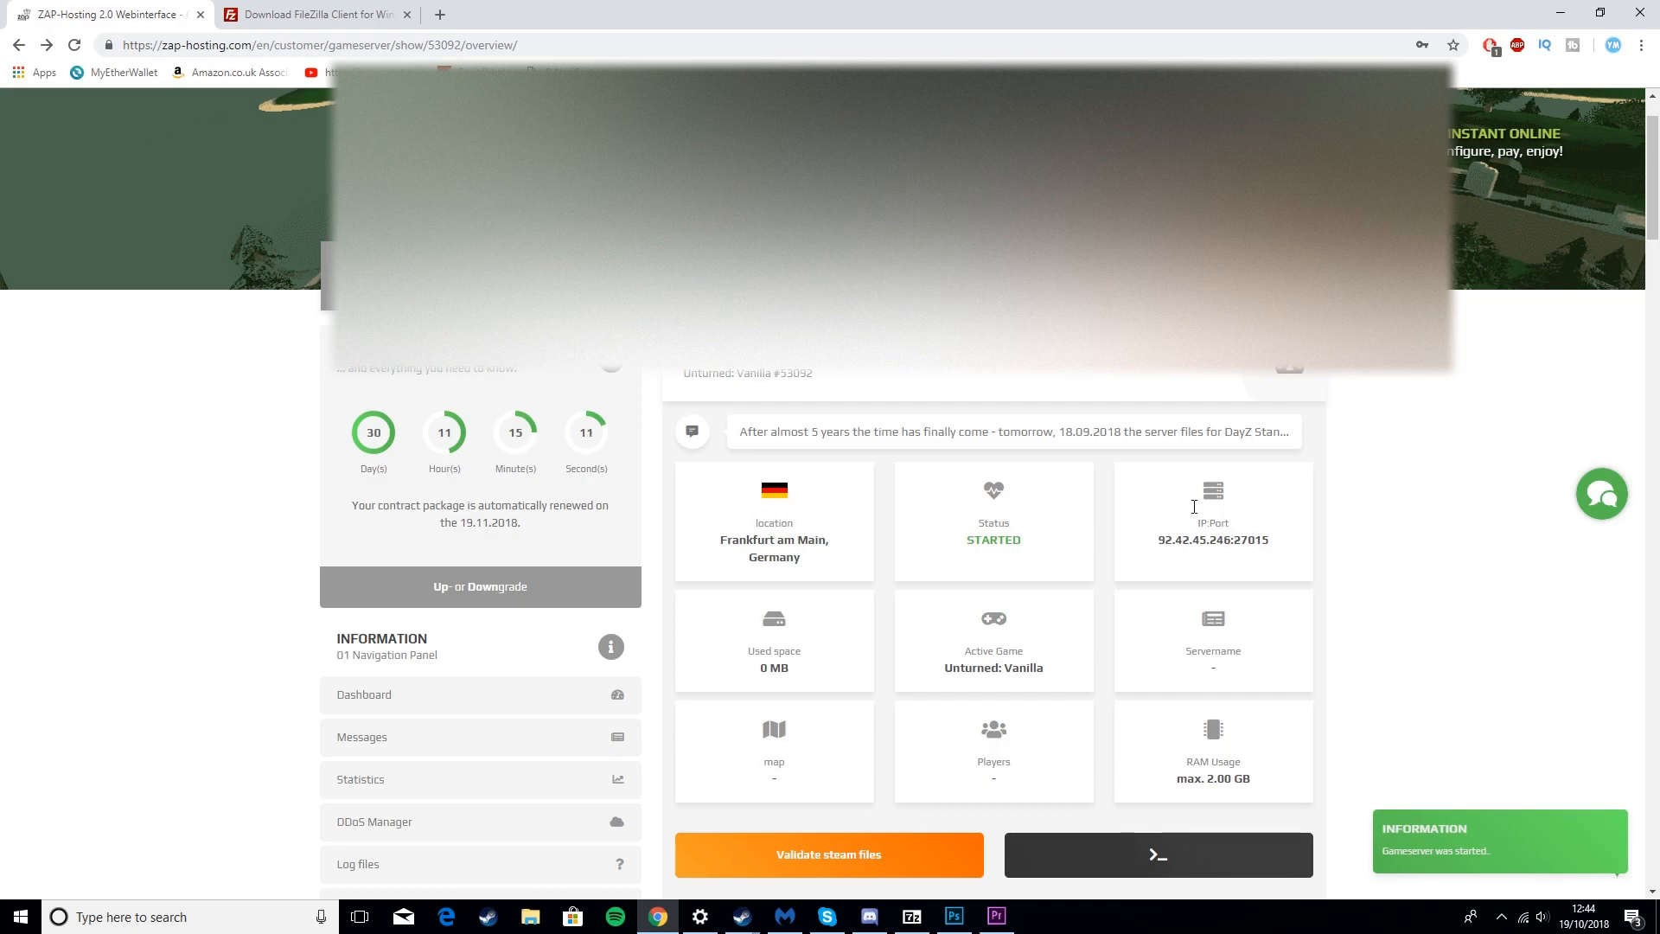
click(75, 47)
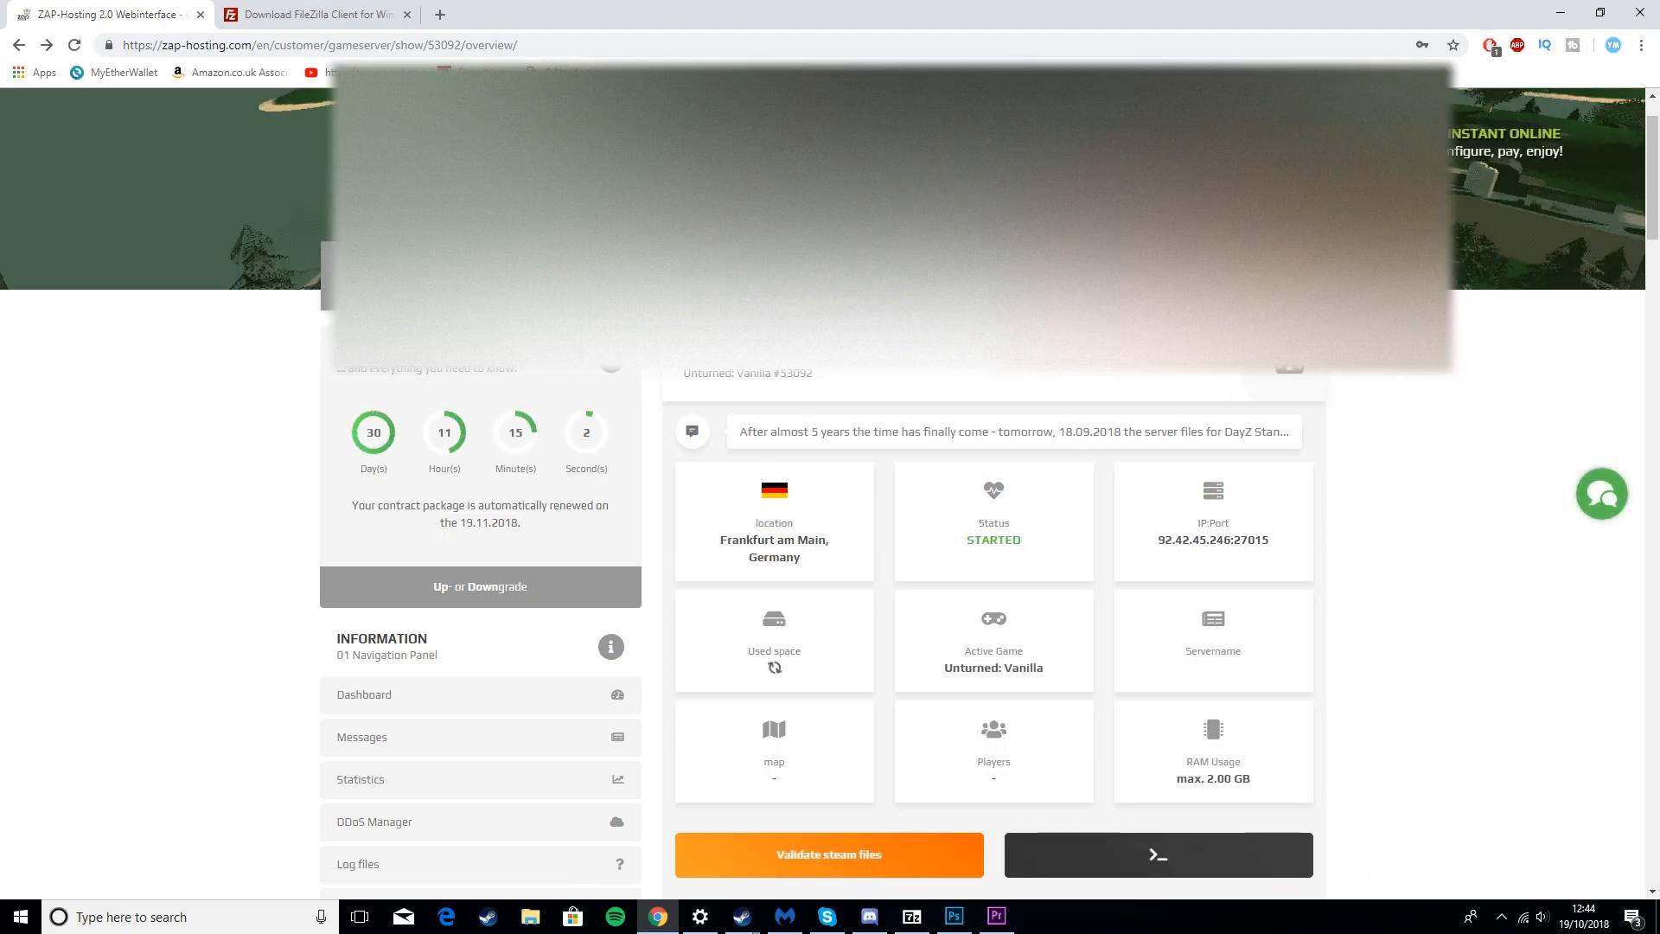
scroll(1038, 456, down, 1)
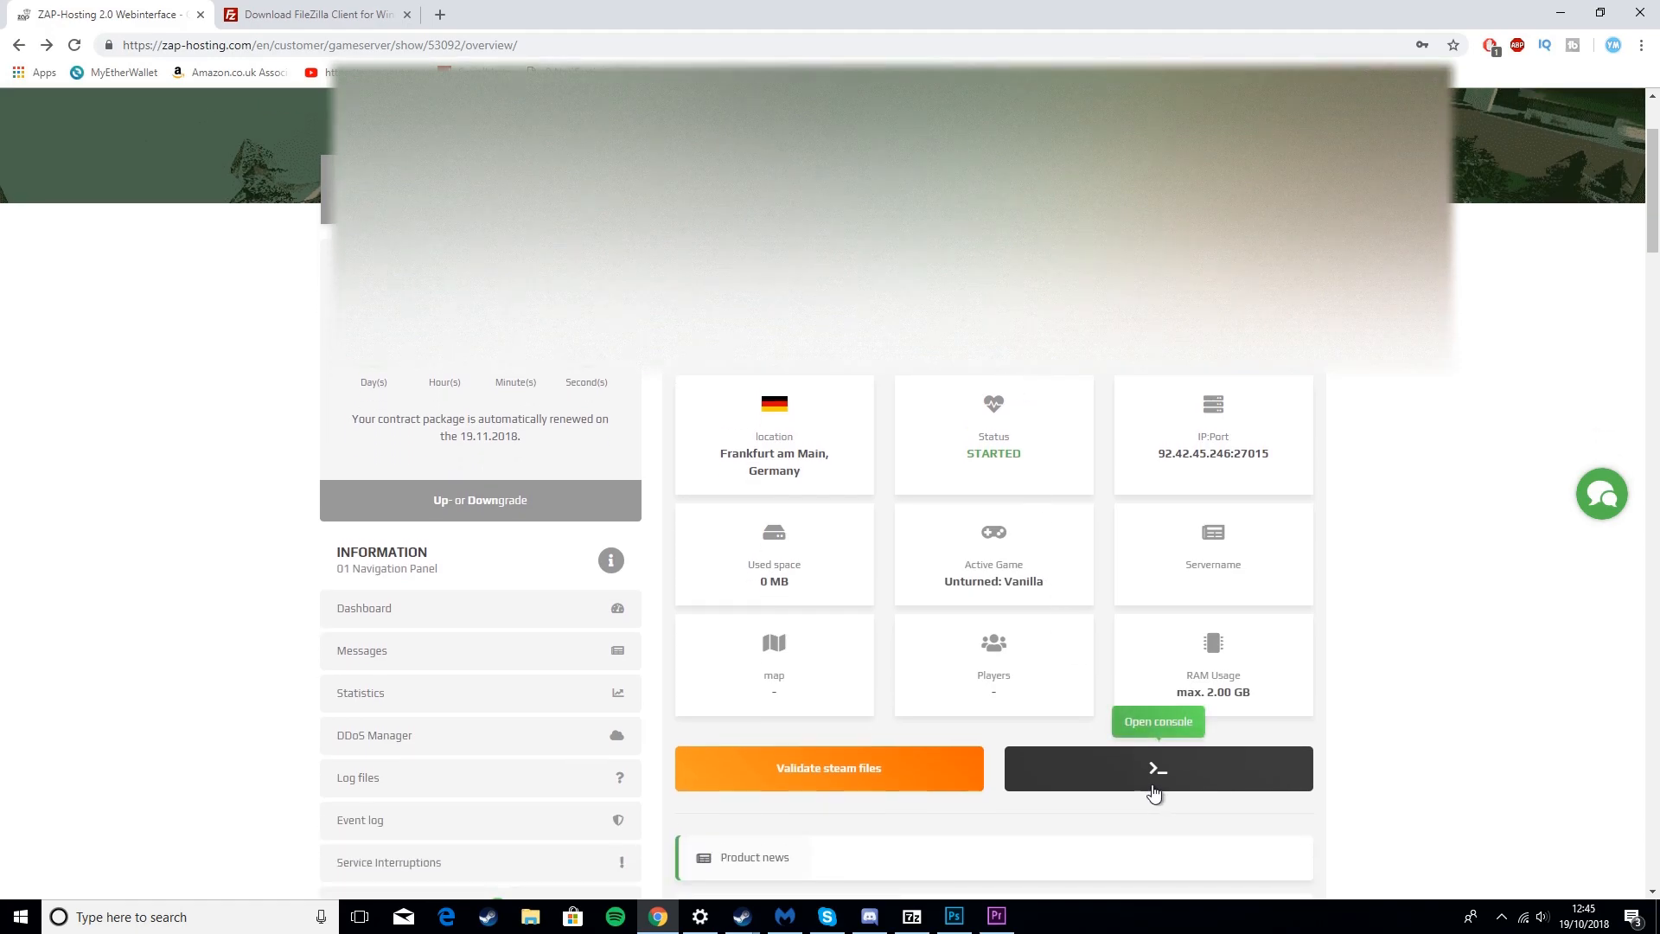
- Switch to Steam and launch Unturned from the game library
mouse_move(742, 917)
click(640, 830)
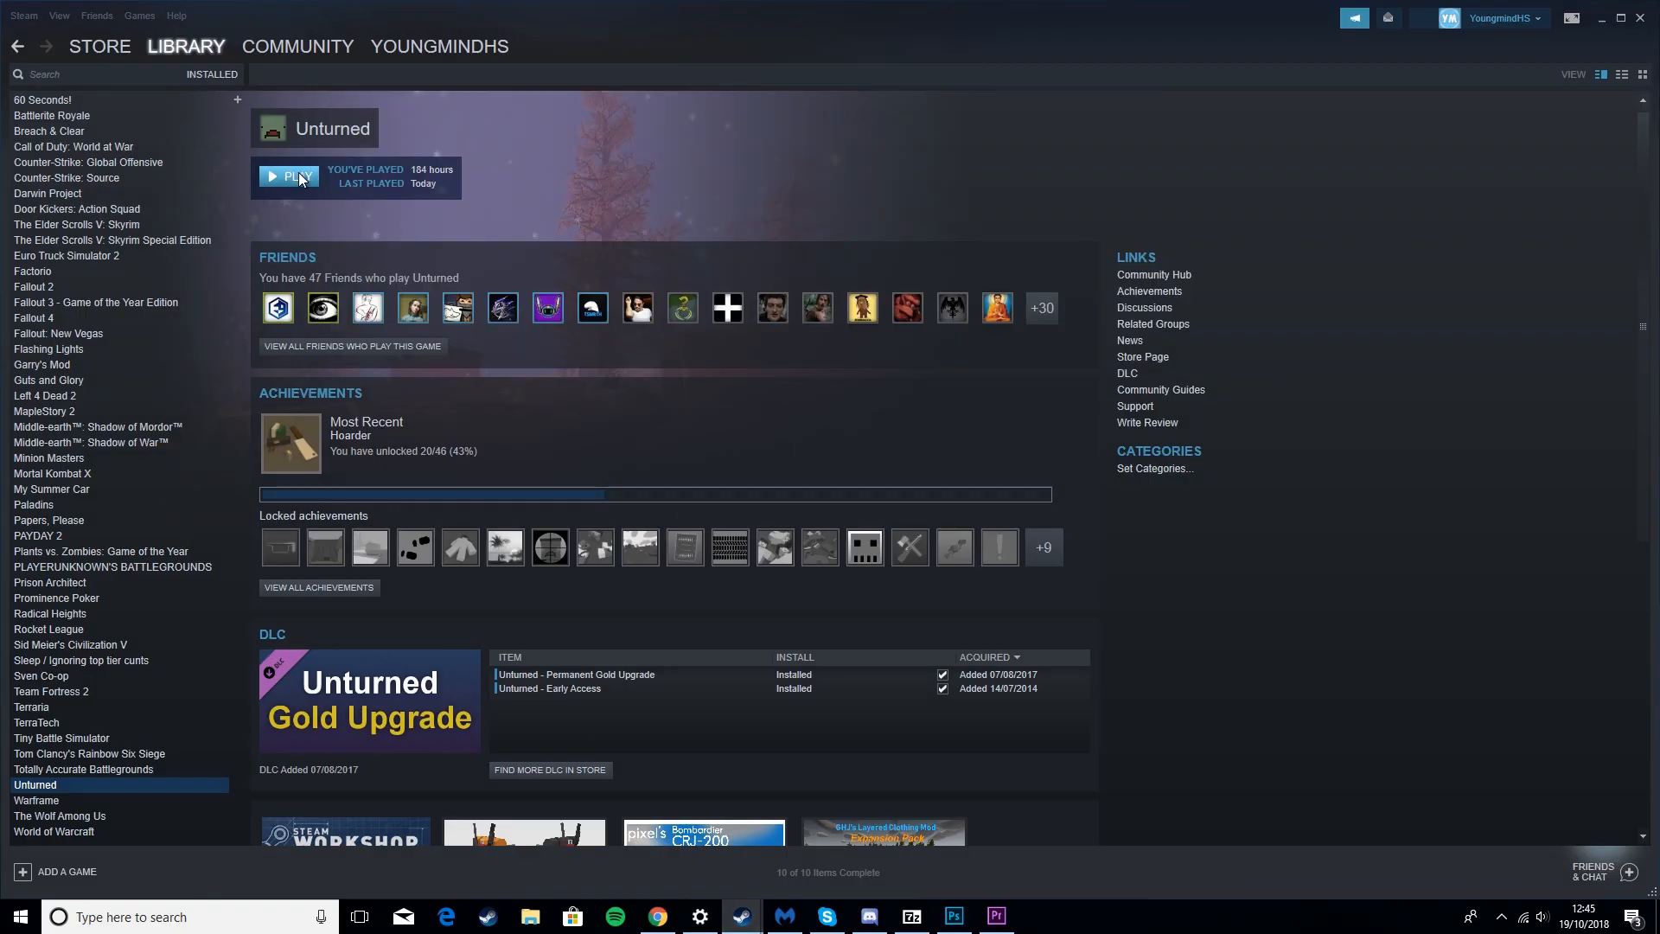
click(299, 177)
click(834, 515)
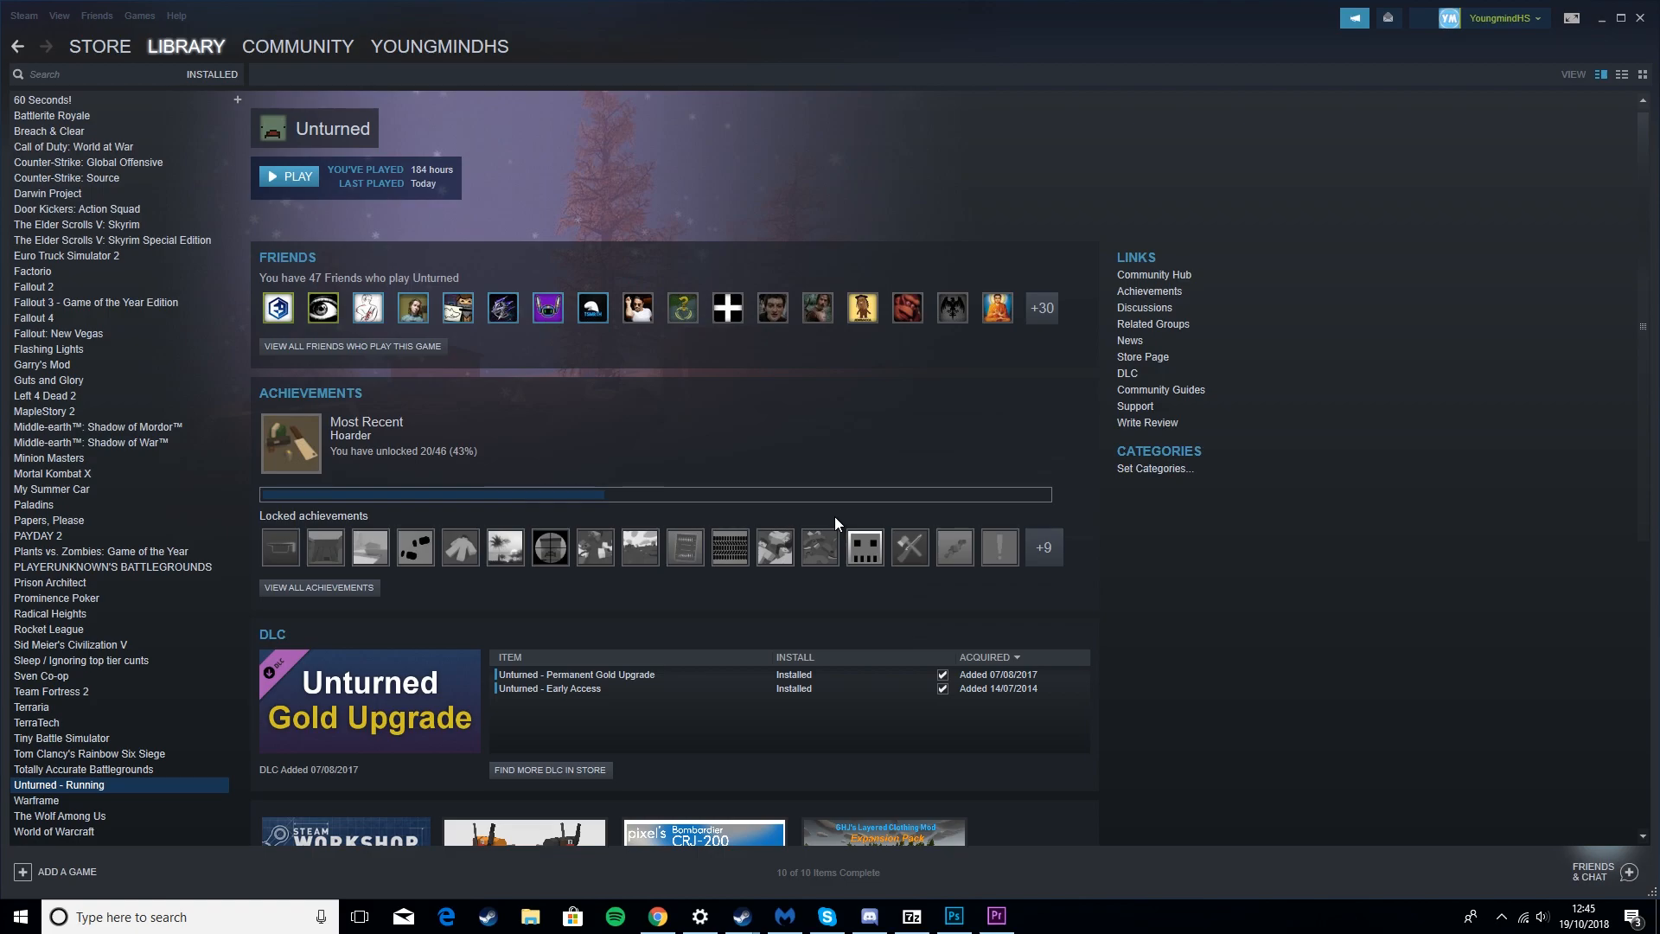
- Switch back to the ZAP-Hosting page in the browser, view the gameserver's console output and close the console
click(657, 917)
click(1159, 774)
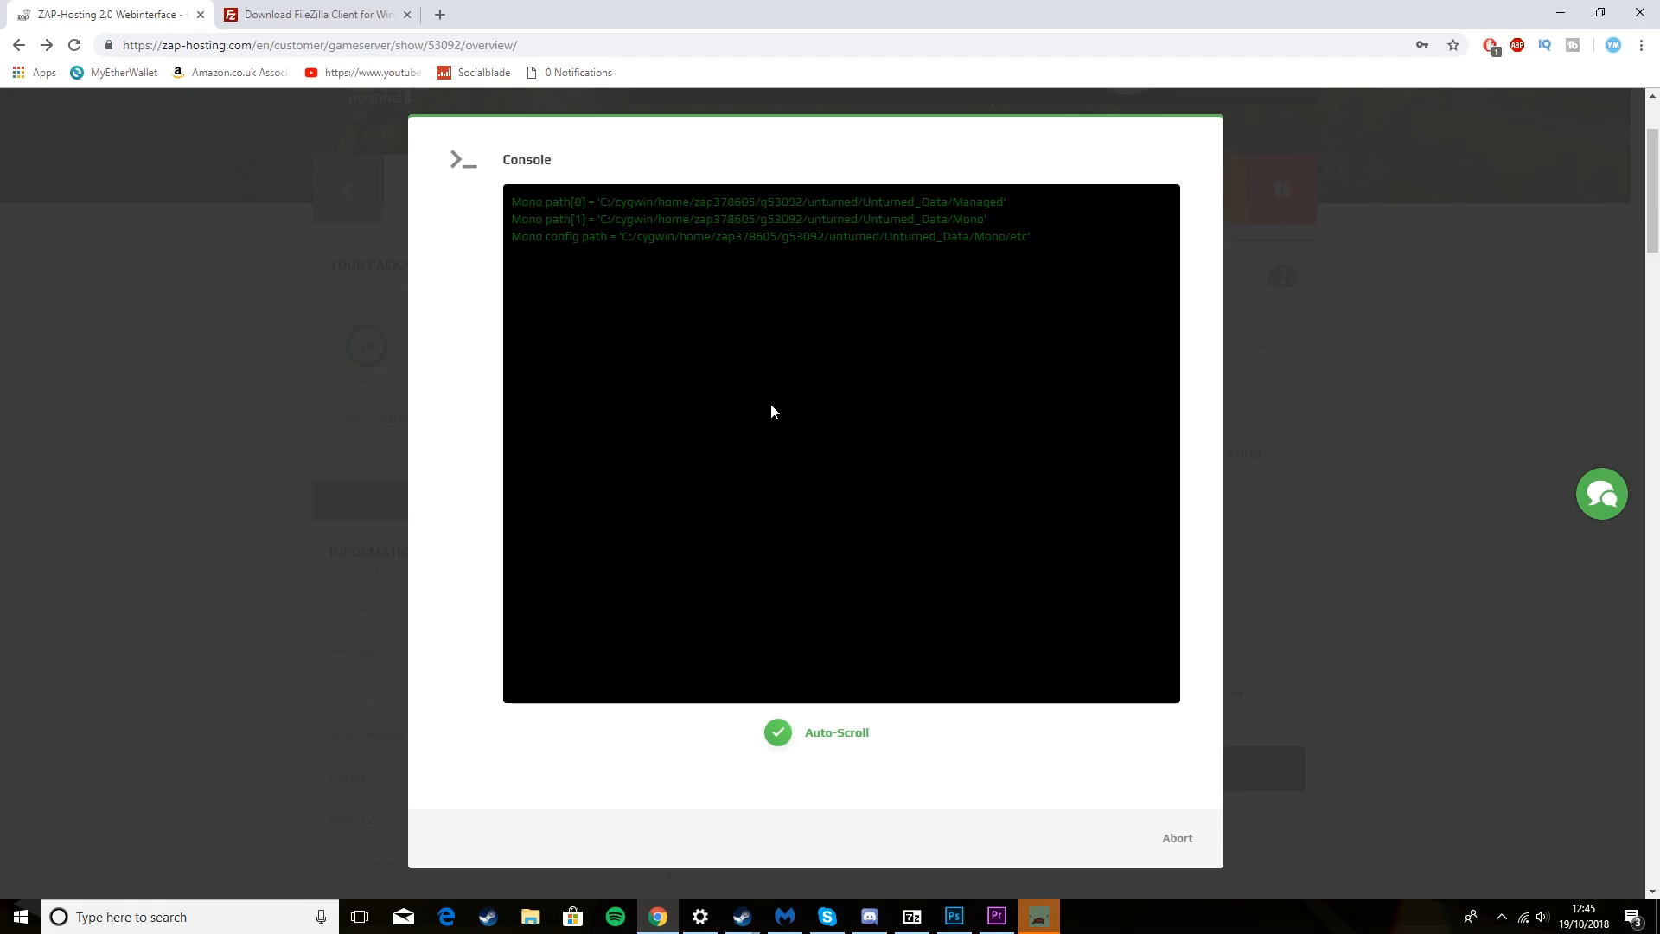
click(1178, 843)
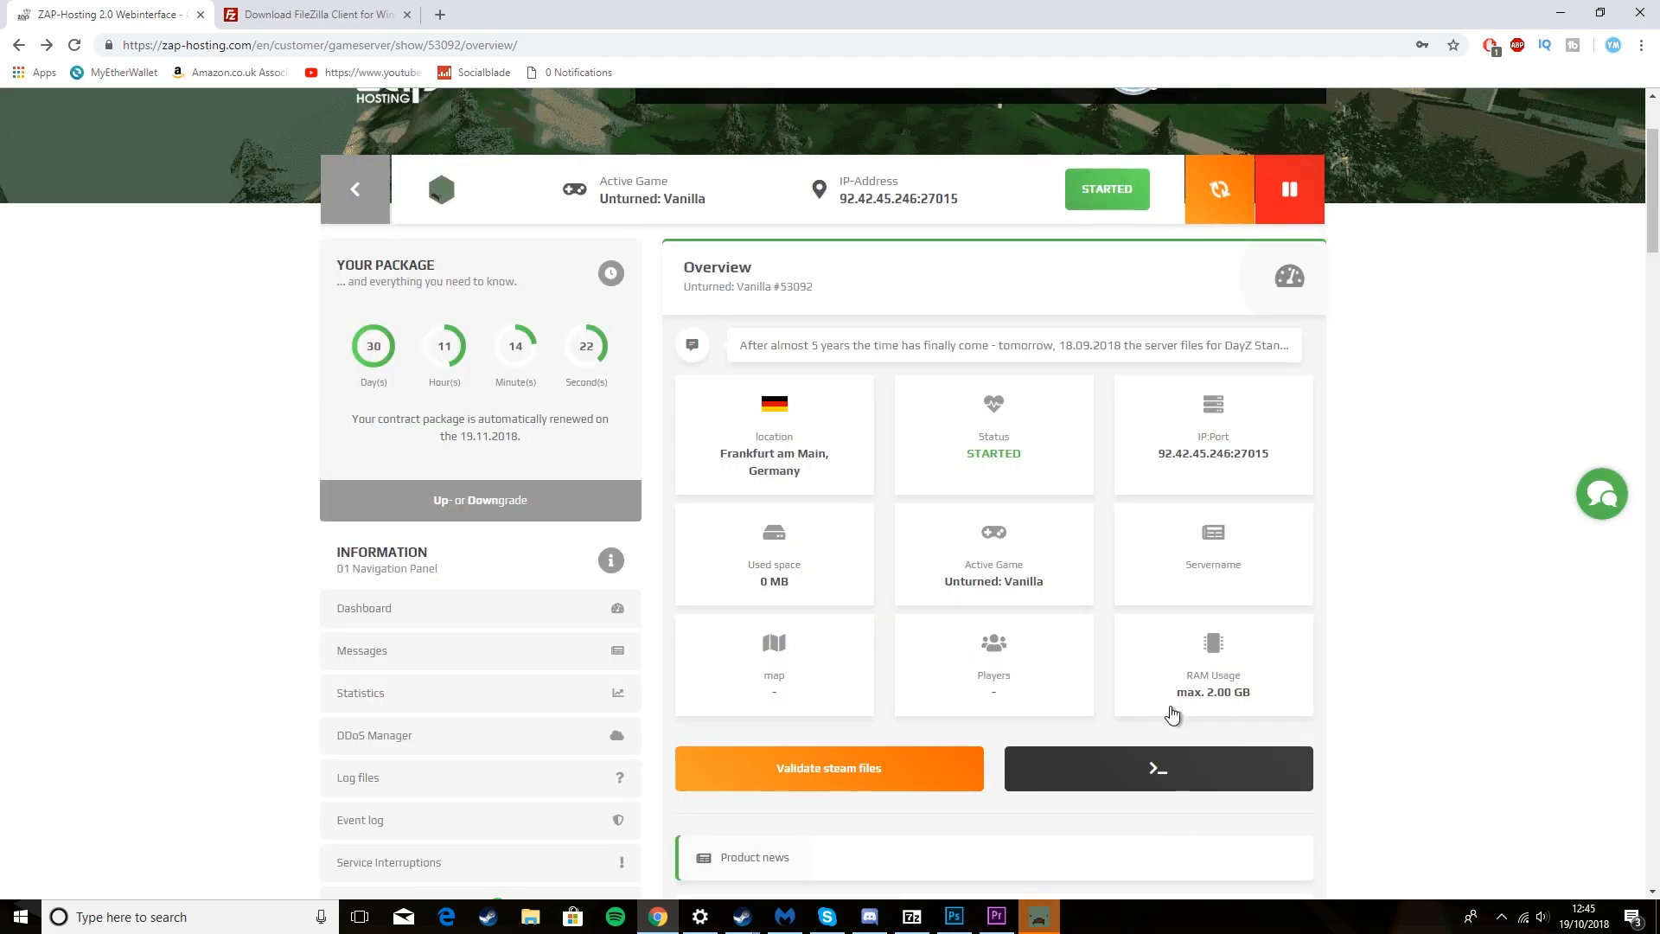
- Switch to Unturned, open the multiplayer server browser and search the Internet servers with the server name filter
click(1037, 918)
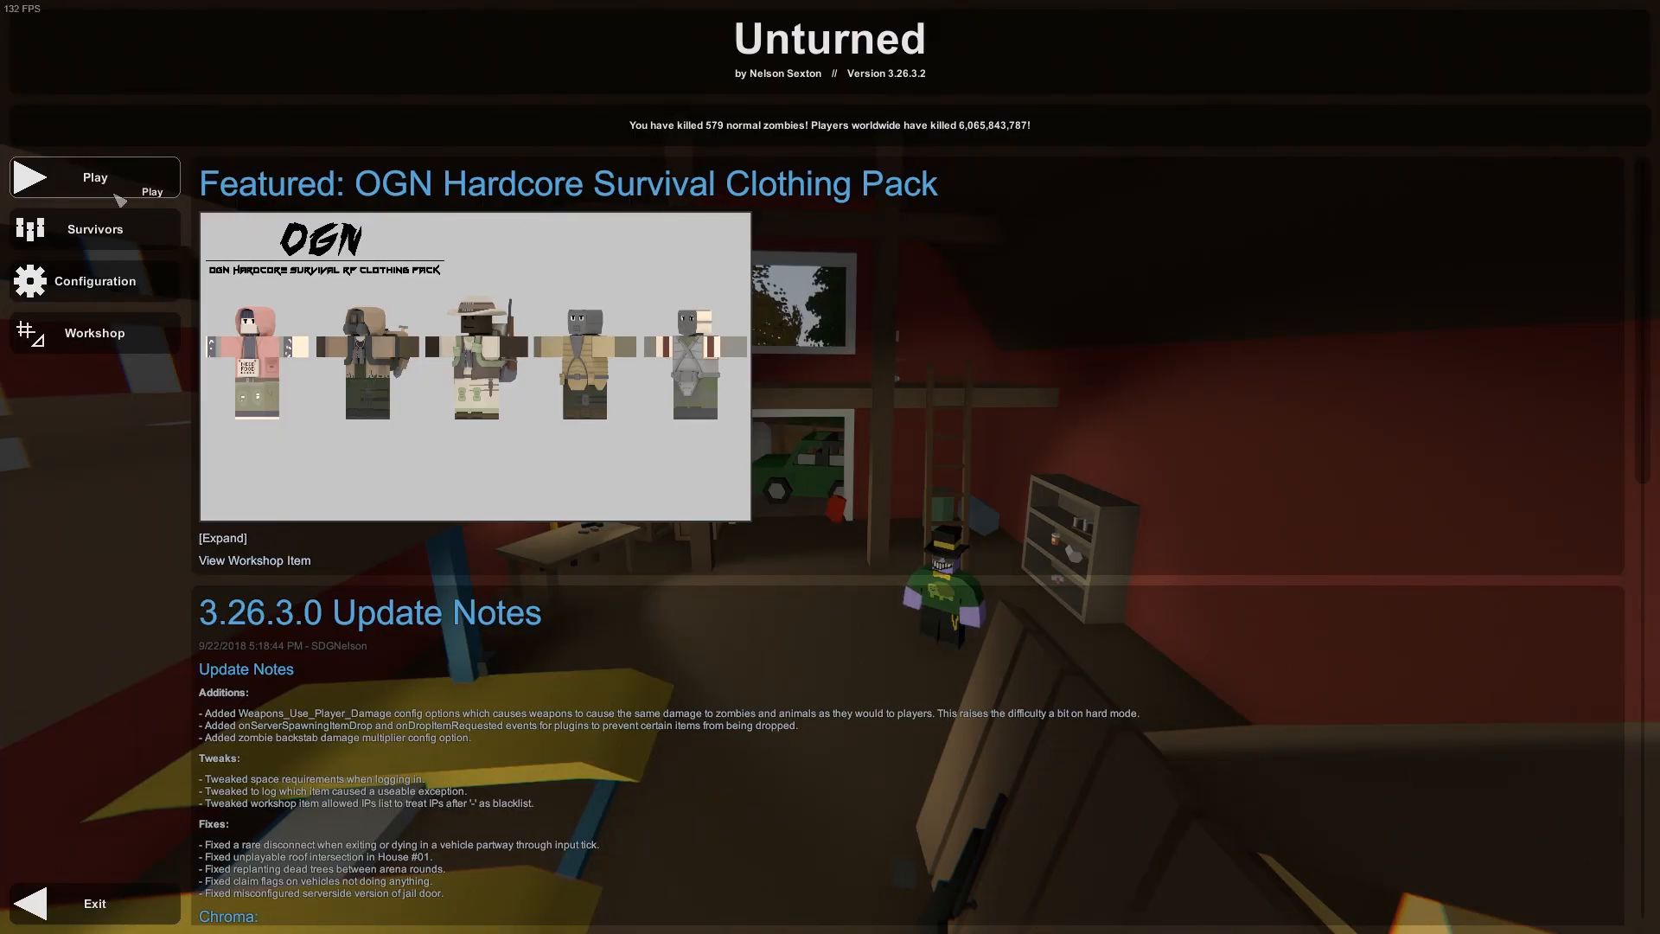
click(120, 197)
click(836, 523)
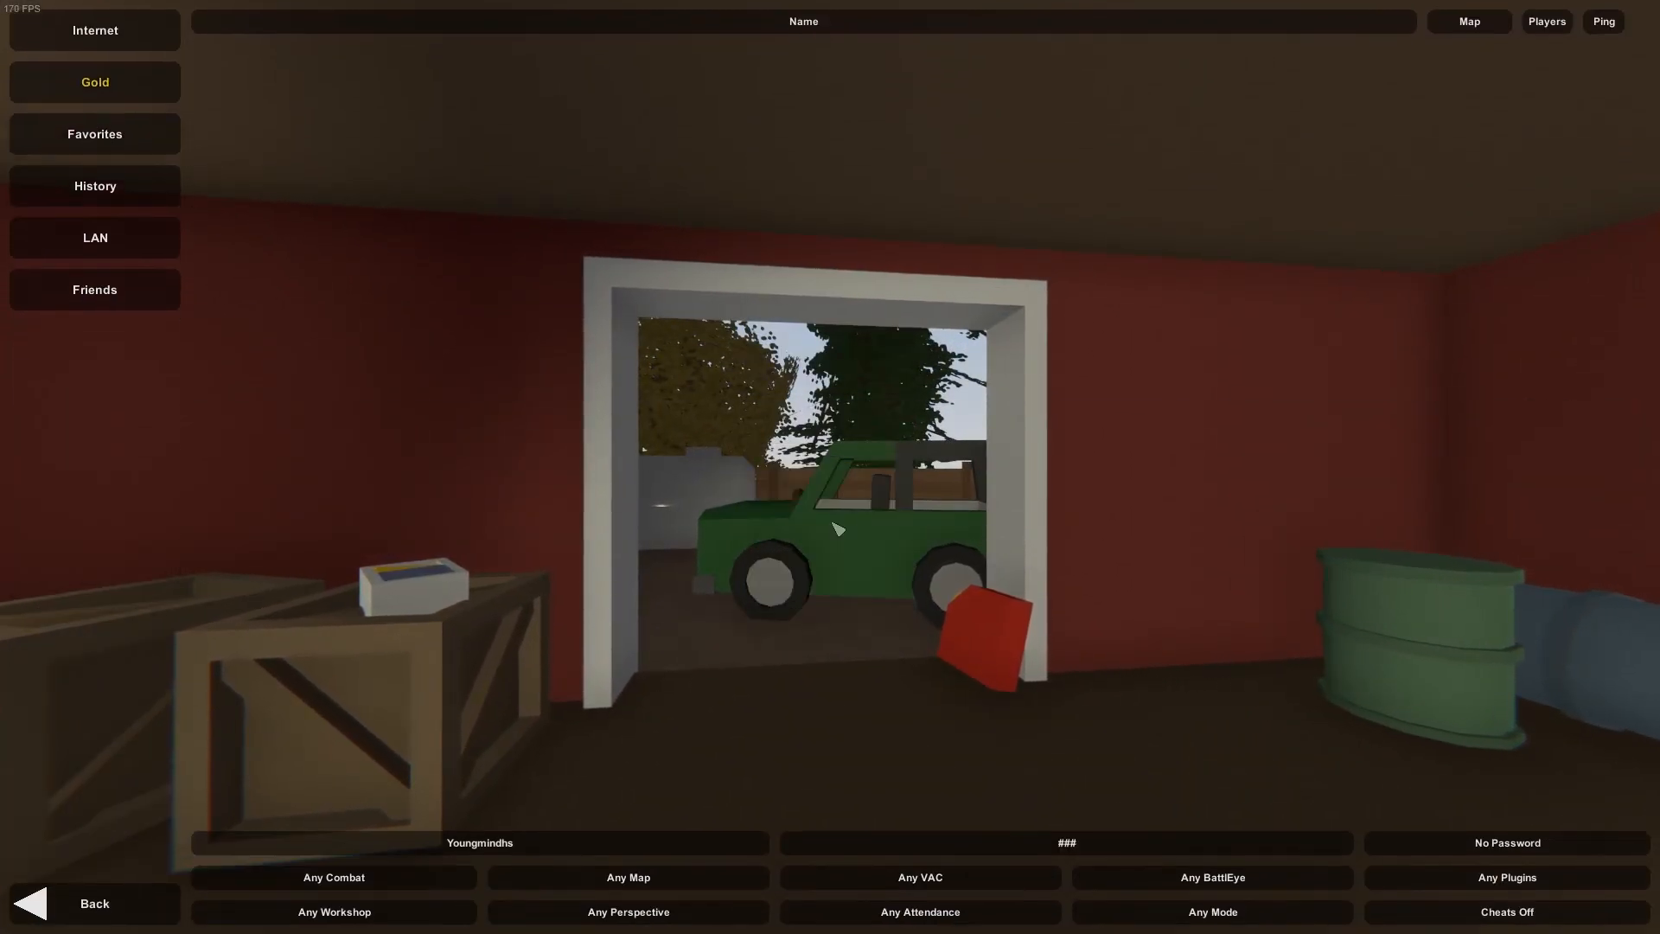
click(554, 853)
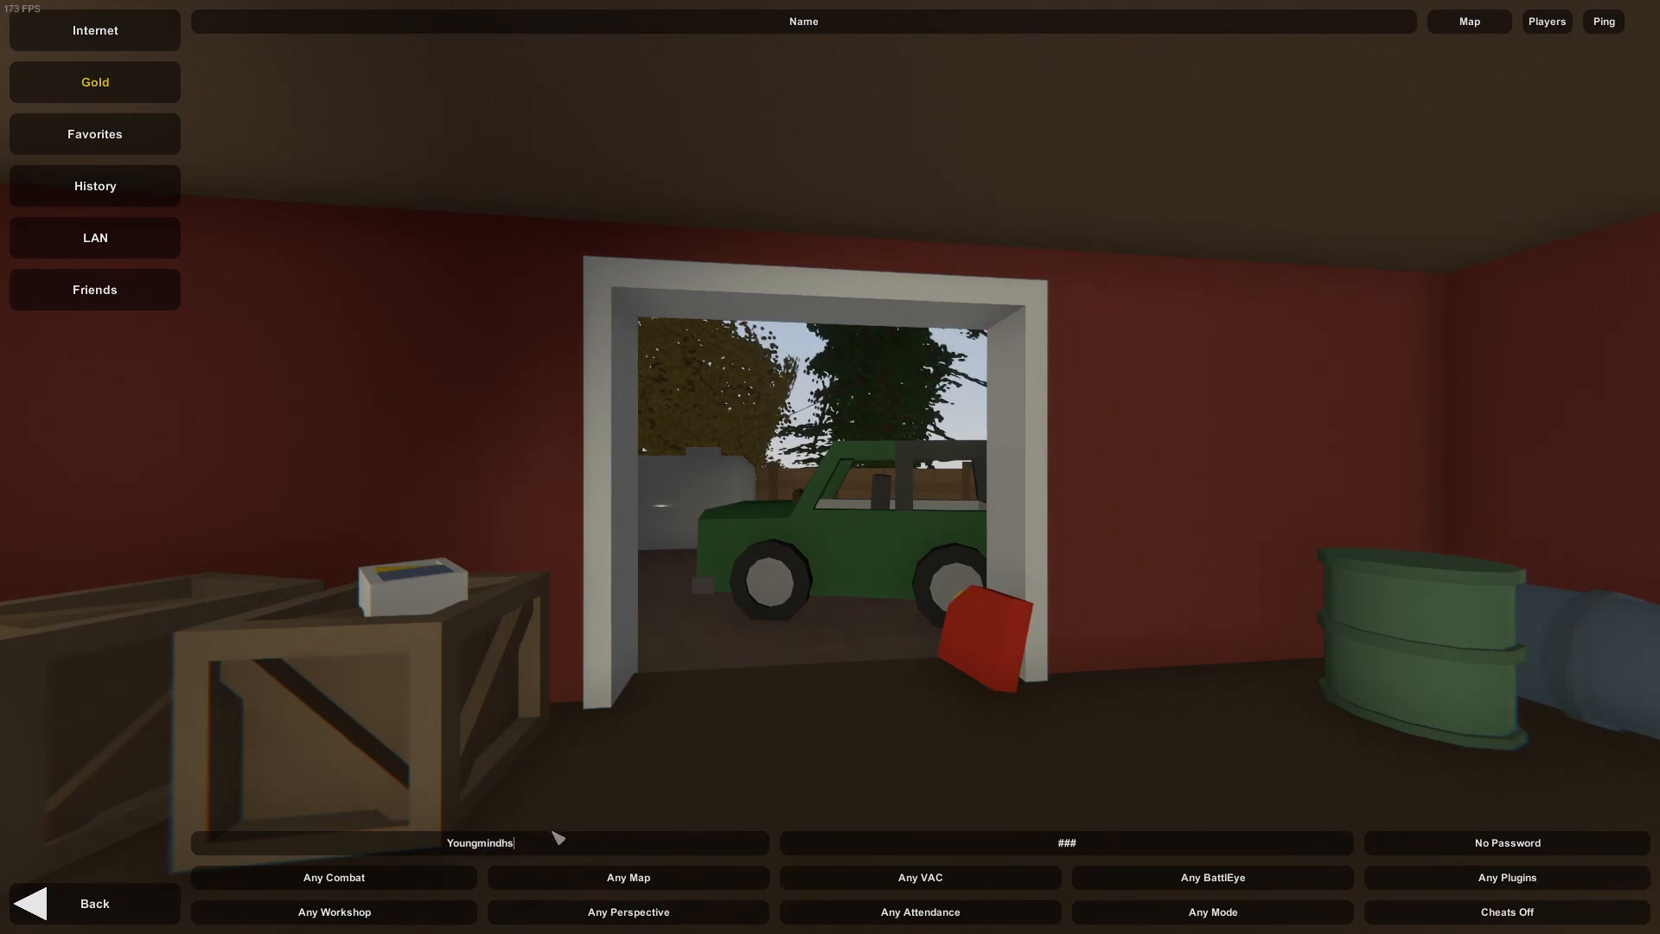
click(150, 22)
key(alt+Tab)
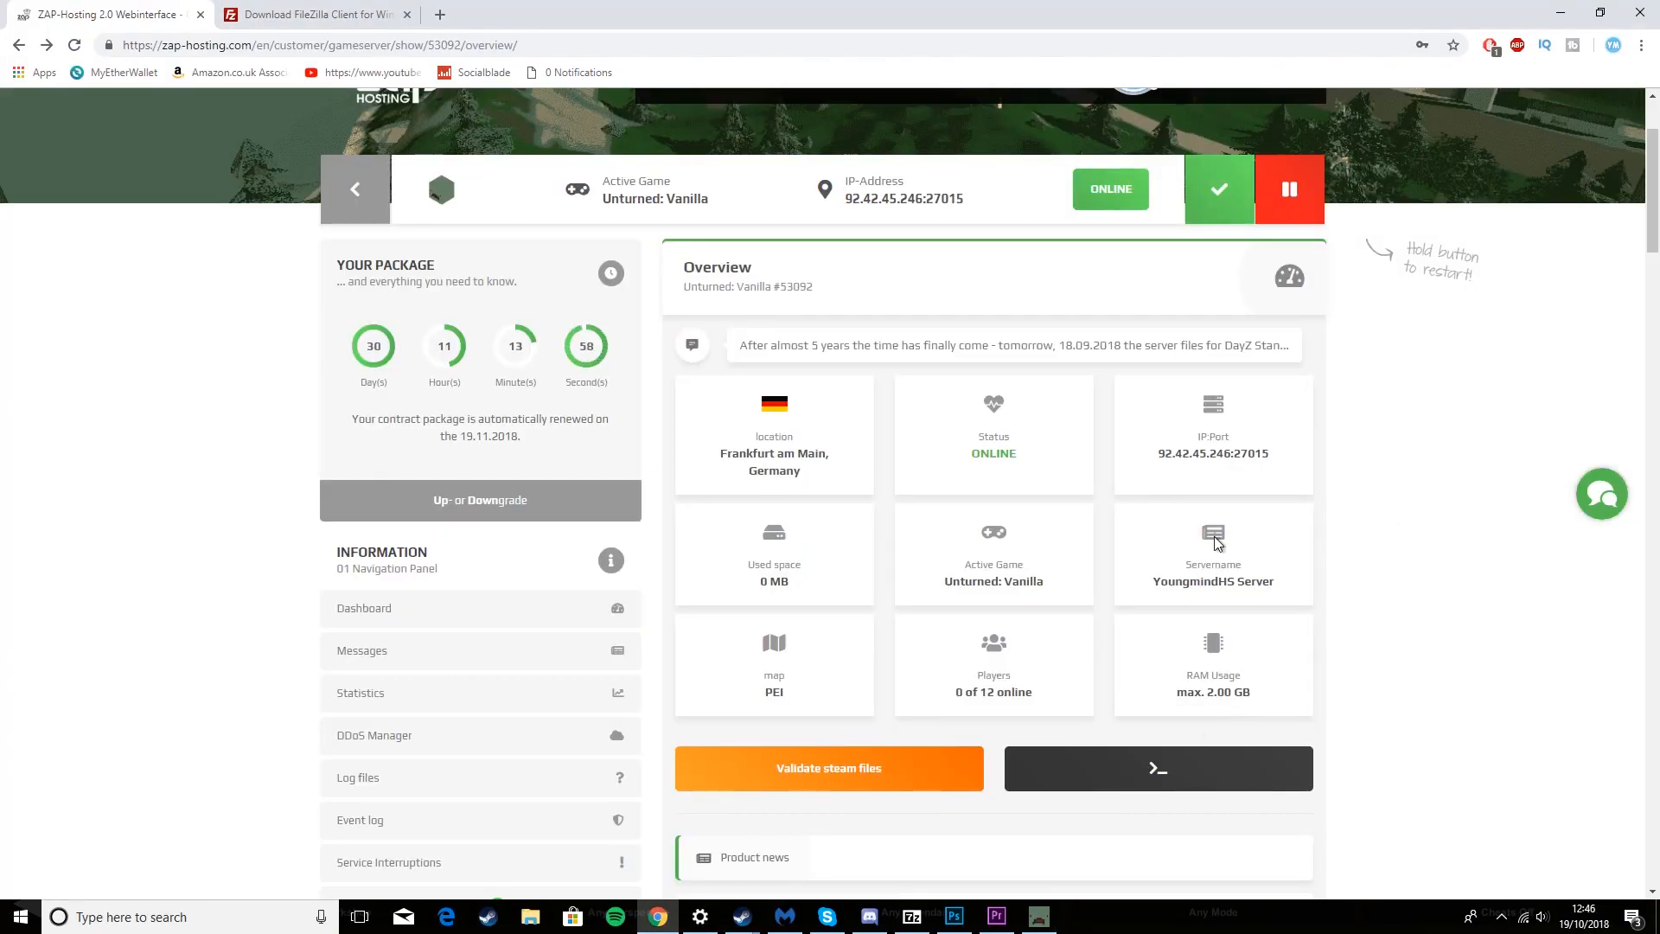
drag(1227, 582, 1258, 567)
click(1311, 530)
key(alt+Tab)
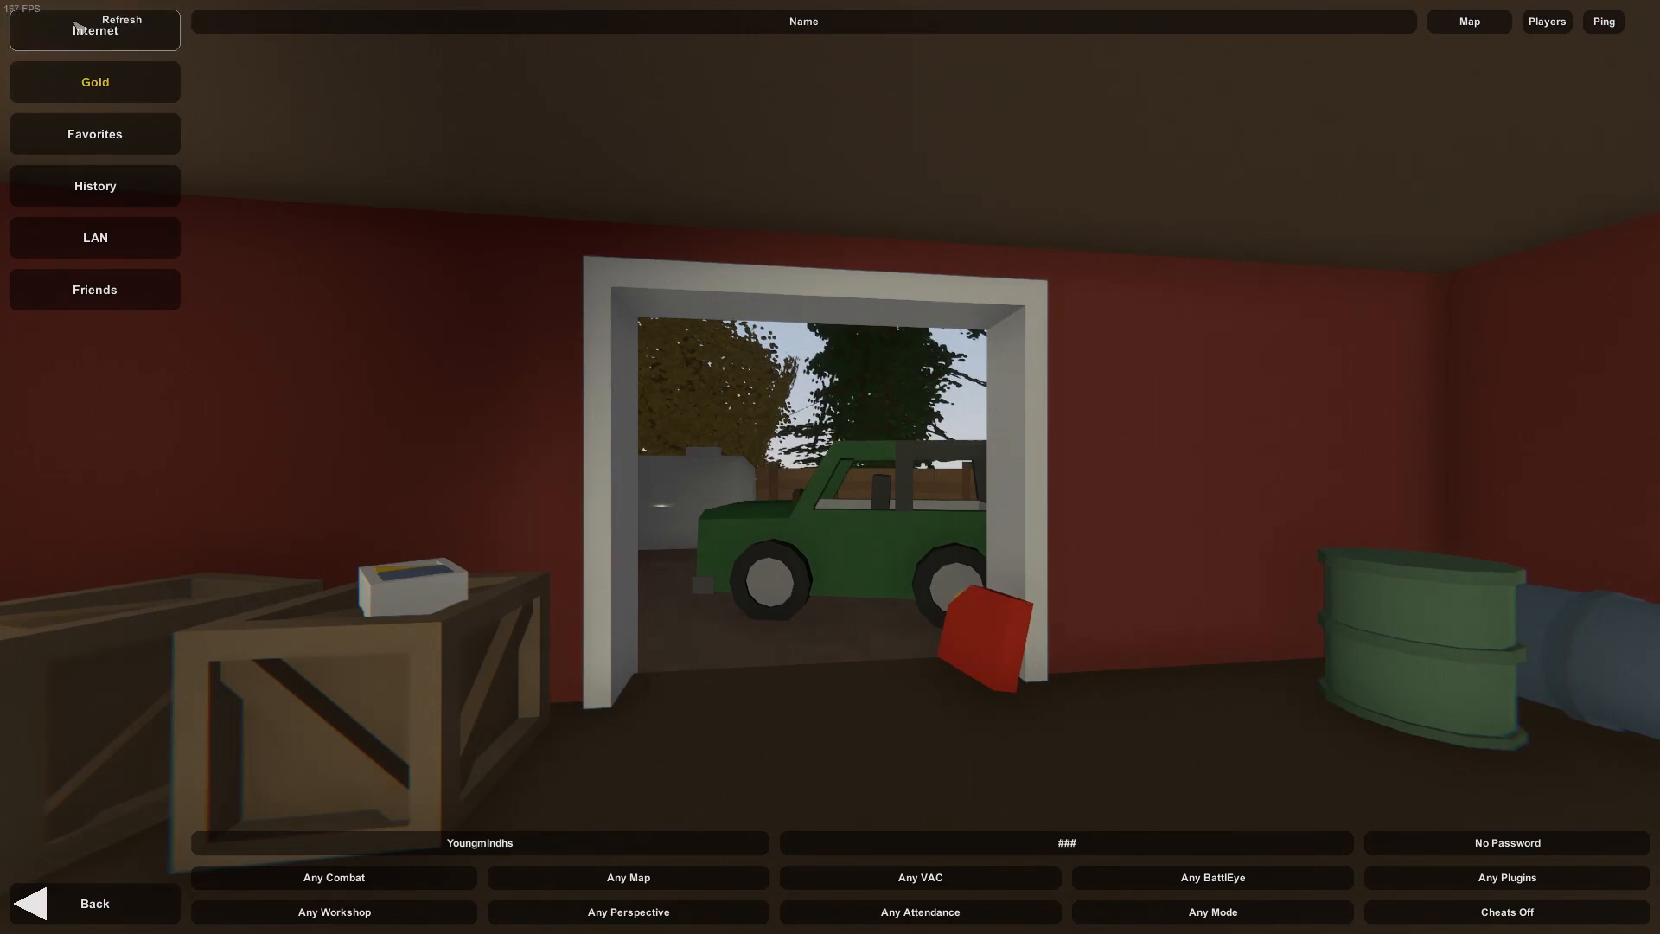
key(alt+Tab)
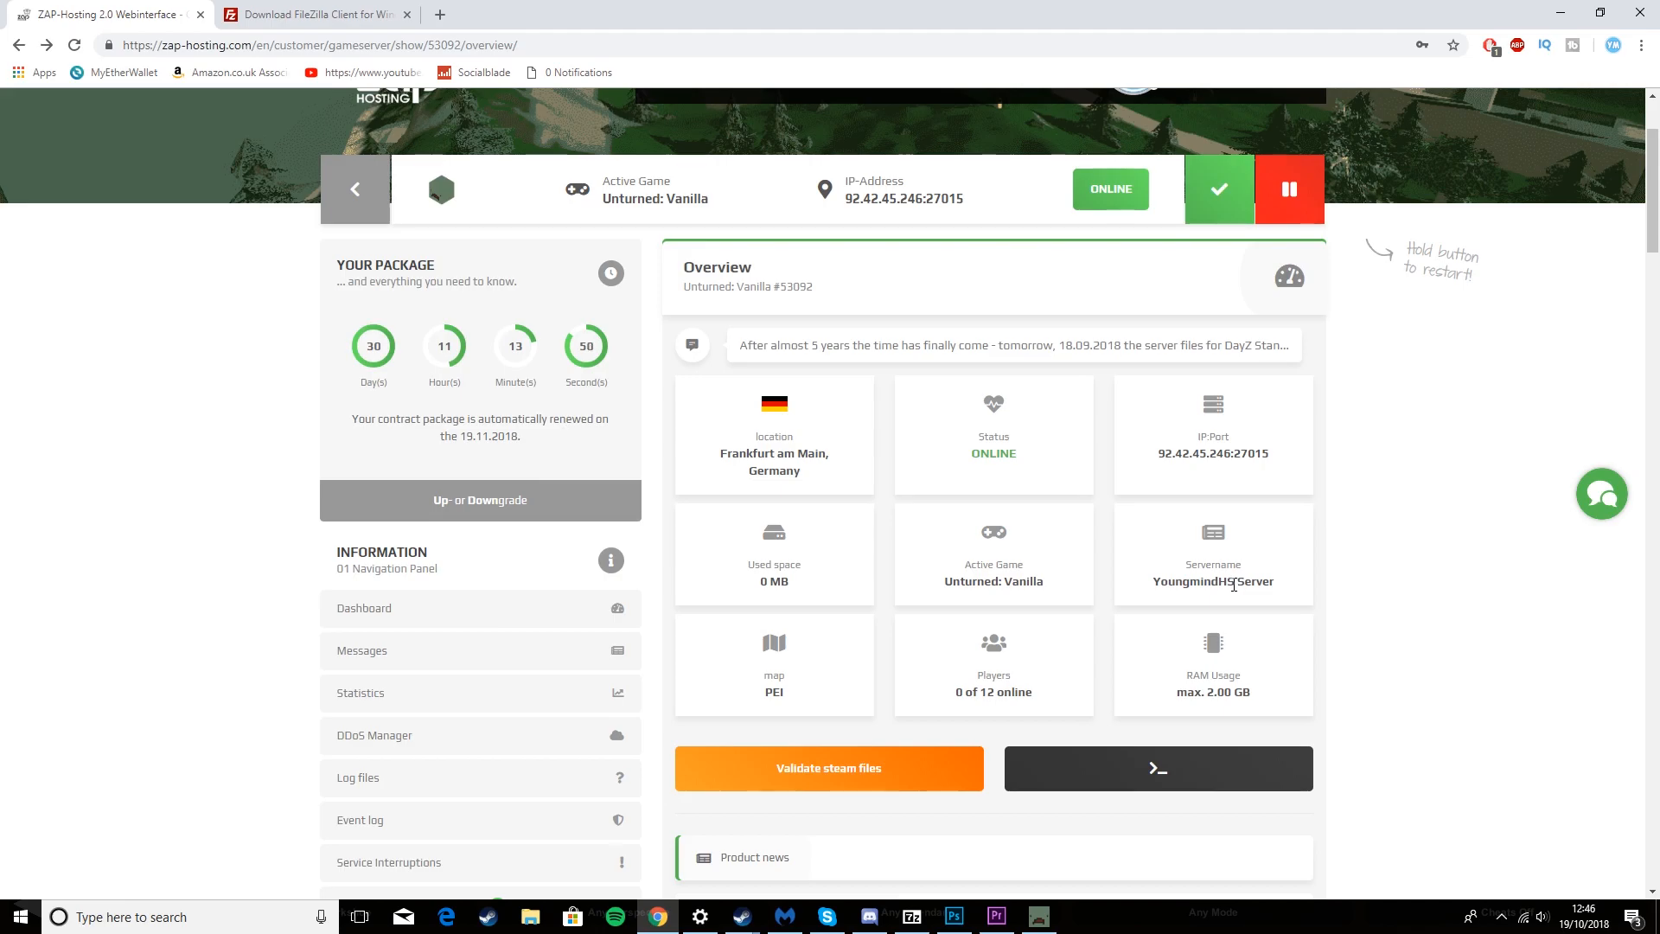
drag(1206, 584, 1136, 589)
- Return to Unturned, open the rented server's details from the server list and join it
key(alt+Tab)
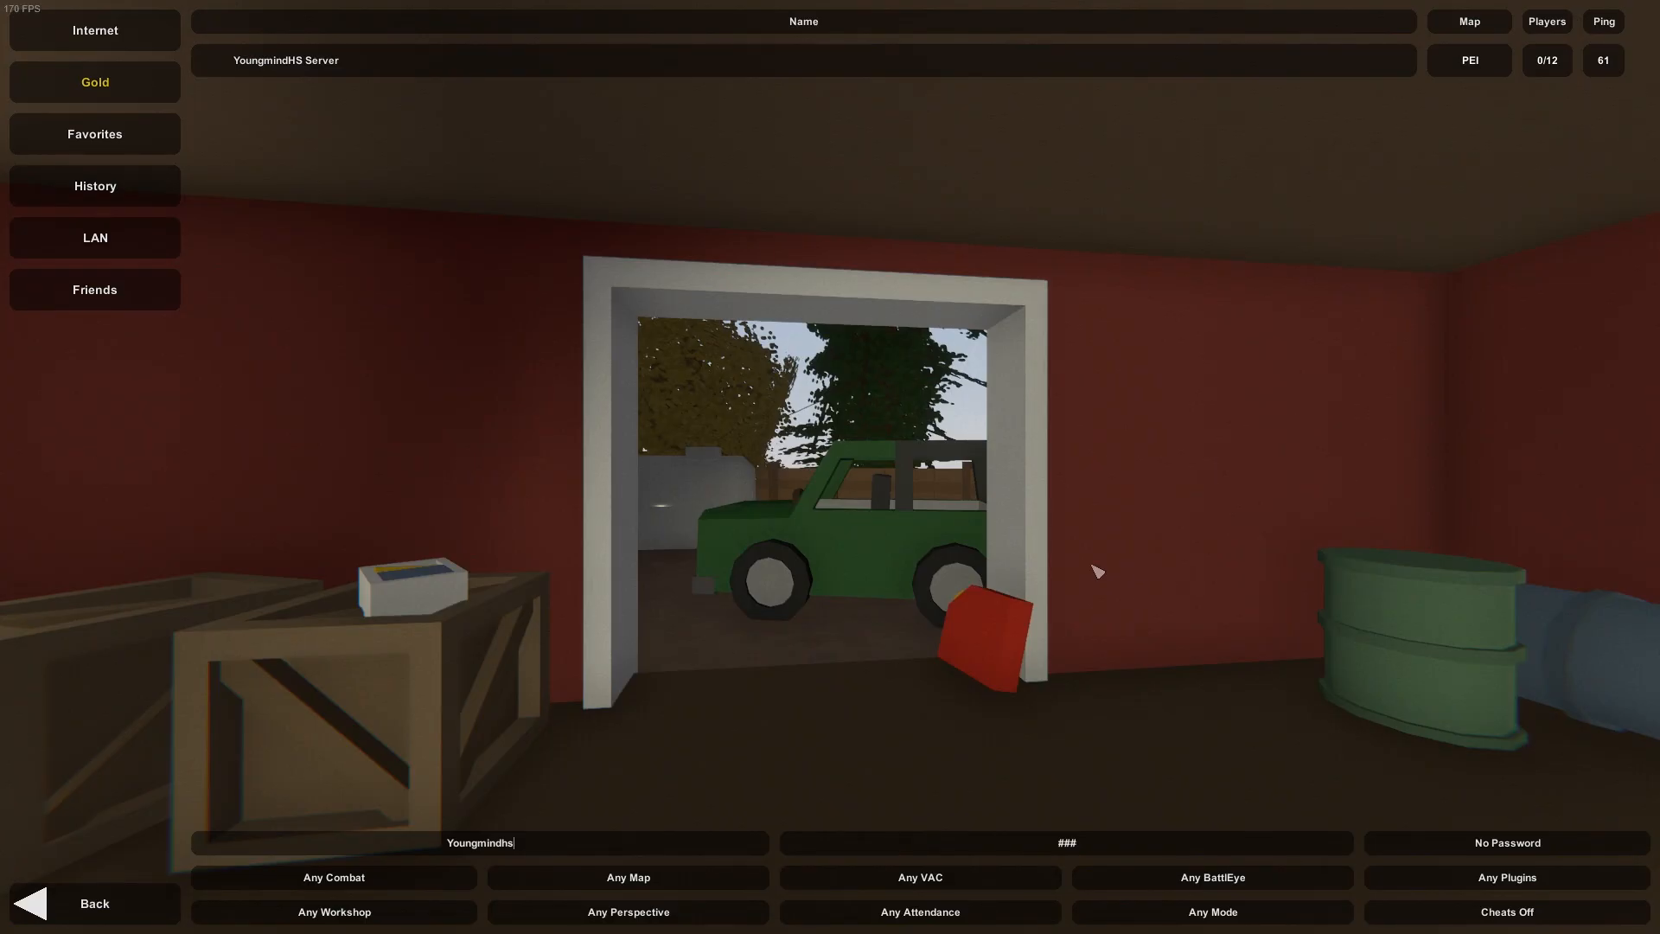
click(302, 69)
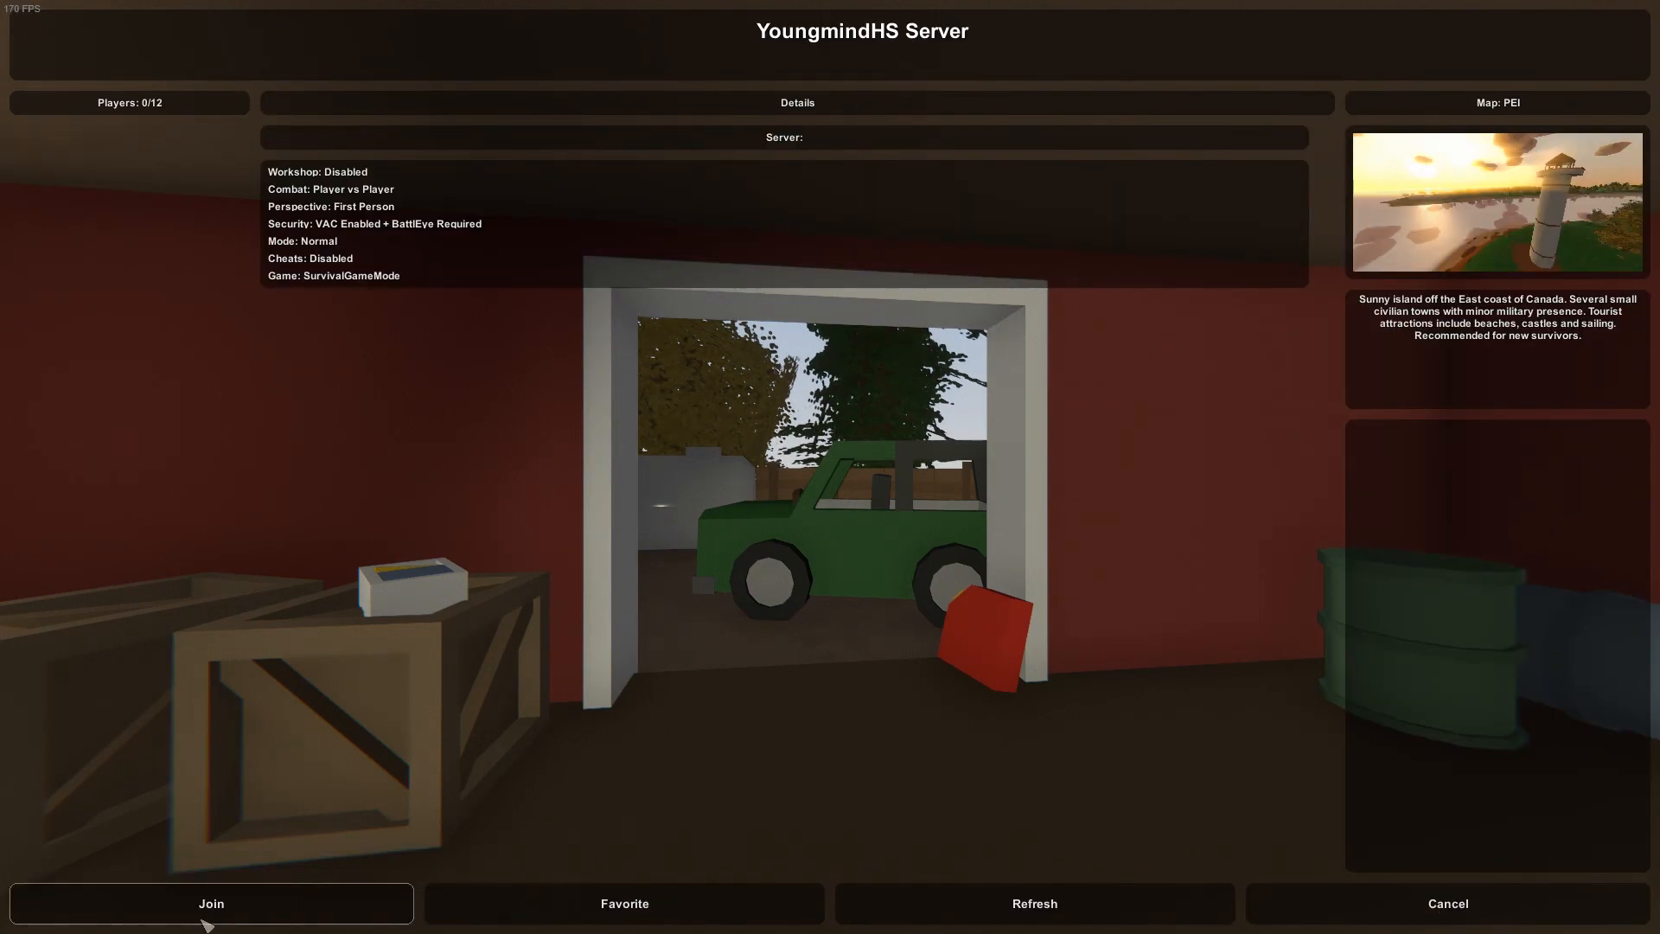
click(223, 904)
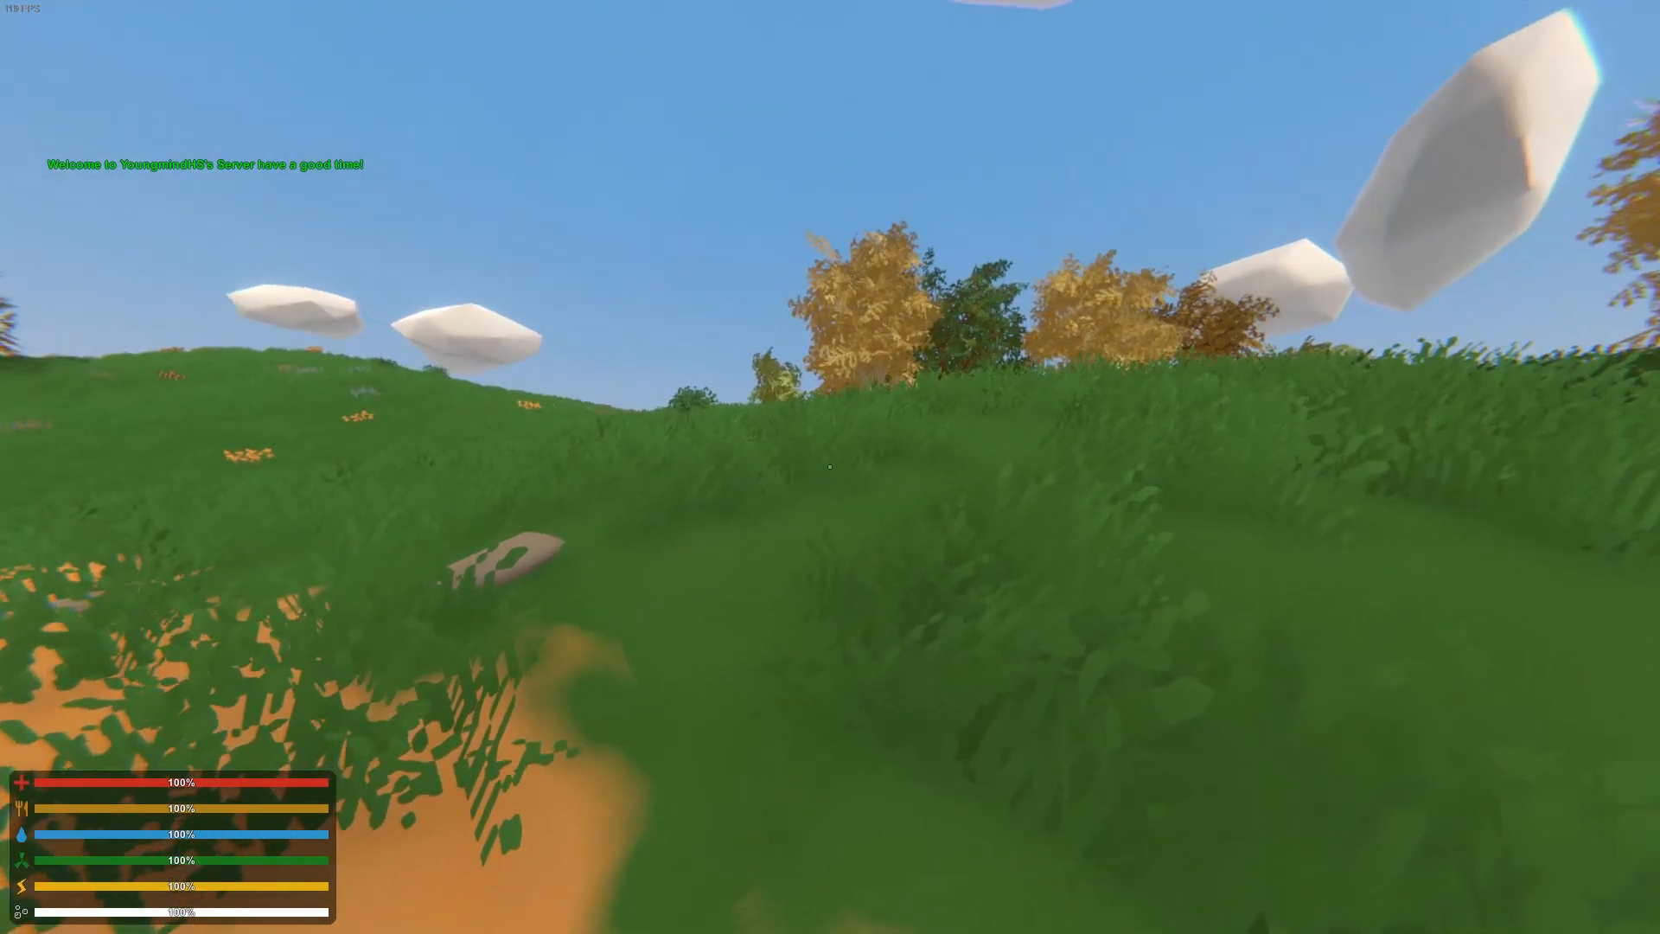
key(w)
key(w)
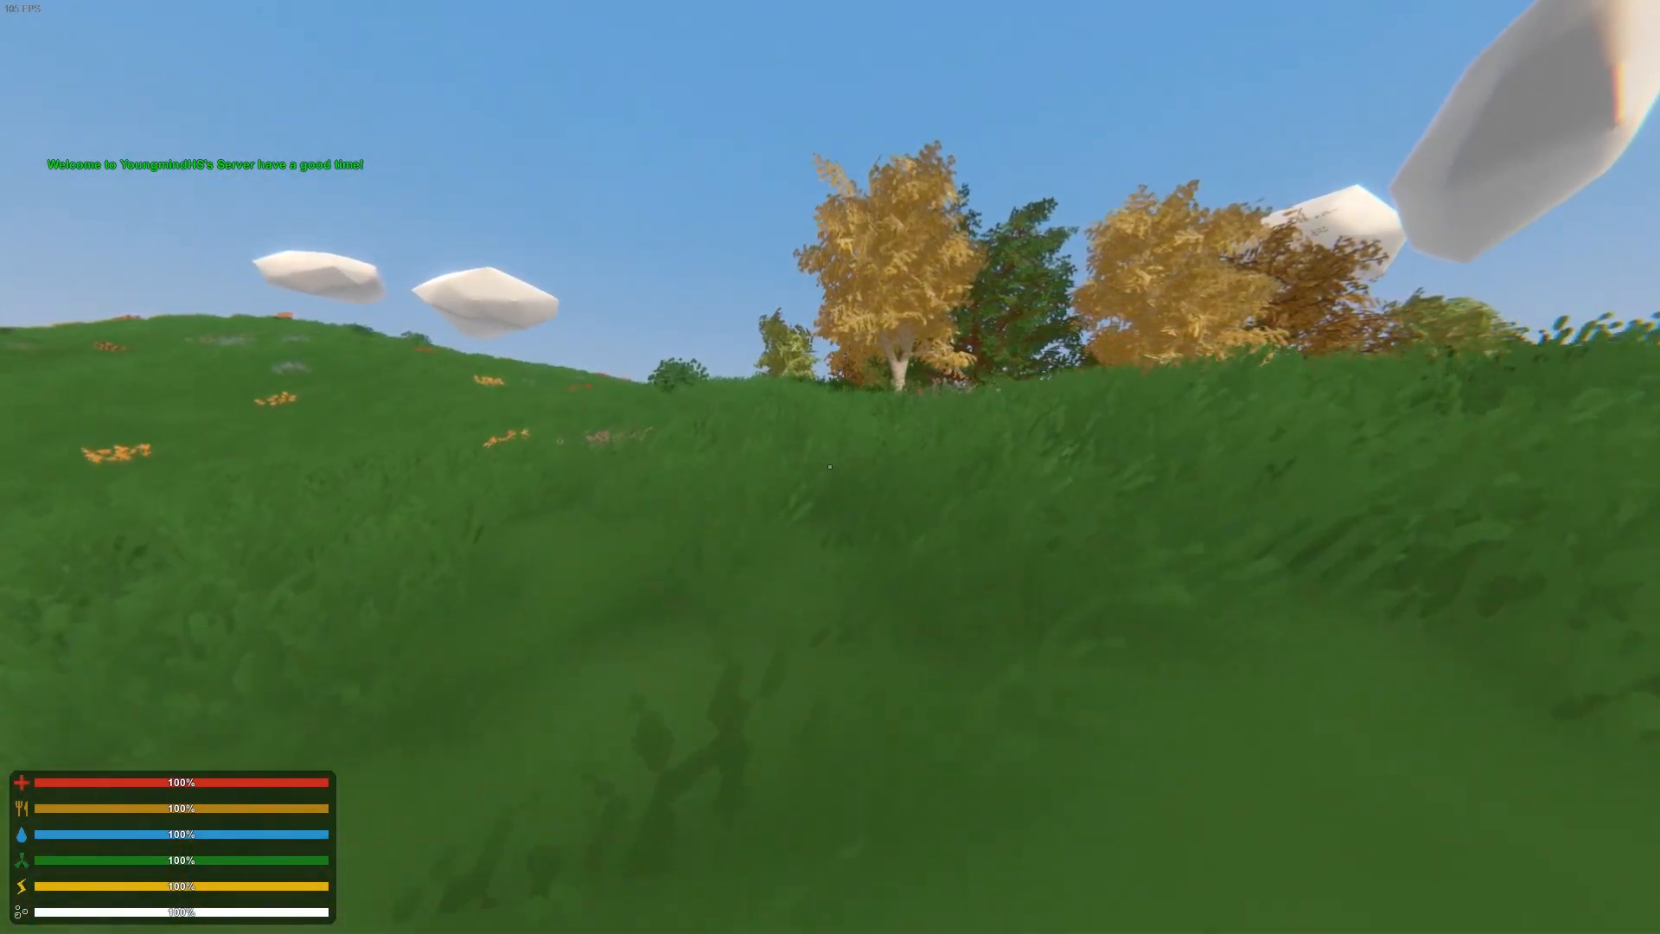
key(w)
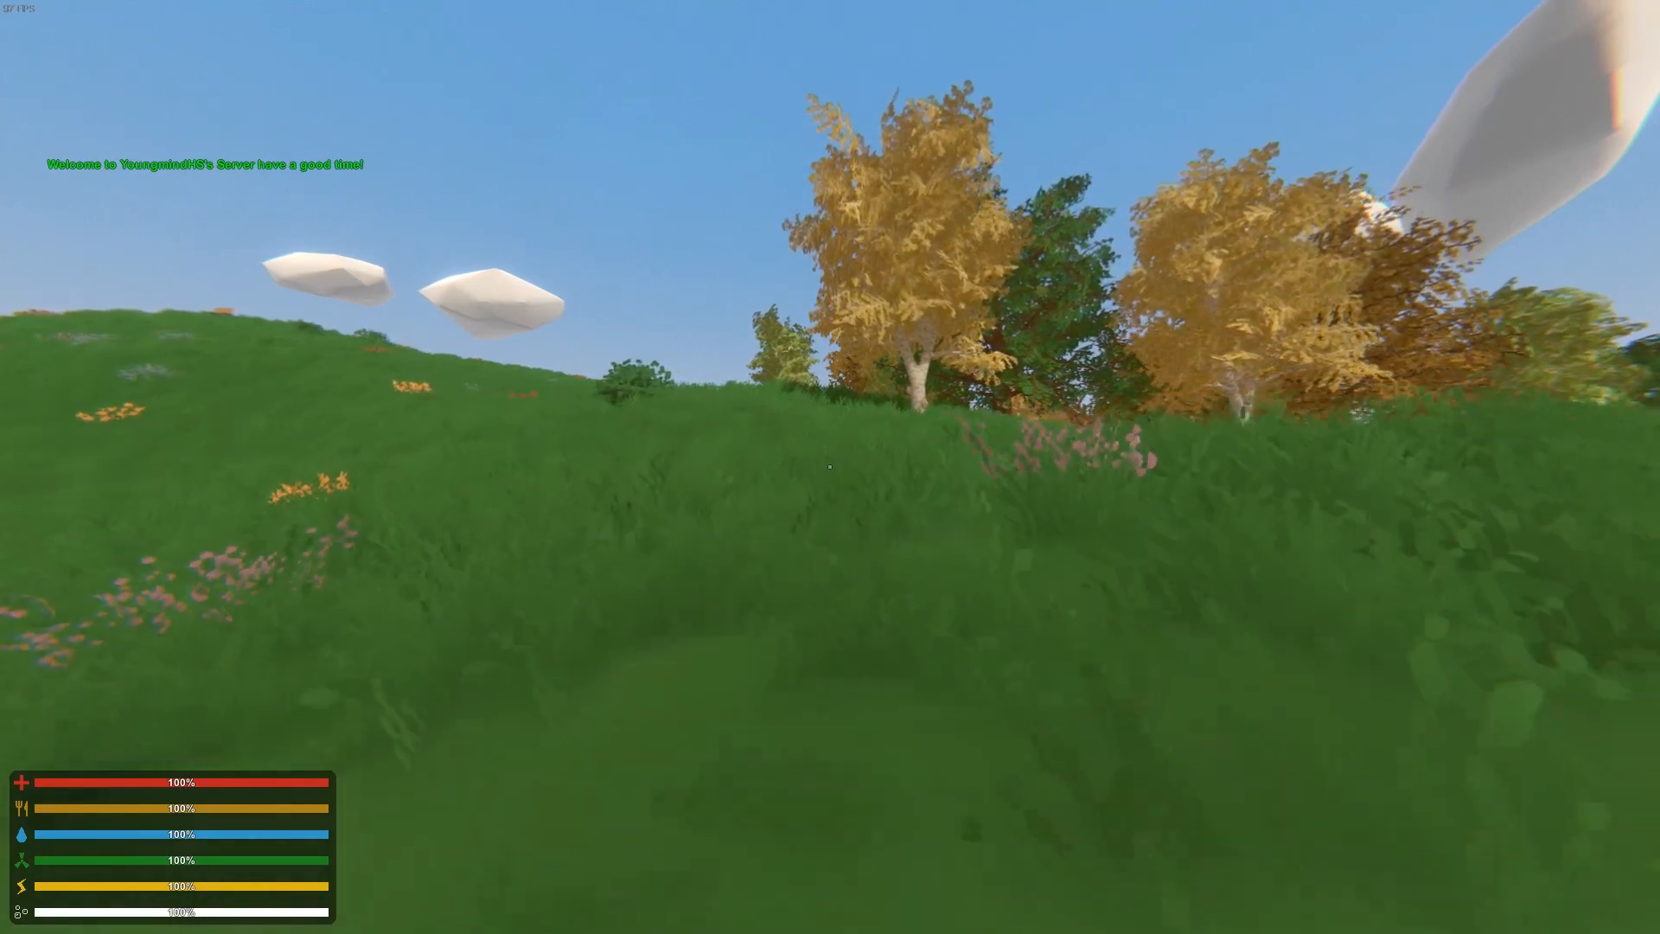
key(w)
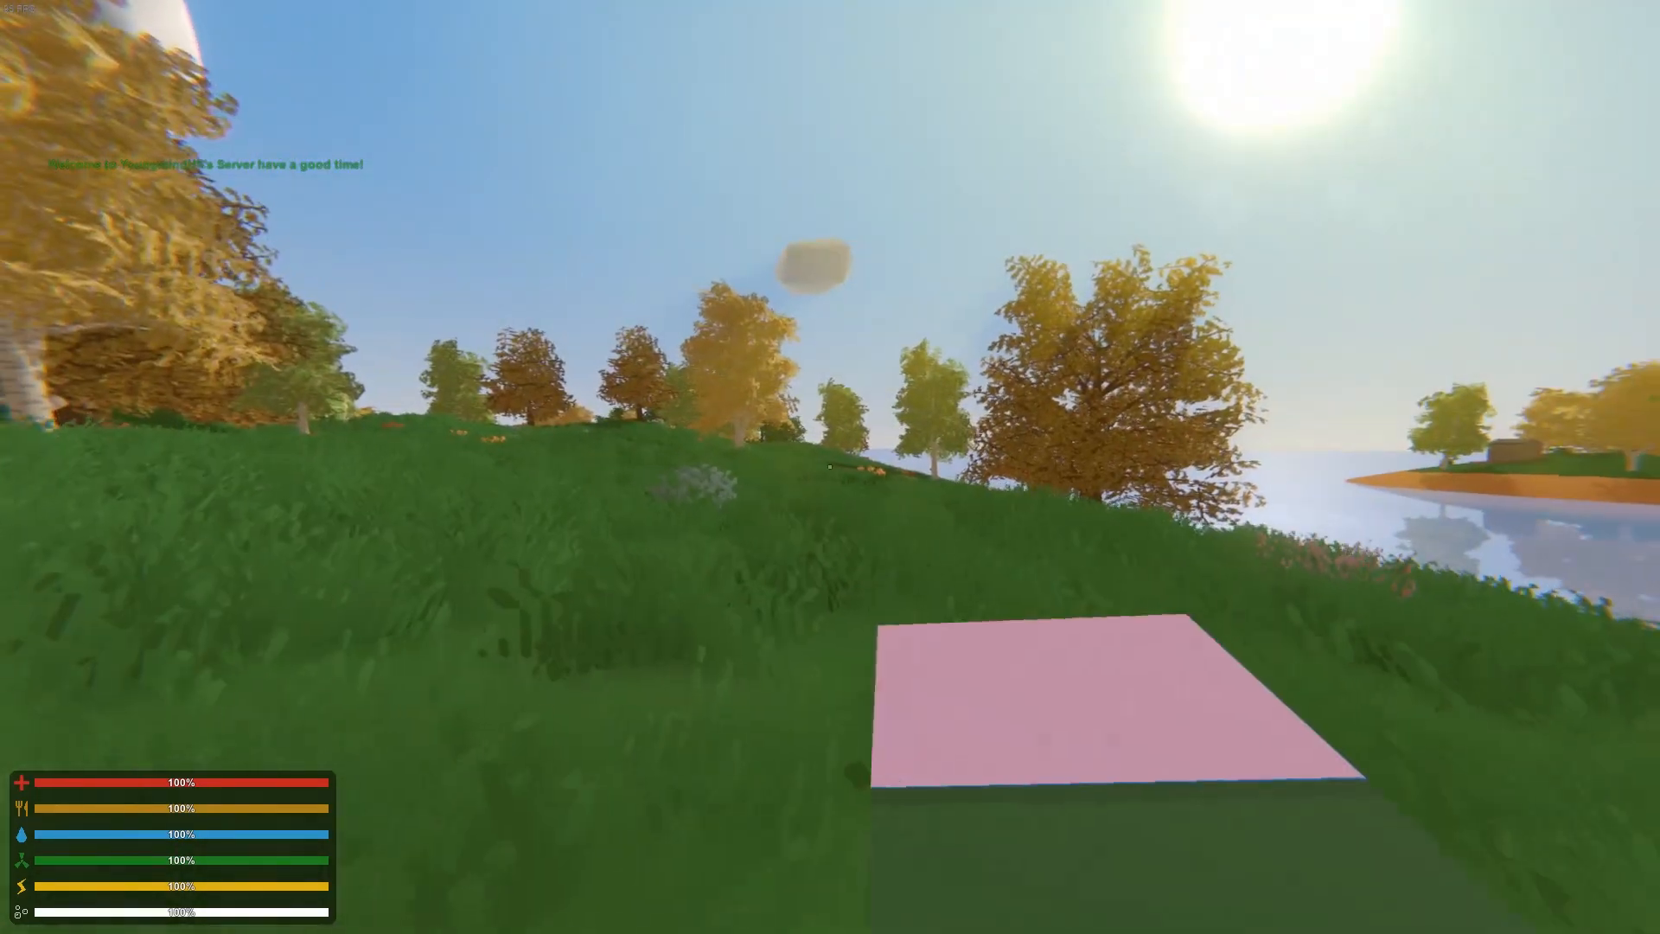
right_click(830, 467)
key(a)
right_click(830, 467)
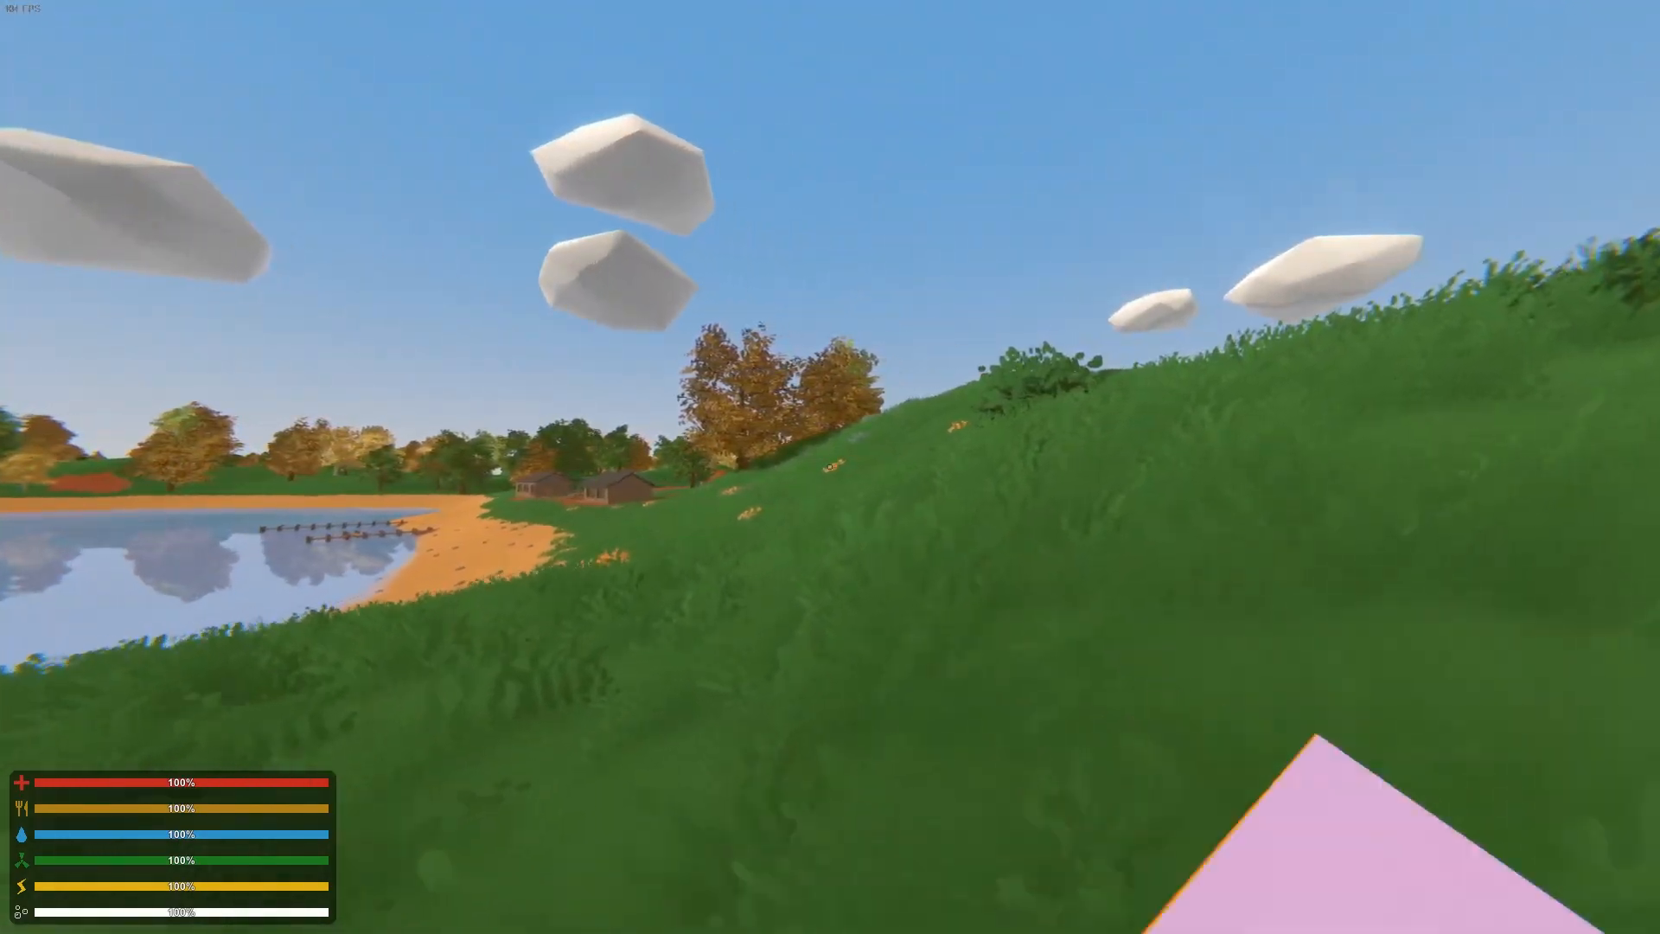
key(shift+w)
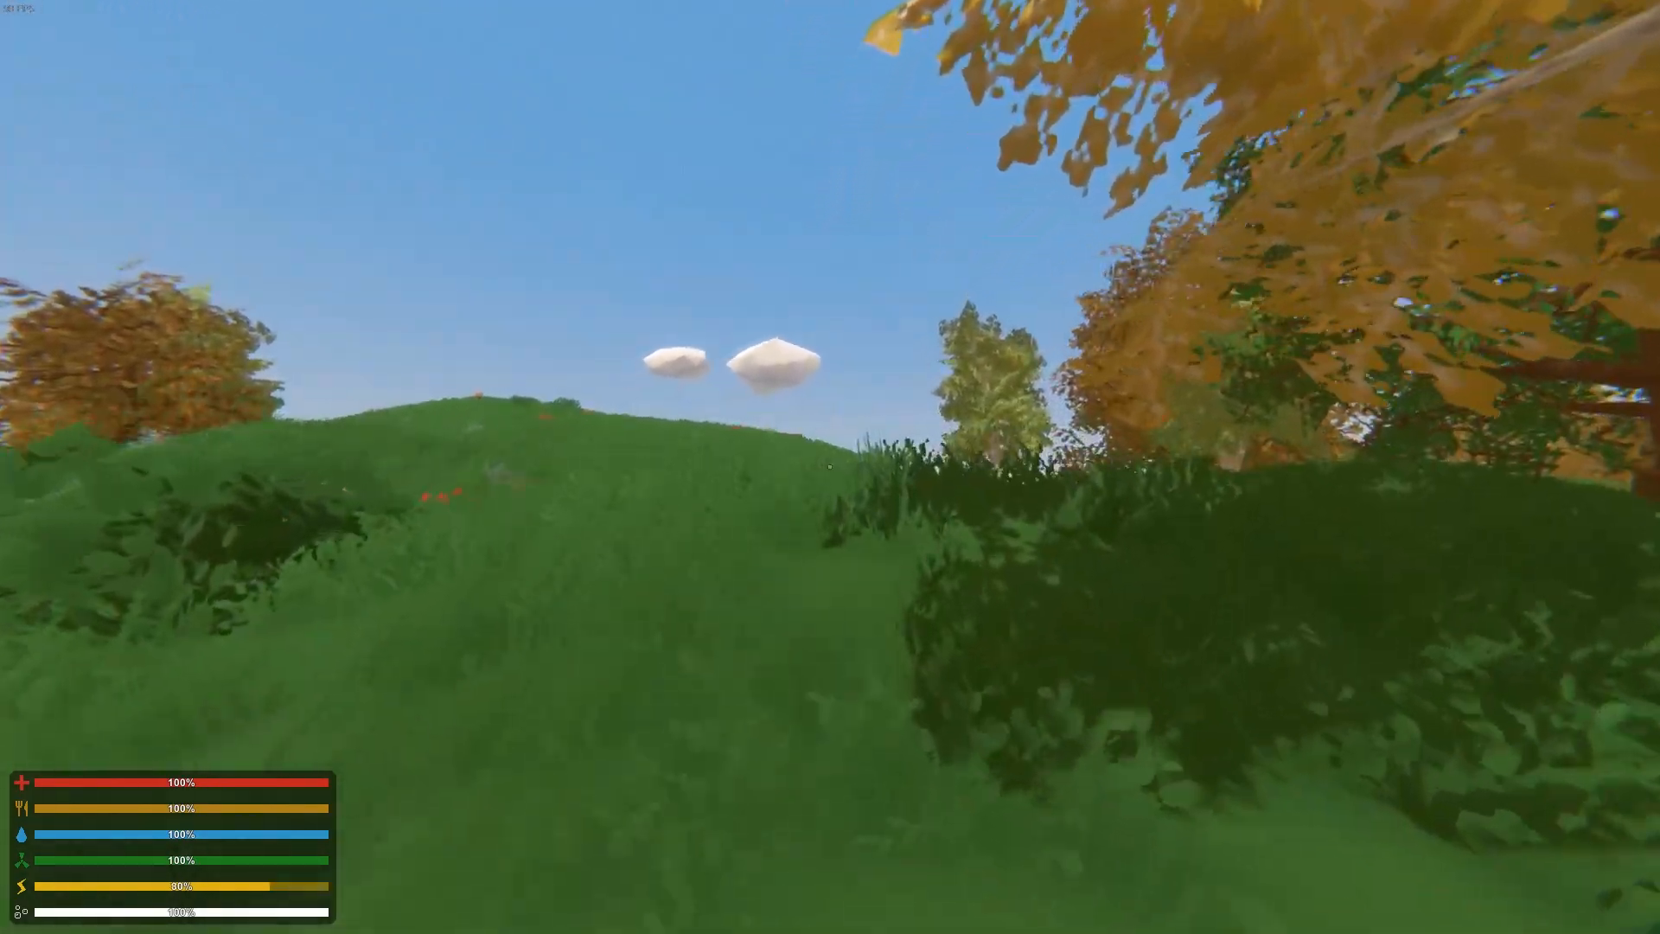
key(shift+w)
key(shift+w)
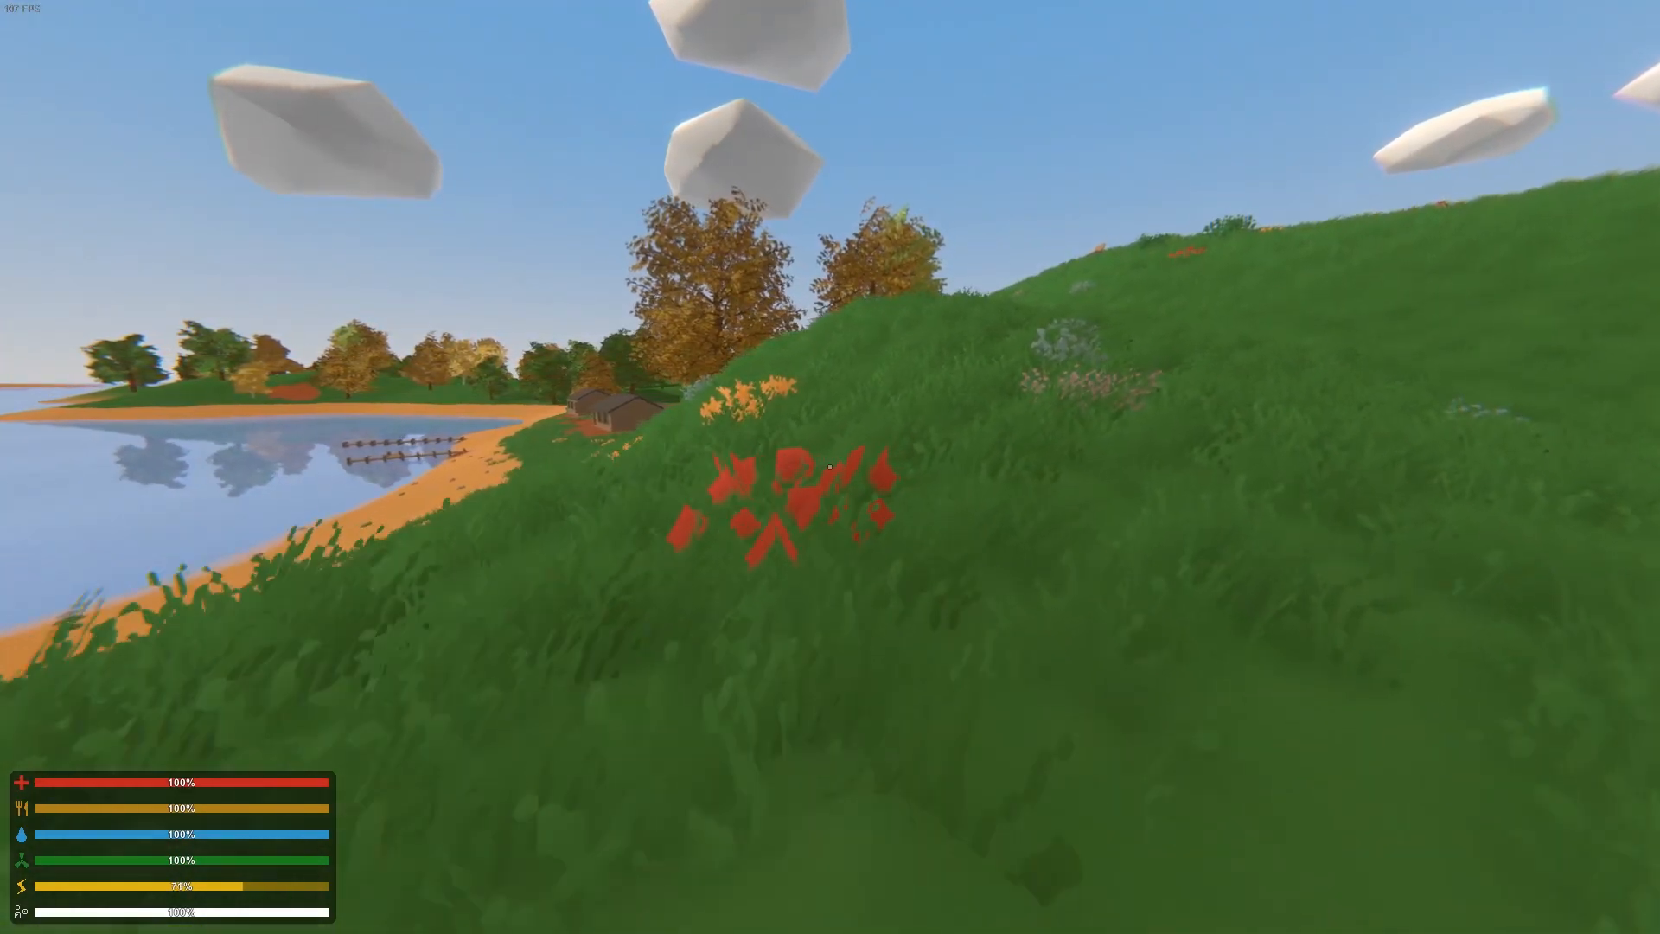
key(w)
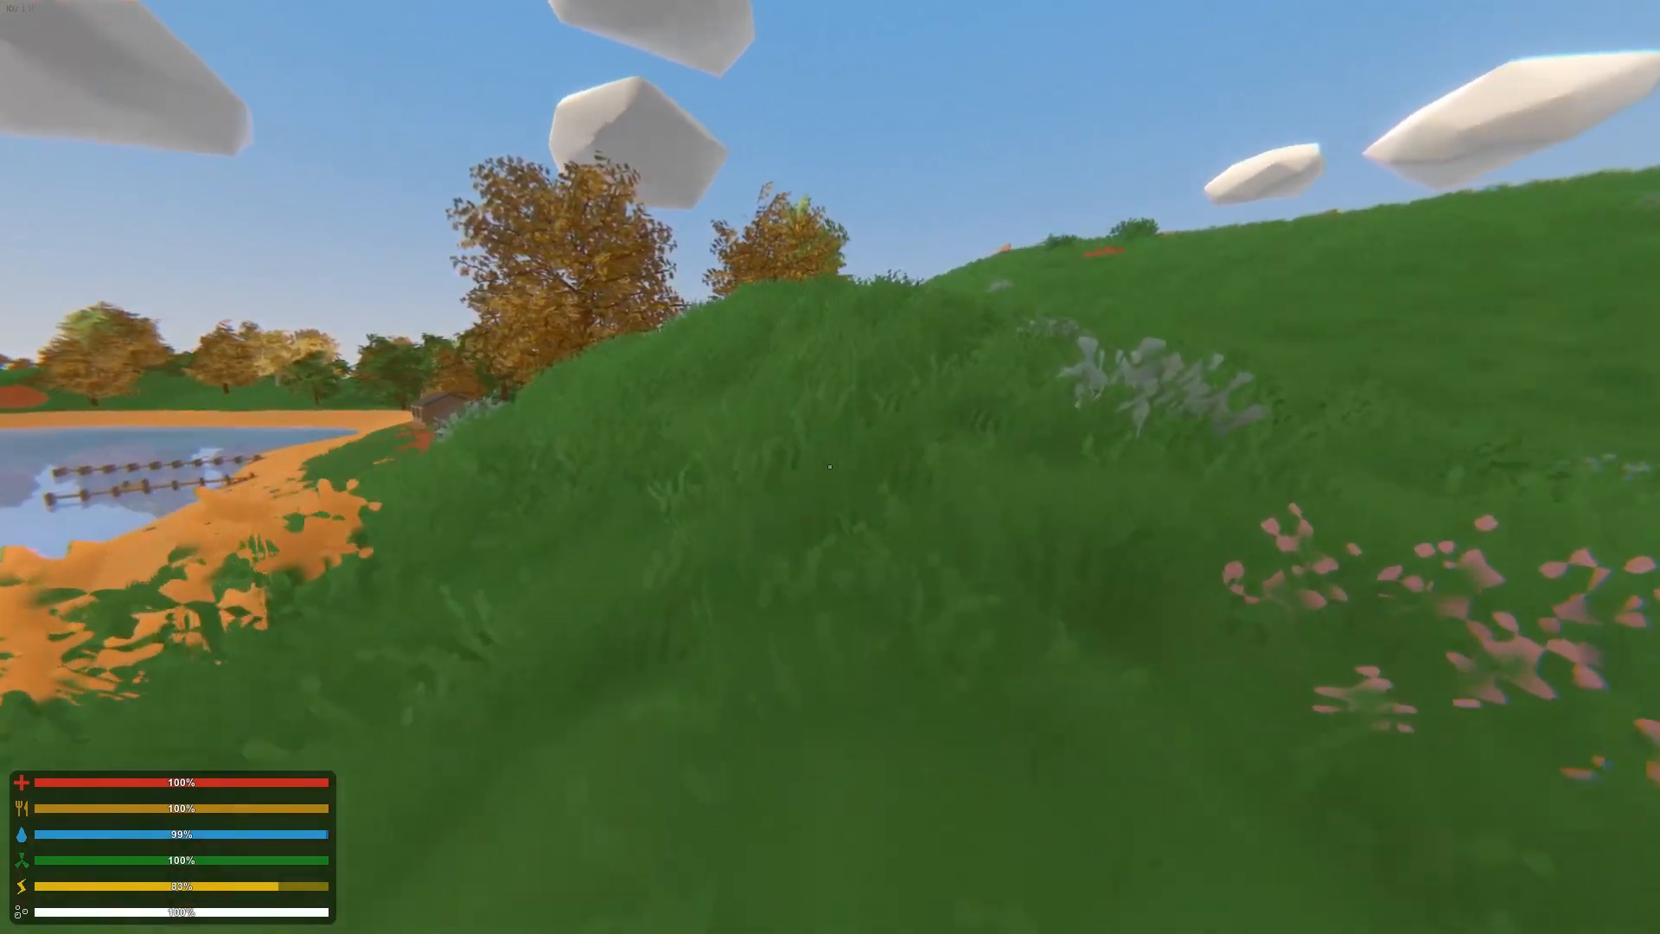
key(w)
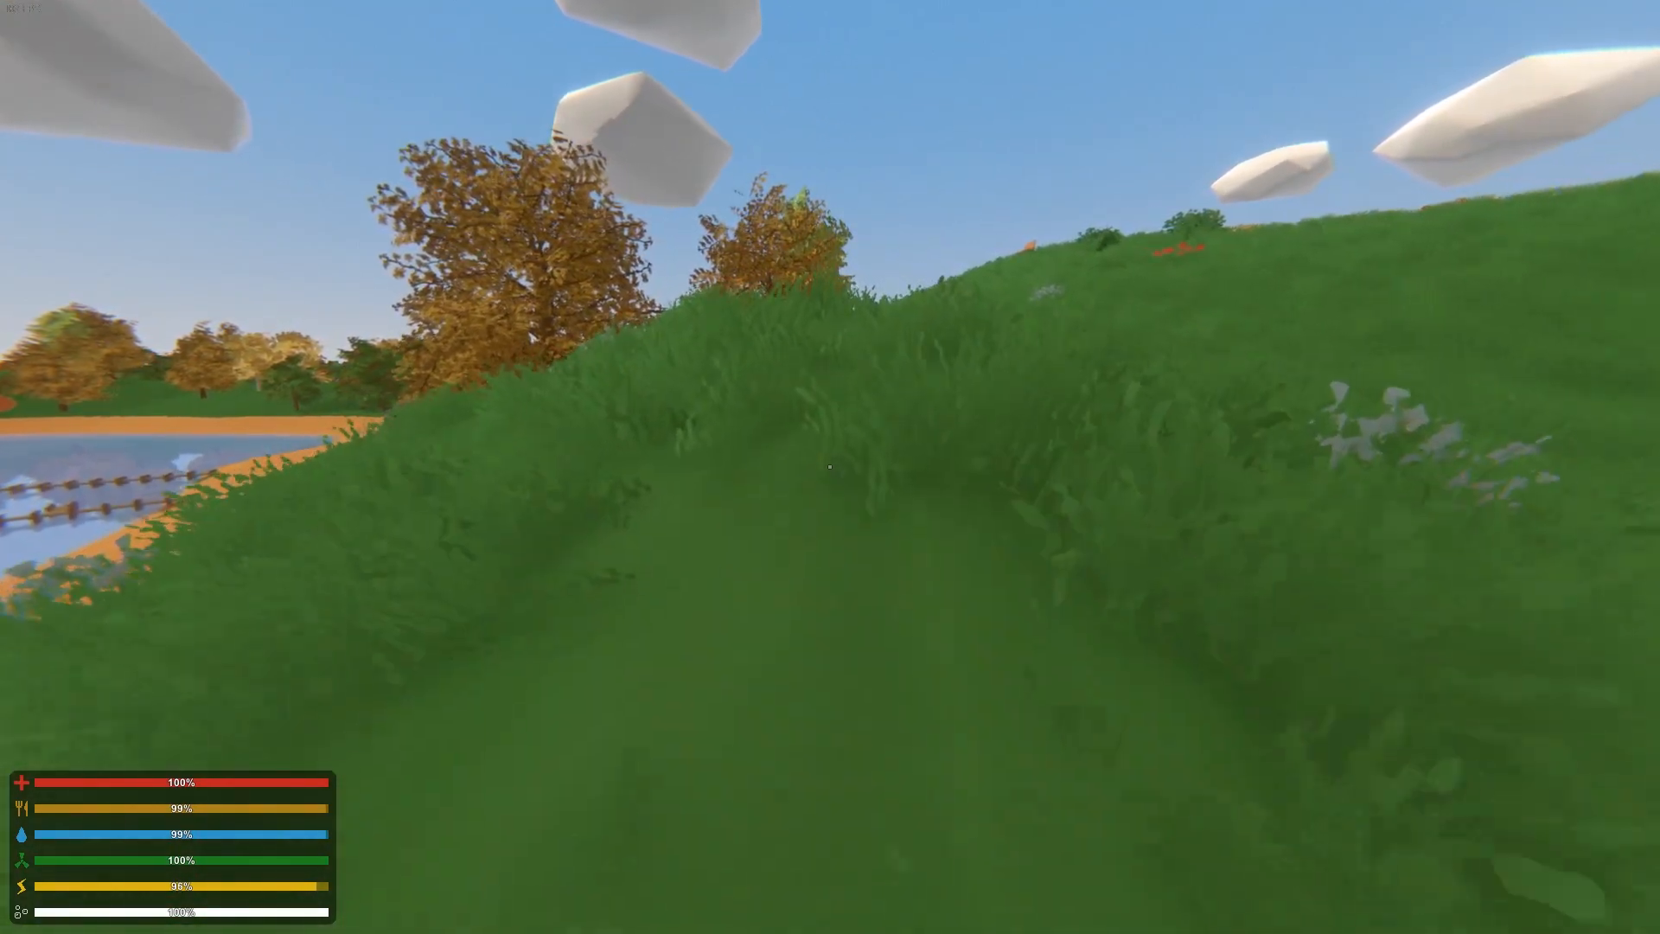
key(w)
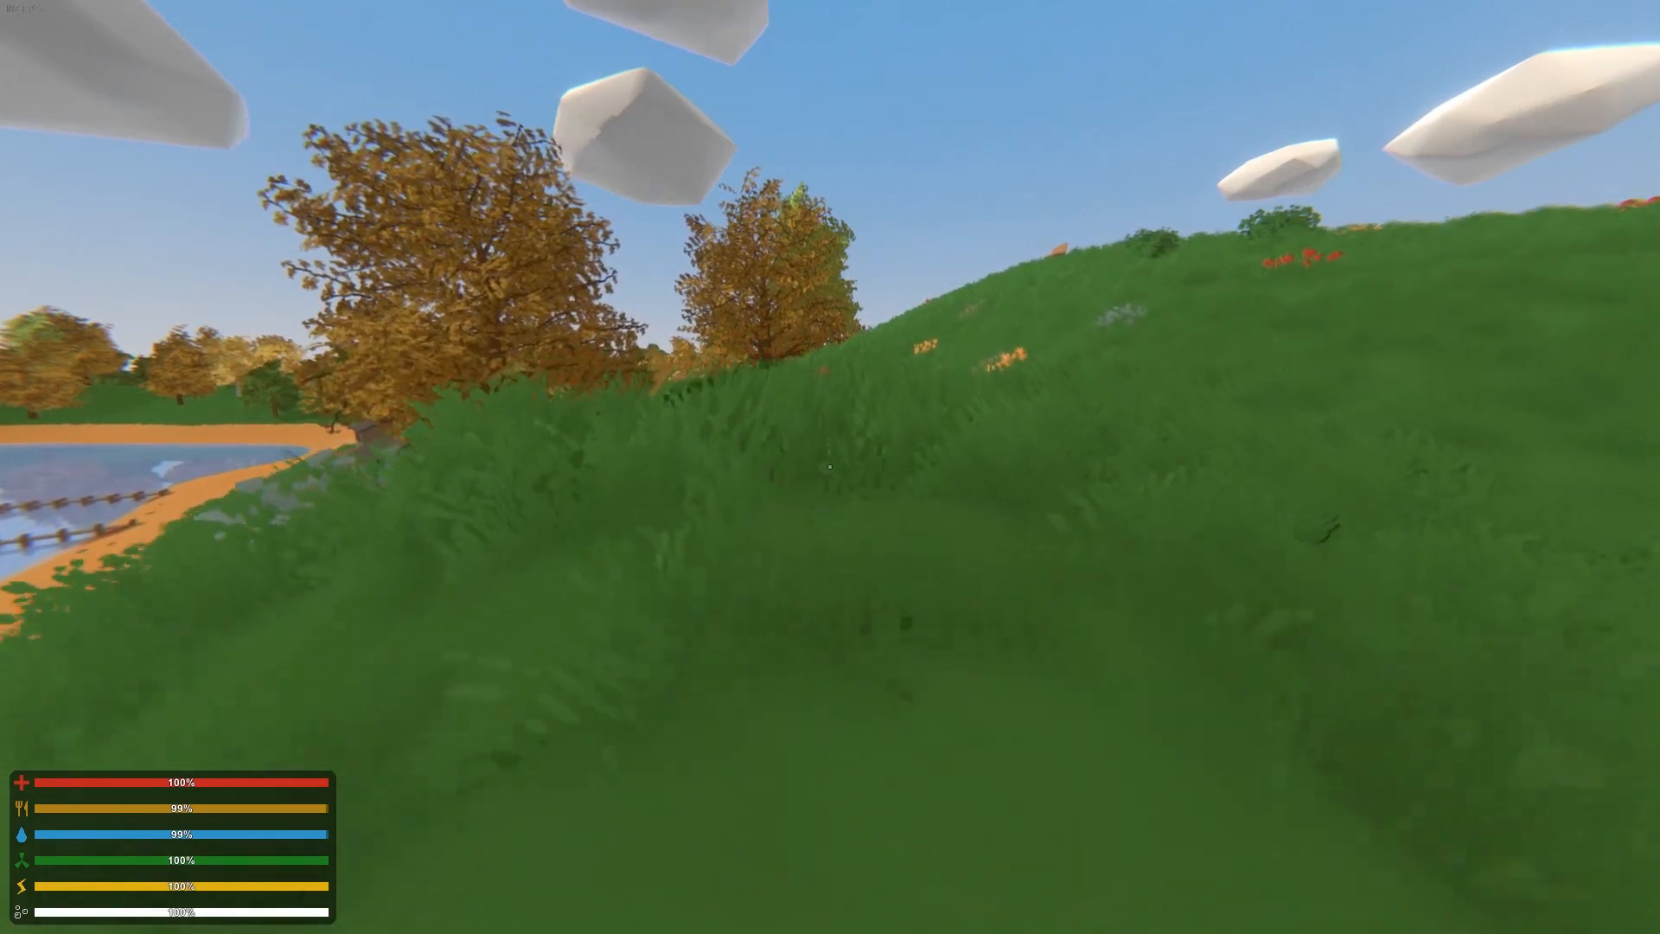
key(w)
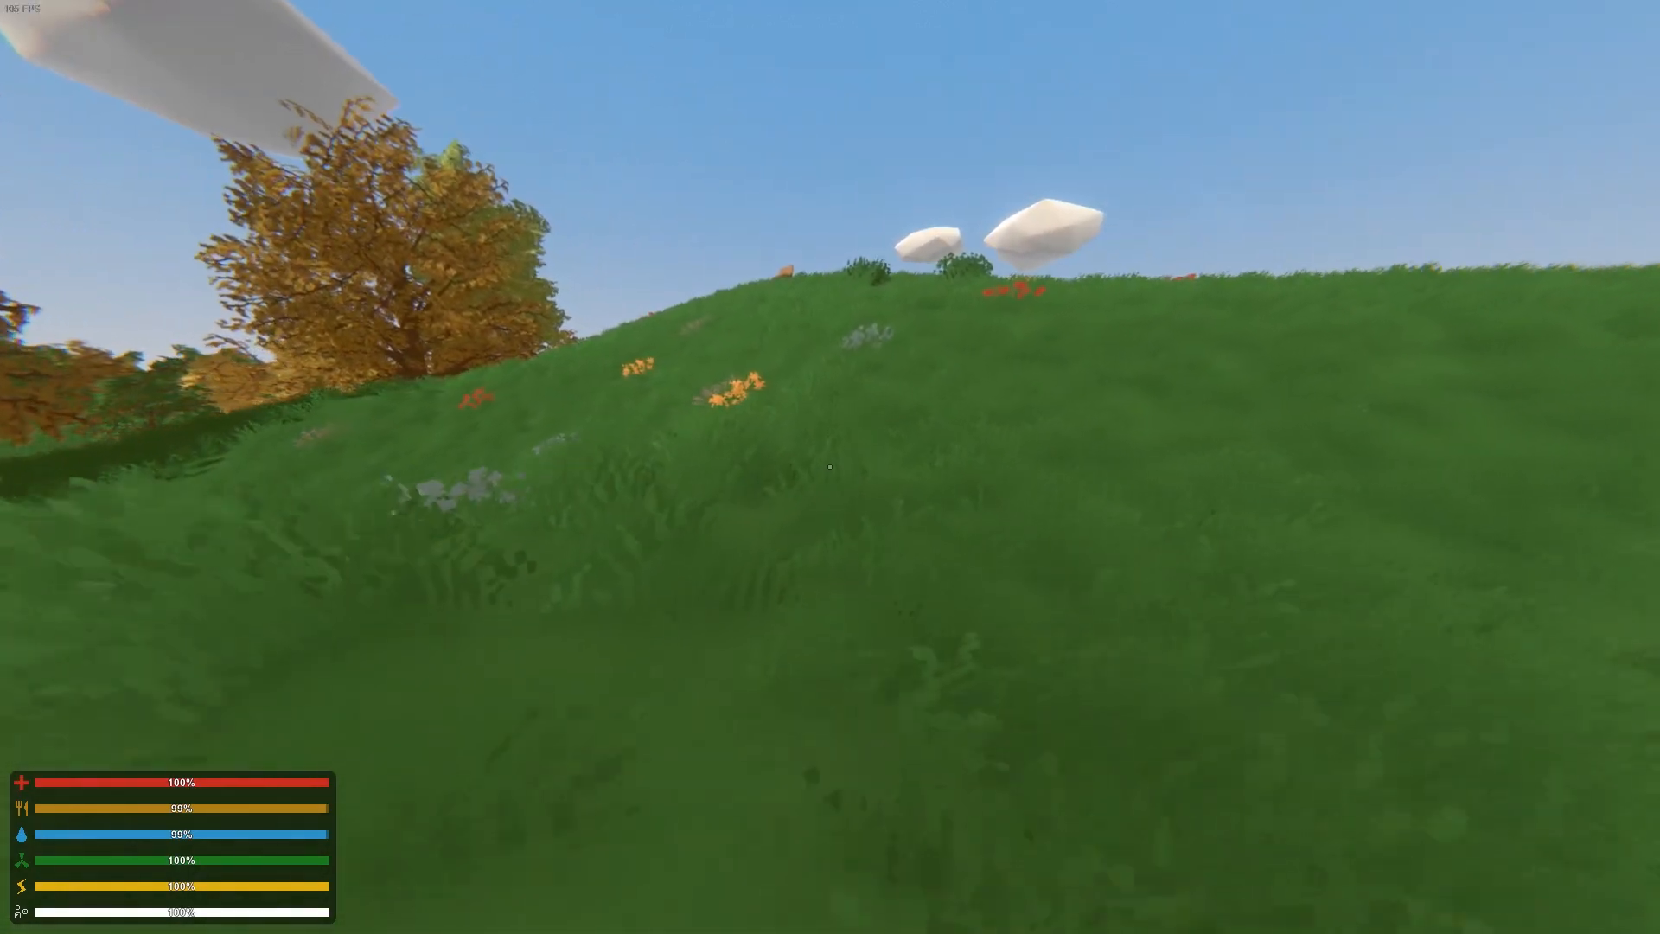
key(w)
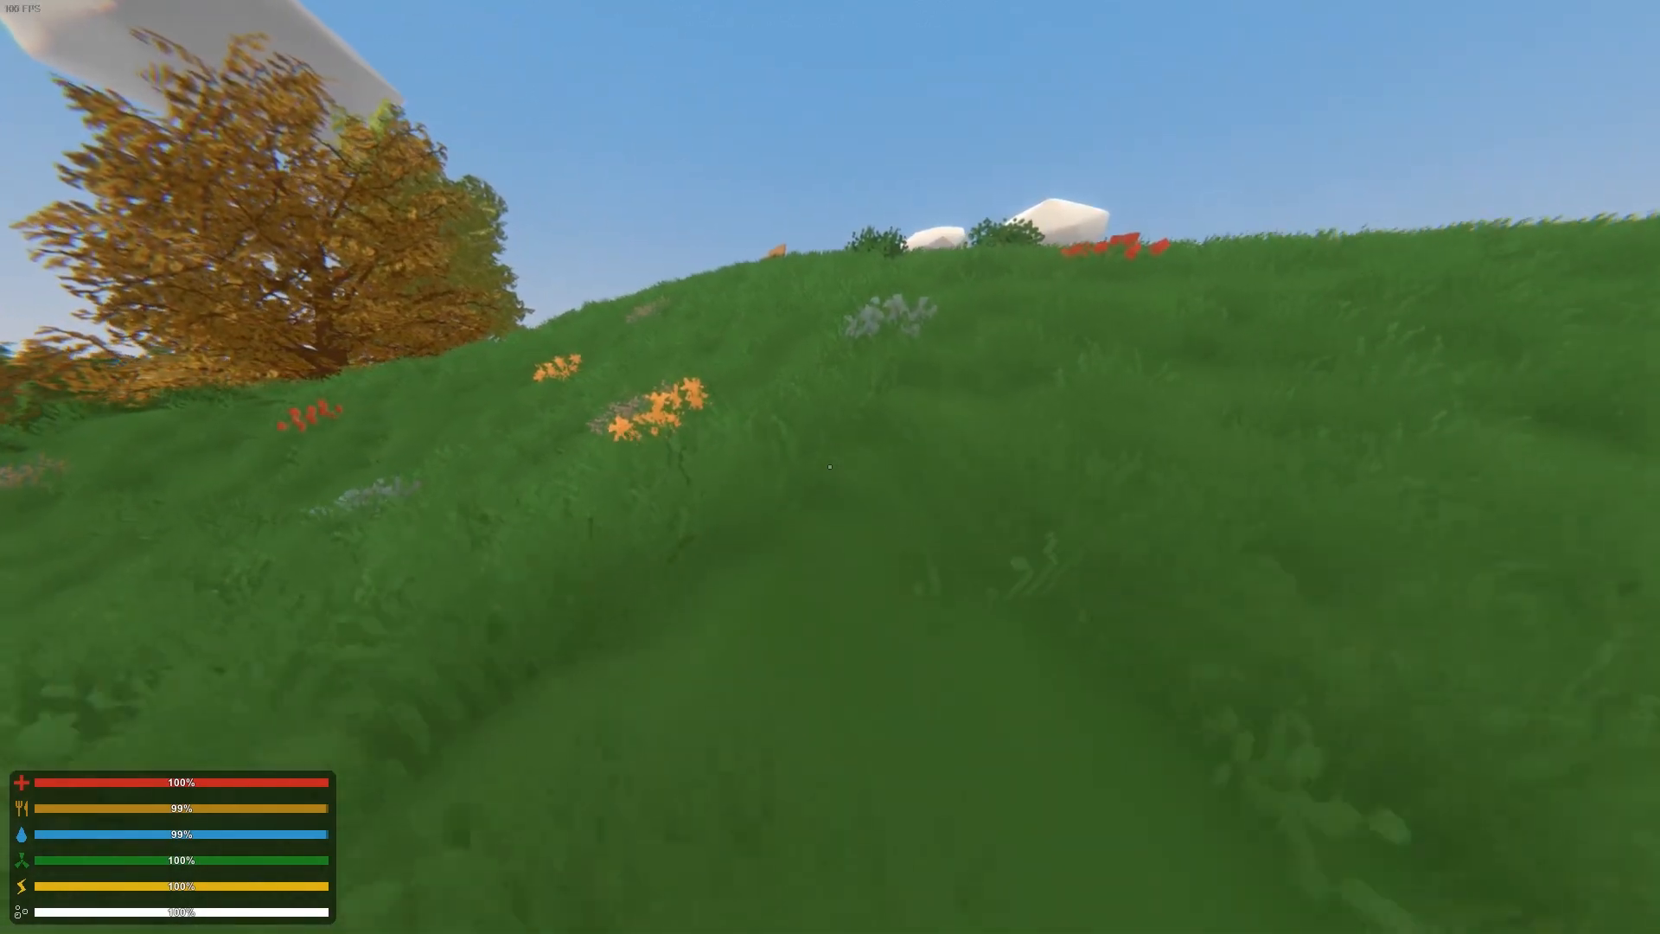
key(w)
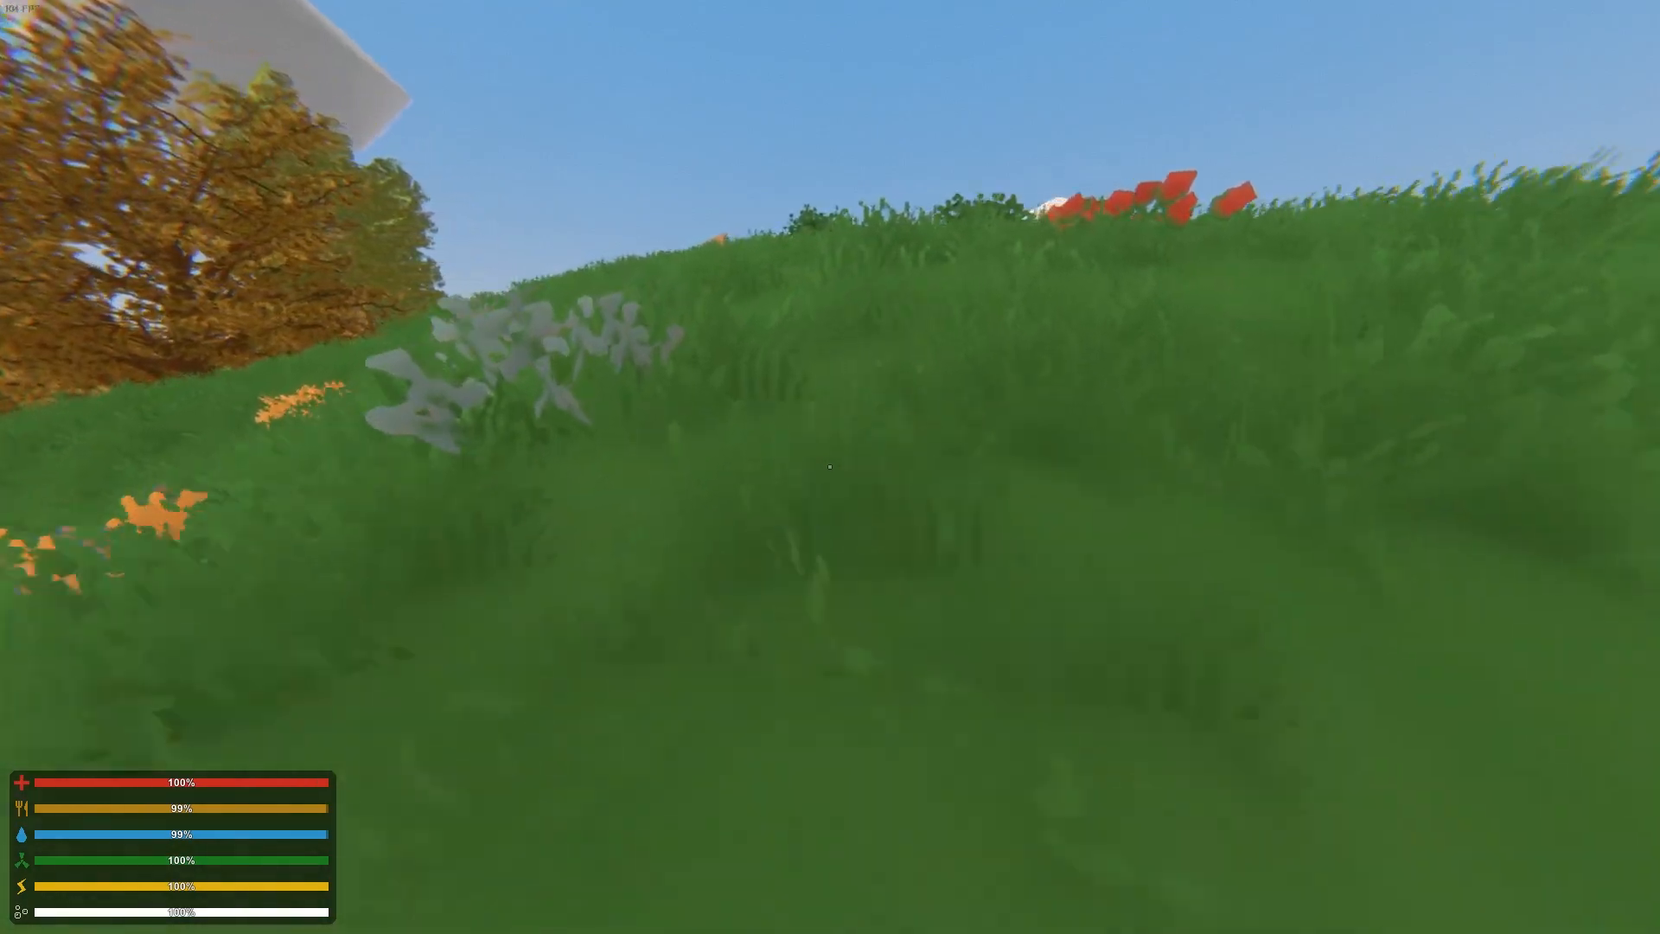
key(w)
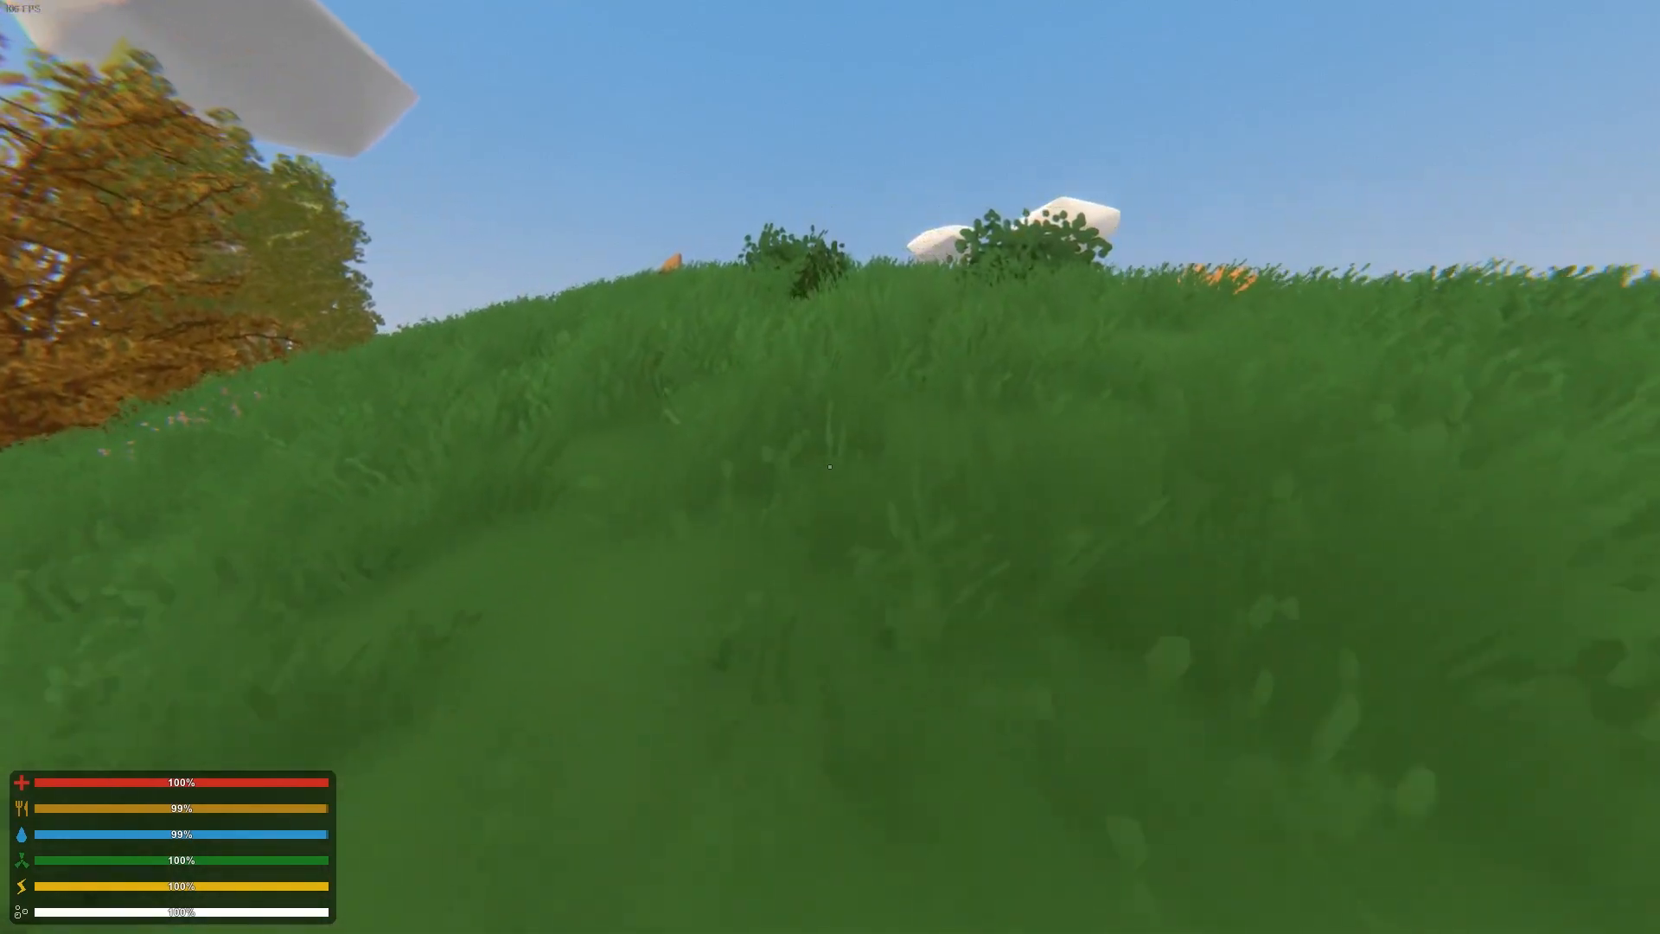
key(w)
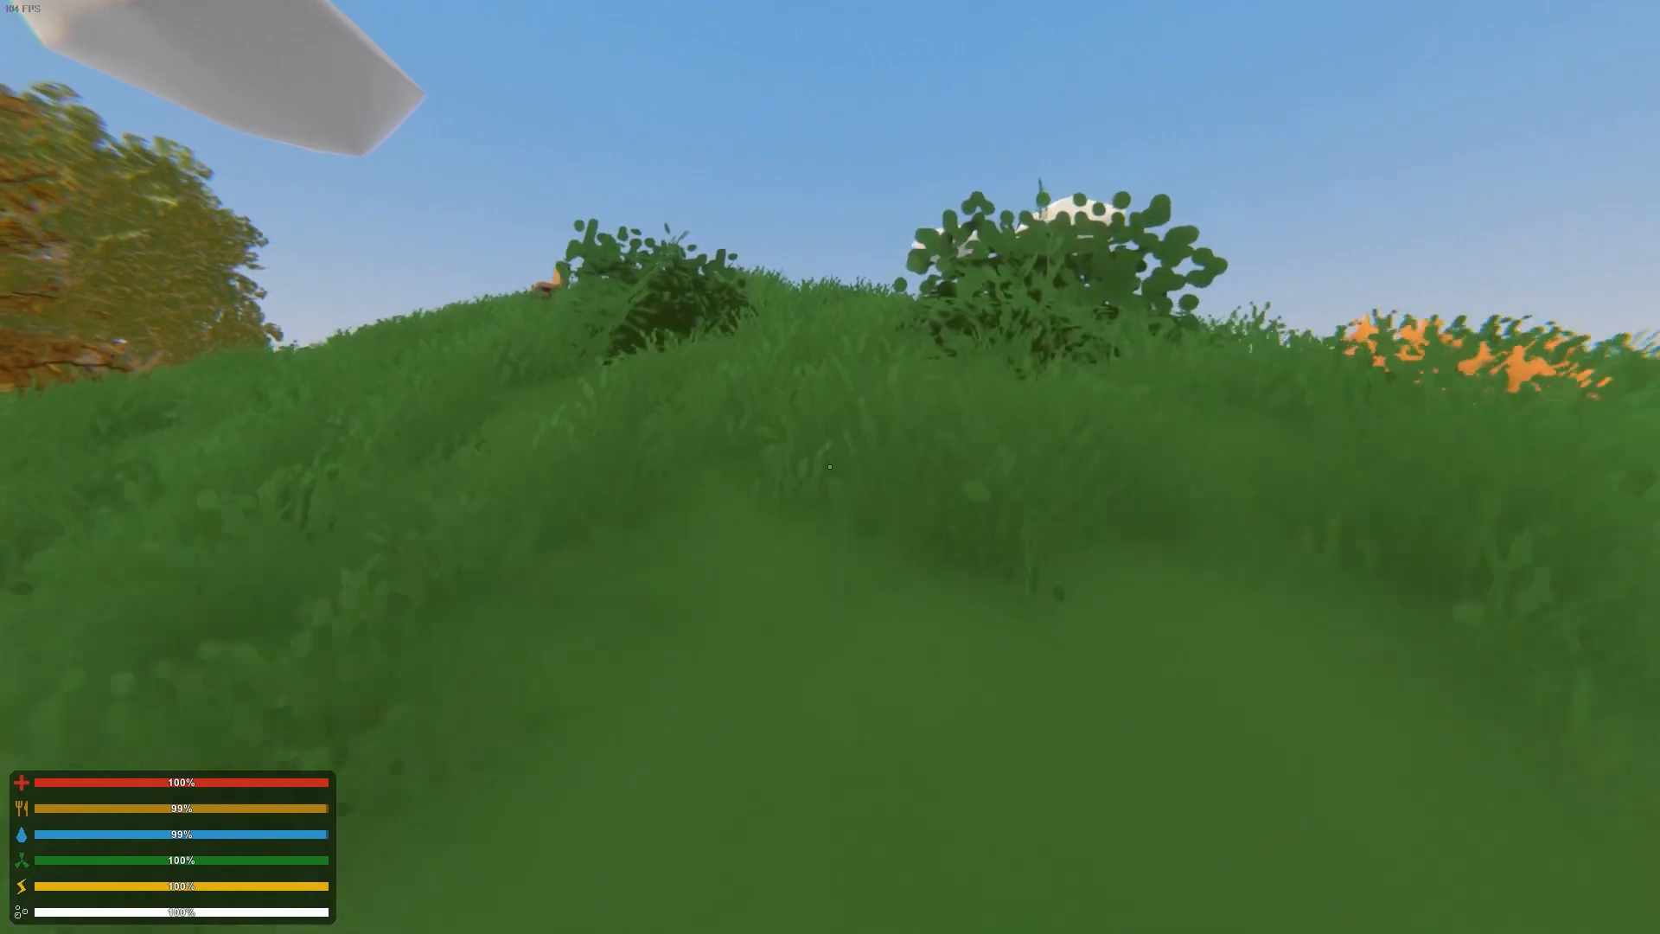
key(w)
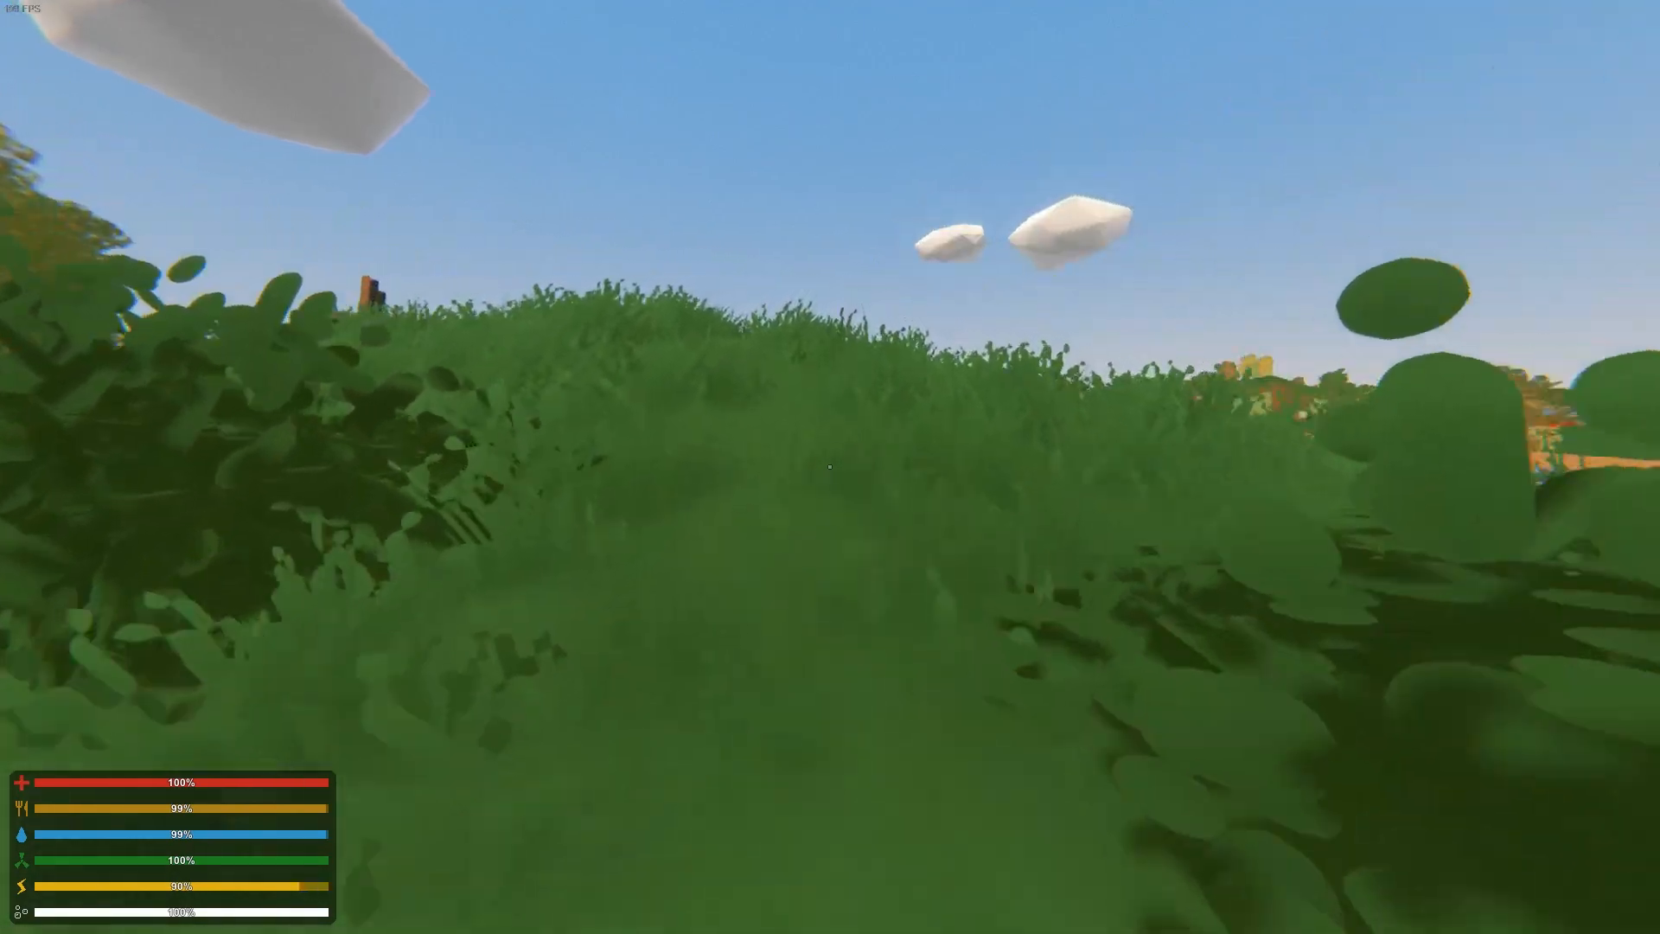
key(w)
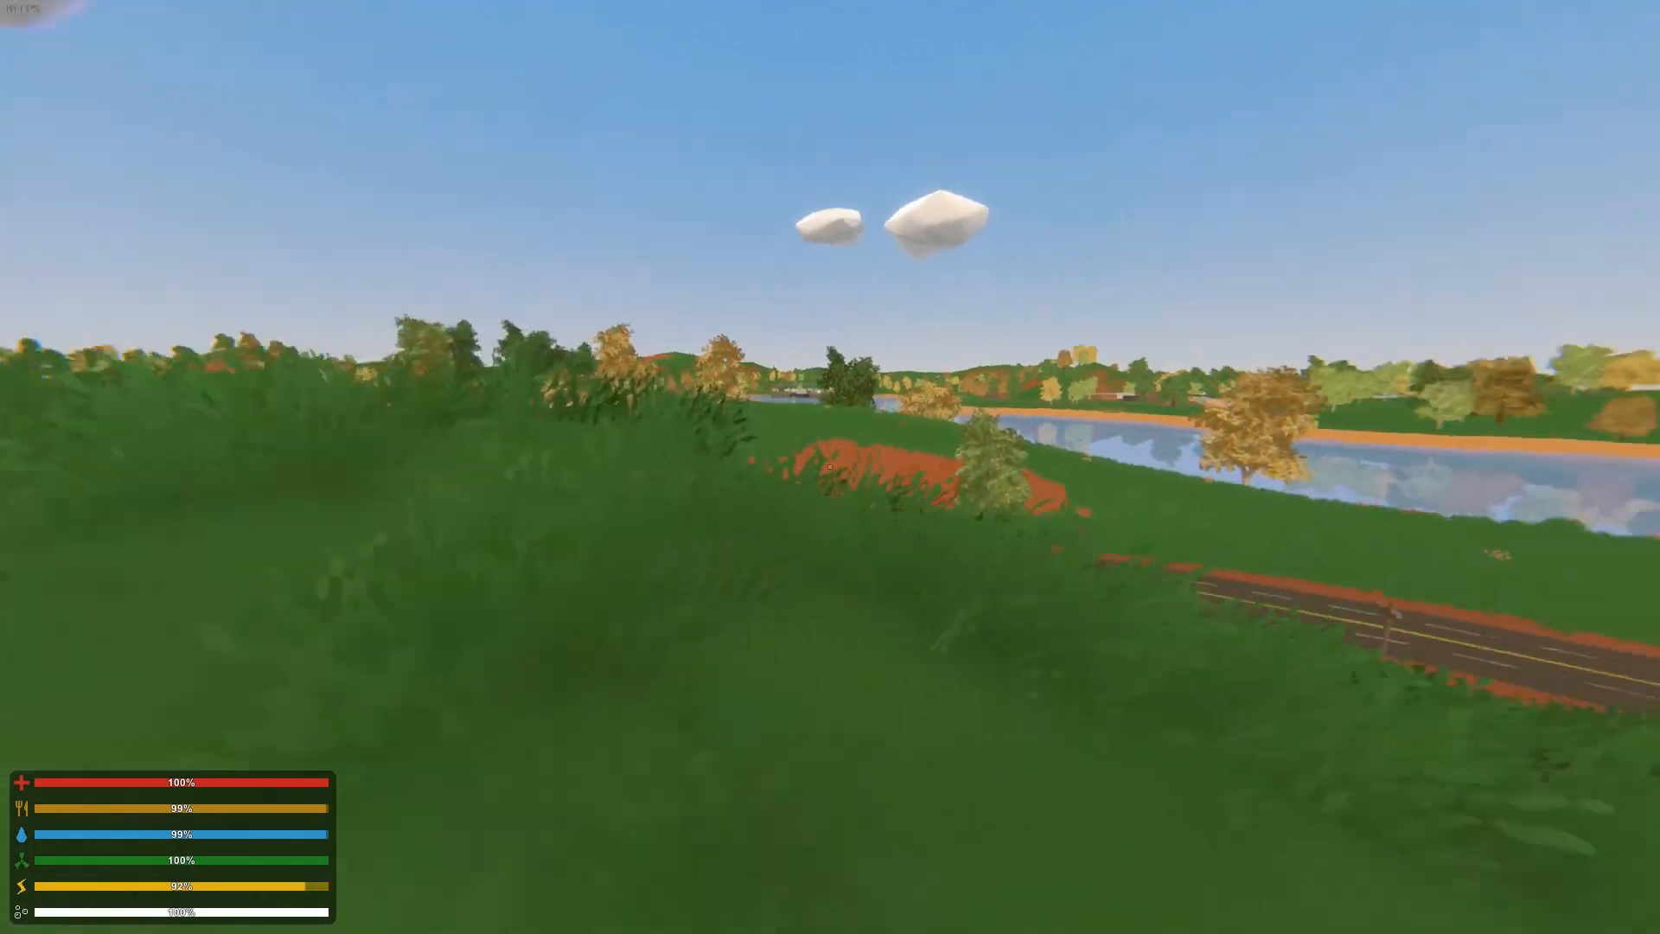
key(w)
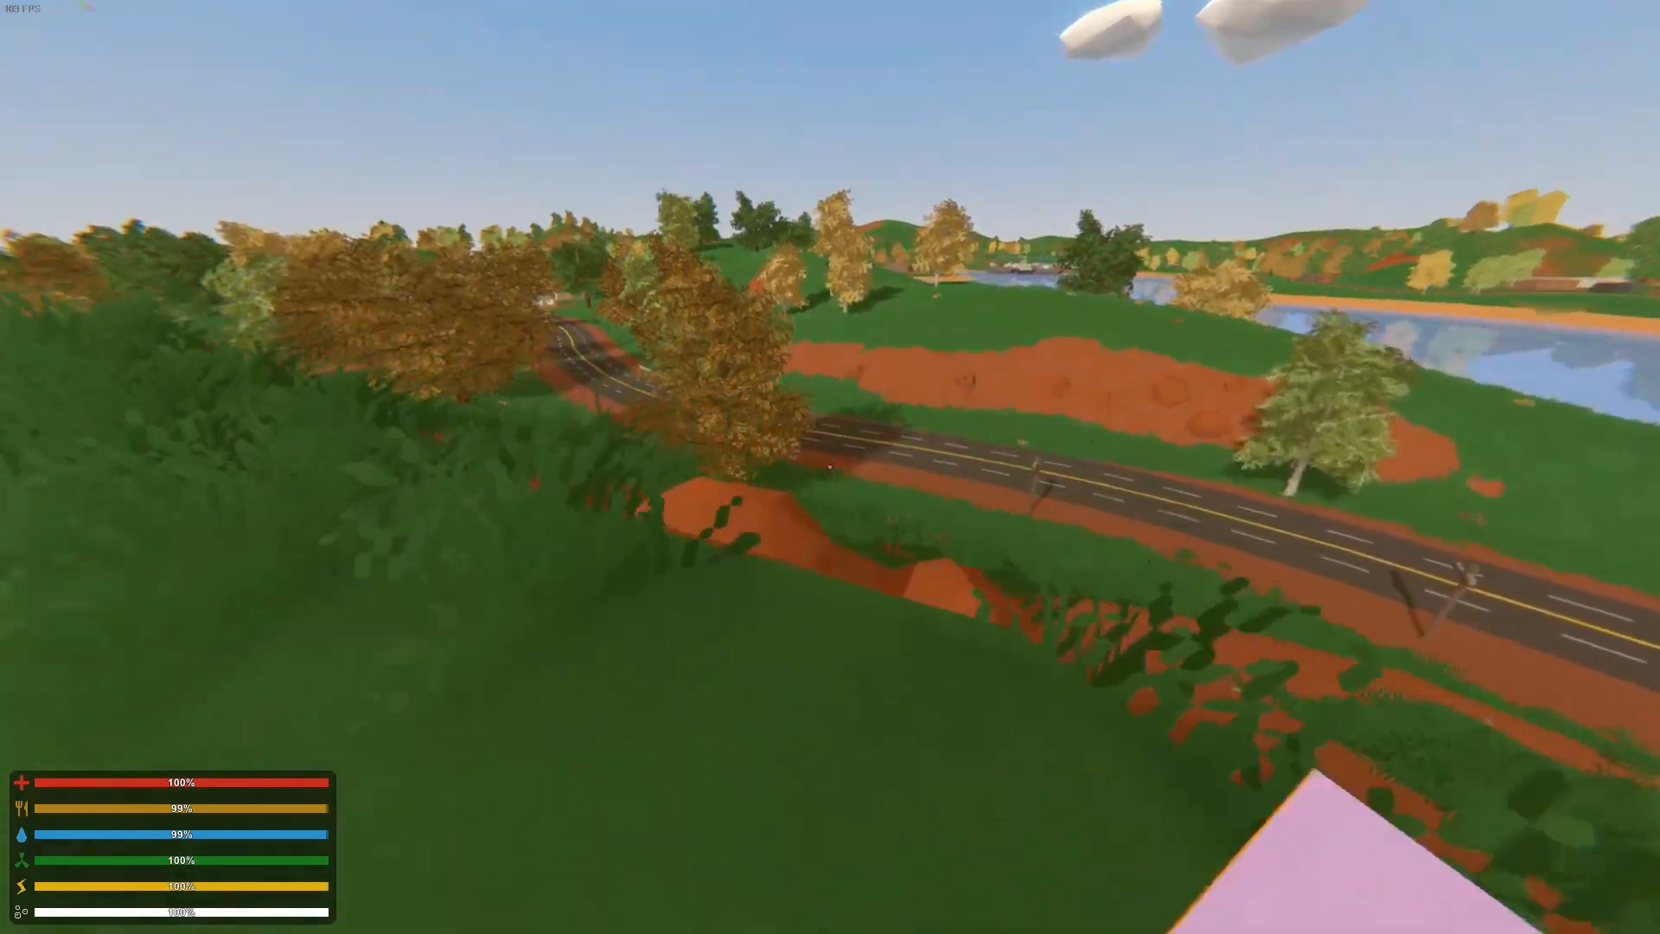
key(w)
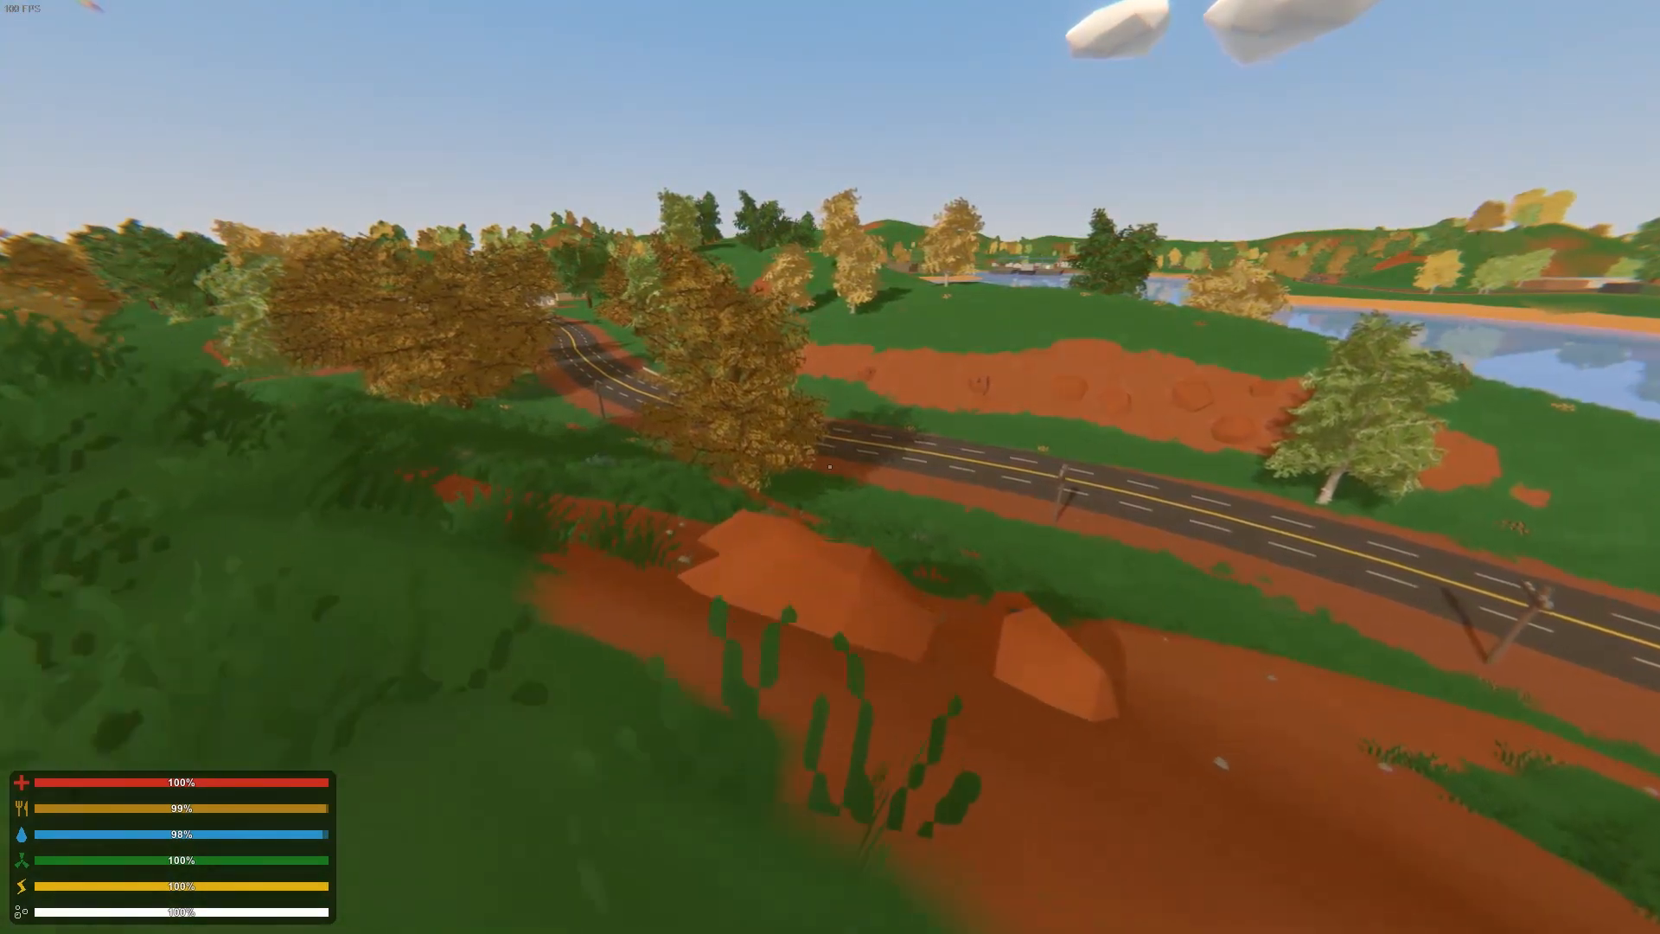
key(w)
key(space)
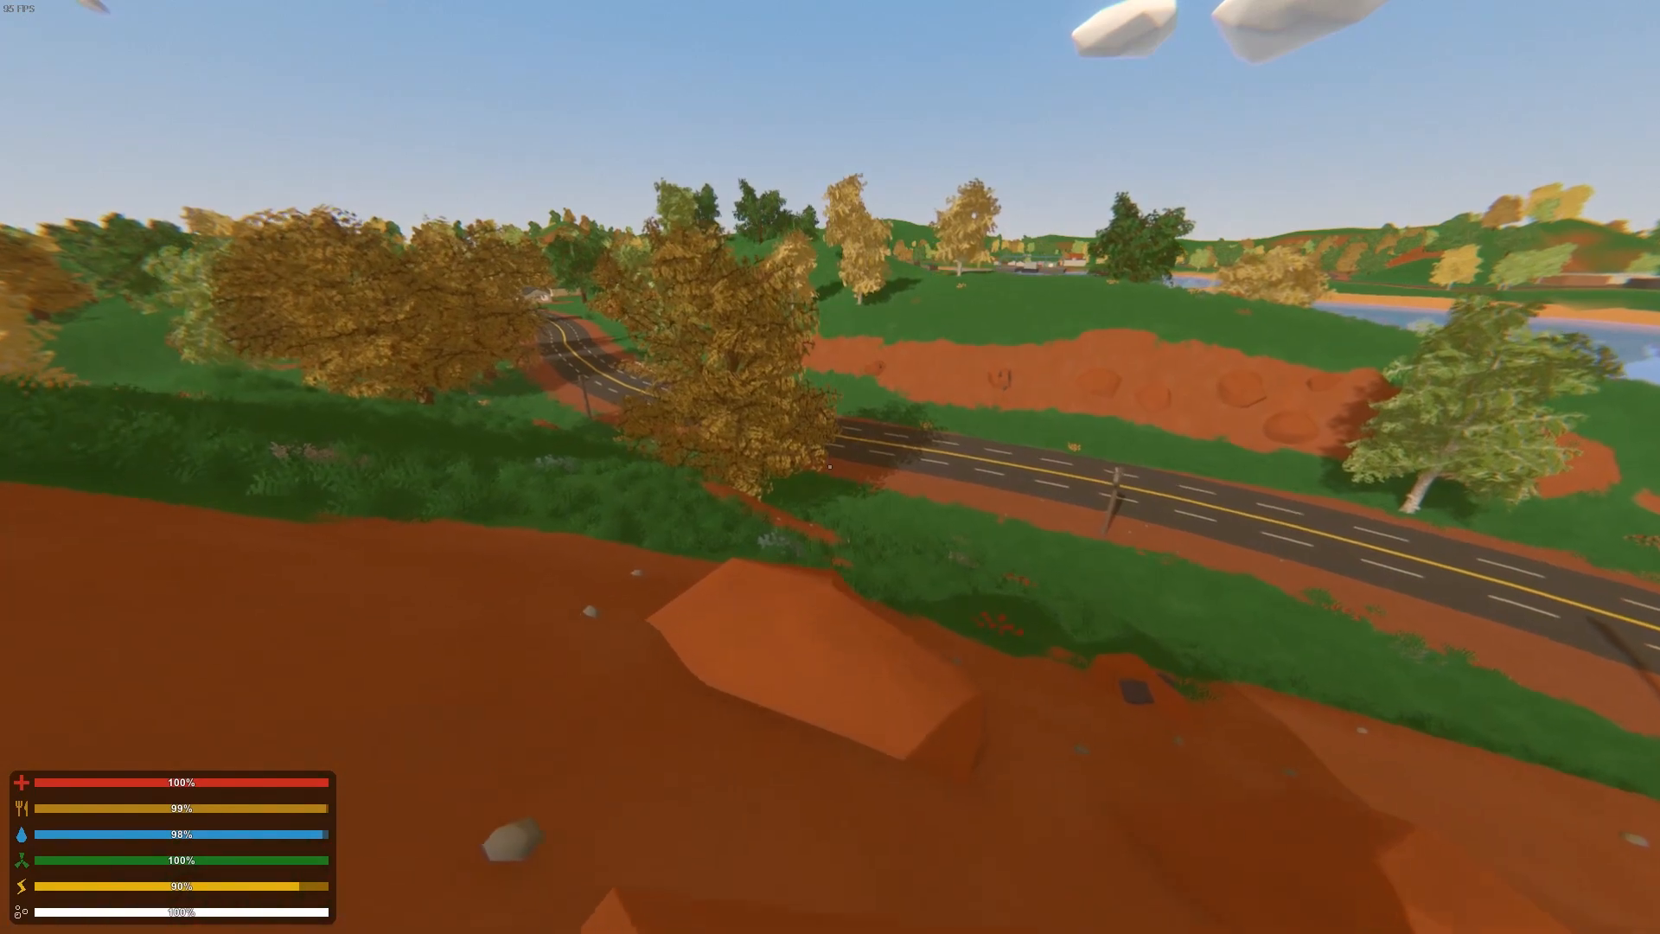
key(w)
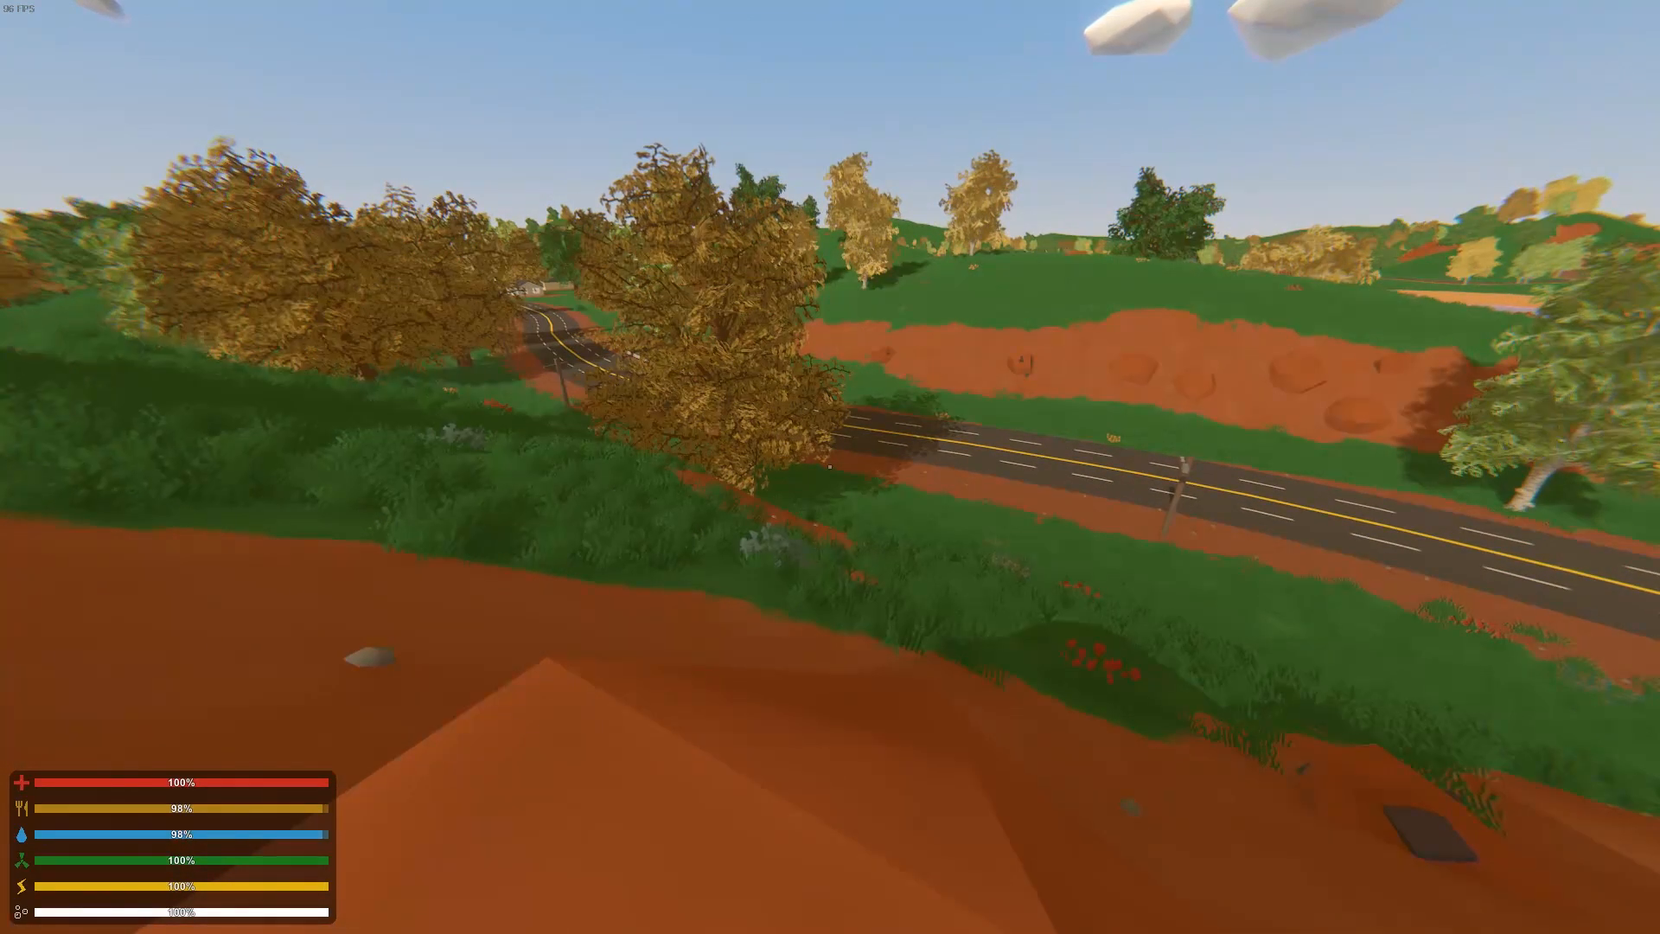
key(w)
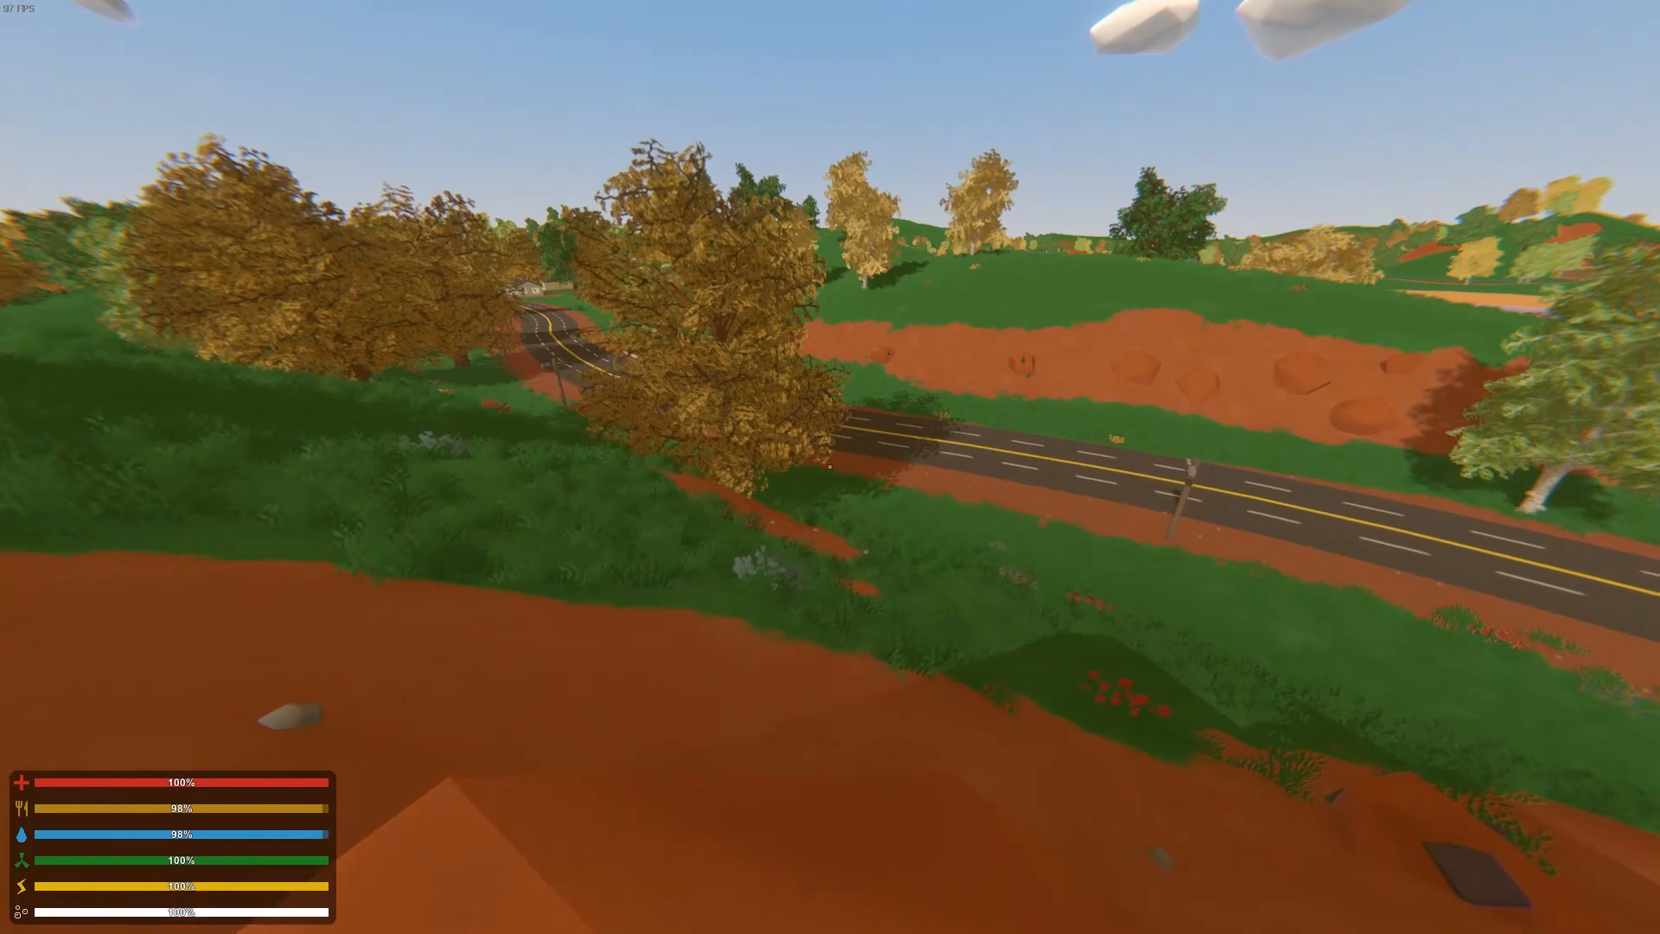
key(w)
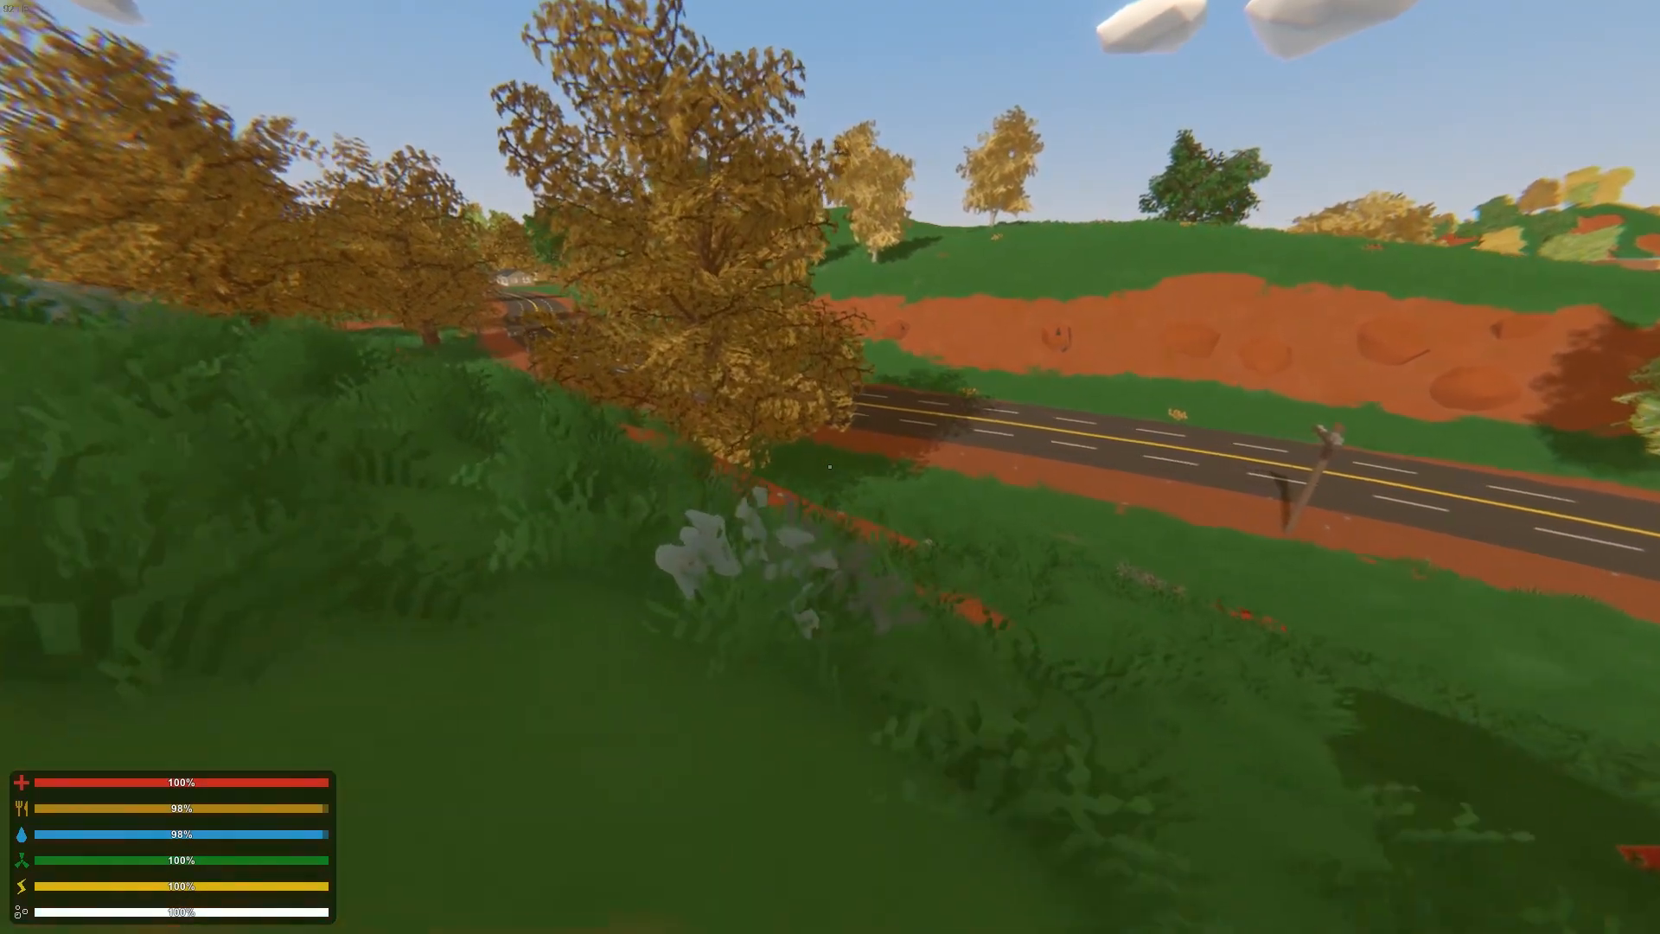
key(w)
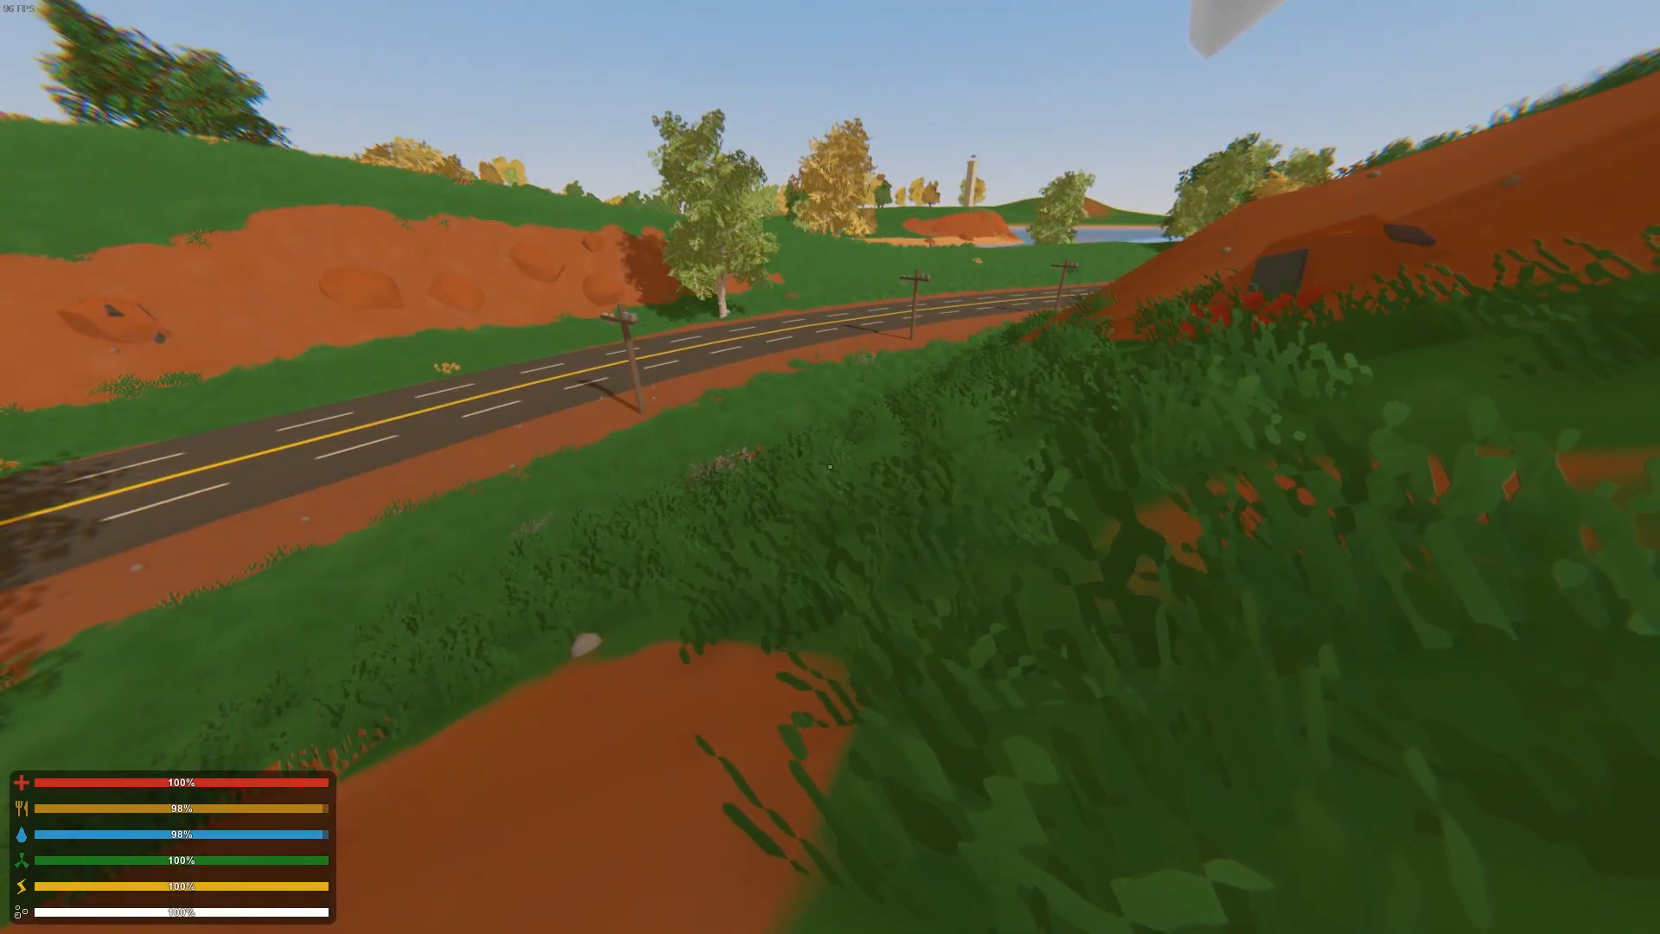
key(shift+w)
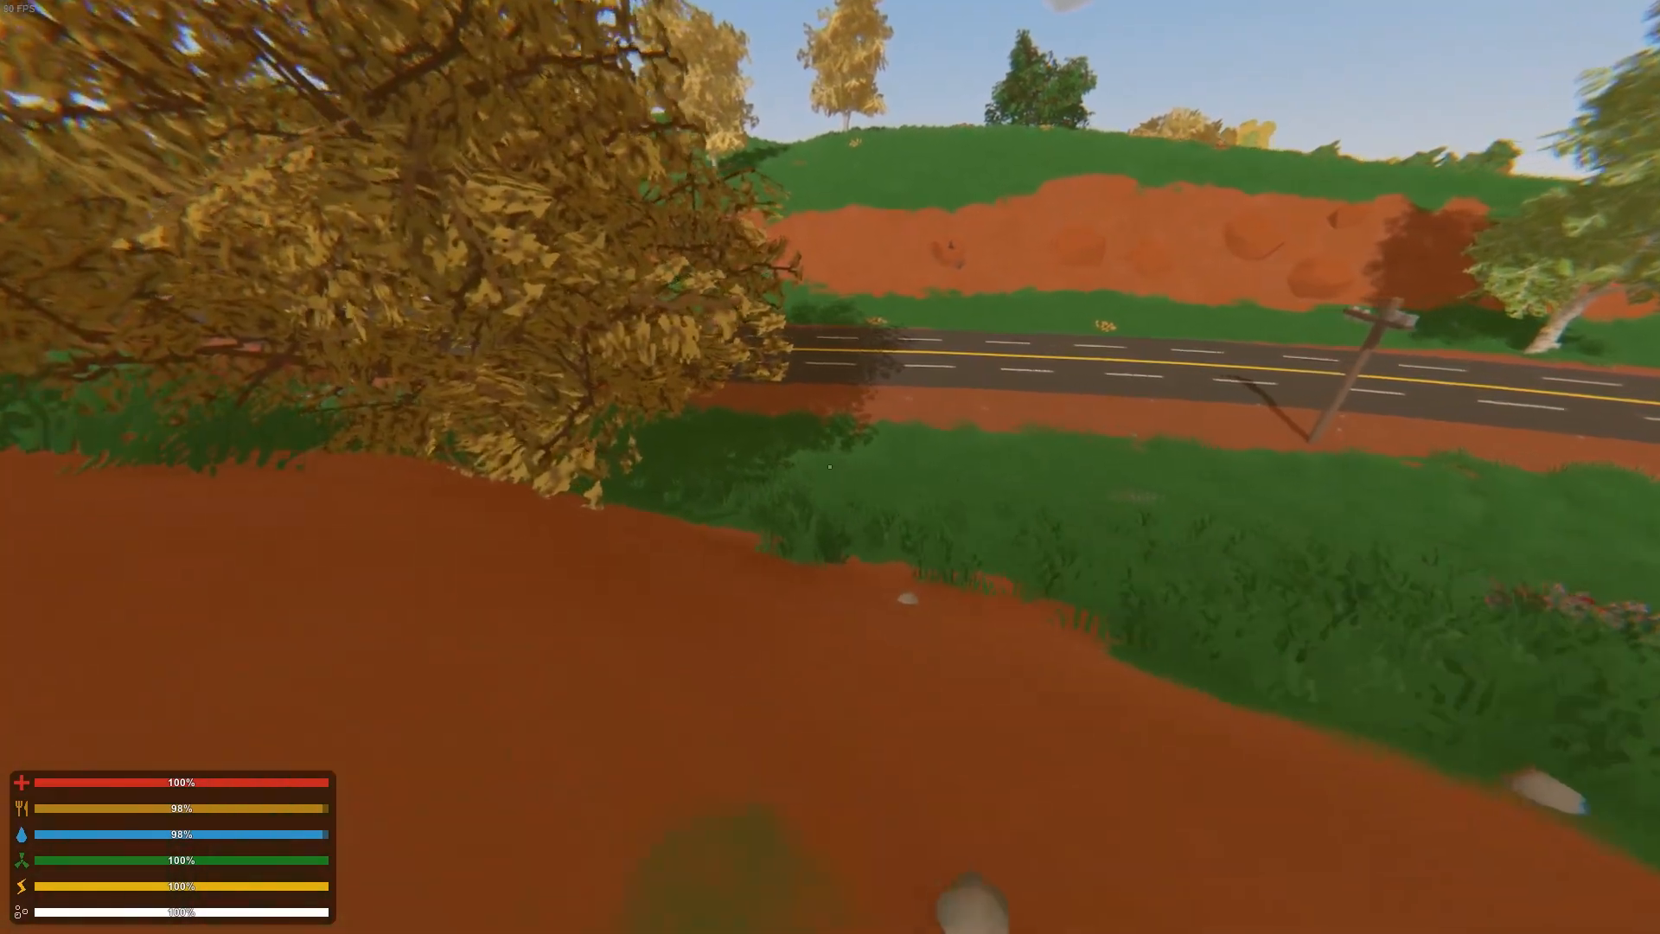
key(shift+w)
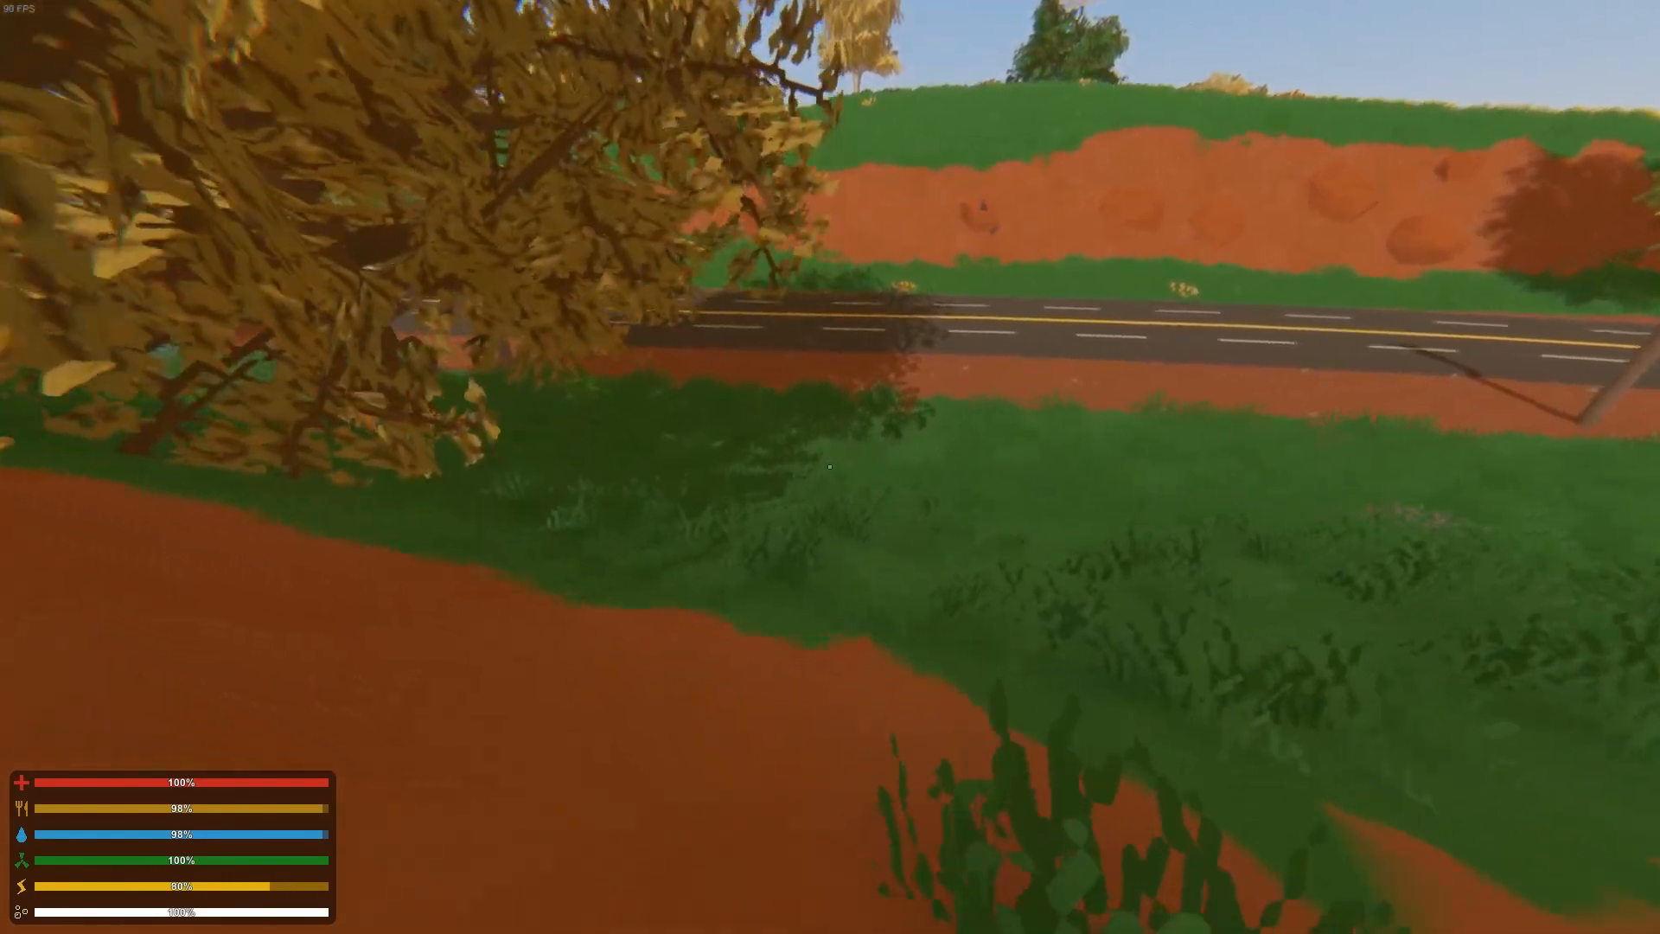
key(w)
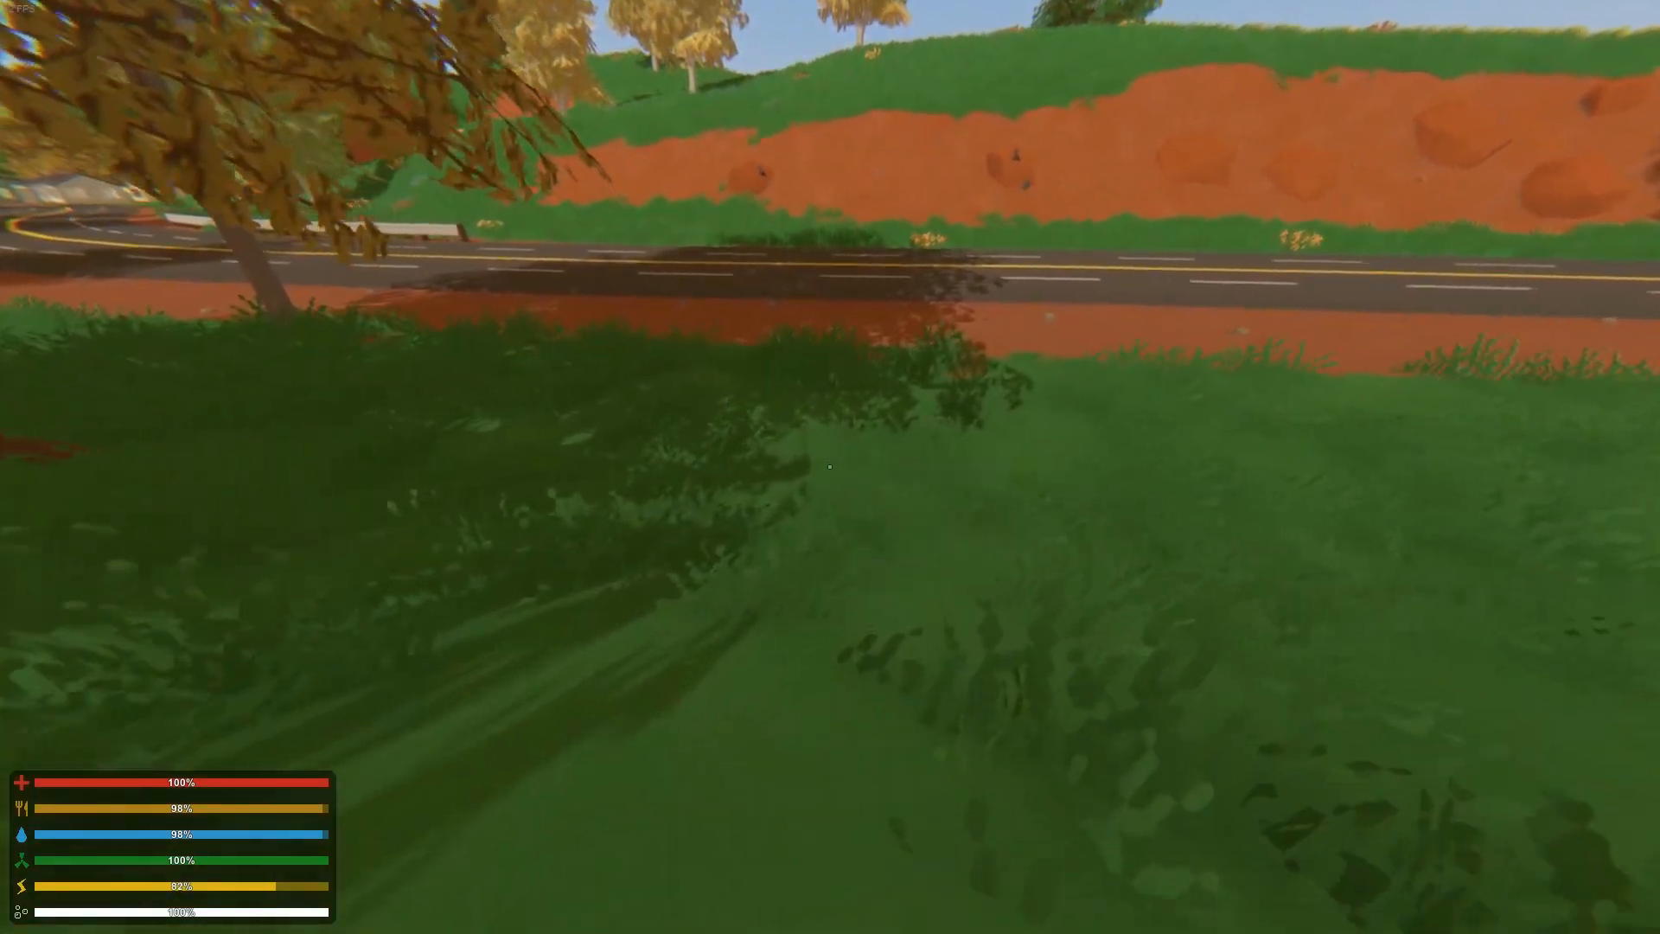
key(w)
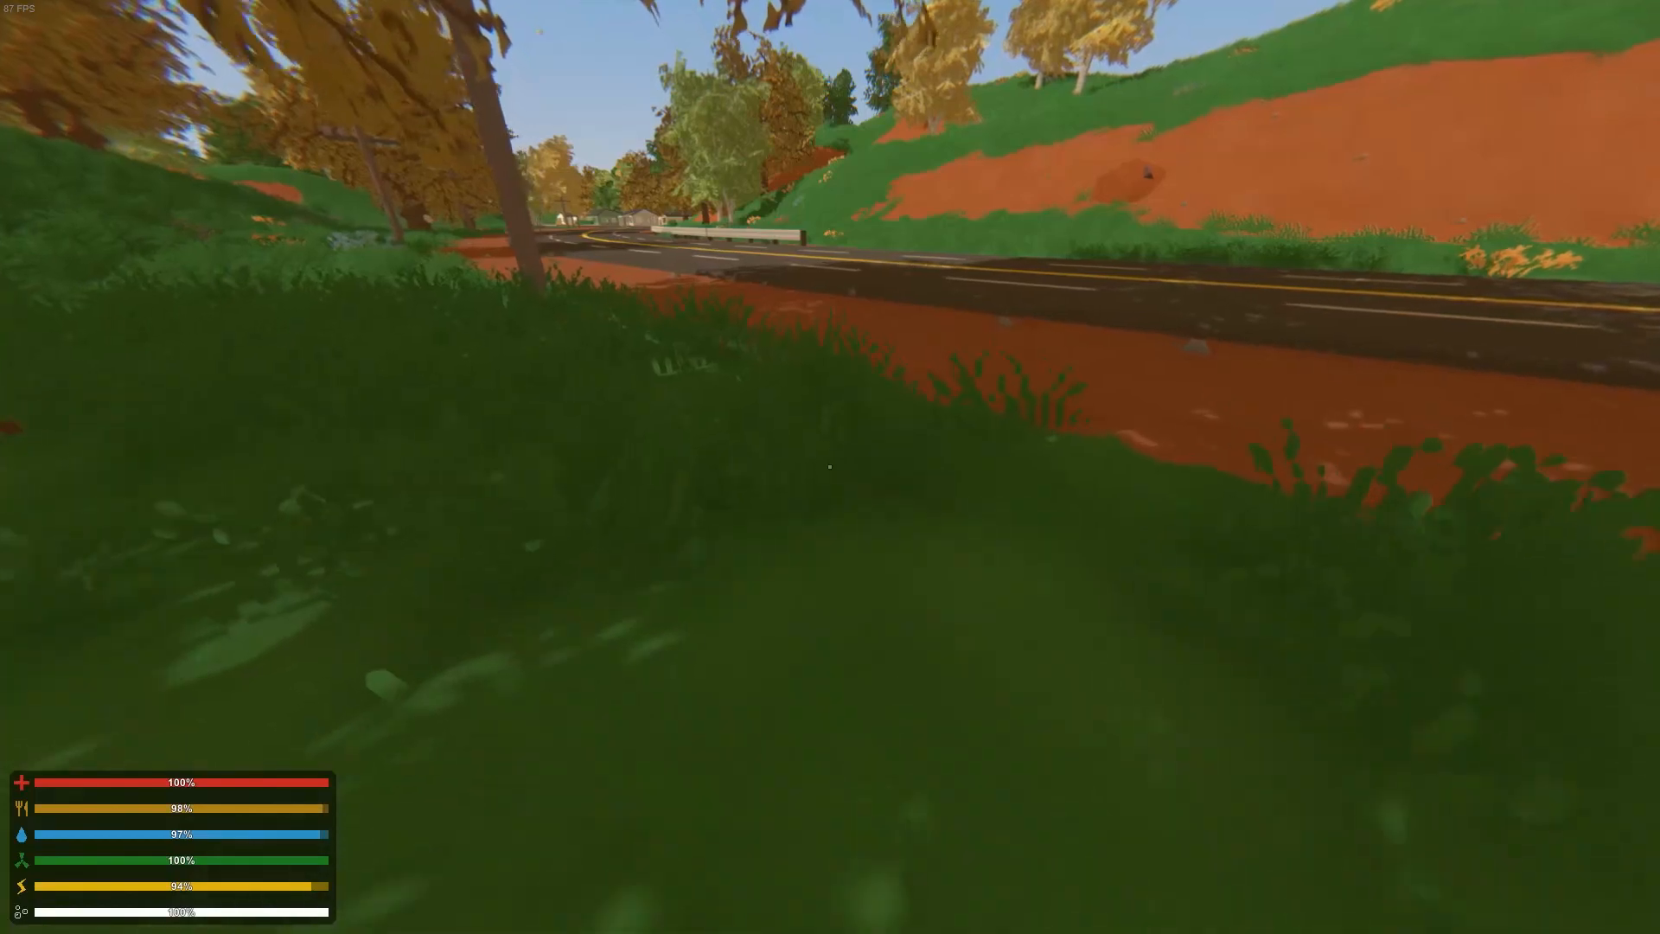
key(shift+w)
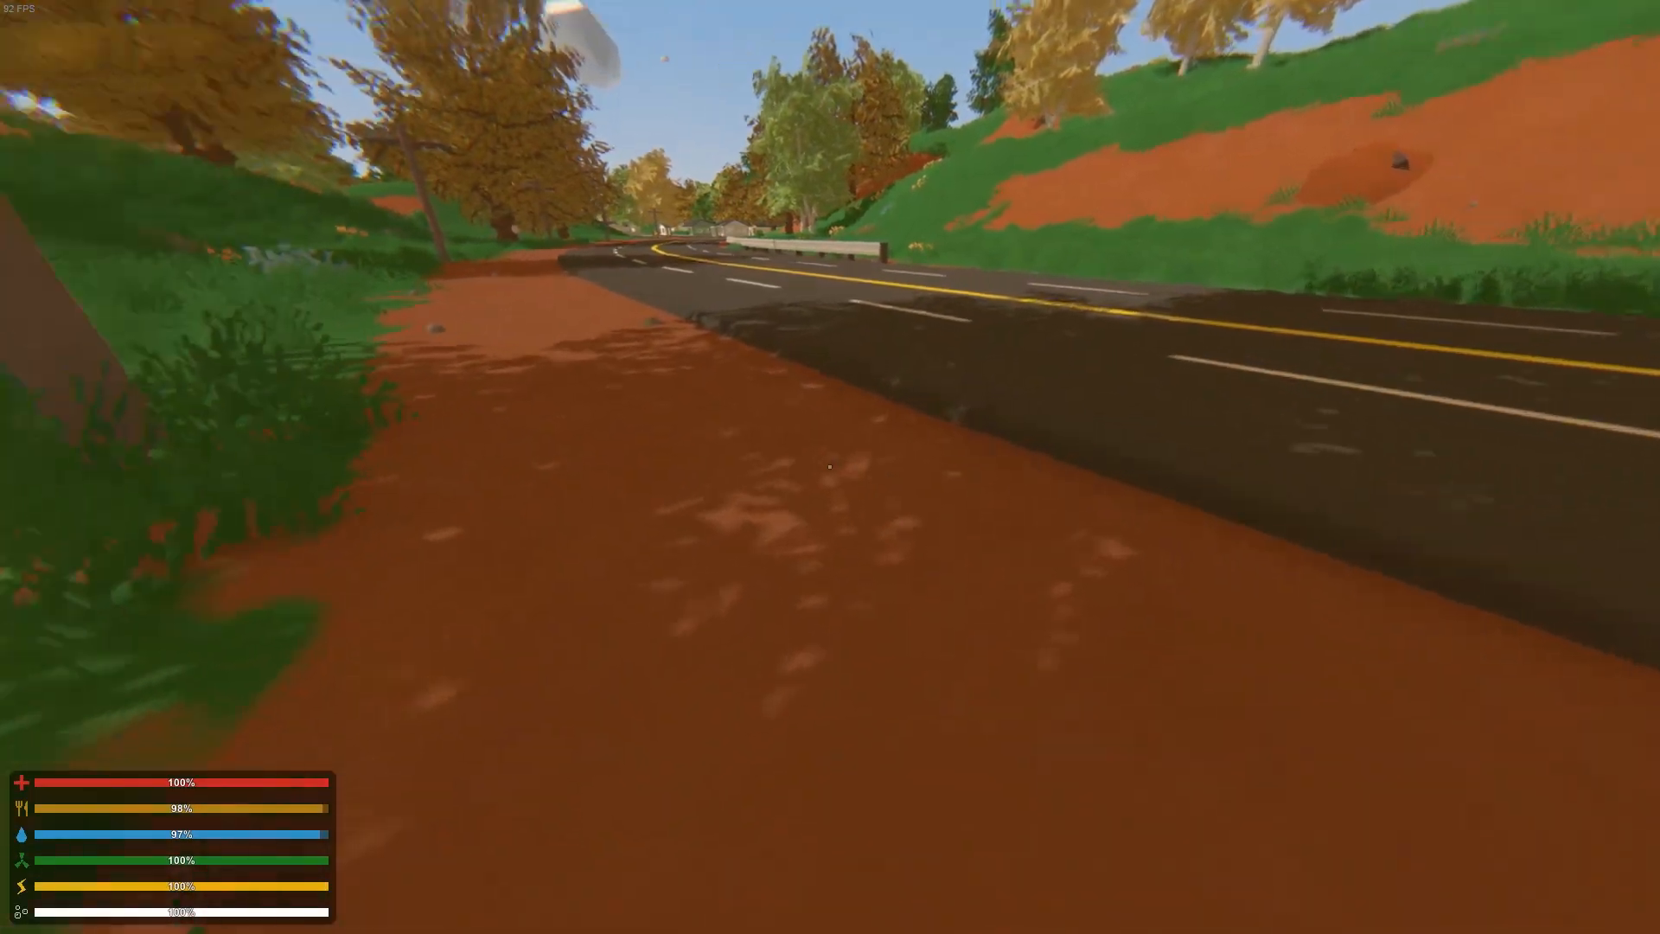
key(shift+w)
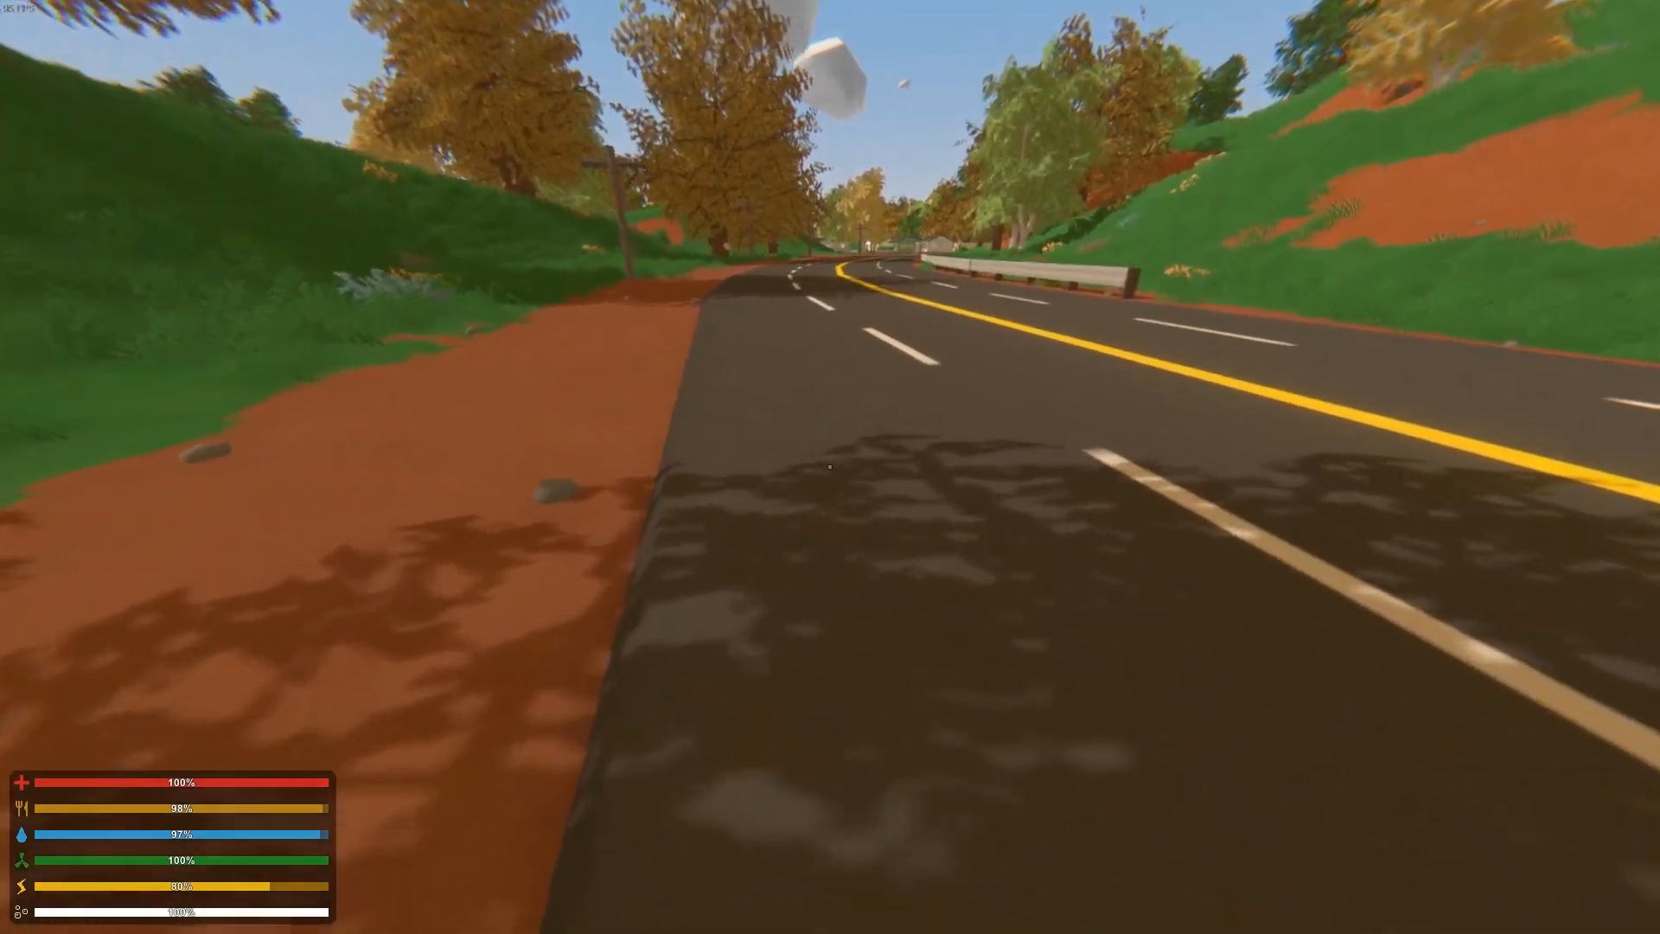
key(shift+w)
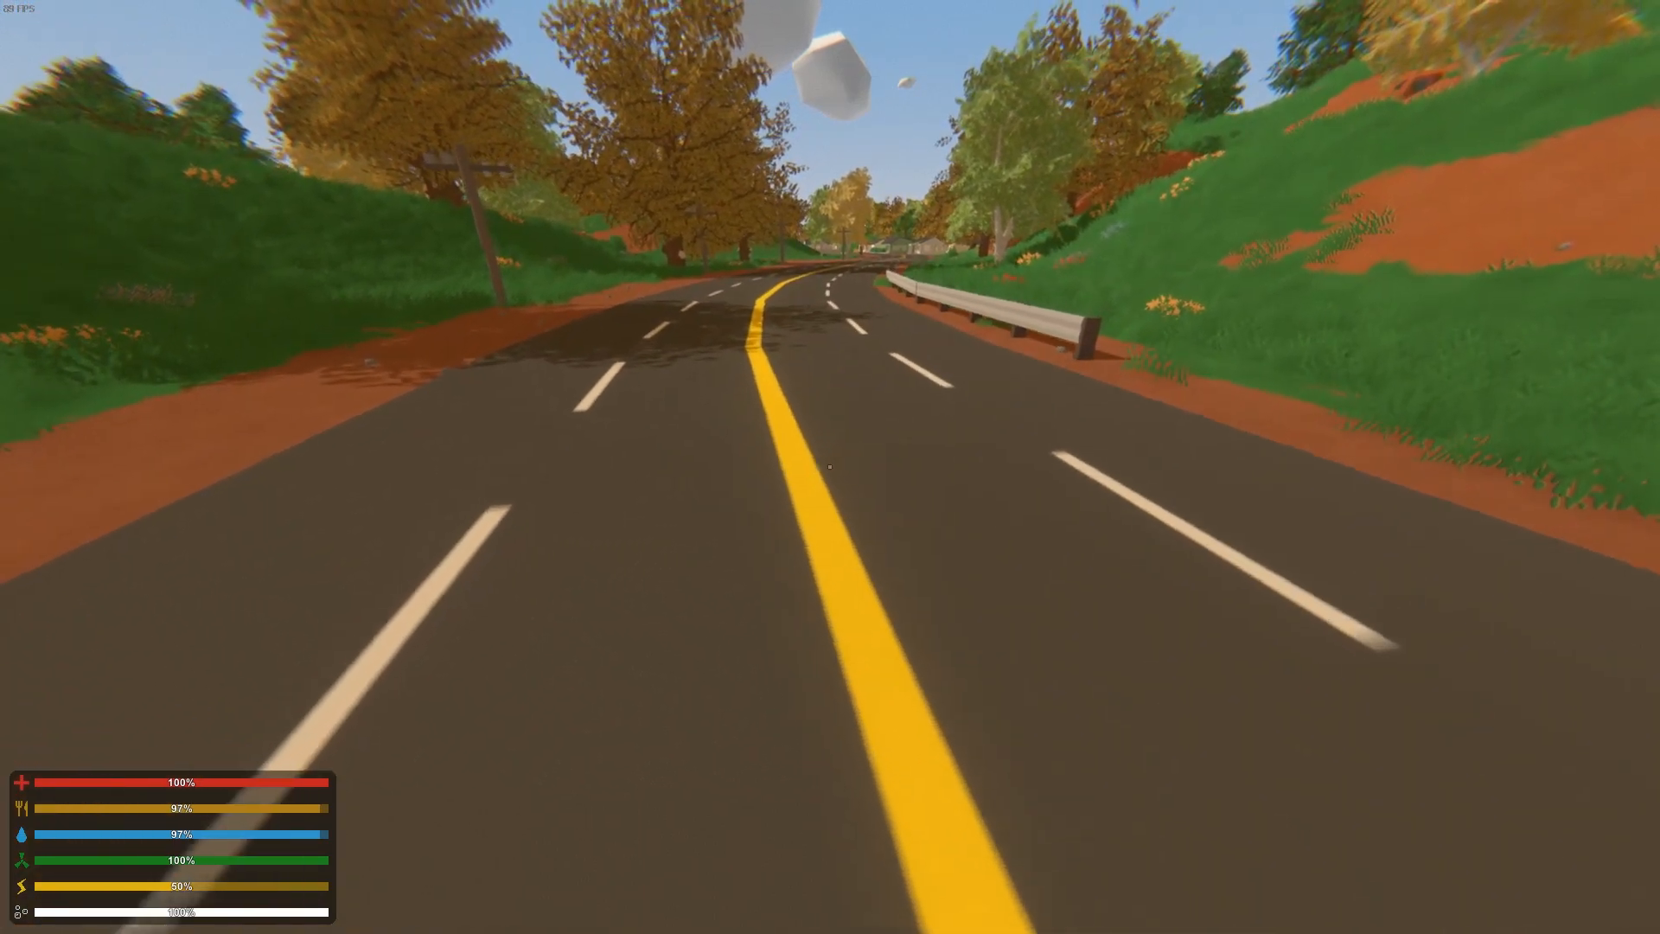
key(w)
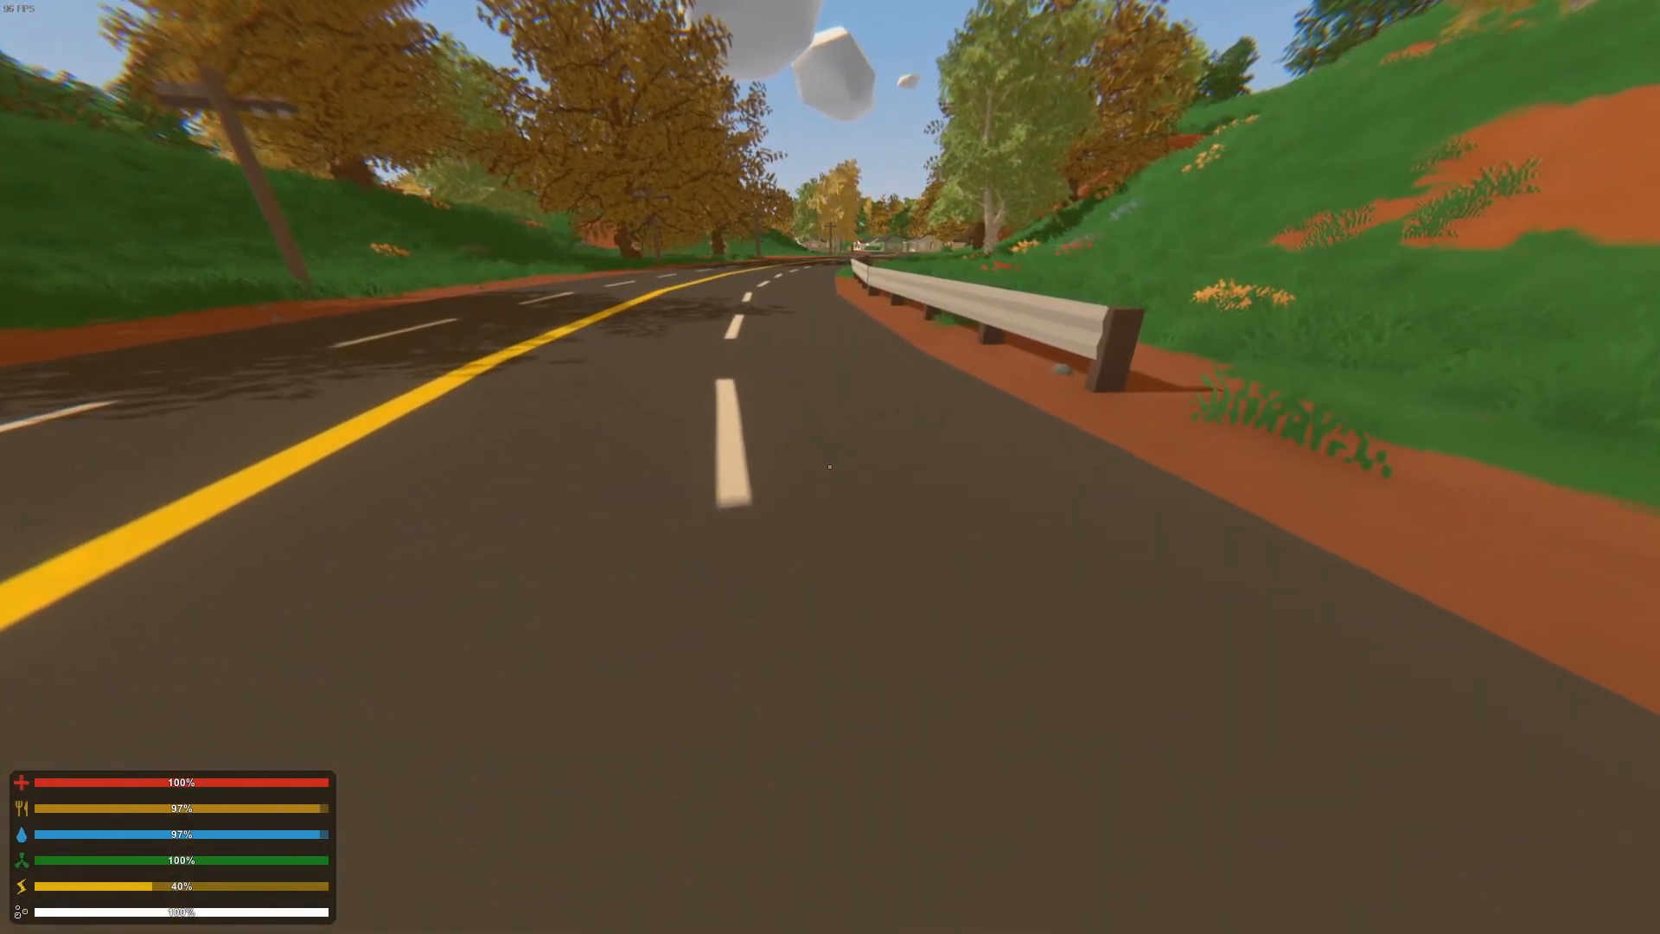
key(w)
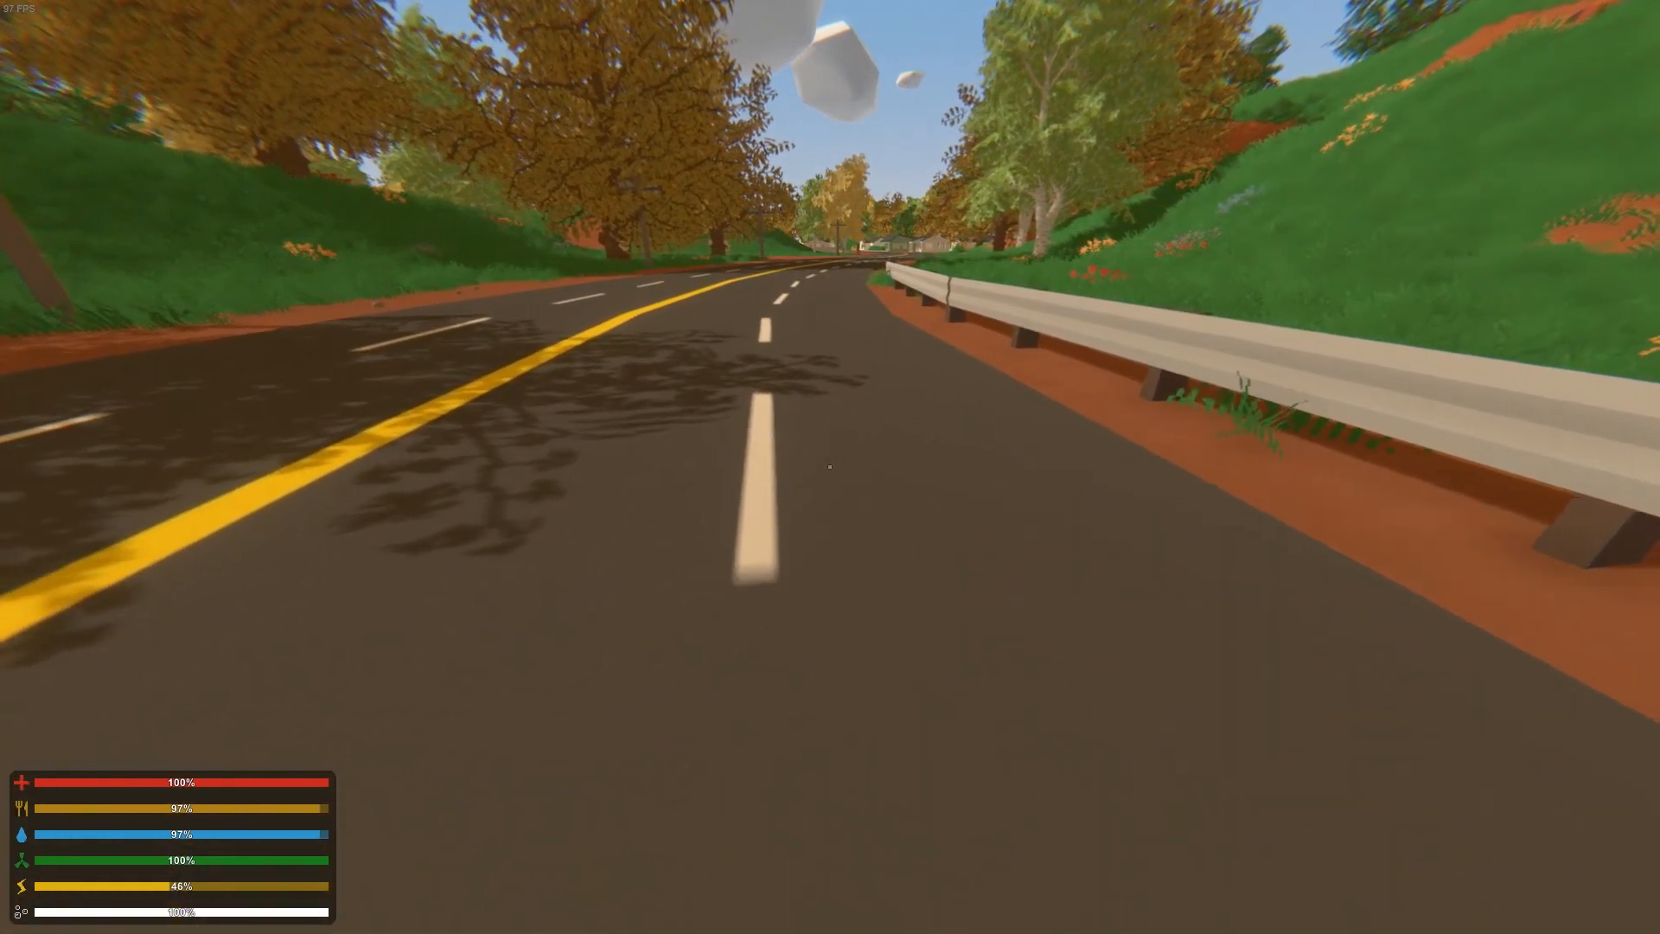
key(w)
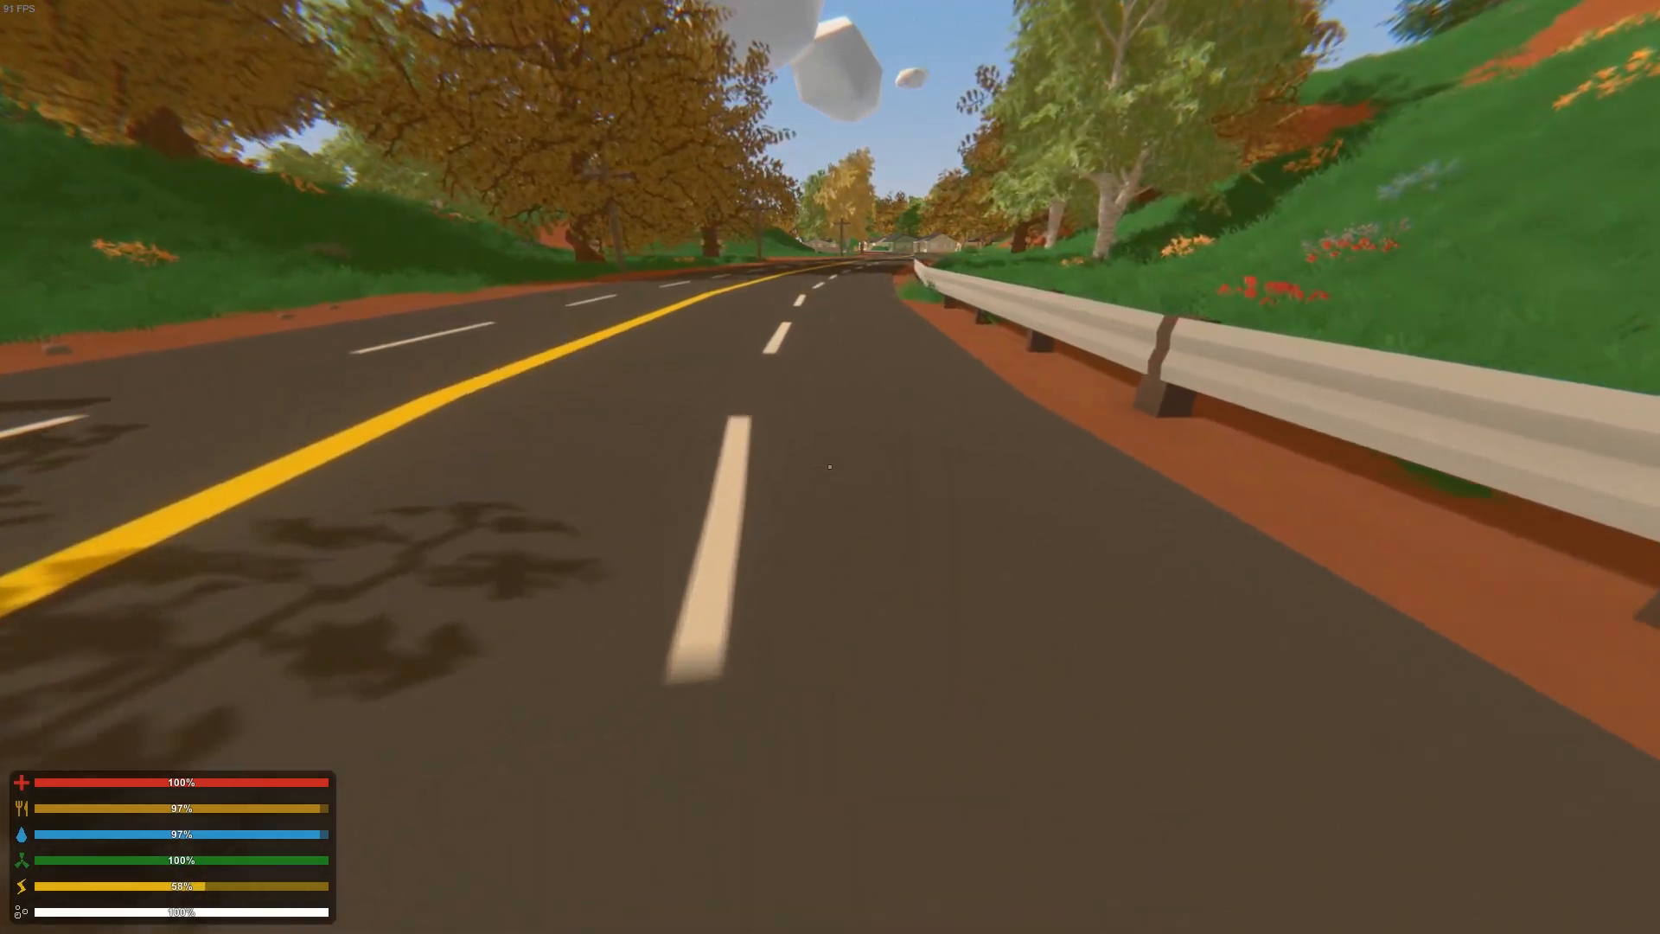